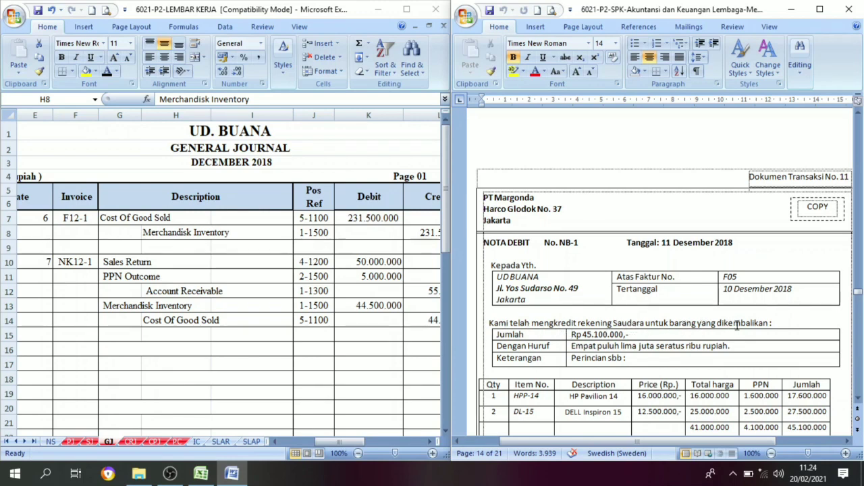
Examine debit note NB-1 in Dokumen Transaksi No. 11 and compare it with invoice F05 in Dokumen Transaksi No. 10.
left_click_drag(776, 326, 501, 325)
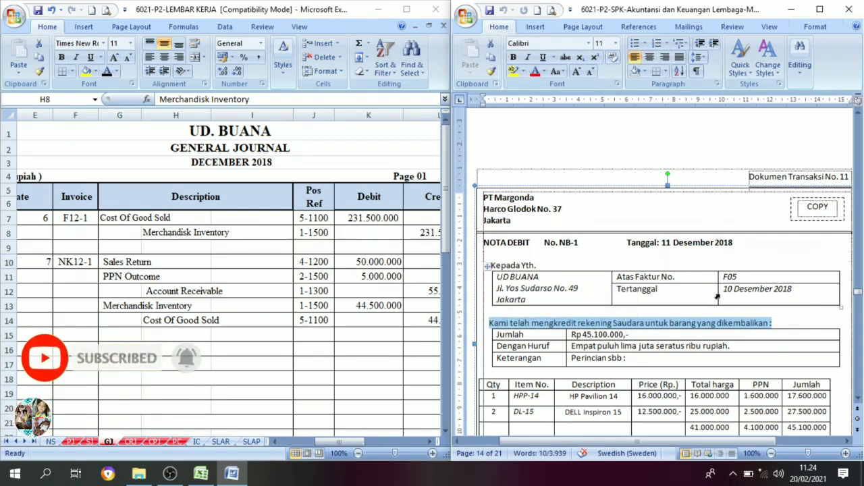
scroll(751, 299, "up", 10)
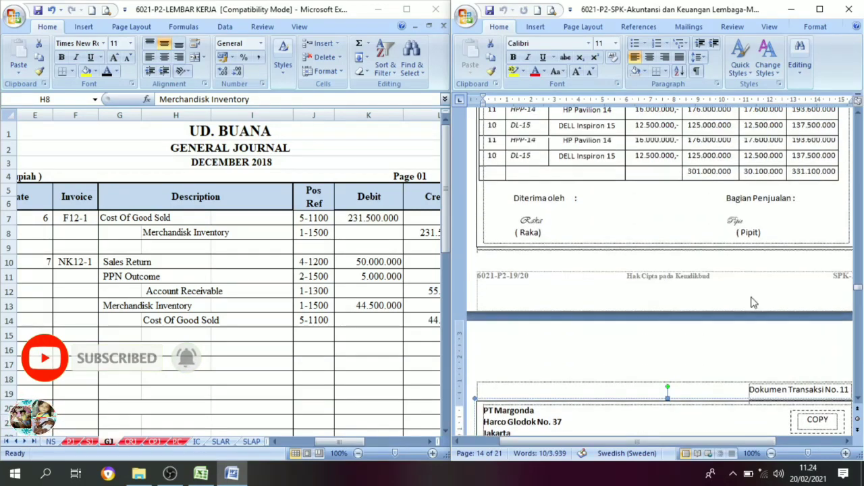
scroll(751, 299, "up", 3)
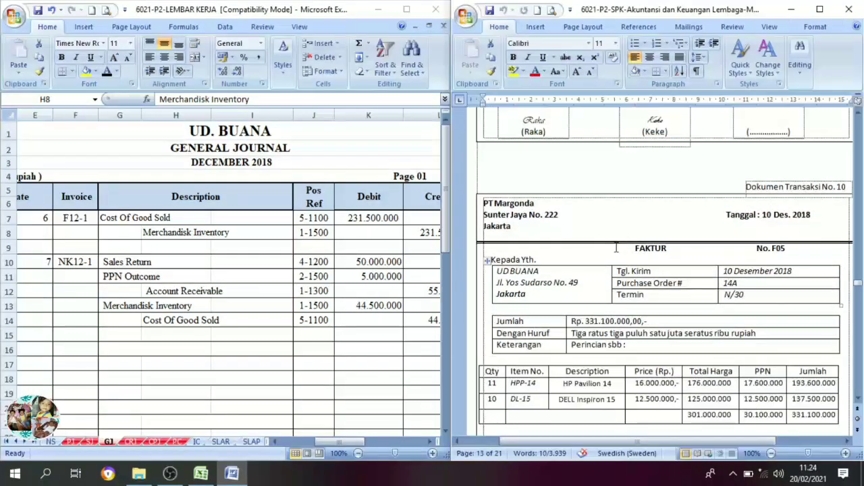
scroll(708, 270, "down", 4)
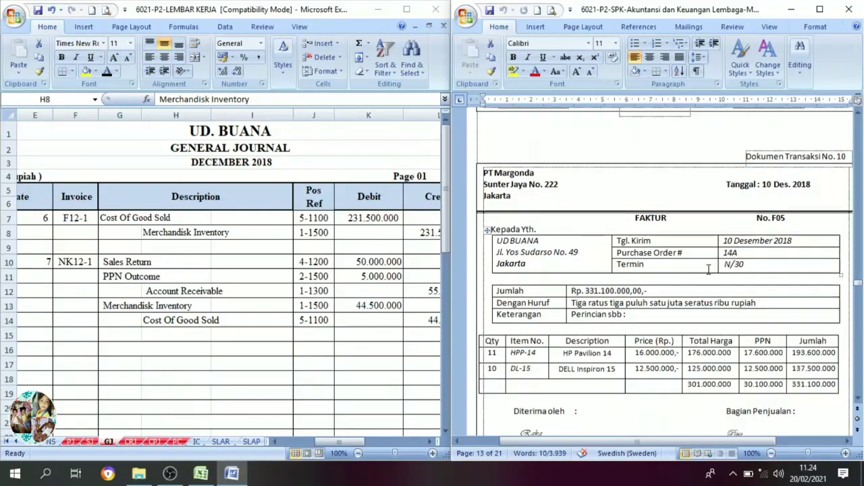
scroll(708, 277, "down", 7)
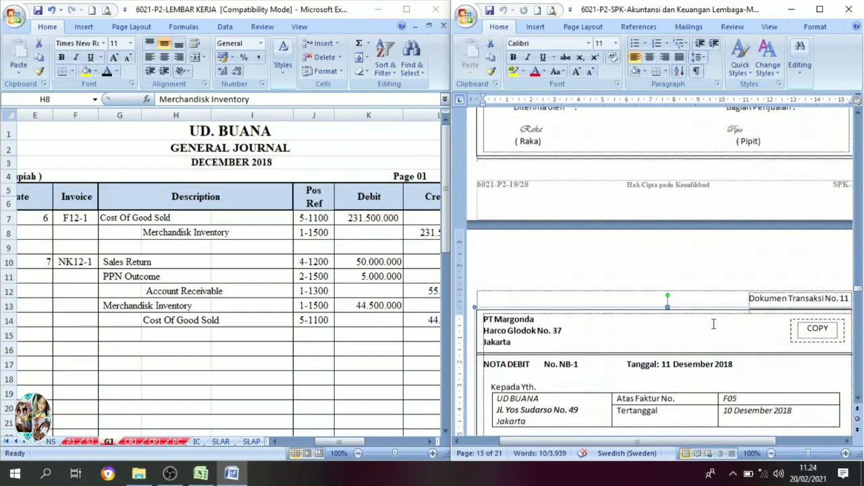
scroll(705, 335, "up", 9)
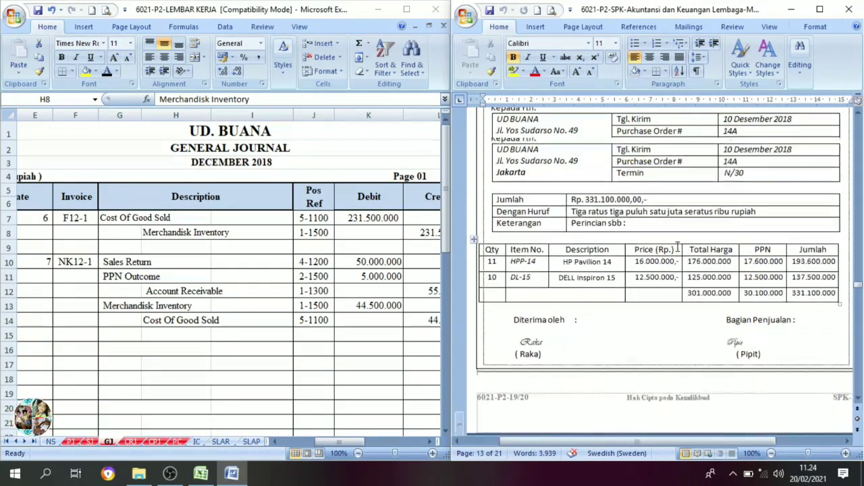
scroll(677, 247, "down", 1)
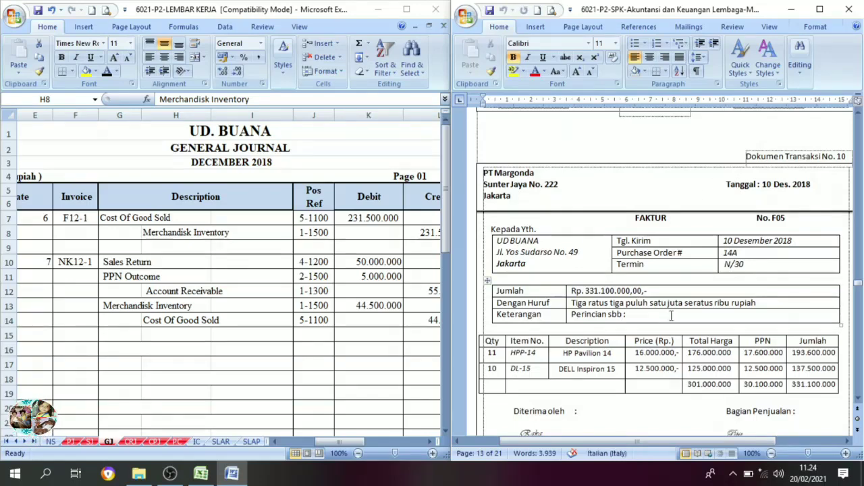
scroll(662, 327, "down", 2)
scroll(661, 327, "down", 8)
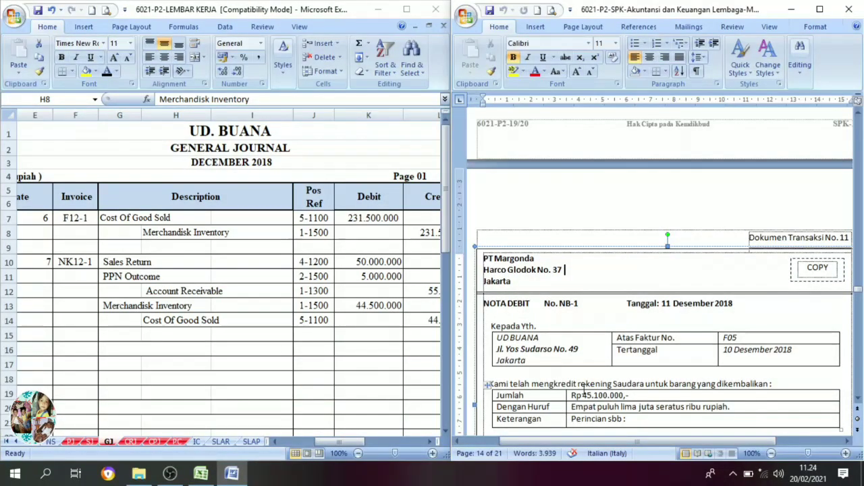
scroll(580, 392, "down", 1)
Set the font colour to black for date 11, invoice NB-1 and the Account Payable, PPN Income and Merchandisk Inventory descriptions in general journal rows 16–18.
left_click(239, 337)
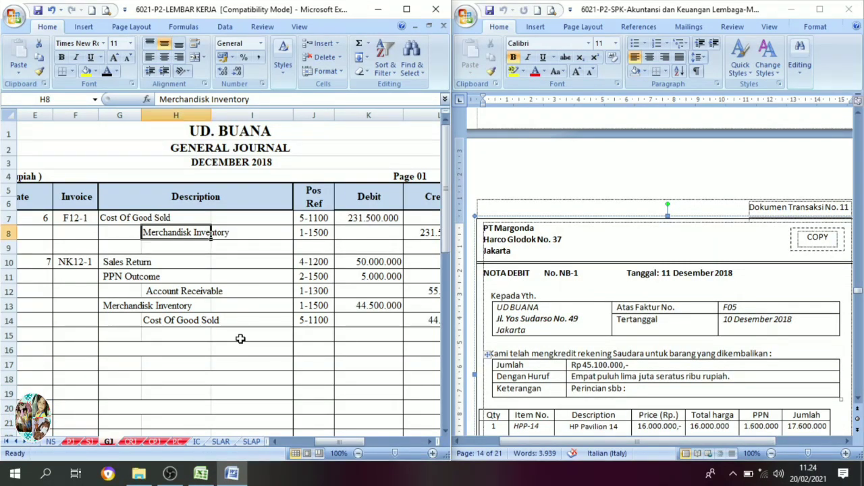
left_click(247, 346)
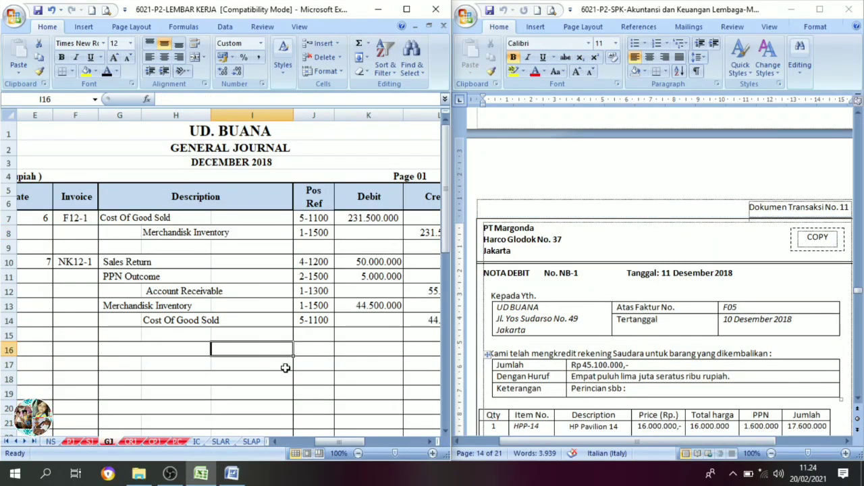
scroll(569, 337, "down", 1)
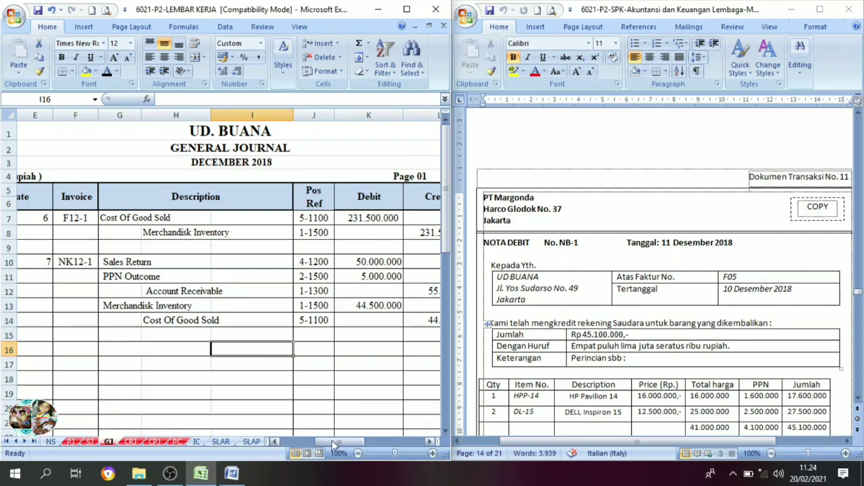
left_click_drag(332, 440, 314, 443)
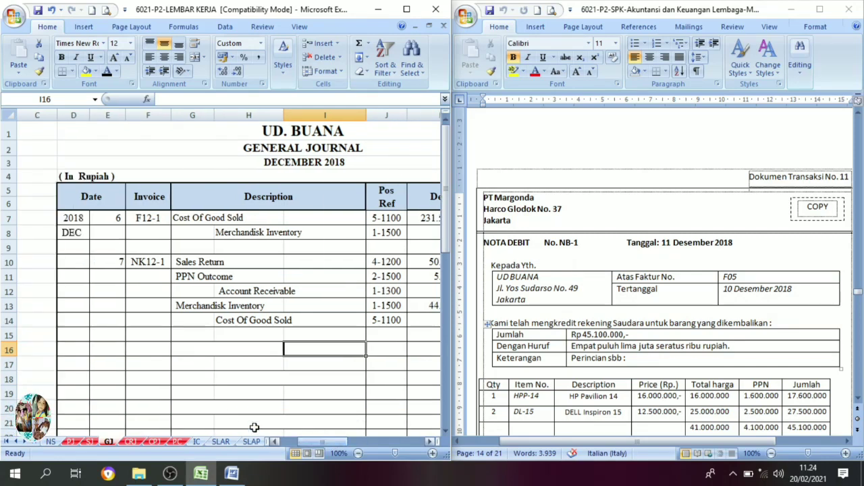
left_click(119, 352)
left_click(107, 71)
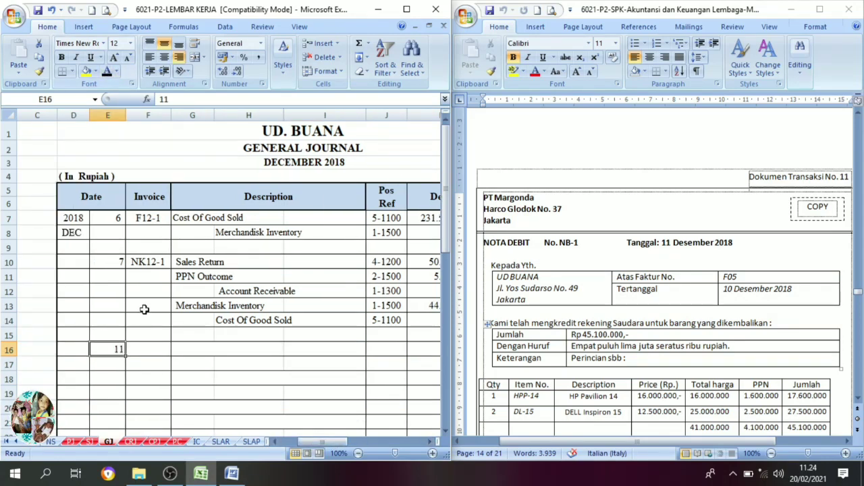
left_click(155, 351)
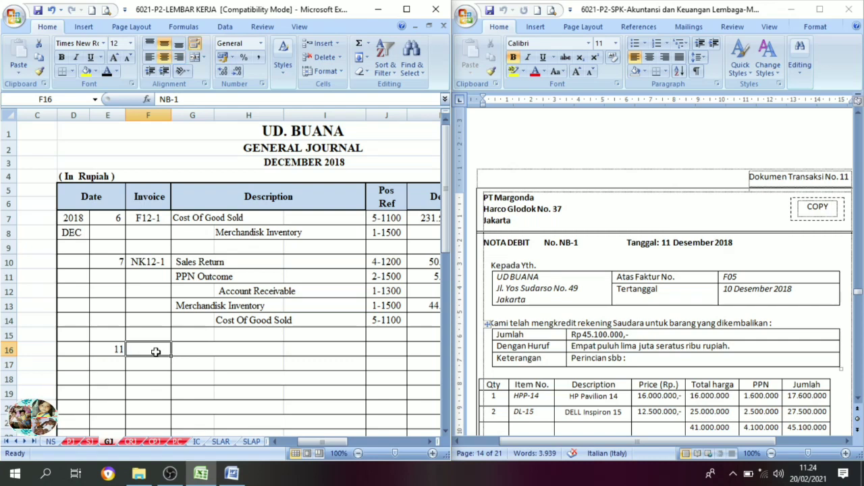
left_click(107, 71)
left_click_drag(192, 350, 338, 379)
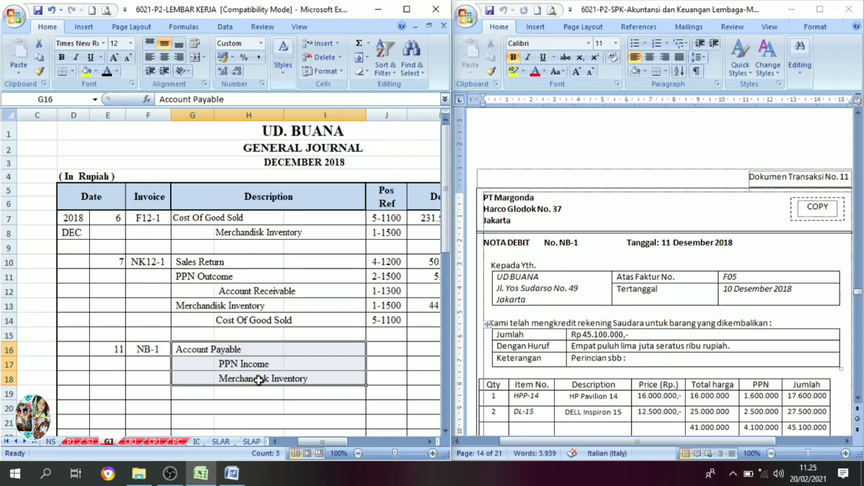
Set the NB-1 entry's credit amounts 4.100.000 (L17) and 41.000.000 (L18) and debit amount 45.100.000 (K16) to black font.
left_click(430, 443)
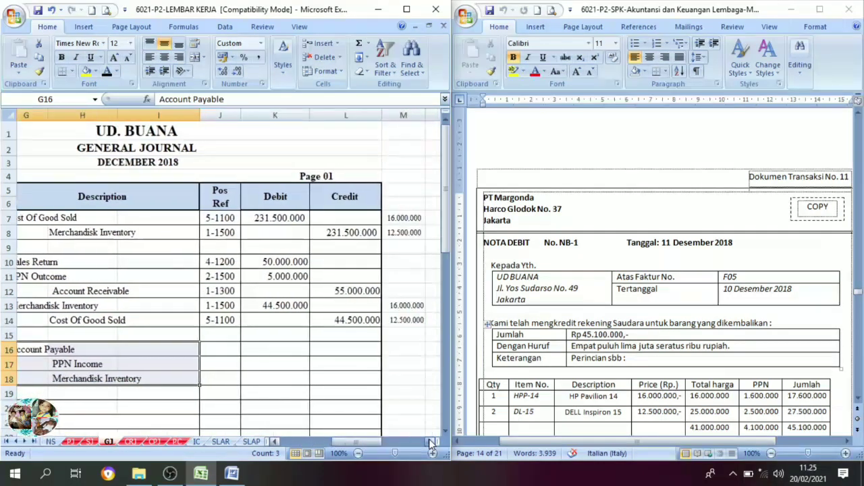
left_click(322, 363)
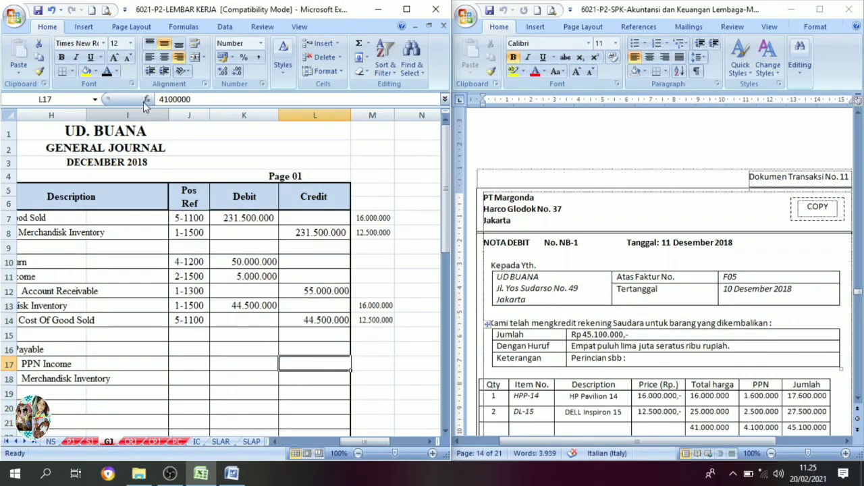
left_click(107, 72)
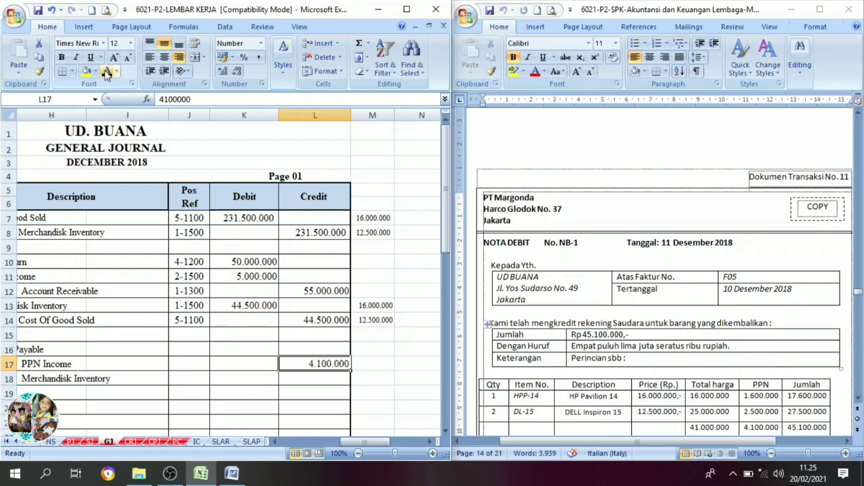
left_click(323, 380)
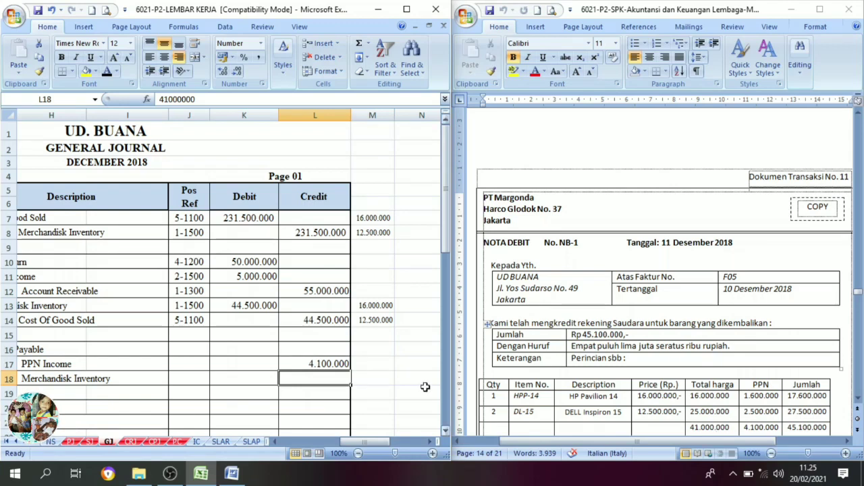
left_click(107, 73)
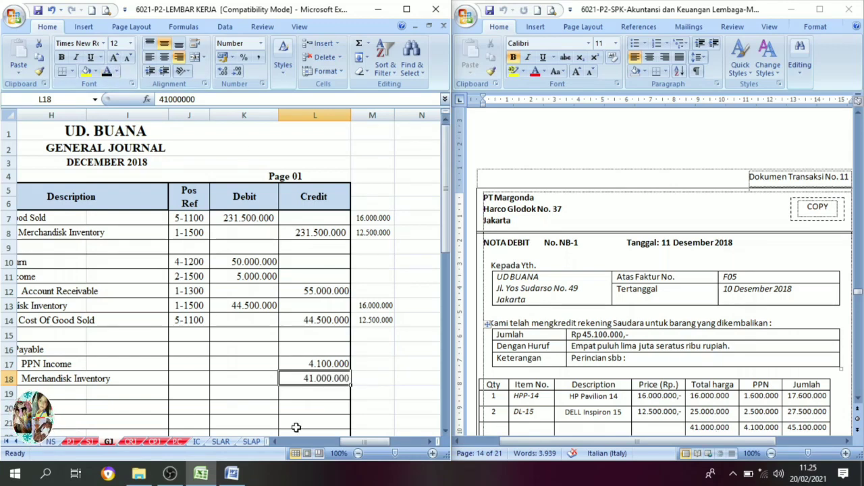
left_click_drag(361, 439, 345, 443)
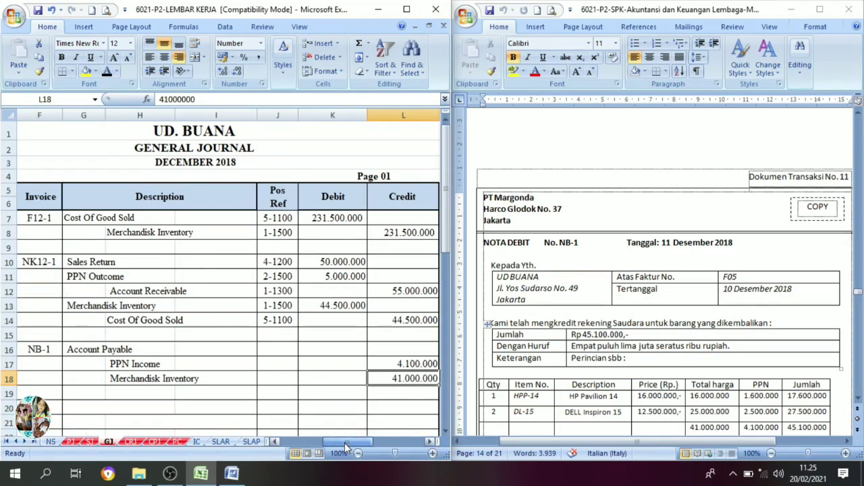
left_click(317, 356)
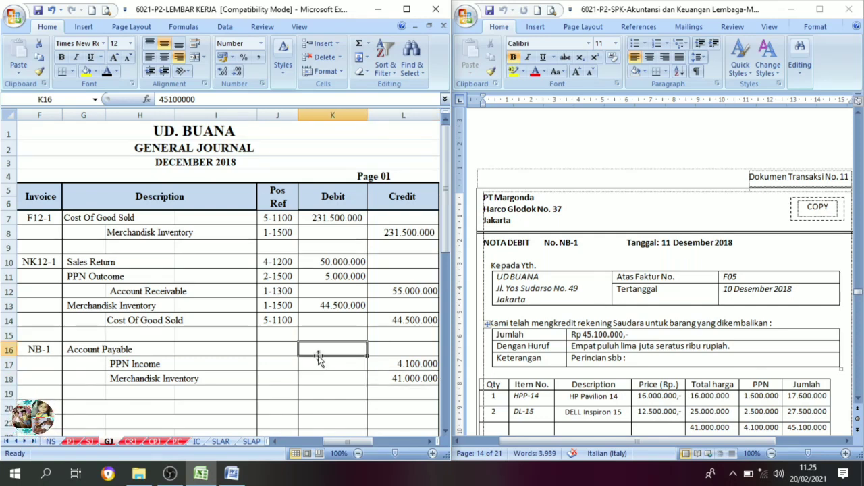
left_click(107, 72)
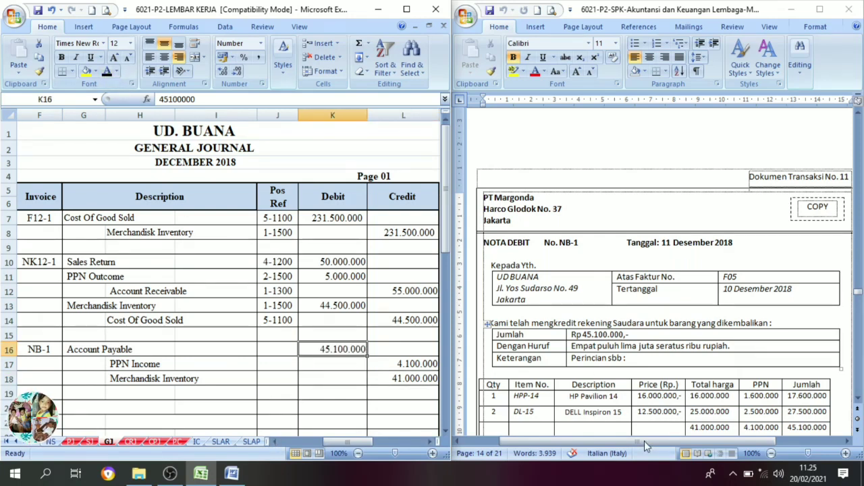
Review cash receipt BKM12-3 in Dokumen Transaksi No. 12 and open the cash receipt journal sheet CRJ.
scroll(736, 340, "down", 1)
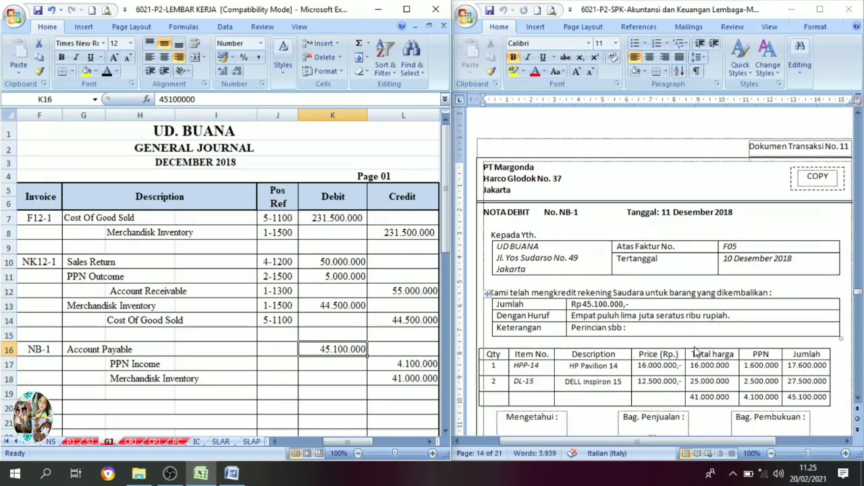
scroll(696, 349, "down", 3)
scroll(697, 352, "down", 3)
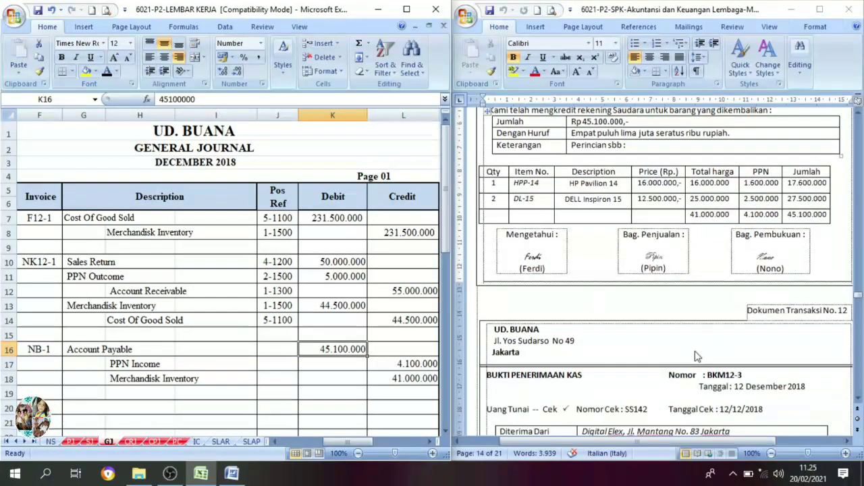
scroll(749, 341, "down", 3)
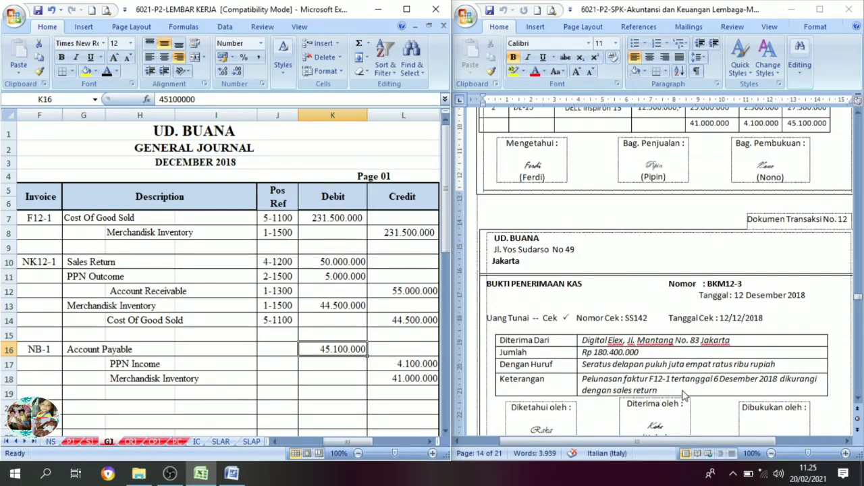
left_click(130, 443)
left_click(204, 356)
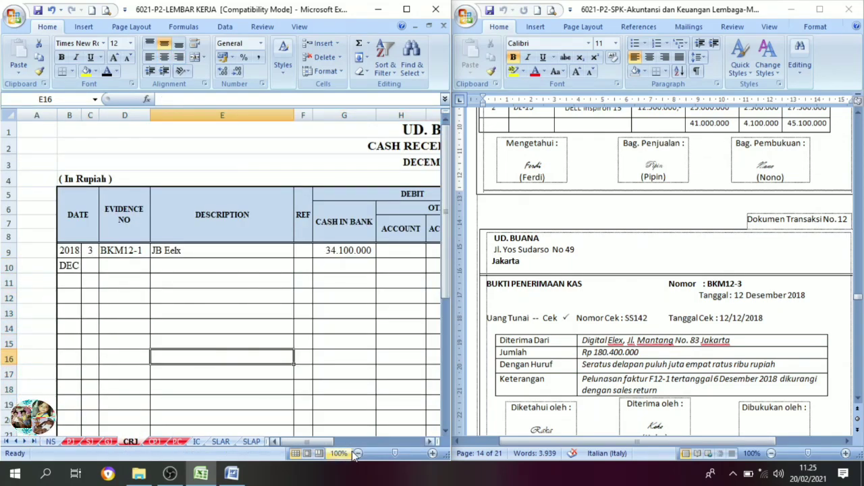
Set the font colour to black for date 12, evidence number BKM12-3 and description Digital Elex in row 10 of the cash receipt journal.
left_click_drag(313, 441, 320, 439)
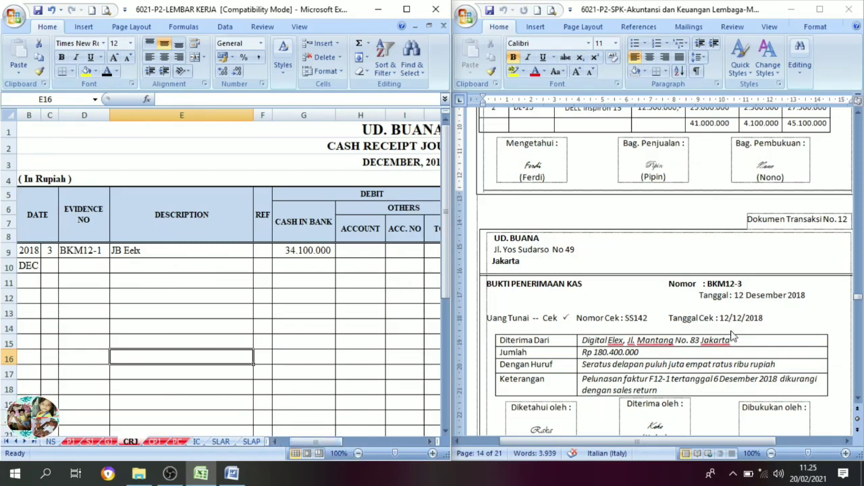
left_click(50, 269)
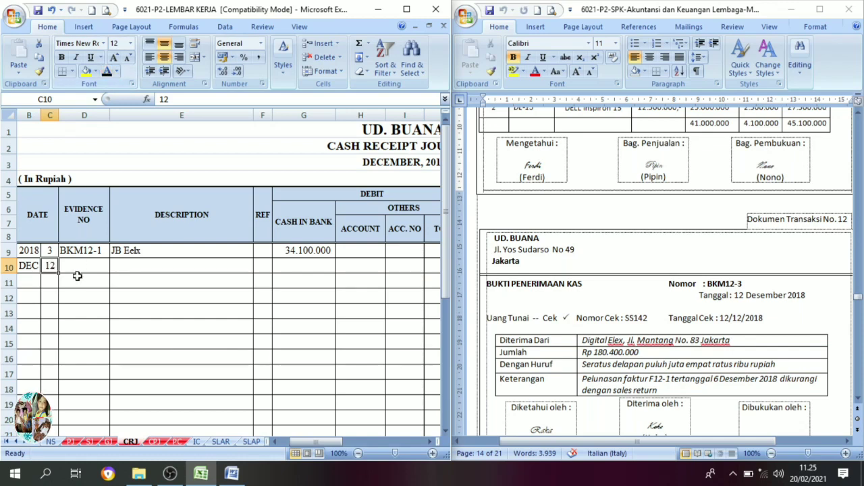
left_click(77, 269)
left_click(107, 72)
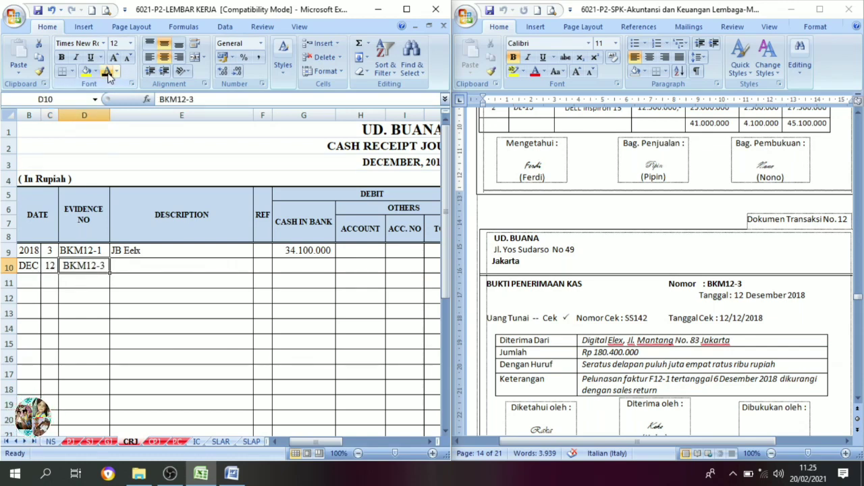
left_click(133, 269)
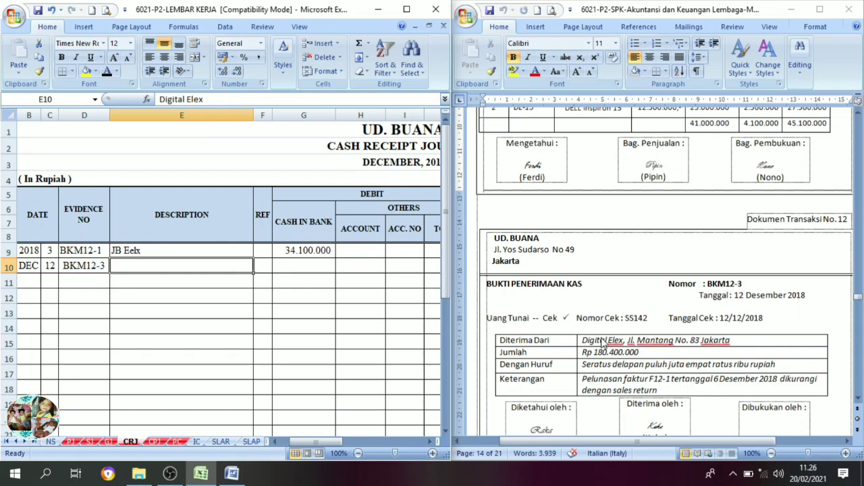
left_click(107, 71)
Set the Cash in Bank amount 180.400.000 in cell G10 to black font.
left_click(430, 442)
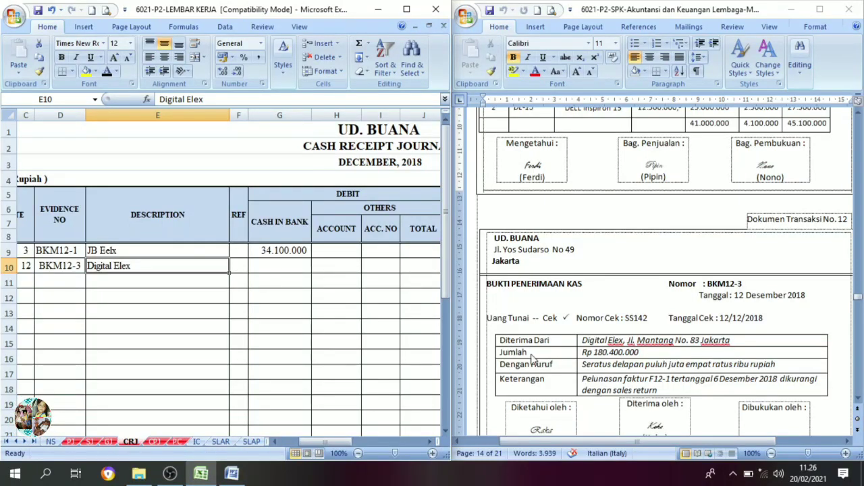
left_click(291, 273)
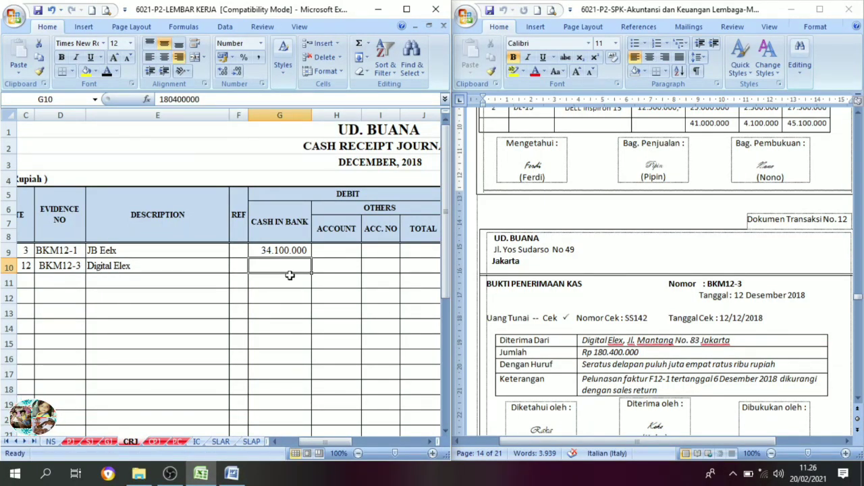
left_click(108, 73)
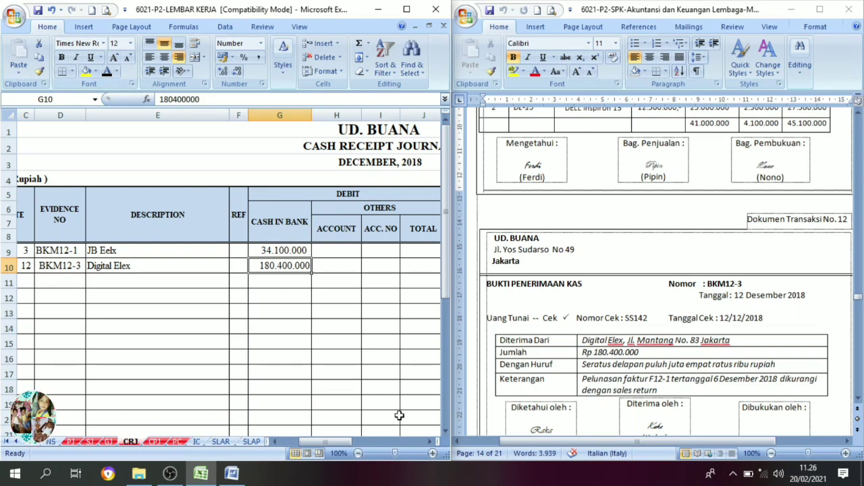
Look up Digital Elex invoice F12-1 dated 6 December 2018 in the source documents and check its total.
left_click(430, 445)
left_click(430, 444)
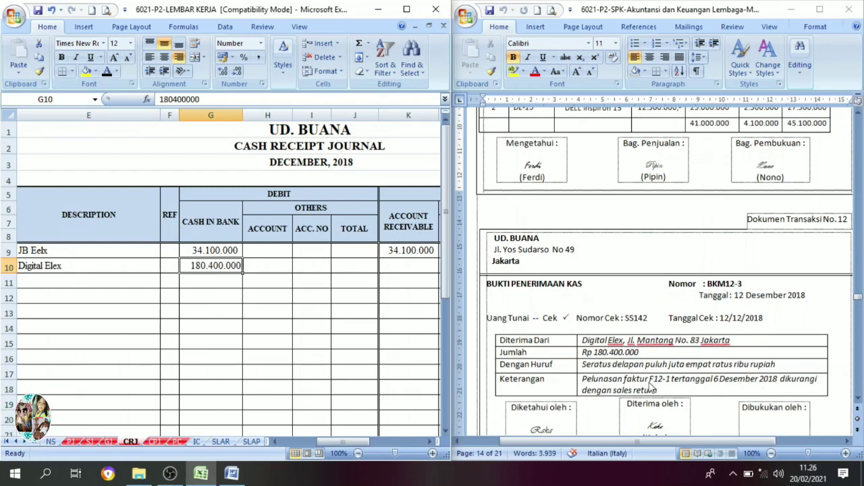
scroll(659, 392, "up", 20)
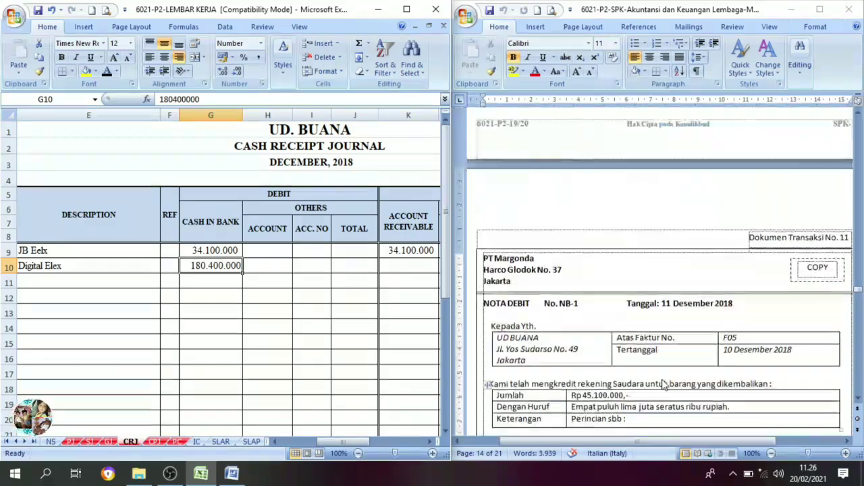
scroll(669, 336, "up", 20)
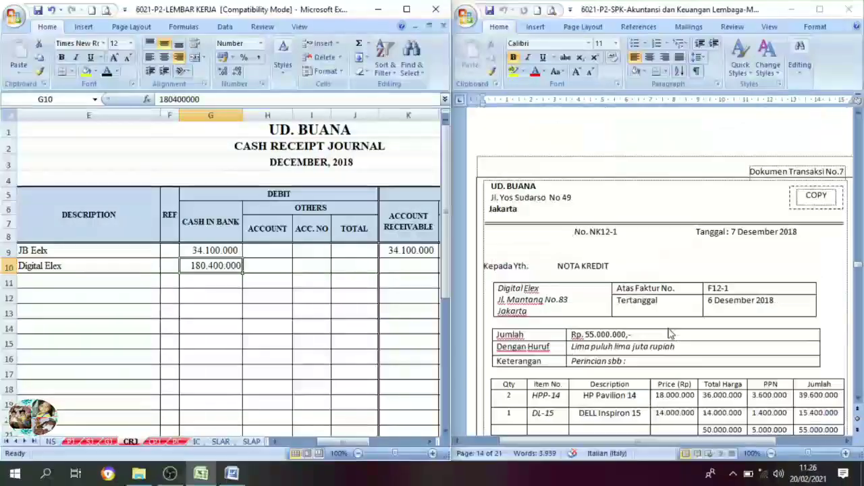
scroll(669, 333, "up", 20)
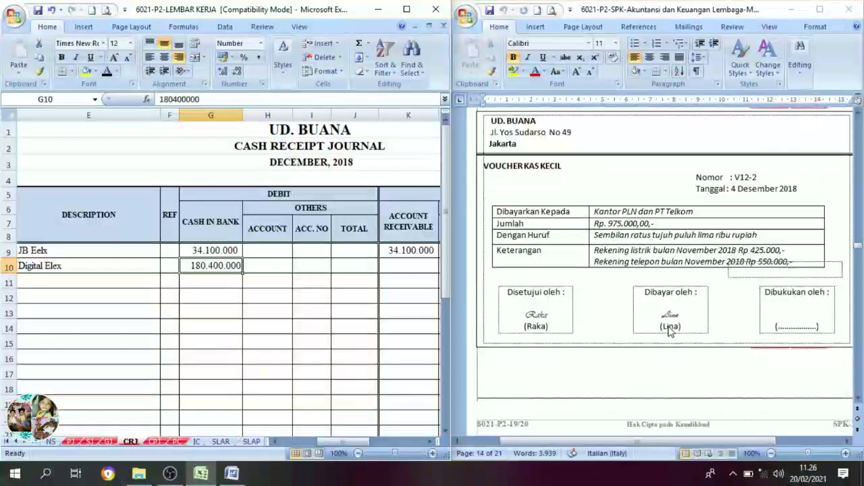
scroll(668, 332, "down", 8)
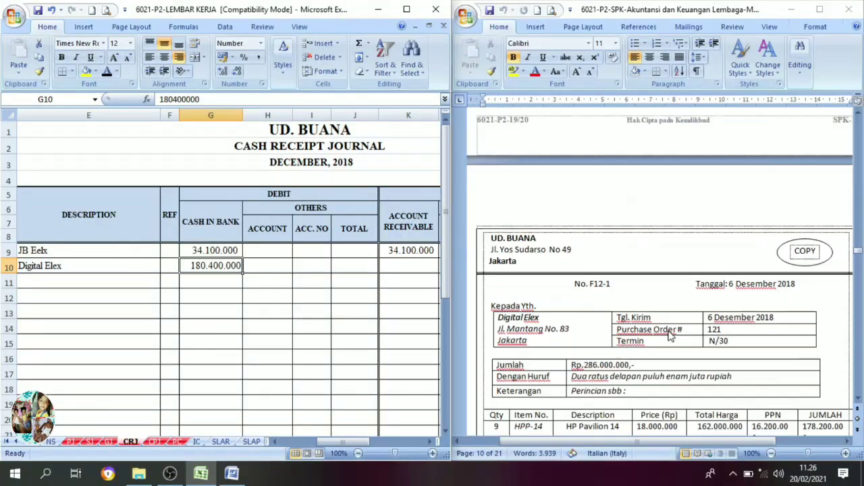
left_click(522, 247)
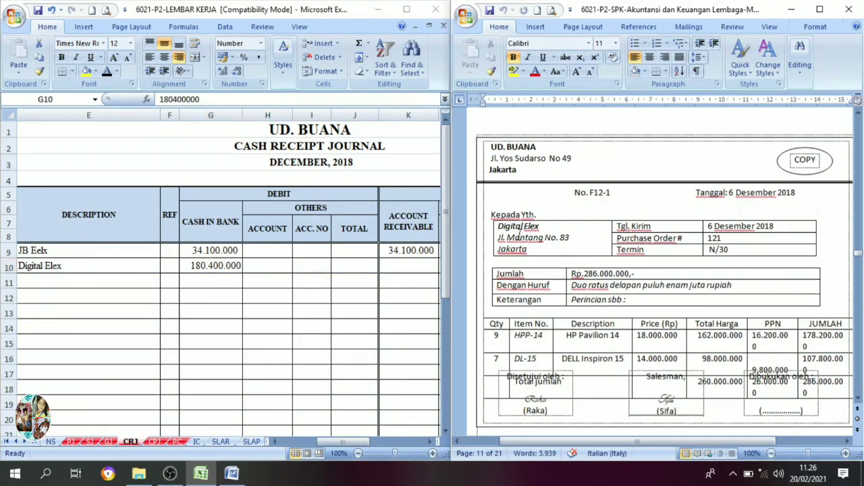
scroll(726, 354, "down", 2)
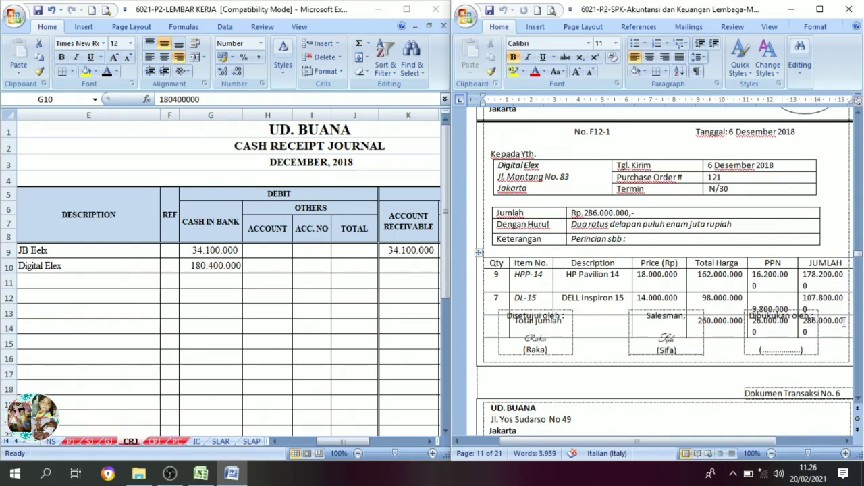
left_click(824, 320)
Check the sales return total on credit note NK12-1 for invoice F12-1 in Dokumen Transaksi No. 7.
scroll(763, 351, "down", 6)
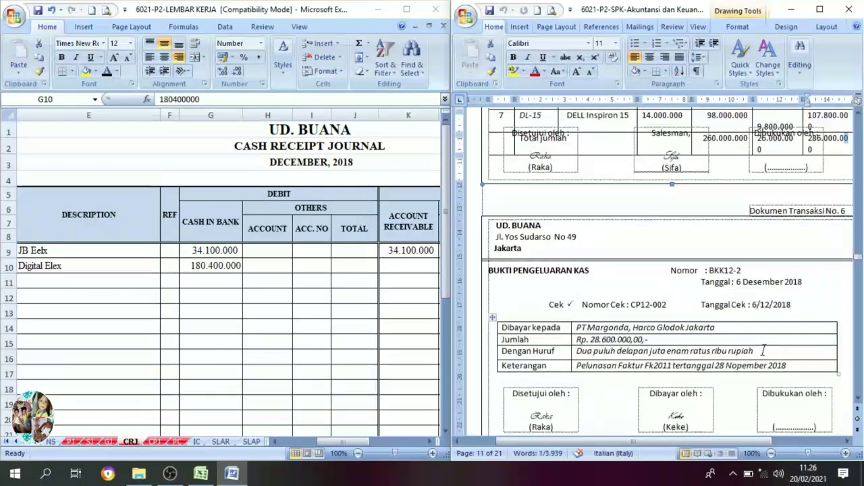
scroll(763, 351, "down", 10)
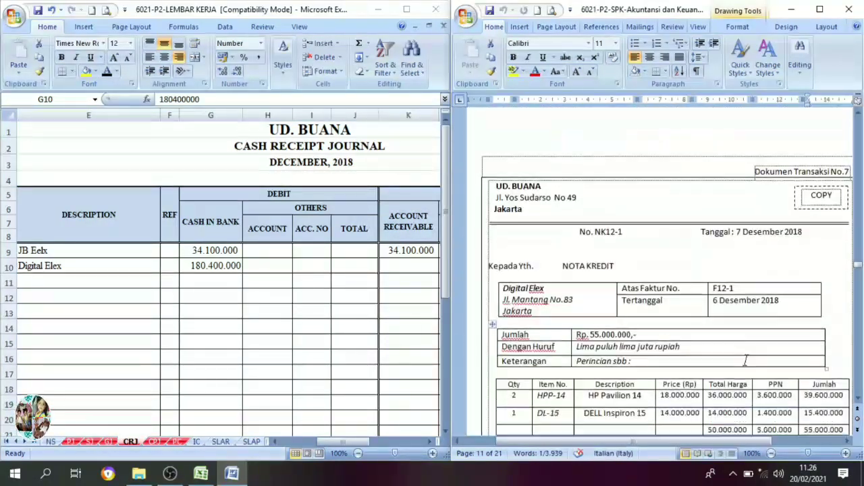
scroll(745, 361, "down", 2)
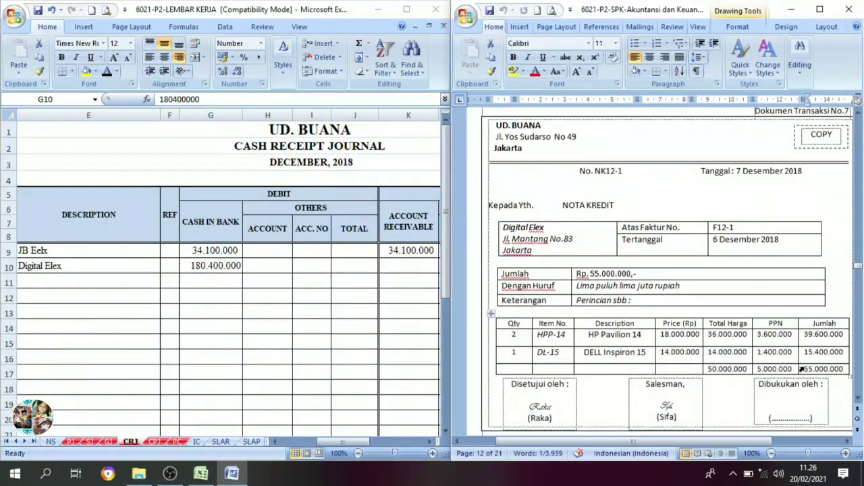
scroll(798, 340, "up", 15)
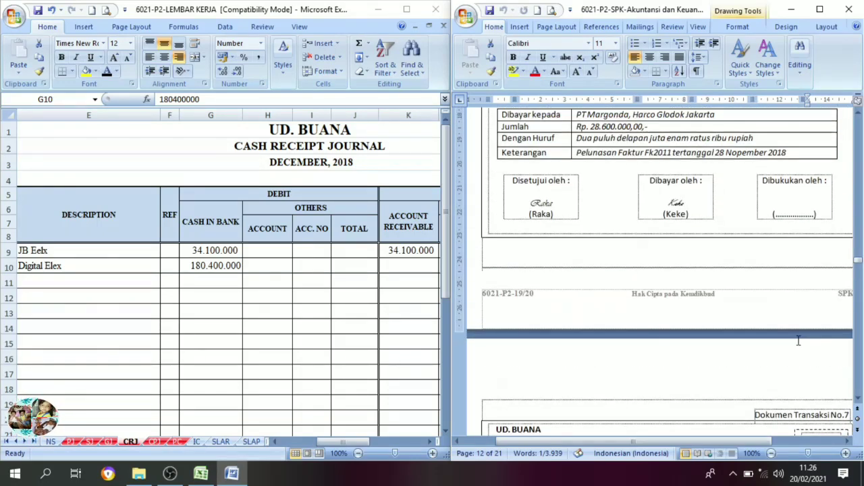
scroll(783, 392, "down", 7)
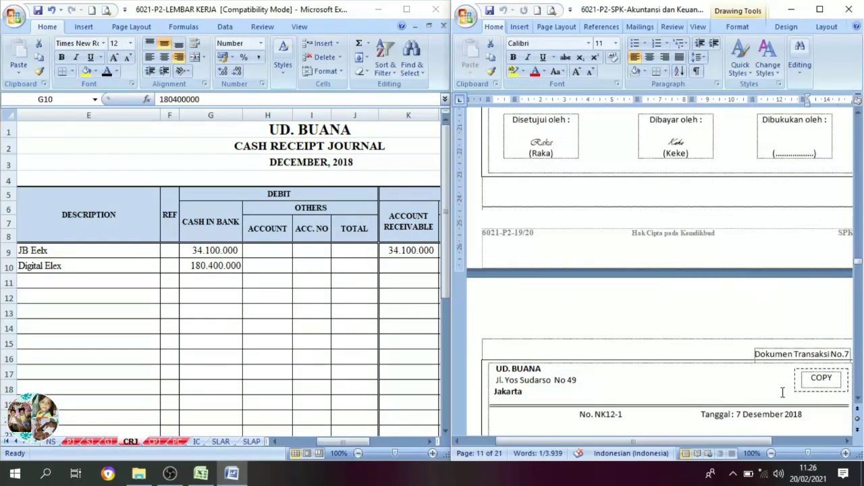
scroll(770, 351, "up", 11)
scroll(735, 258, "up", 3)
scroll(775, 405, "down", 12)
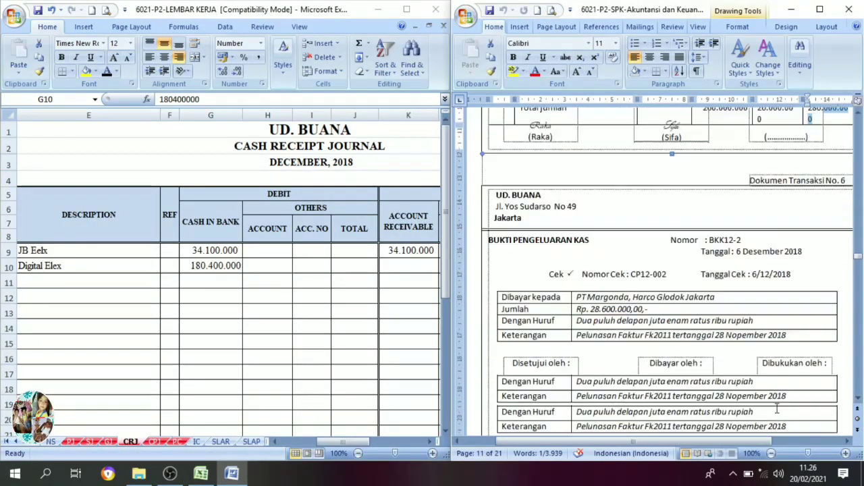
scroll(778, 393, "down", 5)
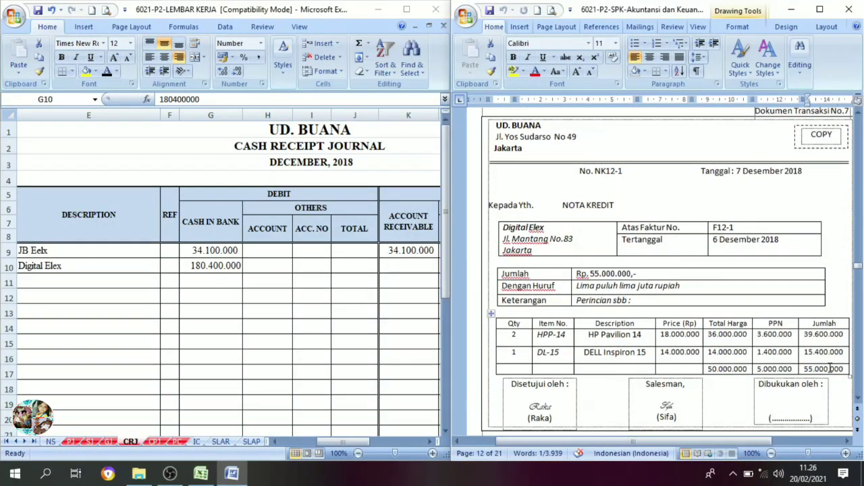
left_click(785, 389)
Go back to cash receipt BKM12-3 in Dokumen Transaksi No. 12 and check the amount received from Digital Elex.
scroll(786, 389, "down", 1)
scroll(786, 390, "down", 6)
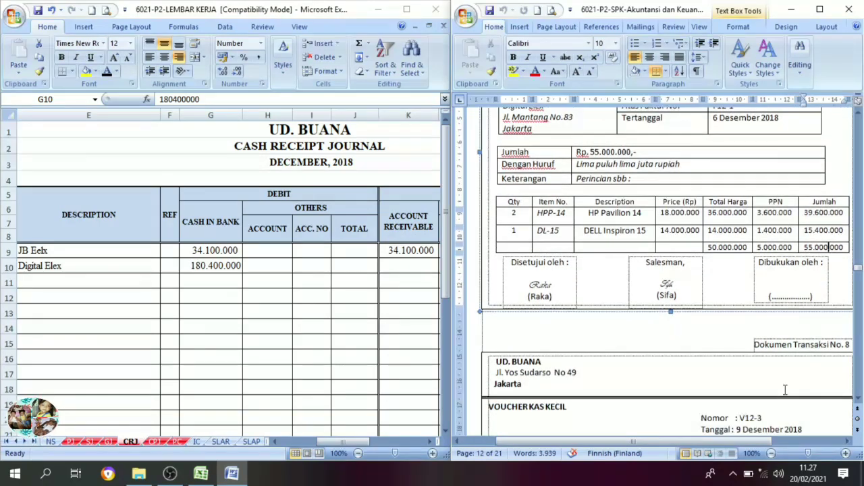
scroll(781, 390, "up", 1)
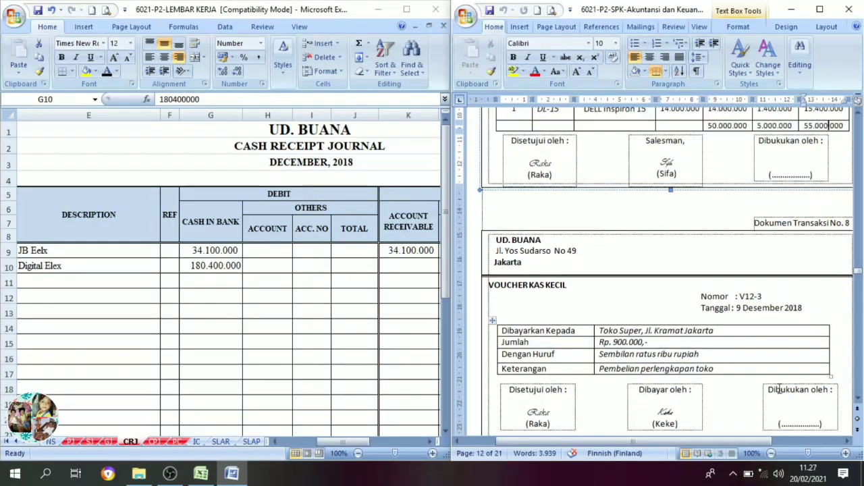
scroll(777, 387, "down", 15)
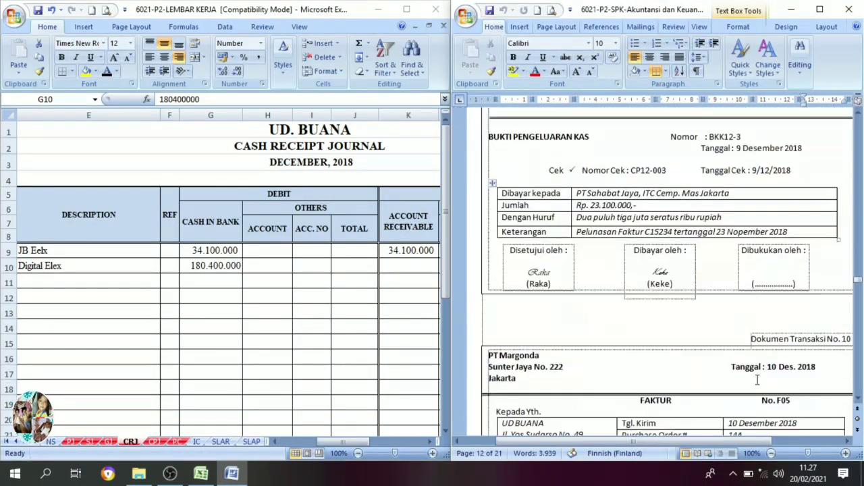
scroll(703, 340, "down", 6)
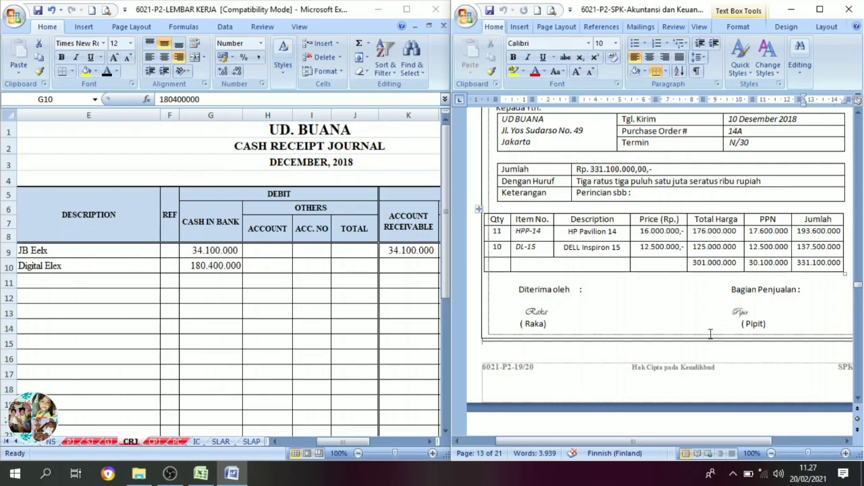
scroll(710, 334, "down", 11)
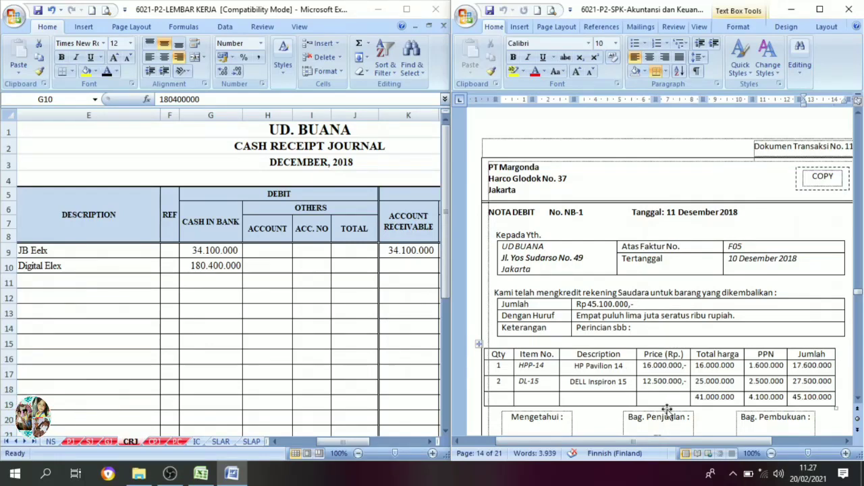
scroll(668, 411, "down", 14)
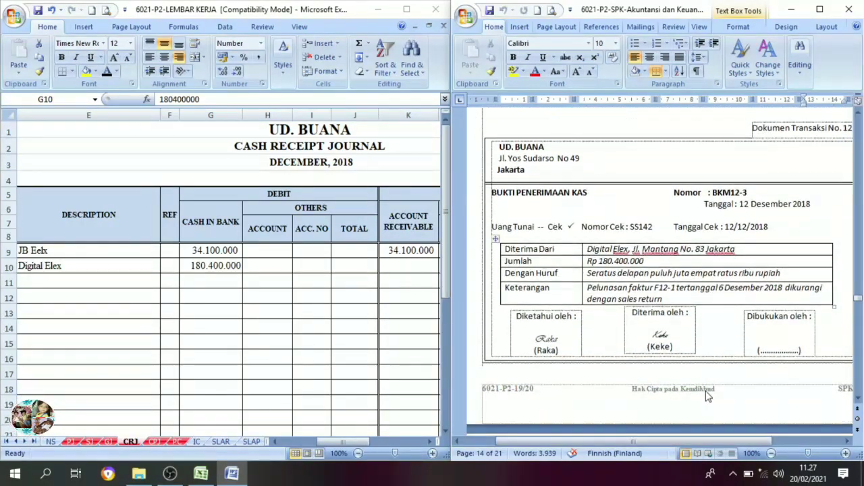
left_click_drag(650, 260, 586, 262)
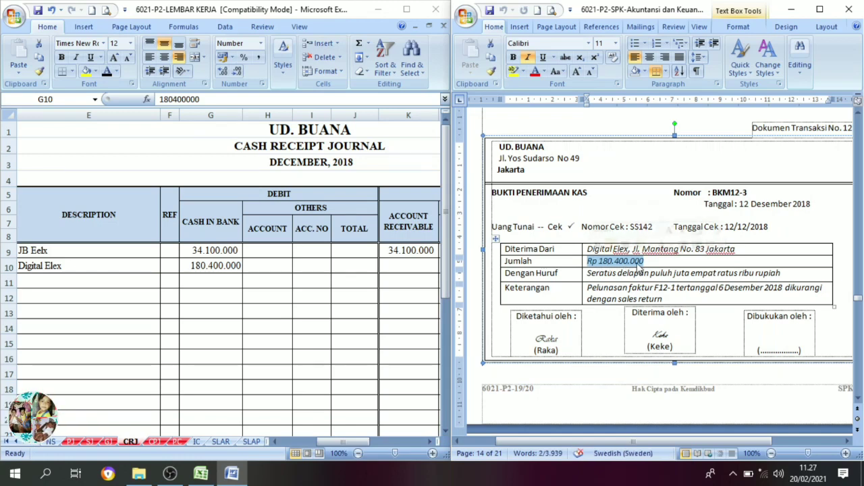
Set the Account Receivable amount 180.400.000 in cell K10 of the cash receipt journal to black font.
left_click(210, 269)
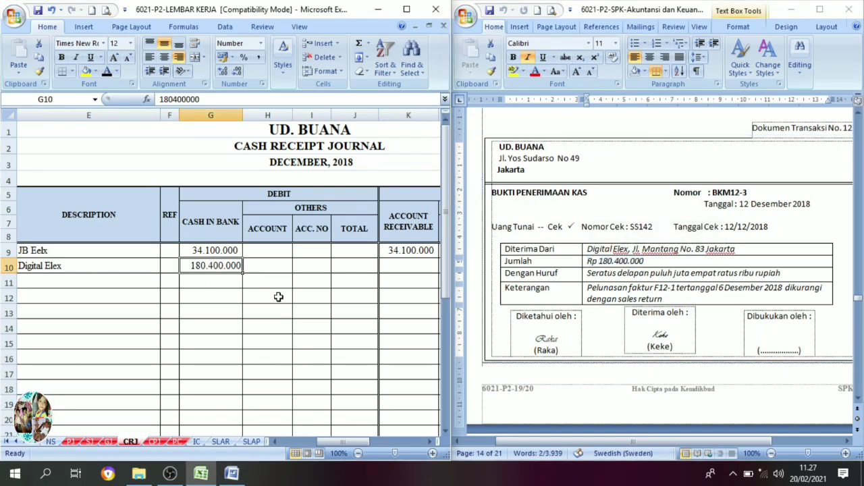
left_click(428, 442)
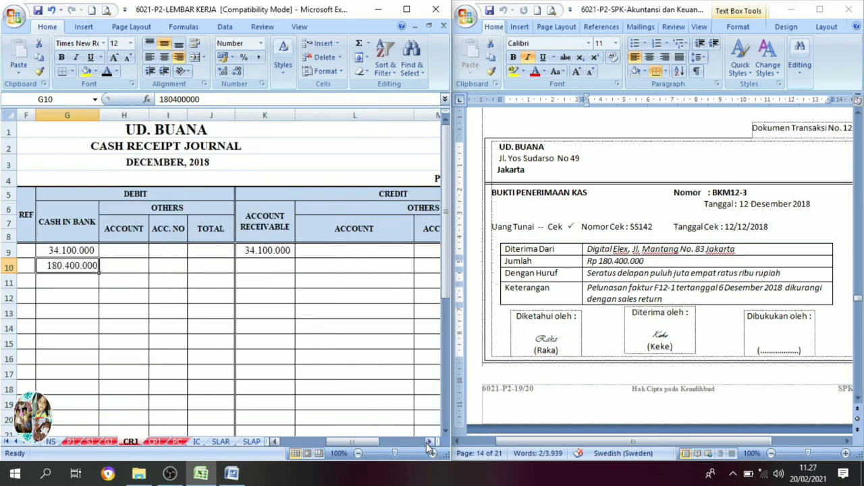
left_click(272, 269)
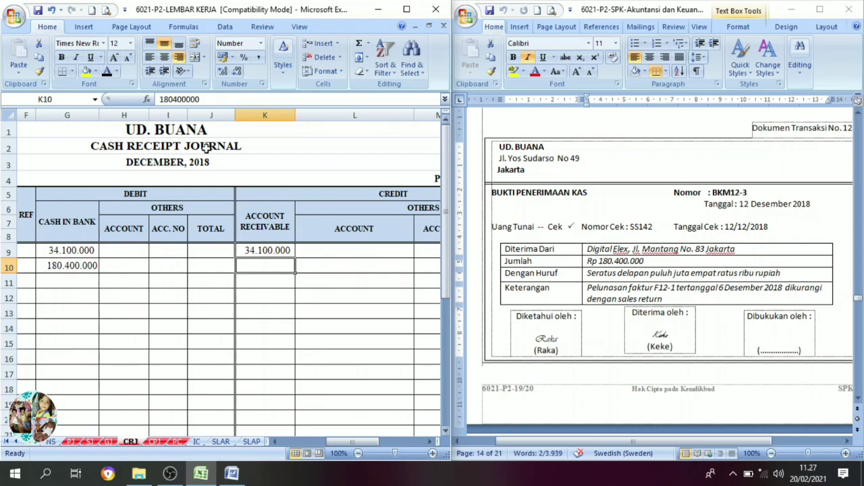
left_click(107, 72)
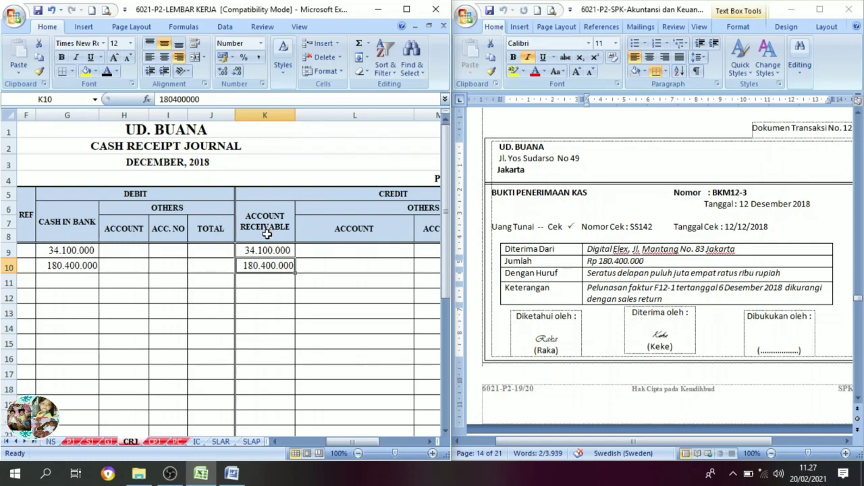
Review cash sale note KN01 in Dokumen Transaksi No. 13, including its issuer, date, item lines and totals.
left_click(690, 237)
scroll(690, 237, "down", 1)
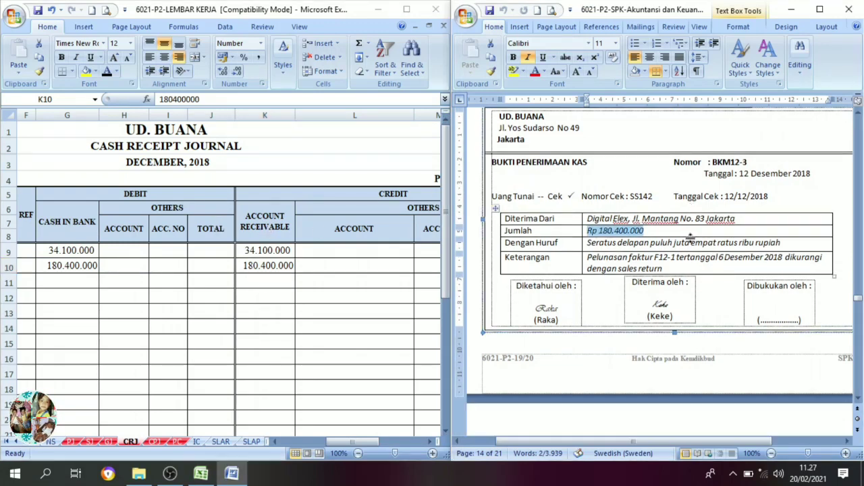
scroll(690, 237, "down", 5)
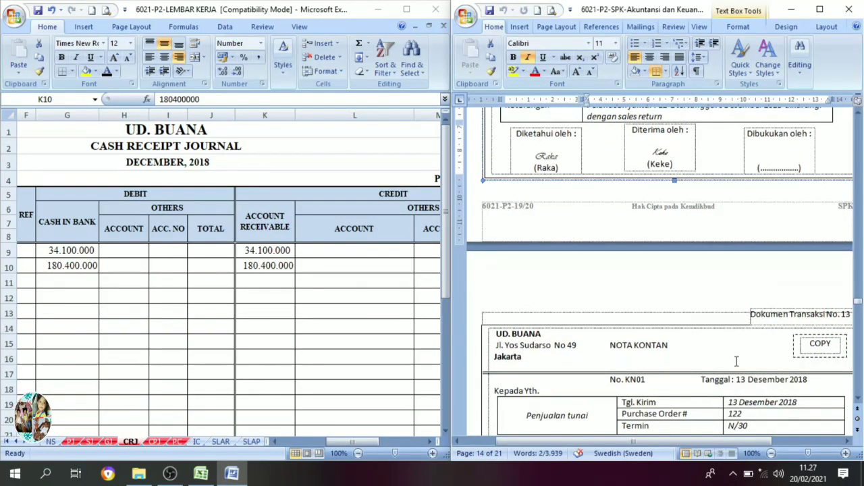
scroll(737, 362, "down", 4)
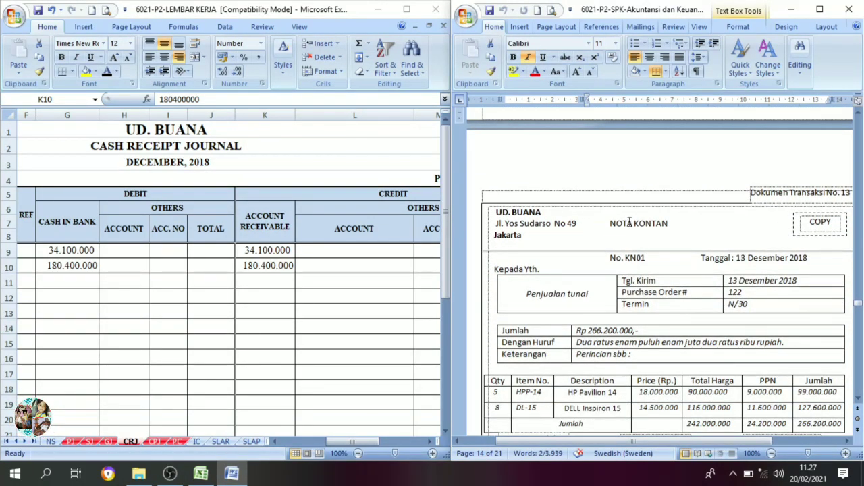
left_click(541, 212)
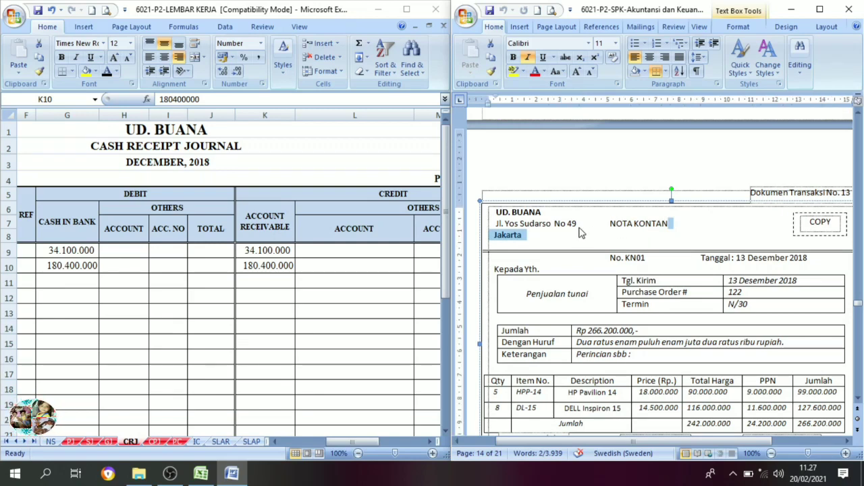
left_click_drag(541, 212, 493, 215)
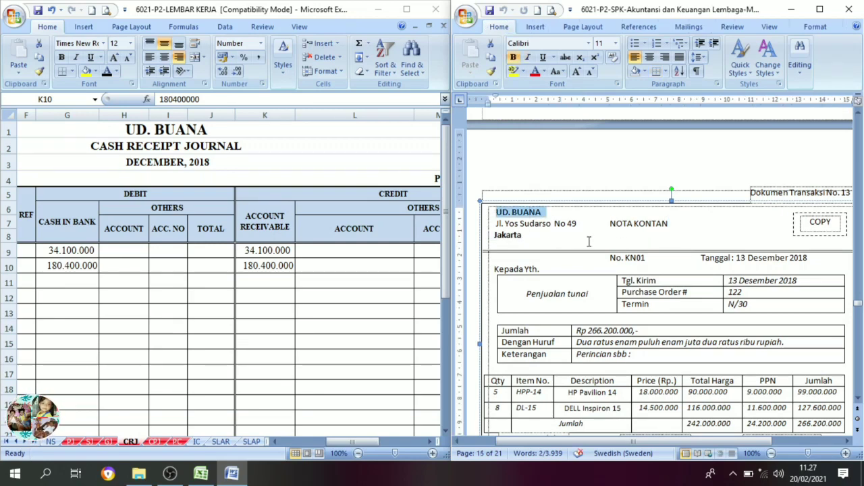
left_click(642, 243)
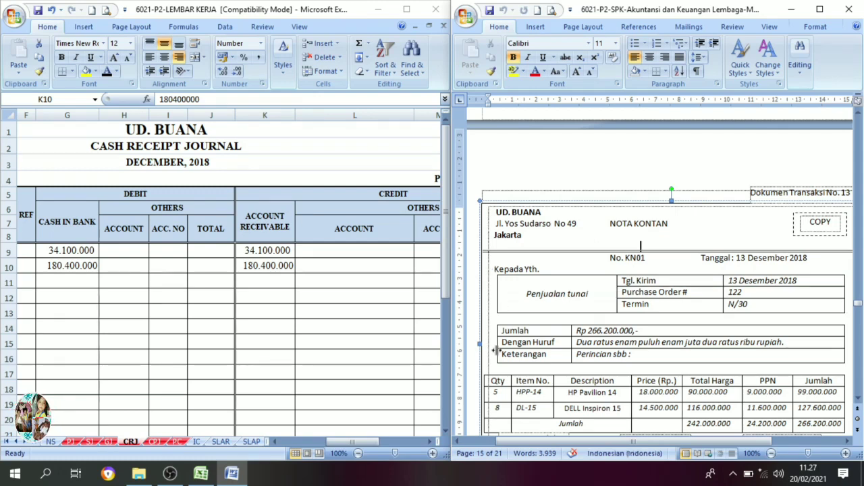
scroll(574, 328, "down", 1)
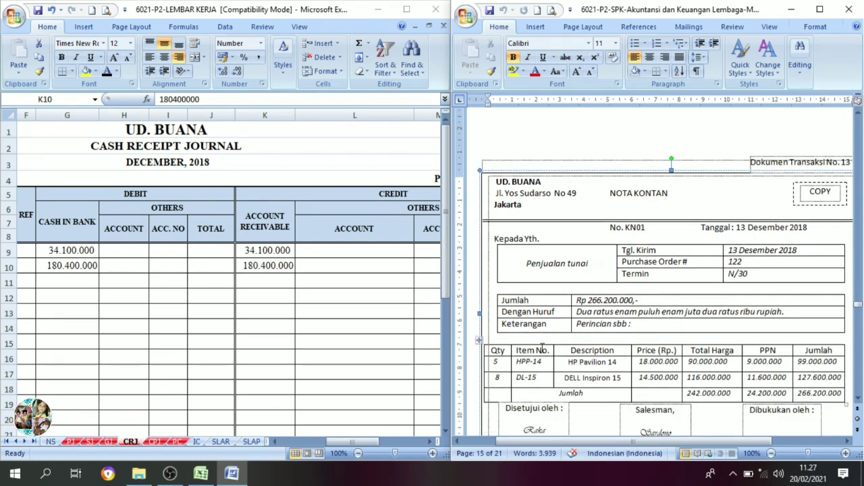
Set the date 13 in cell C11 of the cash receipt journal to black font.
left_click(192, 322)
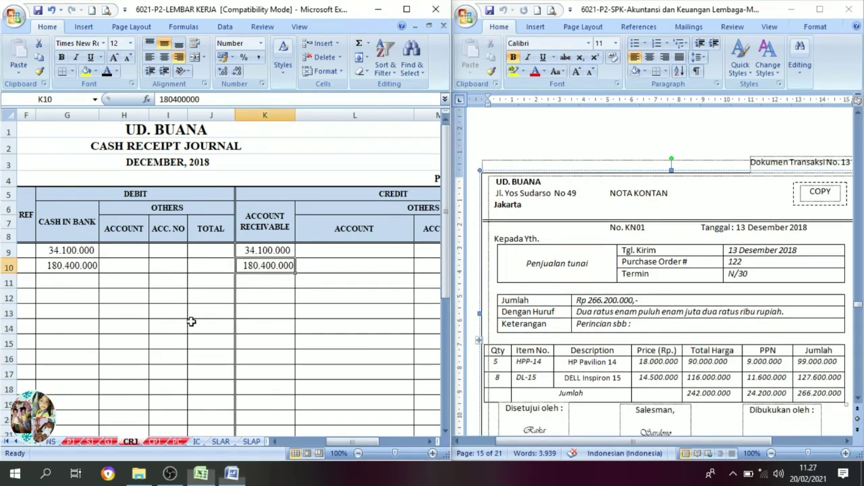
left_click(168, 298)
left_click_drag(347, 444, 300, 443)
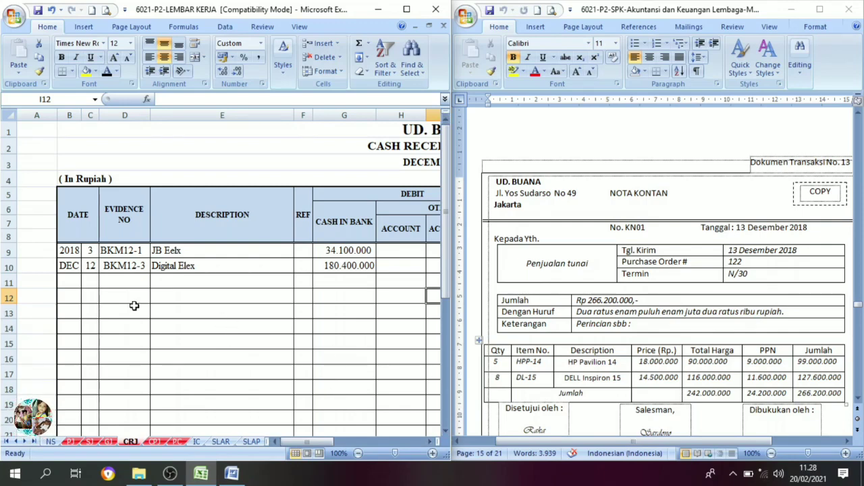
left_click(90, 281)
key("Return")
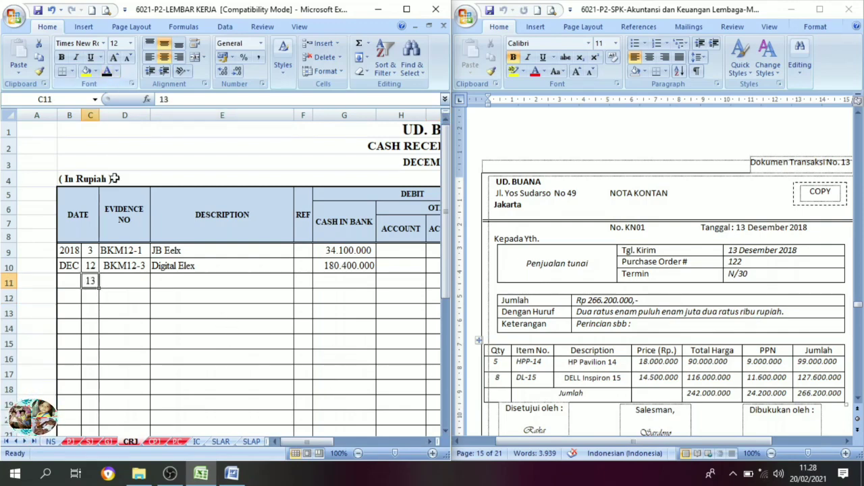
Set evidence number KN01 in cell D11 and description Penjualan Tunai in cell E11 to black font.
left_click(120, 279)
type("KN01")
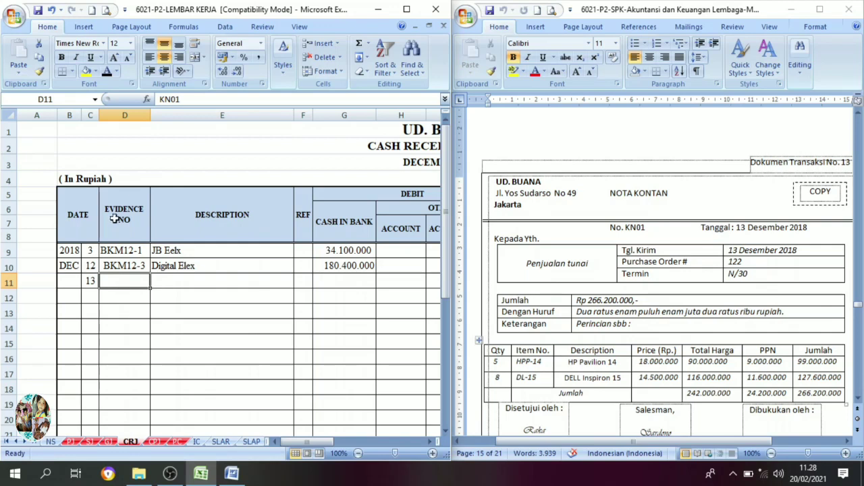
left_click(107, 71)
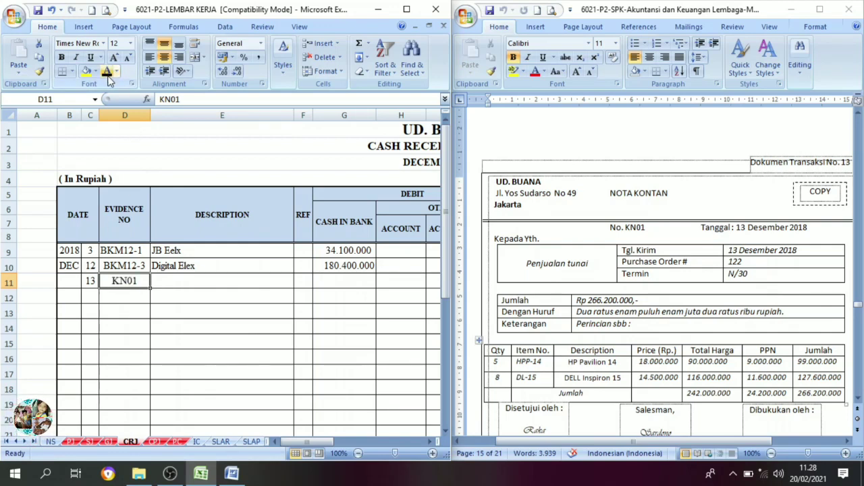
left_click(186, 281)
left_click(107, 71)
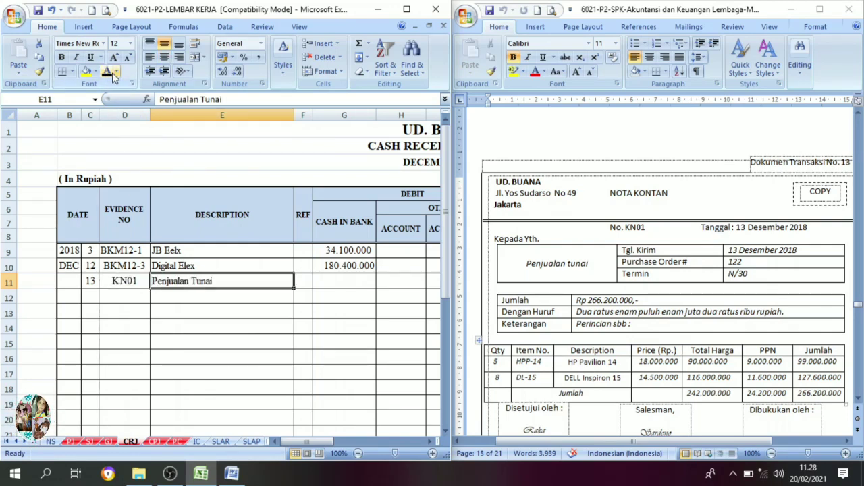
Set the Cash in Bank amount 266.200.000 in cell G11 of the cash receipt journal to black font.
left_click(429, 442)
left_click(428, 442)
left_click(429, 442)
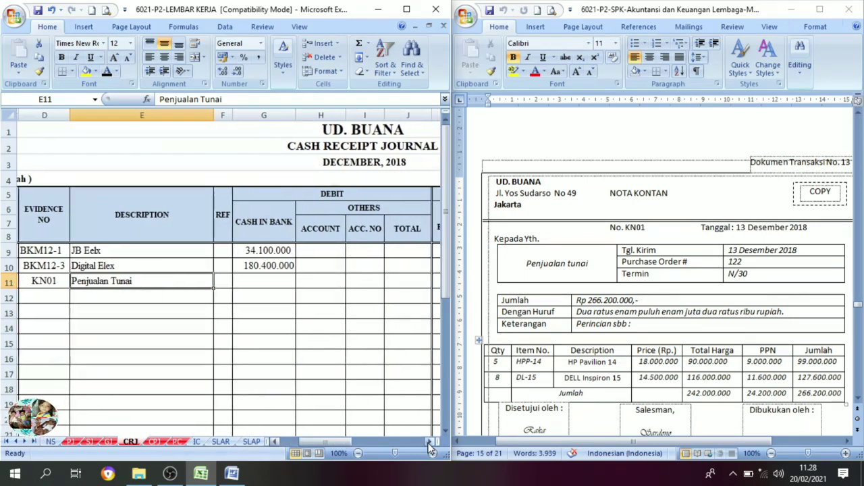
left_click(270, 280)
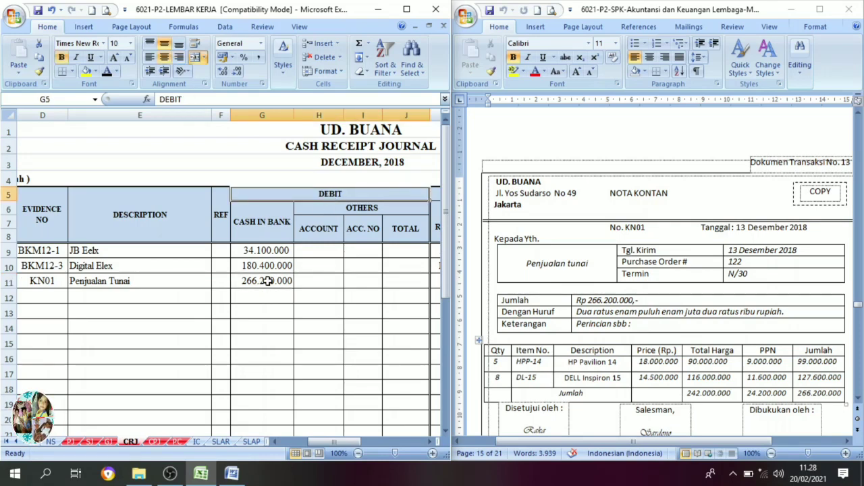
Set the credit account names Sales in cell L11 and PPN Outcome in cell L12 to black font.
left_click(430, 442)
left_click(430, 442)
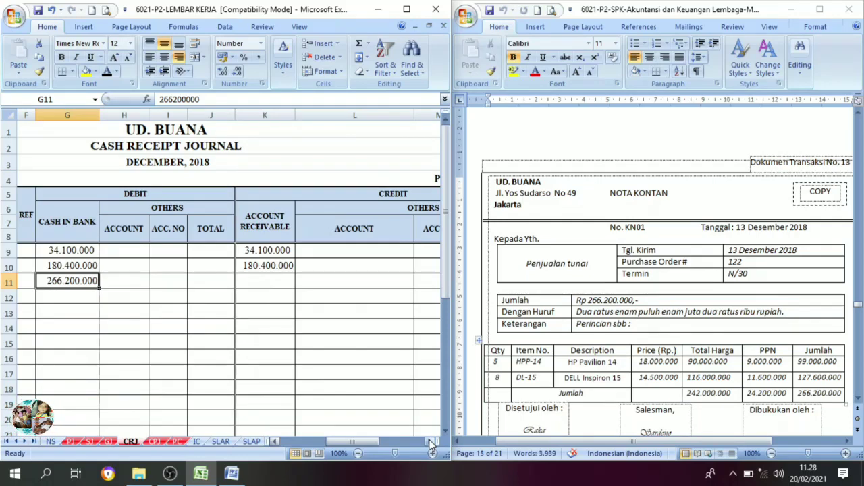
left_click(430, 441)
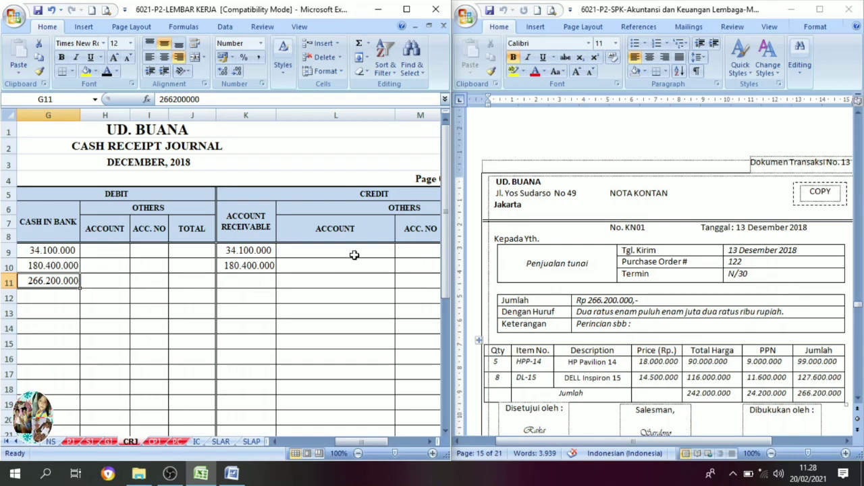
left_click(362, 211)
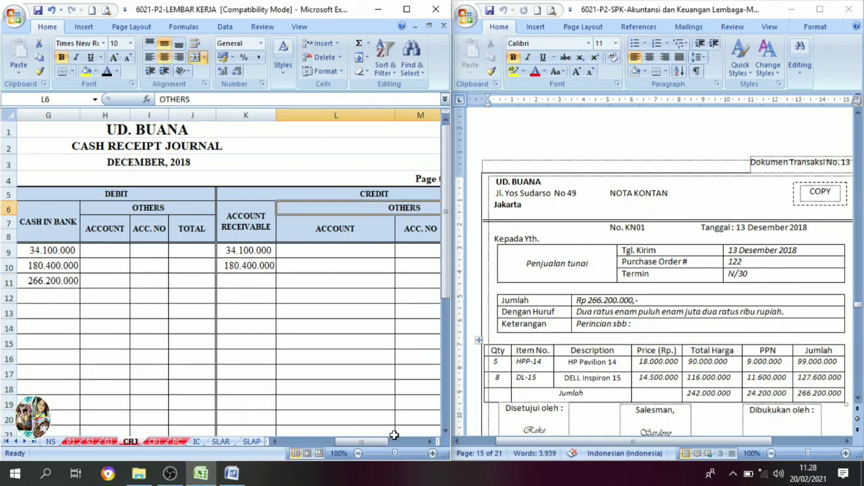
left_click(430, 442)
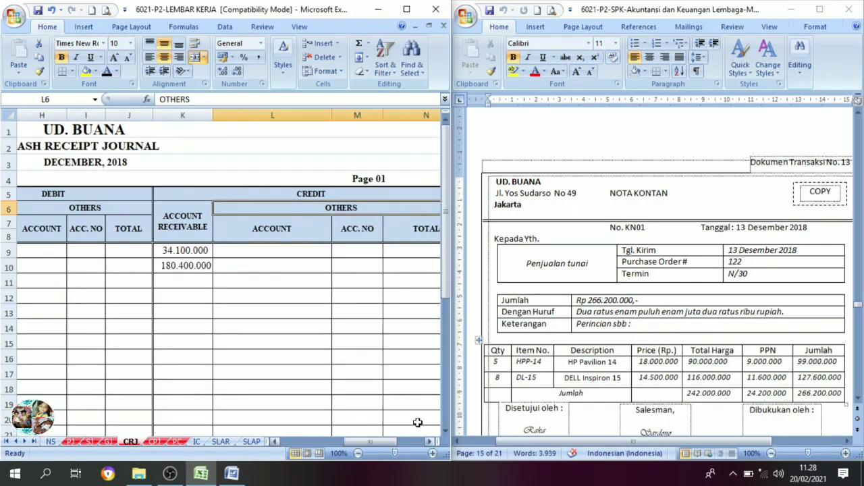
left_click(286, 285)
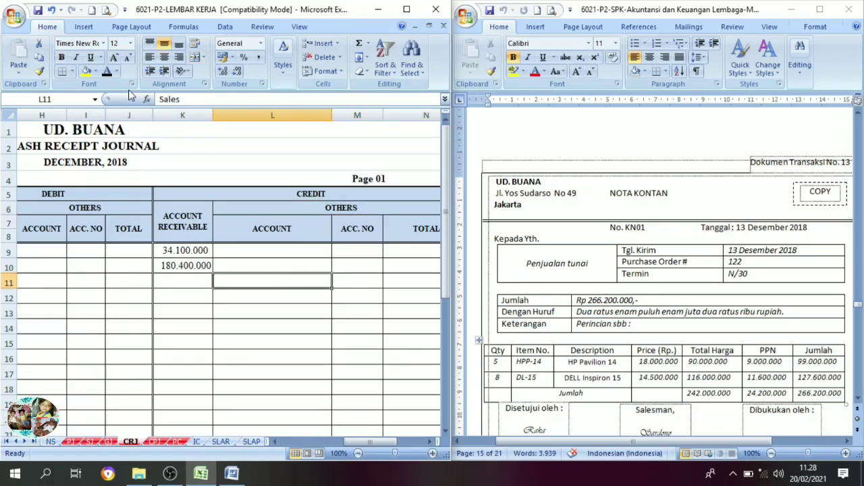
type("Sales")
left_click(257, 294)
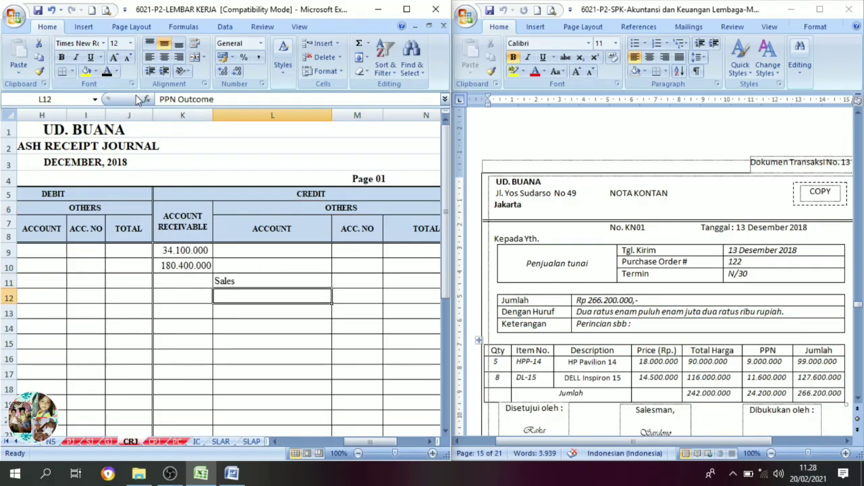
left_click(106, 72)
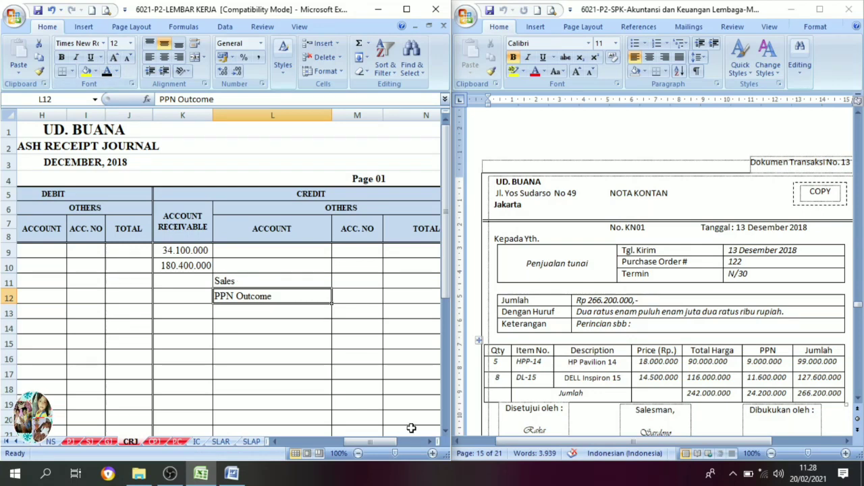
Set account numbers 4-1100 in cell M11 and 2-1500 in cell M12 to black font.
left_click(431, 442)
left_click(306, 285)
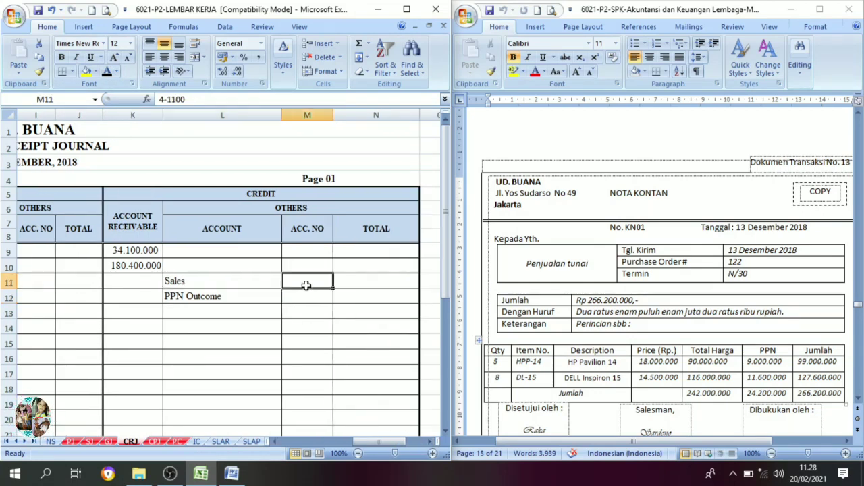
left_click(106, 73)
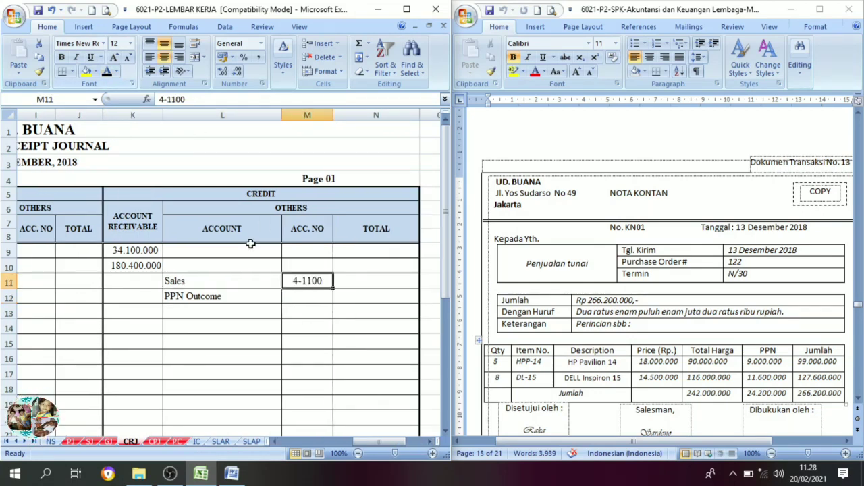
left_click(314, 298)
left_click(106, 73)
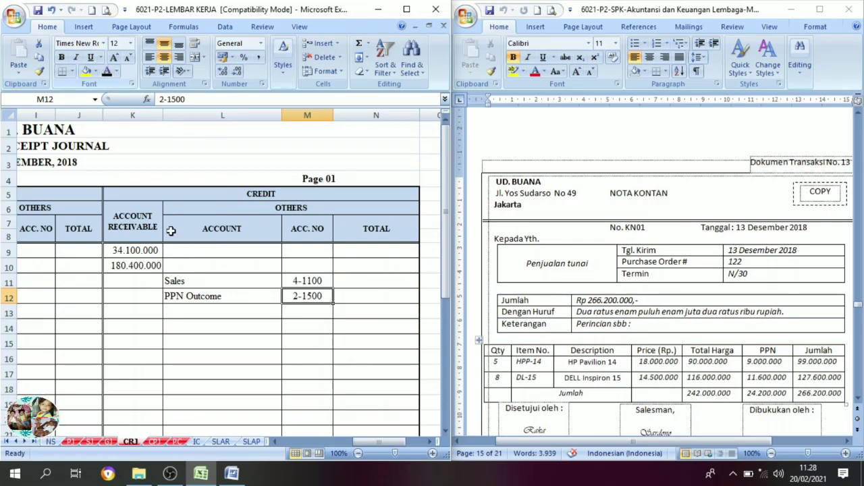
Check the Jumlah row of note KN01 and set credit totals 242.000.000 in N11 and 24.200.000 in N12 to black font.
left_click(359, 282)
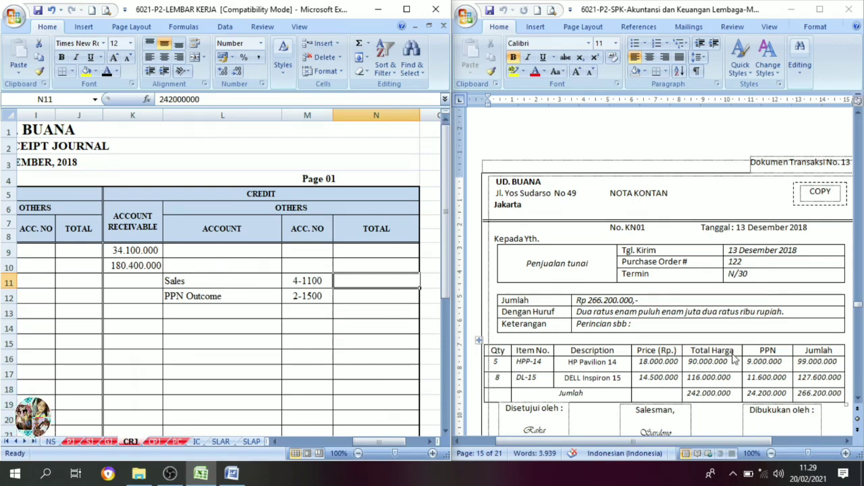
left_click(725, 393)
left_click_drag(732, 394, 686, 394)
left_click(366, 283)
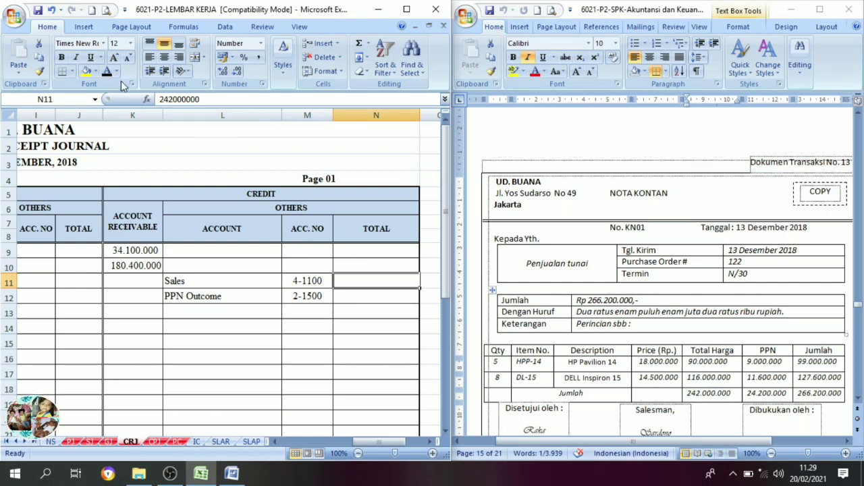
key("Return")
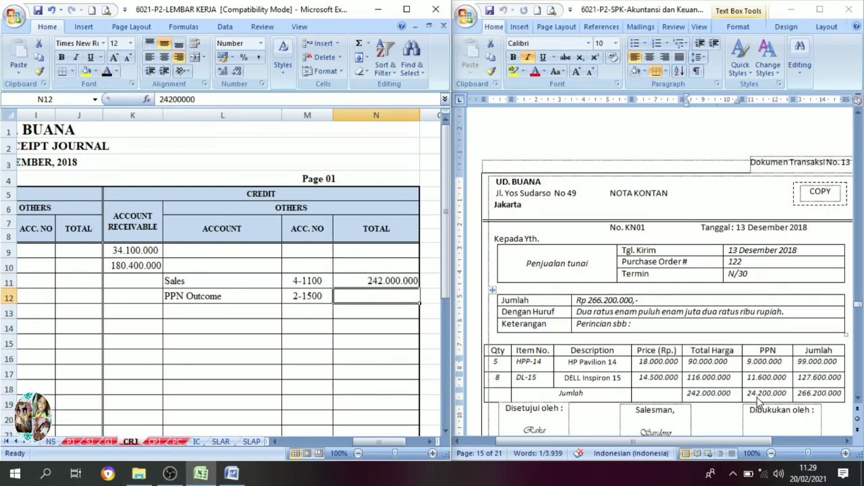
left_click(108, 72)
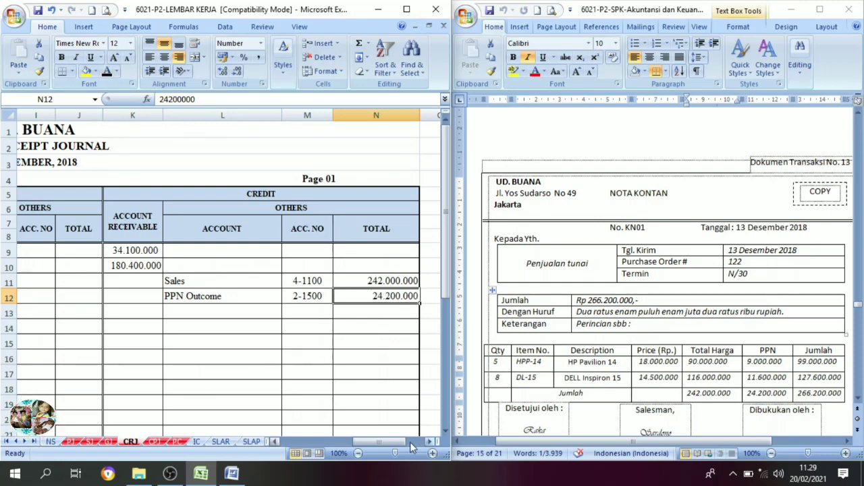
Review the debit amount and description of the KN01 entry in row 11 of the cash receipt journal.
left_click_drag(410, 442, 356, 442)
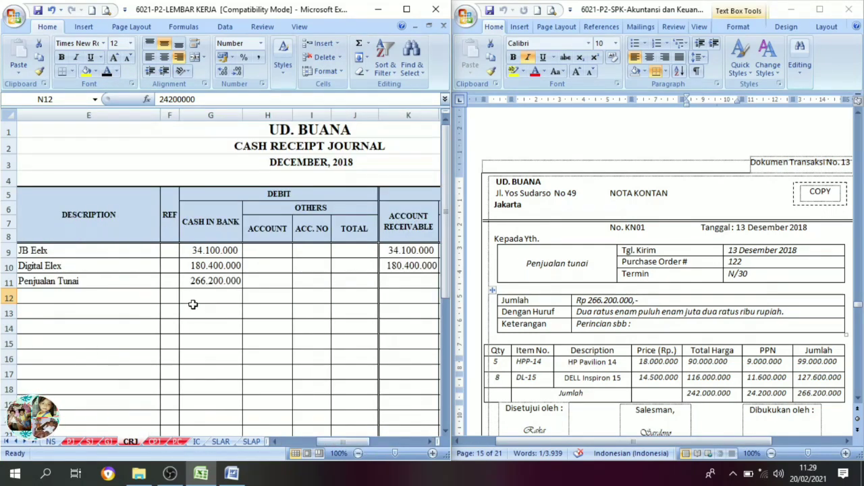
left_click(202, 283)
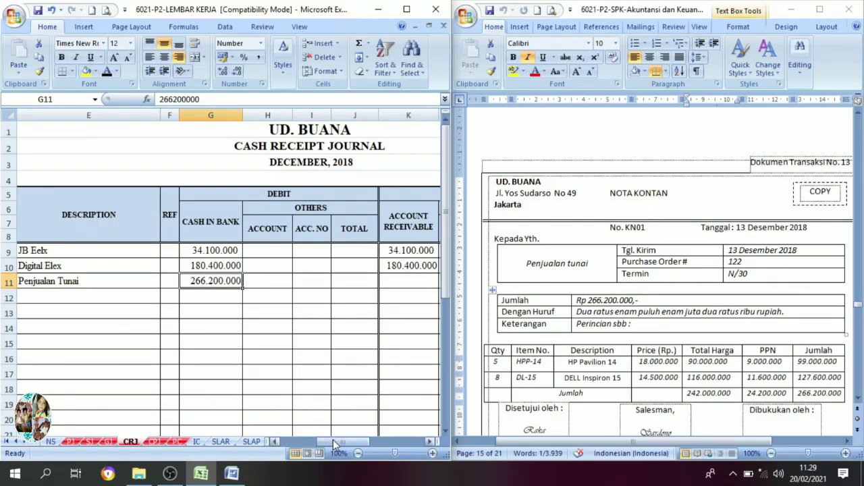
left_click_drag(329, 441, 313, 439)
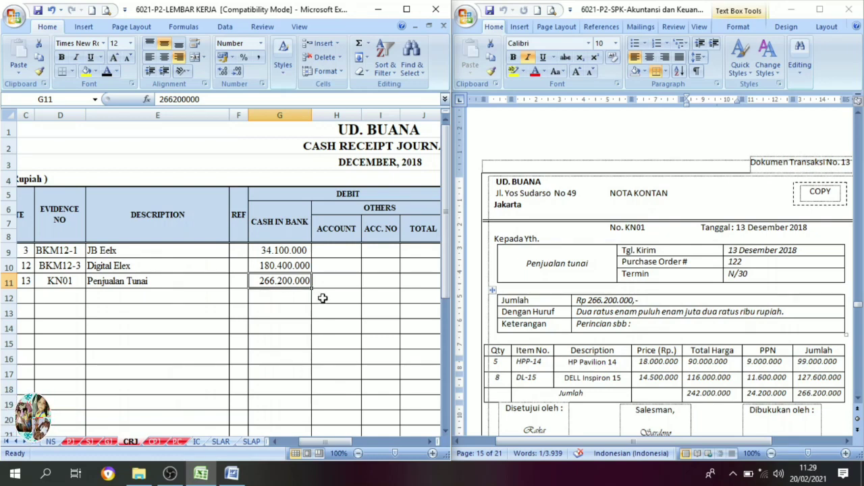
left_click(308, 267)
left_click(95, 287)
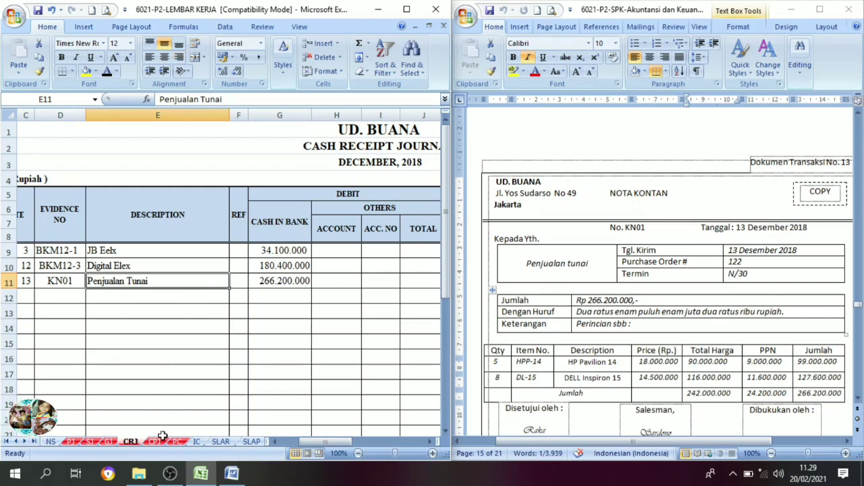
Open the general journal sheet GJ and set date 13 in cell E20 and invoice KN01 in cell F20 to black font.
left_click(111, 442)
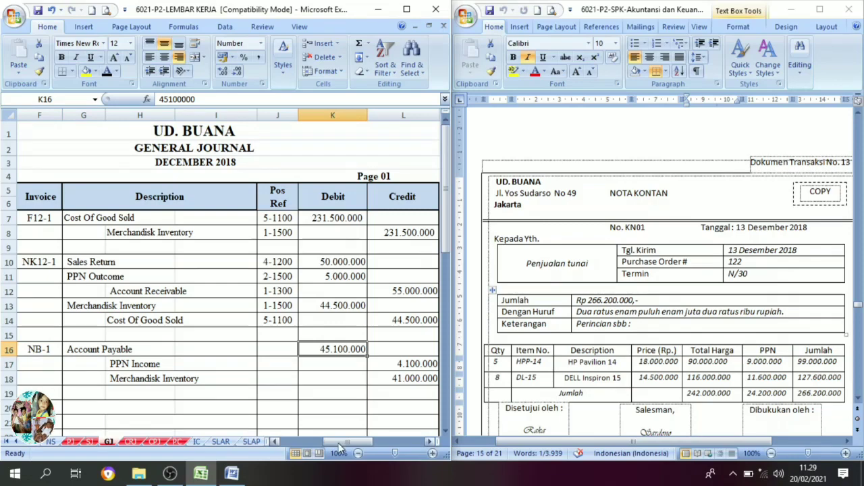
left_click_drag(339, 447, 325, 444)
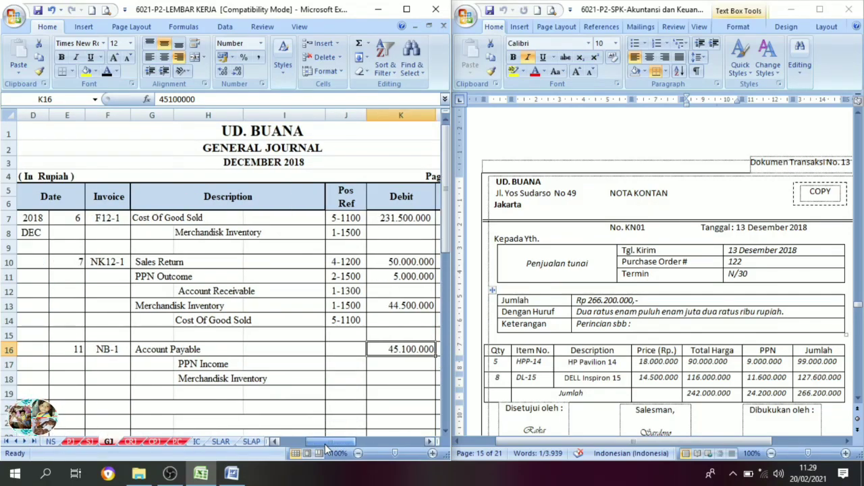
left_click(444, 433)
left_click(443, 433)
left_click(444, 433)
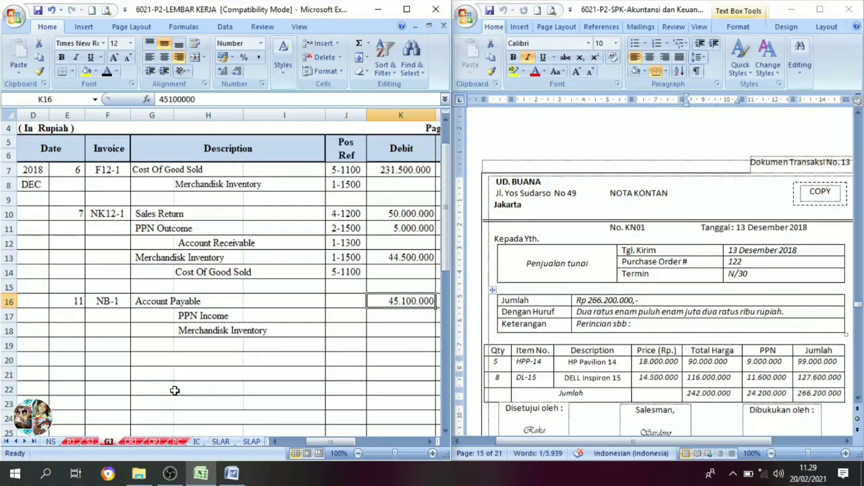
left_click(77, 361)
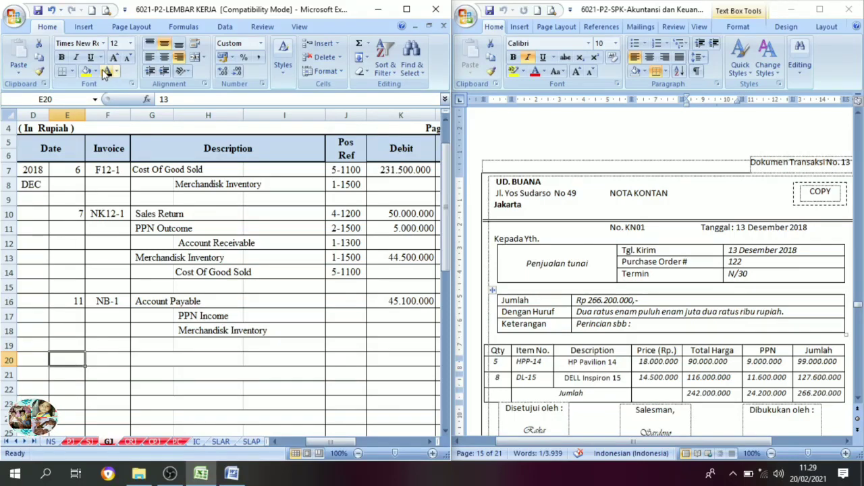
left_click(118, 364)
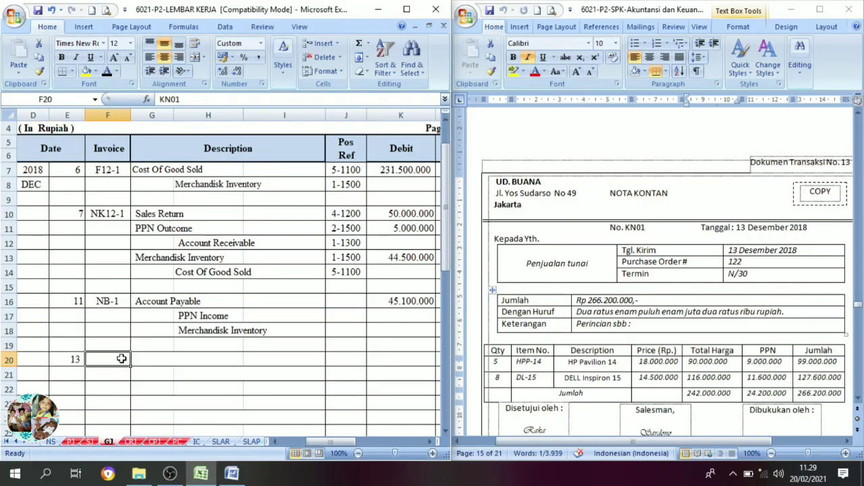
left_click(106, 73)
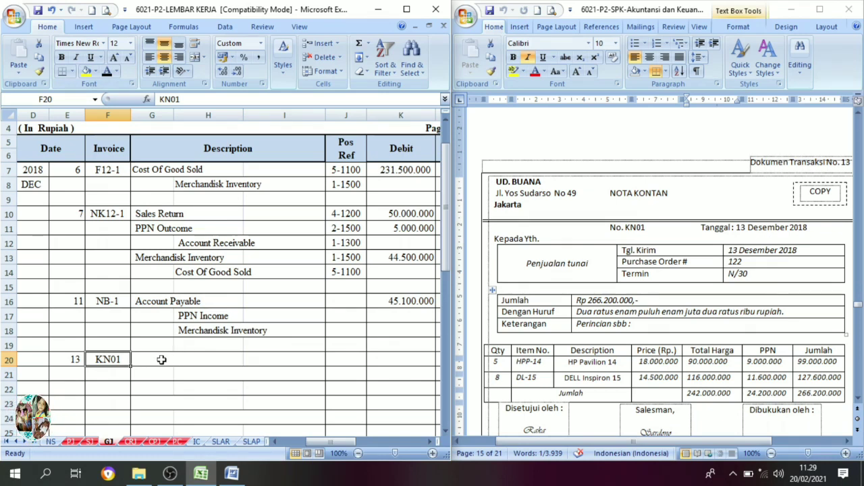
Set Cost Of Good Sold in row 20 and Merchandisk Inventory in row 21 of the general journal to black font.
left_click_drag(161, 360, 217, 370)
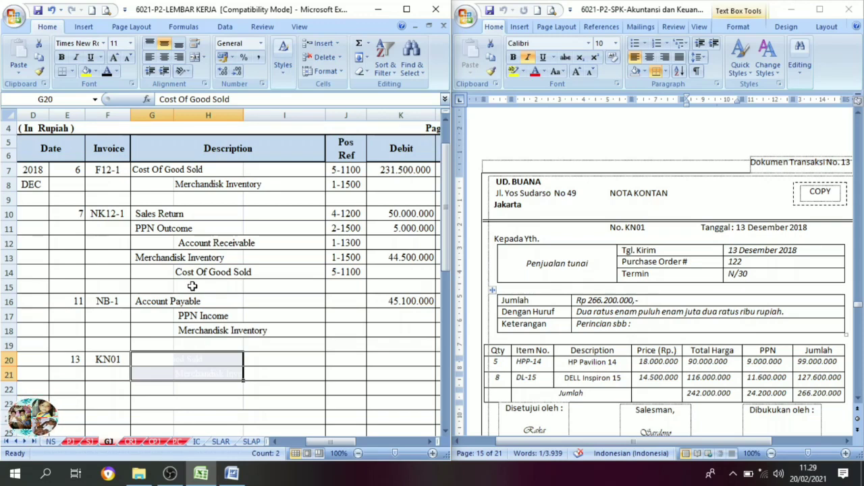
left_click(106, 73)
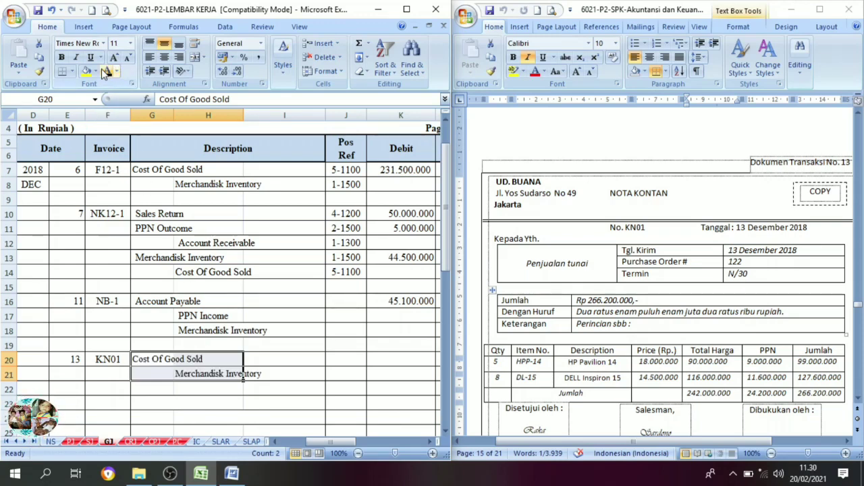
left_click(226, 376)
left_click(256, 376)
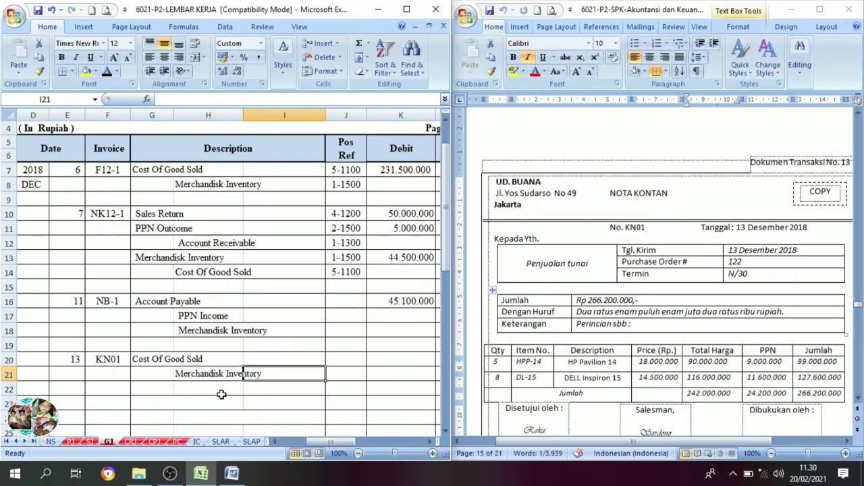
left_click(202, 381)
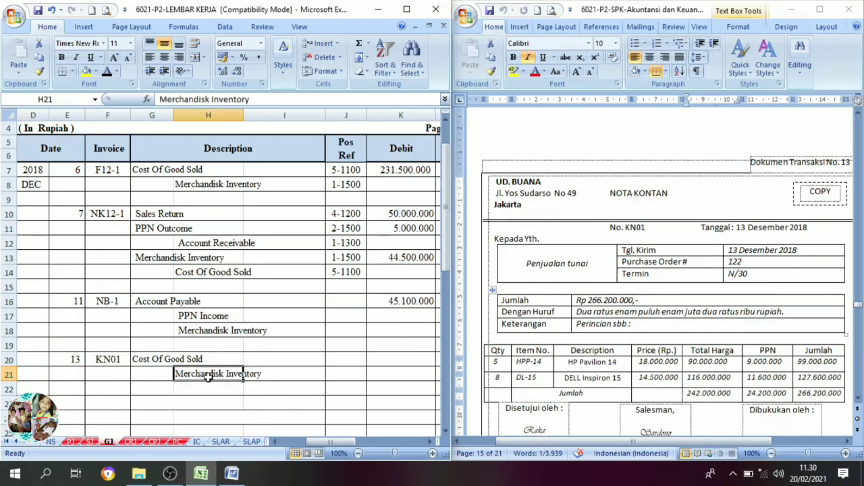
Set Pos Ref codes 5-1100 in J20 and 1-1500 in J21 of the general journal to black font at size 14.
left_click_drag(339, 446, 370, 446)
mouse_move(202, 365)
left_mouse_down()
mouse_move(193, 358)
mouse_move(199, 380)
left_mouse_up()
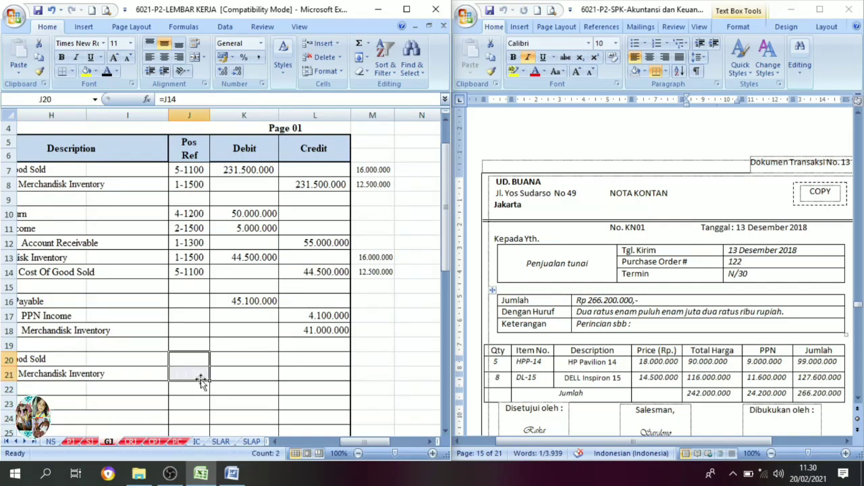
left_click(113, 57)
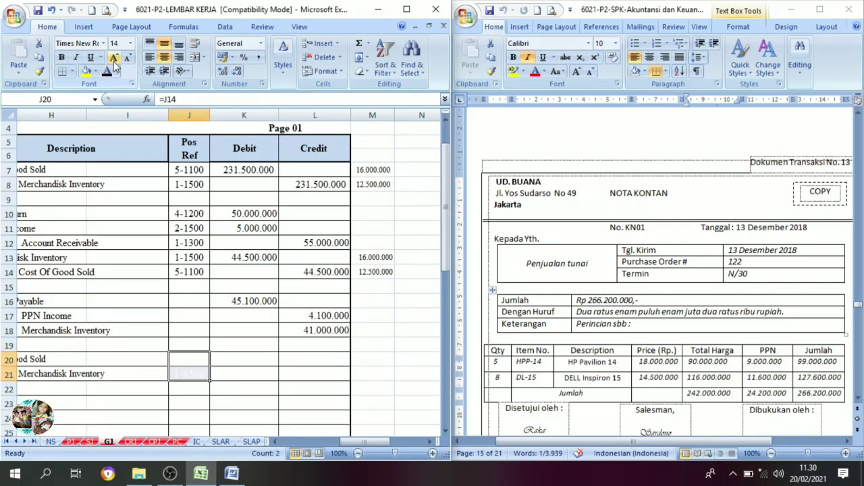
left_click(114, 57)
left_click(106, 72)
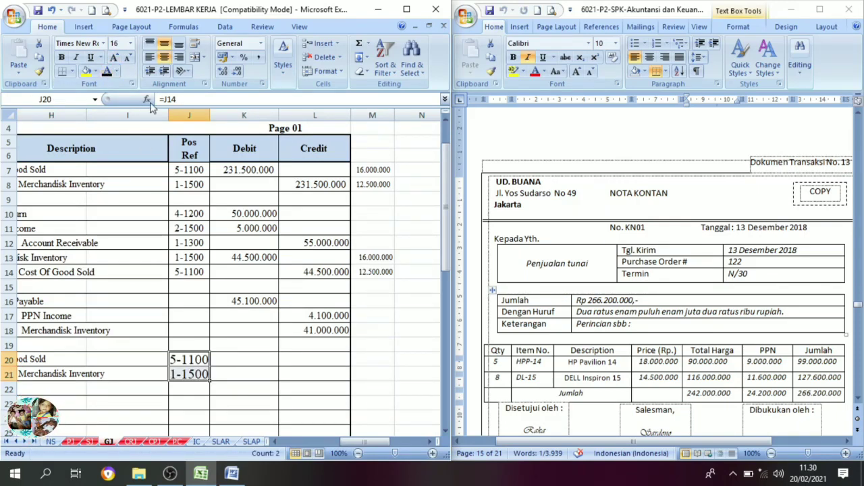
left_click(115, 57)
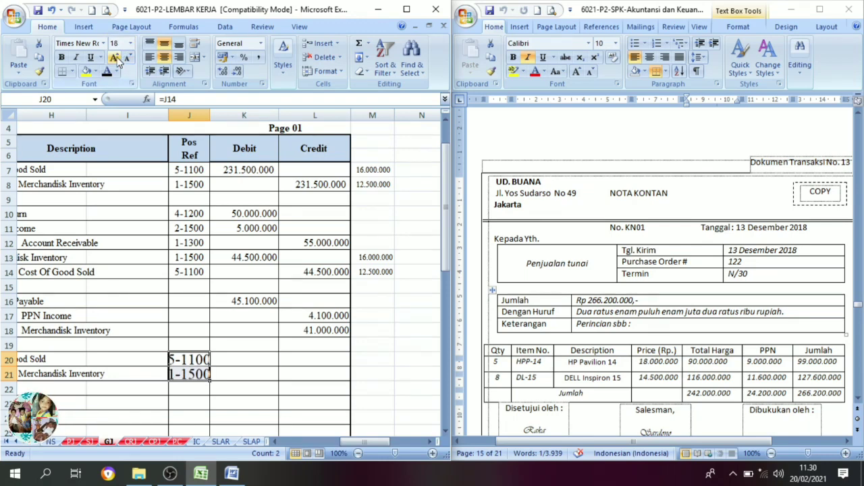
left_click(128, 58)
left_click(128, 58)
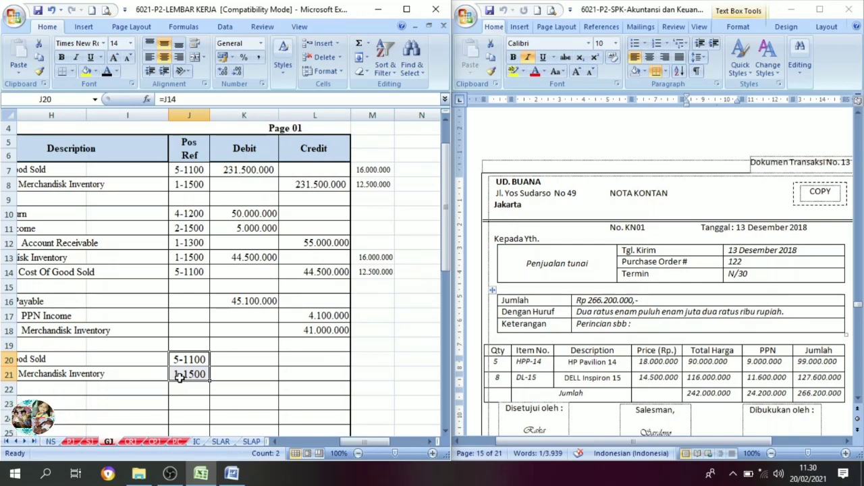
Examine the unit costs in M20:M21 and quantities in N20:N21 beside the journal against the item rows of note KN01.
left_click(243, 359)
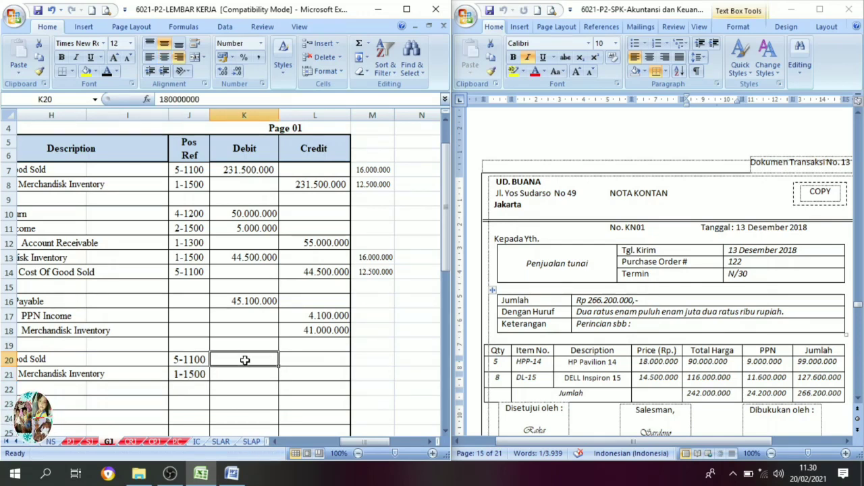
left_click(432, 441)
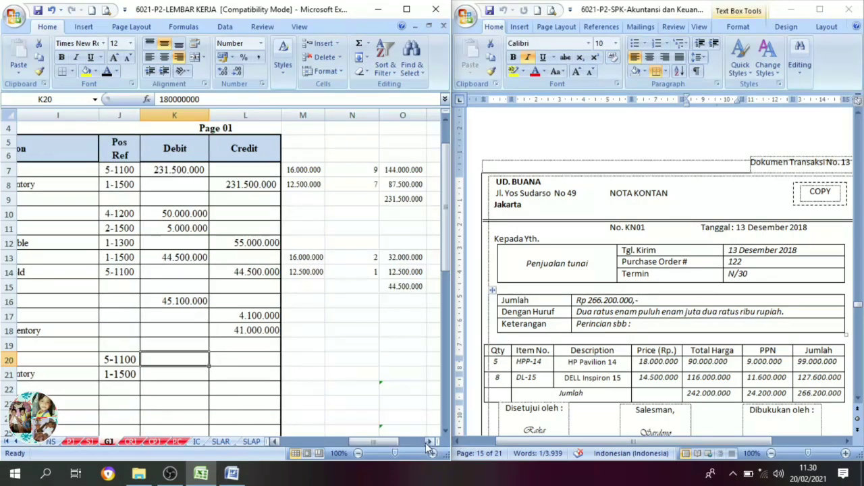
left_click(315, 361)
mouse_move(315, 361)
left_mouse_down()
mouse_move(389, 367)
mouse_move(397, 387)
left_mouse_up()
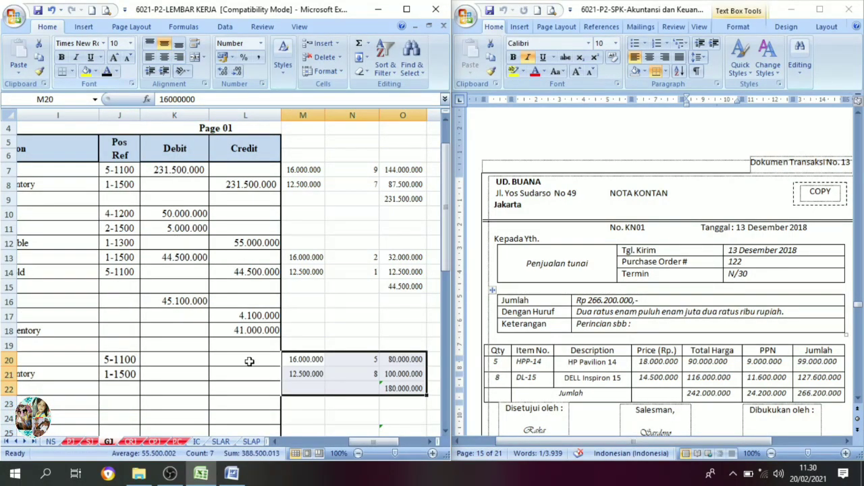
left_click(305, 374)
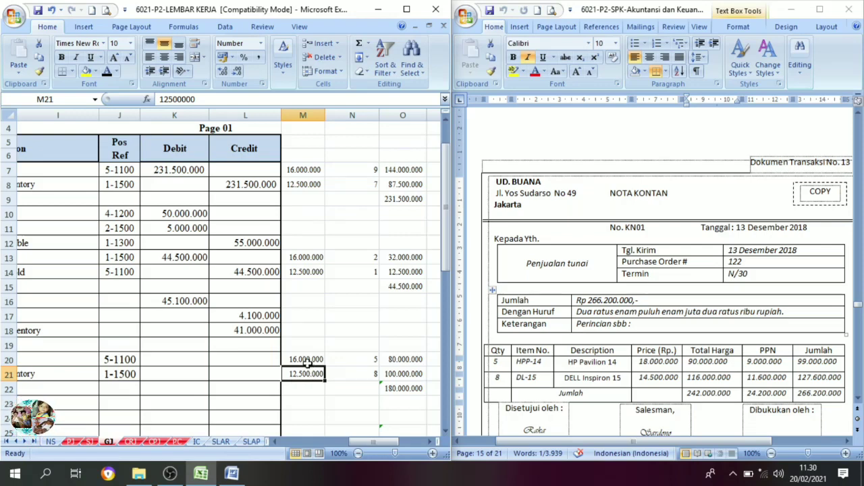
left_click(307, 362)
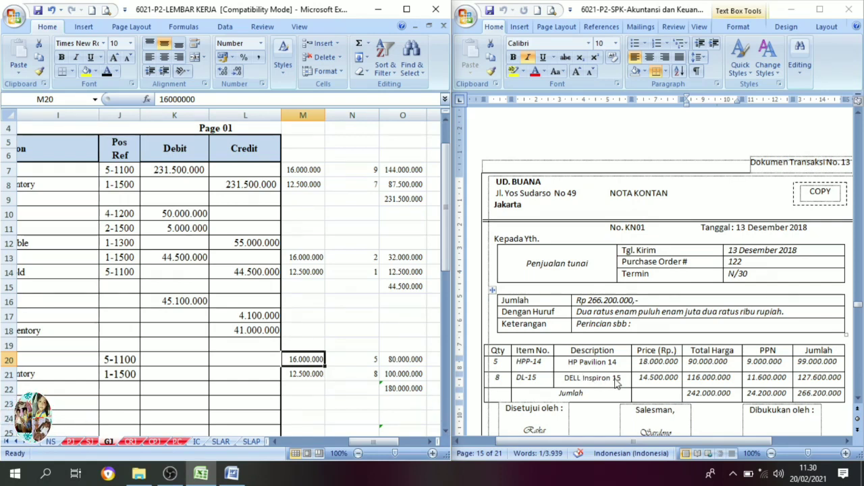
left_click(316, 376)
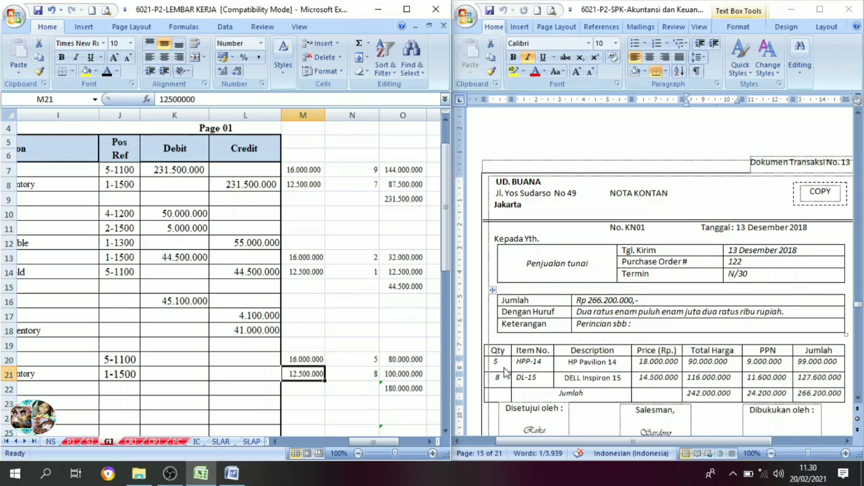
left_click(360, 358)
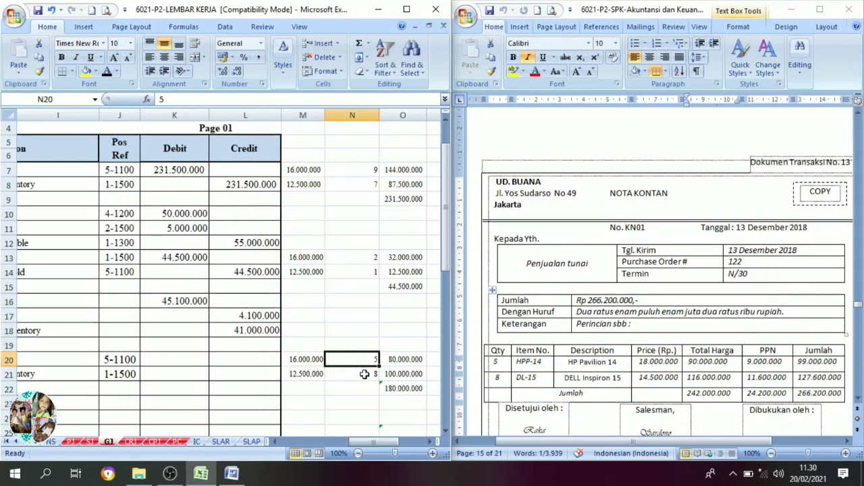
left_click(364, 374)
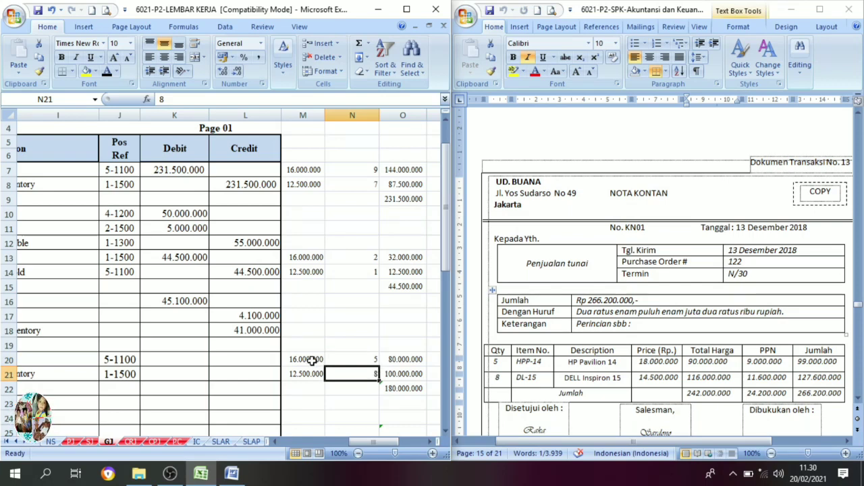
Check the cost multiplication formulas in O20 and O21 and the sum formula in O22.
left_click_drag(313, 360, 406, 370)
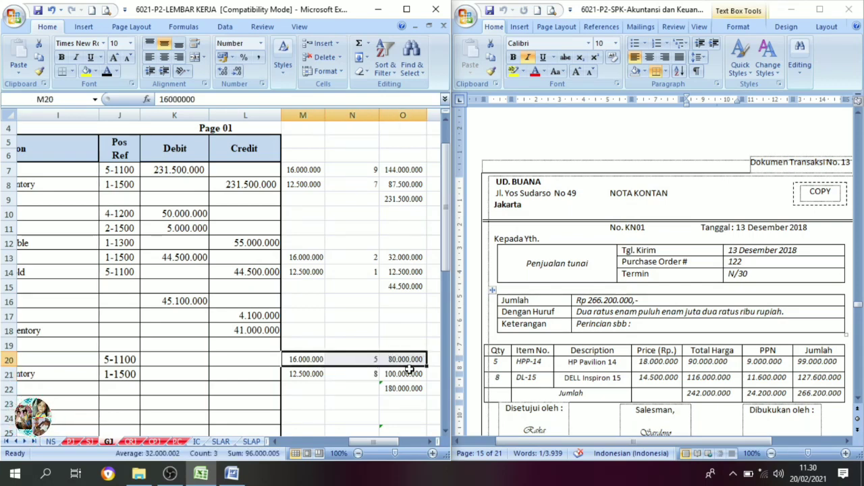
left_click(412, 359)
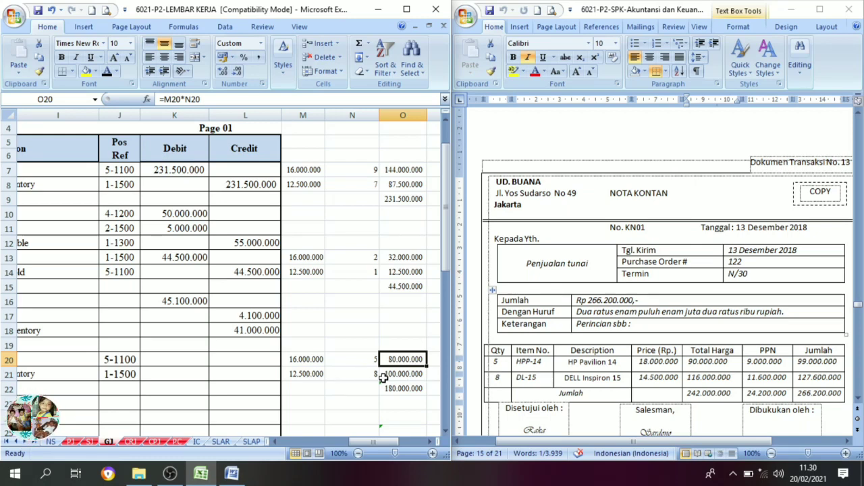
left_click(398, 374)
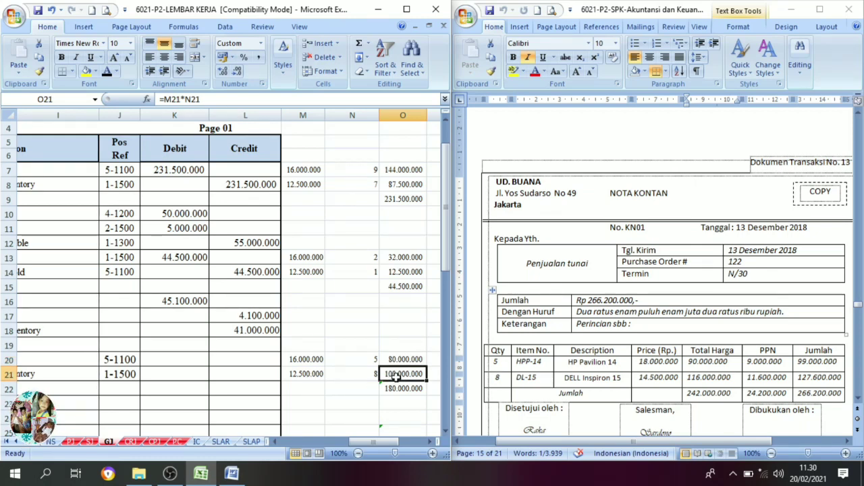
left_click(408, 390)
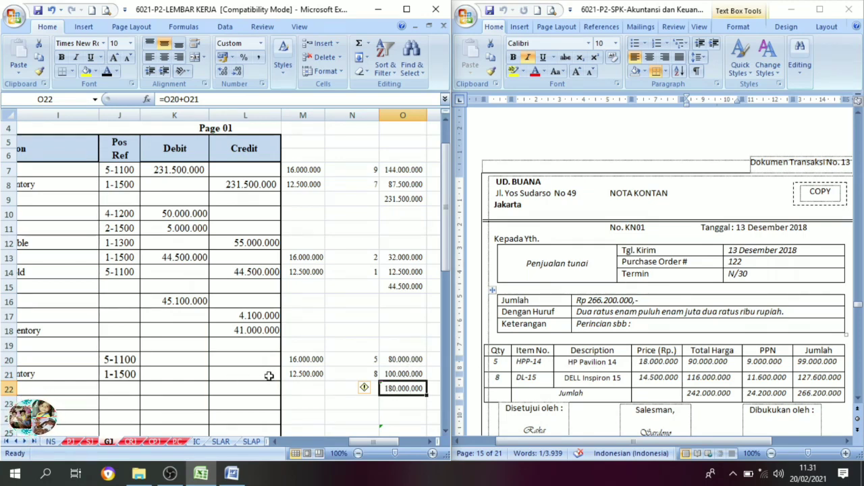
Set debit 180.000.000 in K20 and credit 180.000.000 in L21 of the KN01 entry to black font.
left_click(185, 362)
left_click(107, 70)
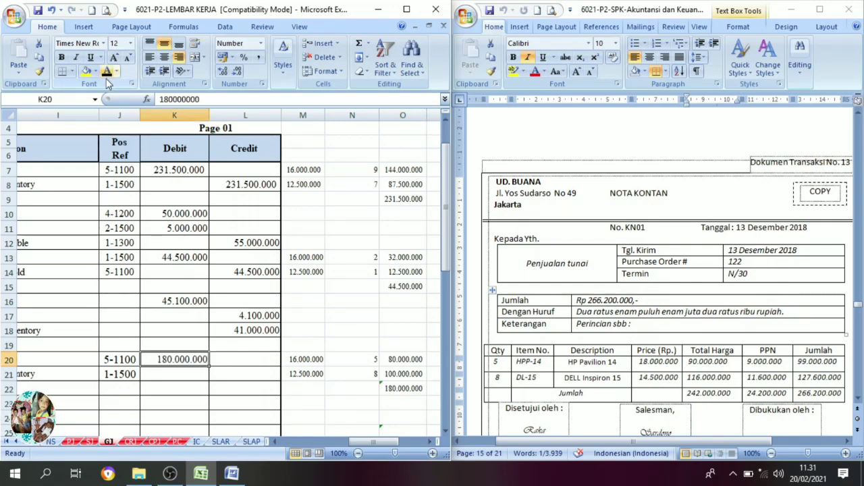
left_click(237, 373)
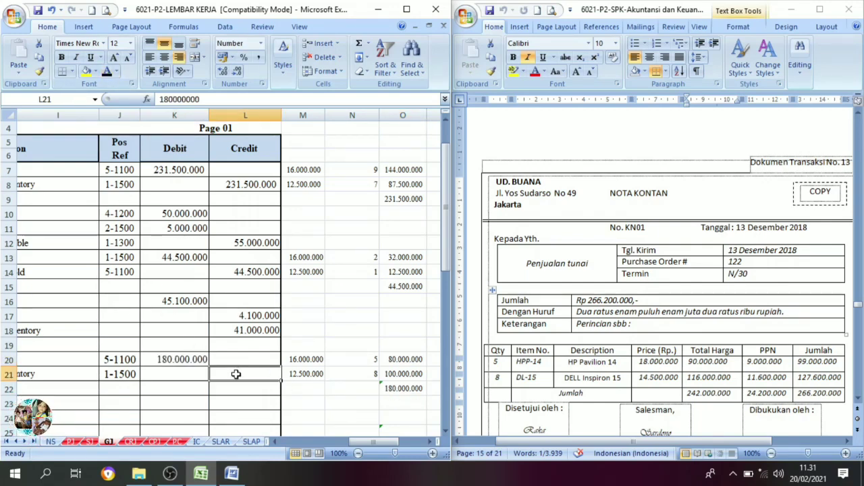
left_click(106, 71)
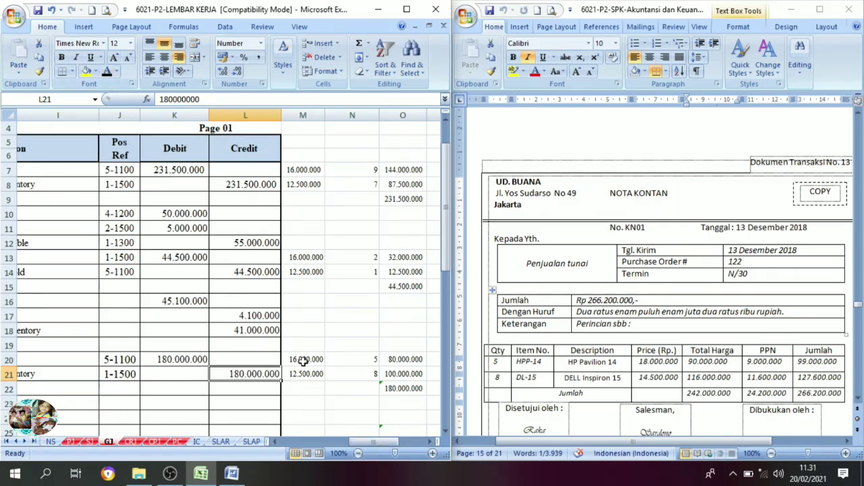
left_click_drag(303, 362, 405, 390)
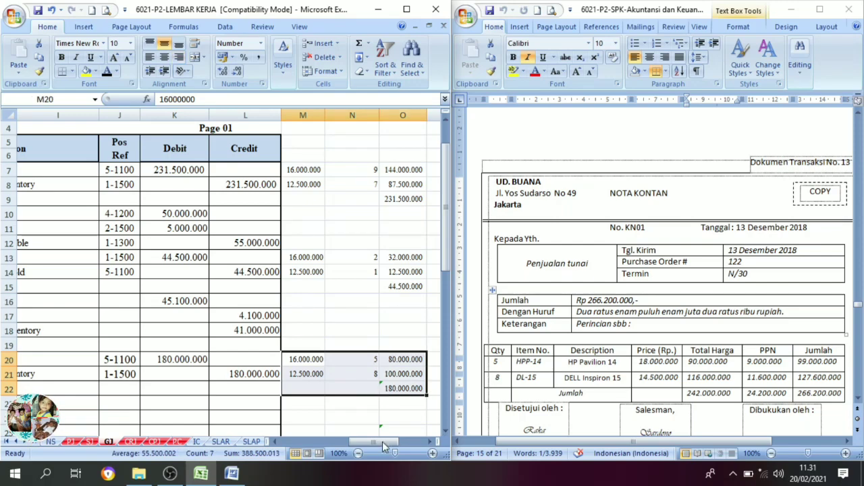
left_click_drag(379, 440, 331, 443)
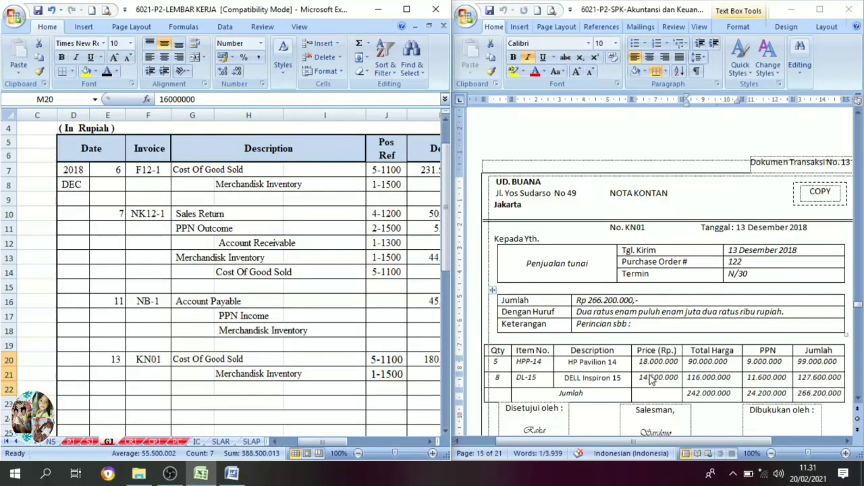
Using transaction document 14, set date 14 in C13 and evidence number BKM12-4 in D13 of the cash receipt journal CRJ to black font.
scroll(615, 399, "down", 6)
scroll(616, 398, "down", 3)
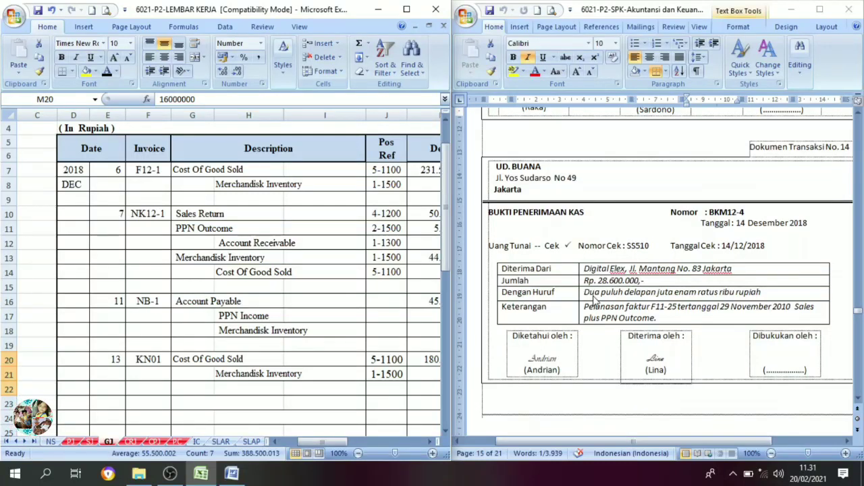
left_click(348, 329)
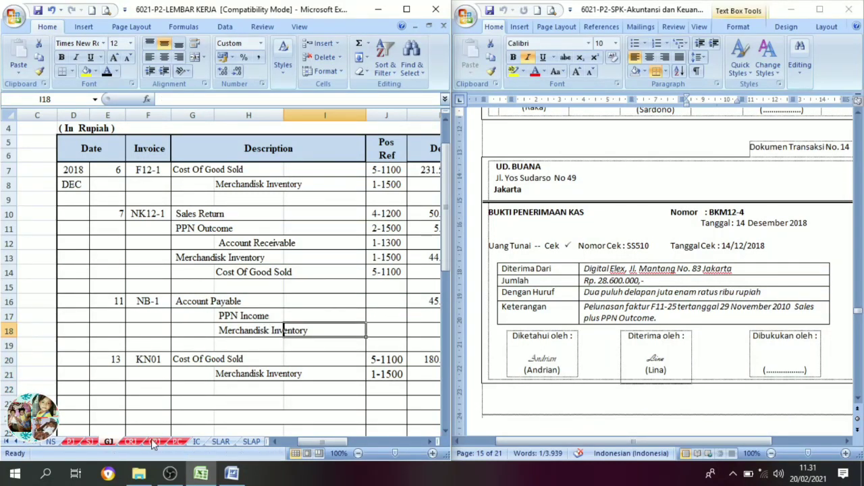
left_click(131, 442)
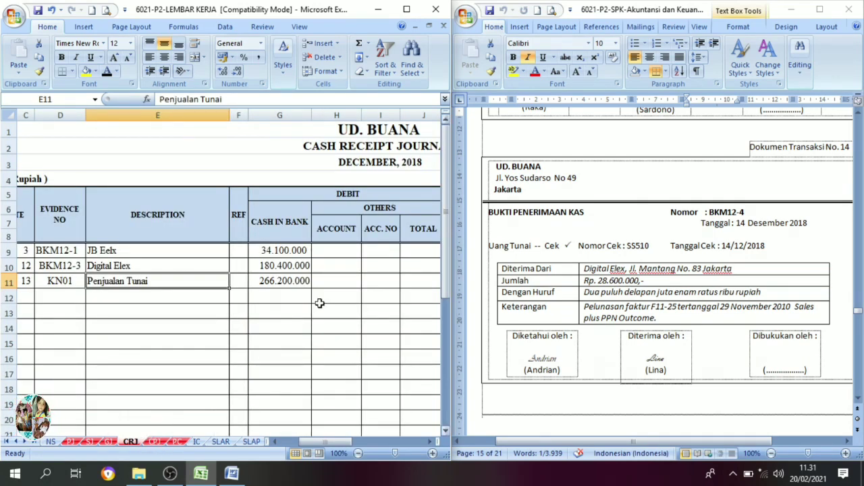
left_click(27, 298)
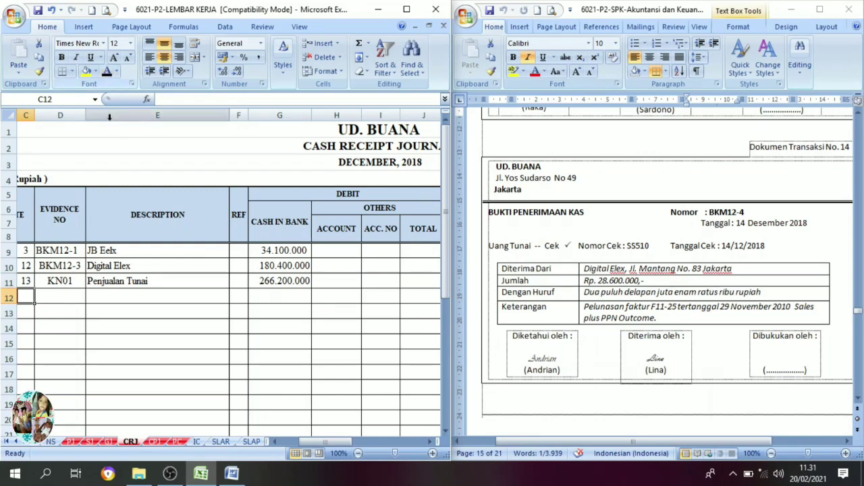
left_click(25, 310)
left_click(106, 73)
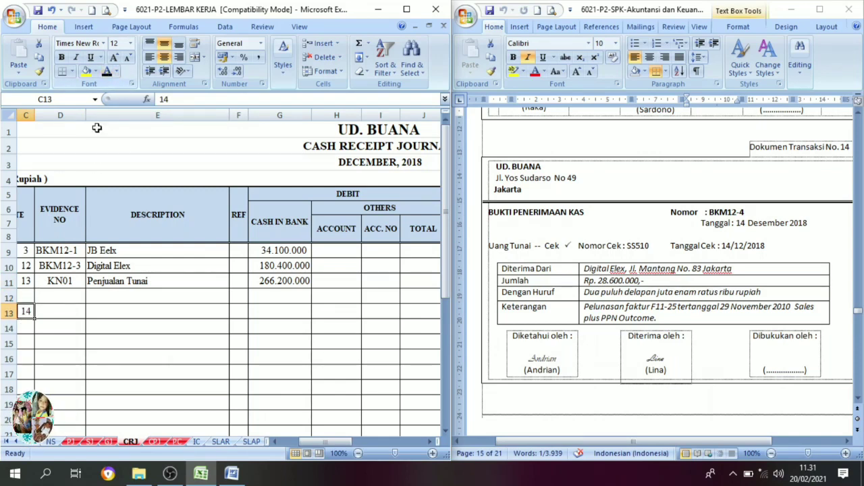
left_click(62, 312)
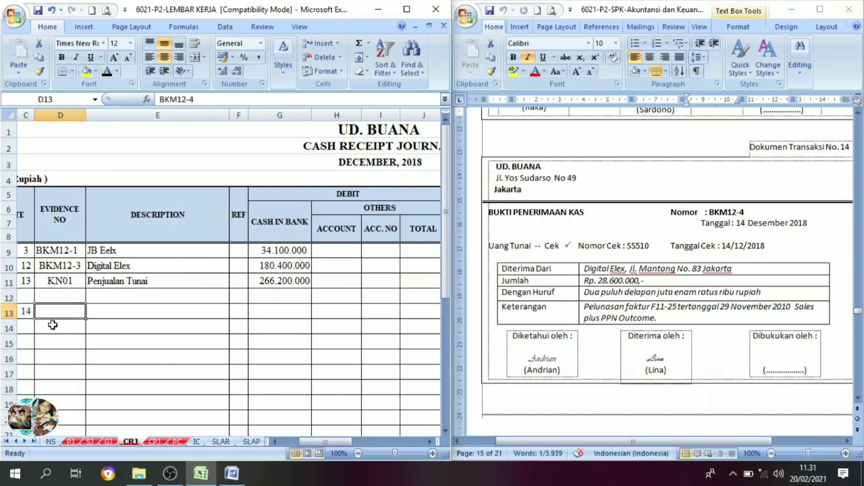
left_click(106, 73)
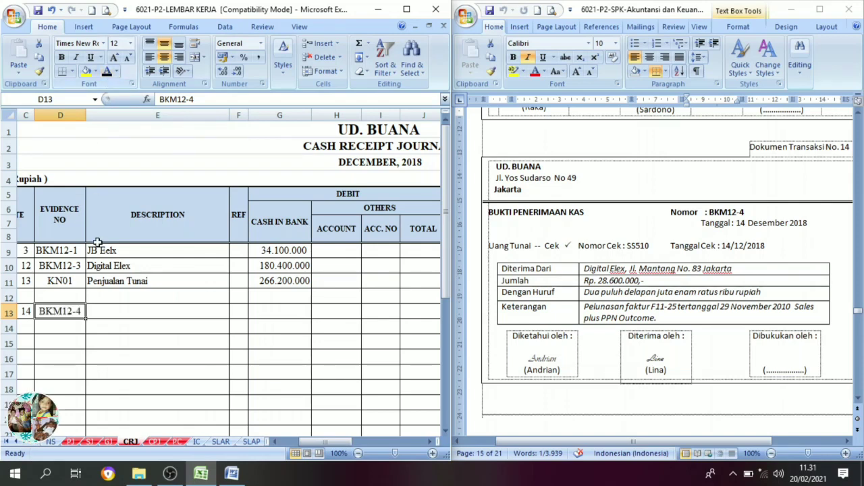
Set description Digital Elex in E13 and the Cash in Bank debit 28.600.000 in G13 to black font.
left_click(106, 311)
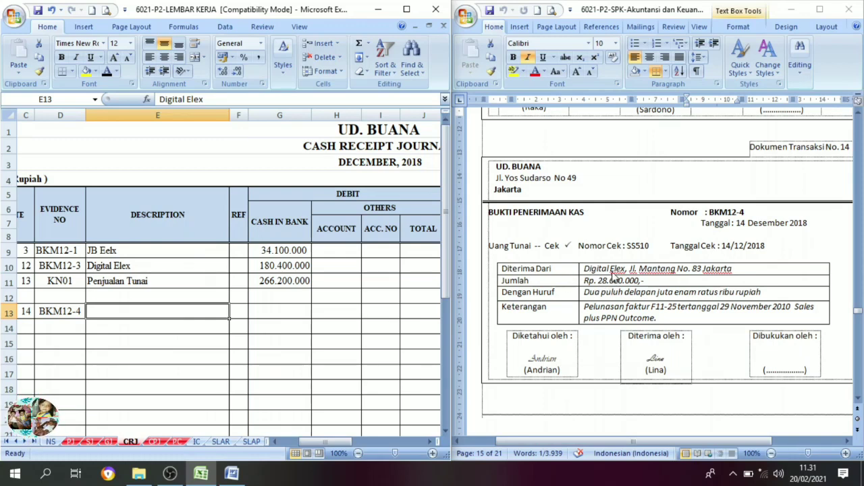
left_click(106, 72)
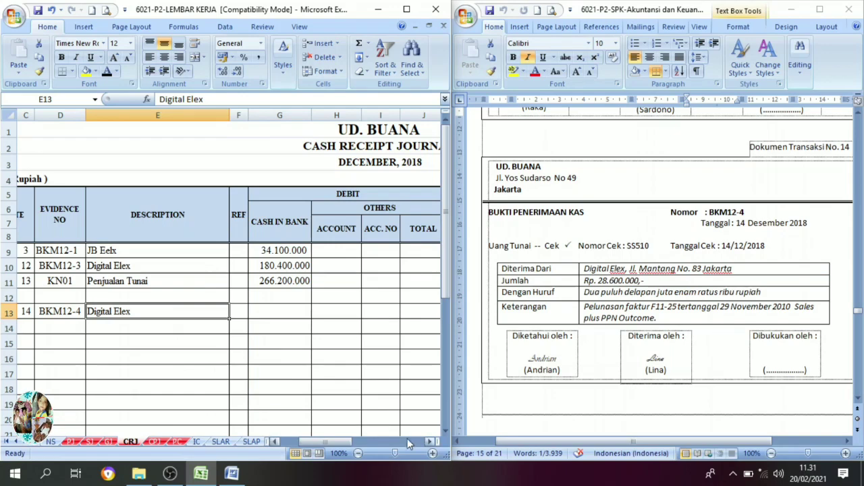
left_click(428, 442)
left_click(429, 442)
left_click(428, 441)
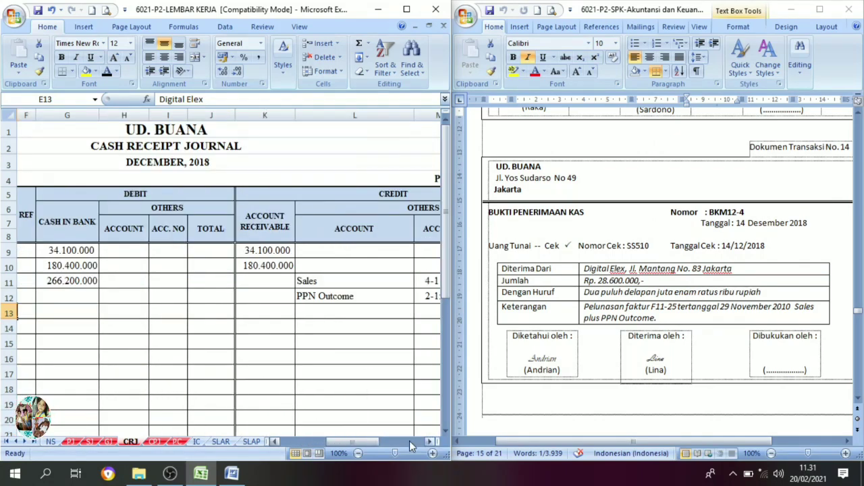
left_click_drag(345, 439, 335, 438)
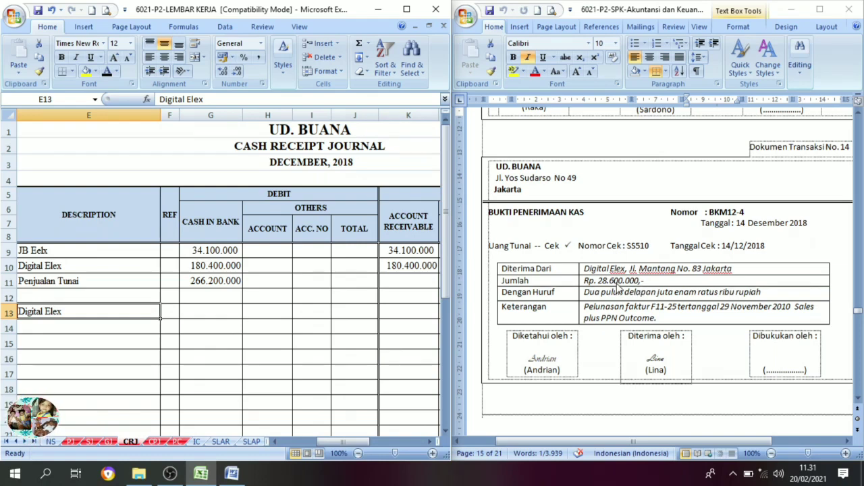
left_click(218, 312)
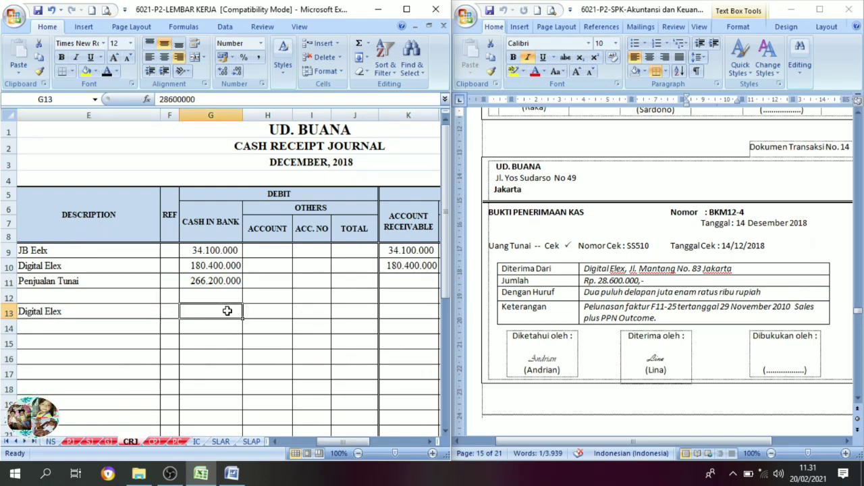
left_click(107, 71)
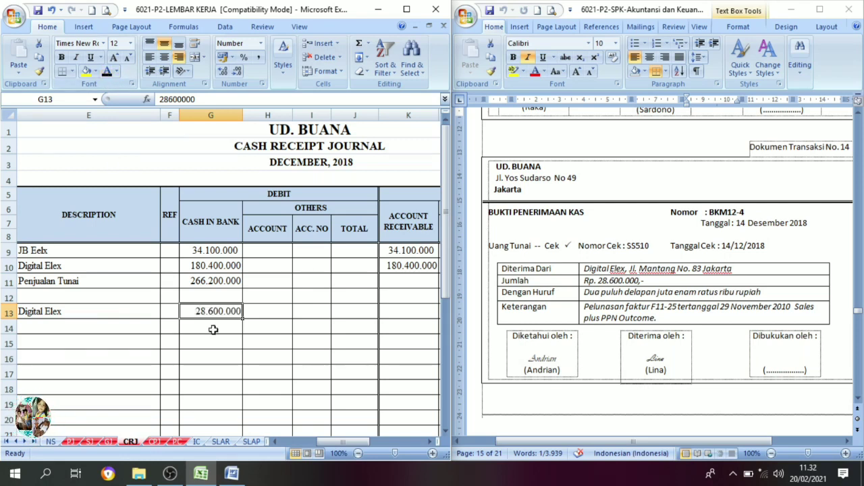
Look up Digital Elex invoice F-11/25 in the 30 November 2018 receivables list and highlight its total amount.
left_click(430, 442)
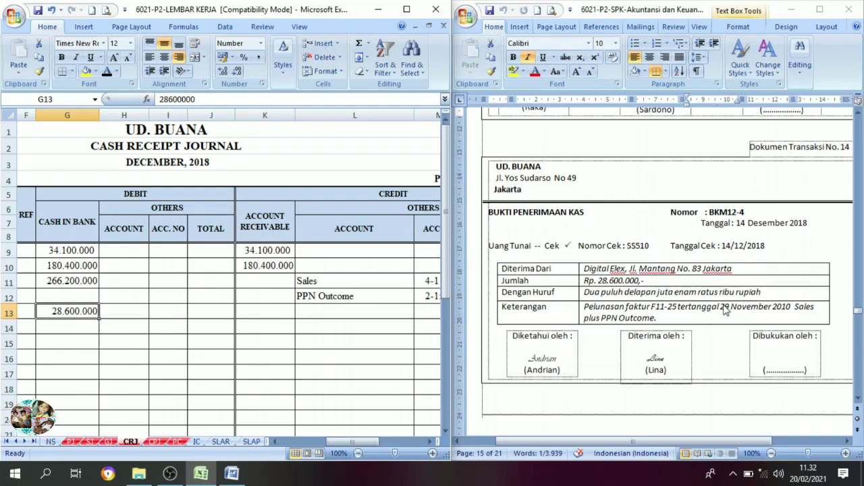
scroll(726, 310, "up", 10)
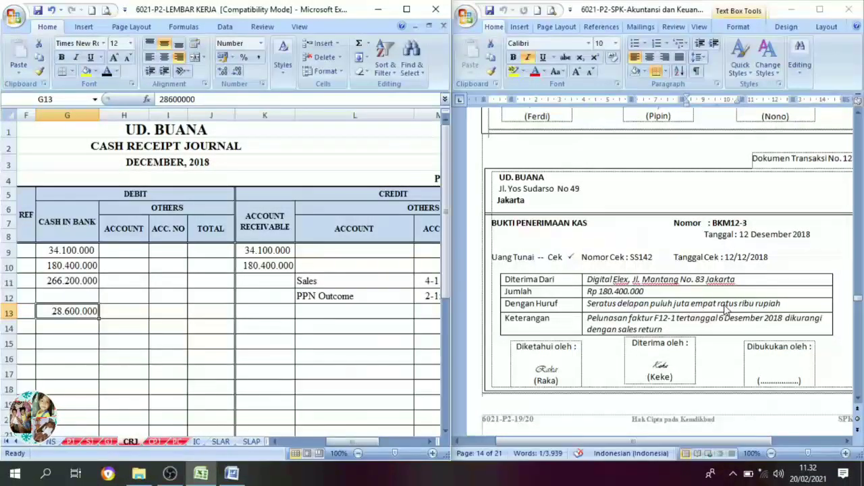
scroll(728, 311, "up", 12)
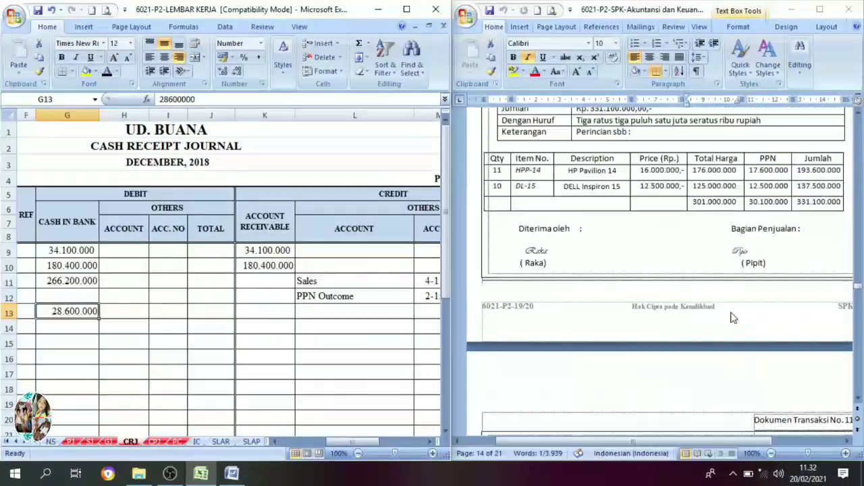
scroll(735, 318, "up", 12)
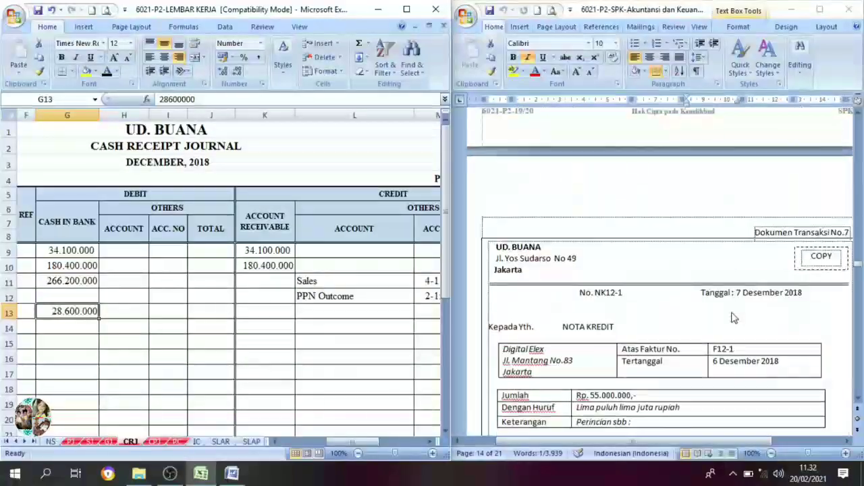
scroll(734, 318, "up", 15)
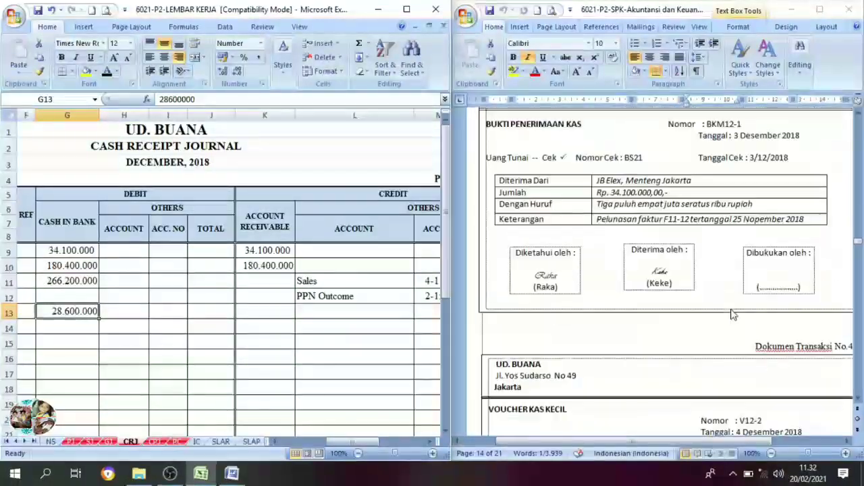
scroll(734, 314, "up", 15)
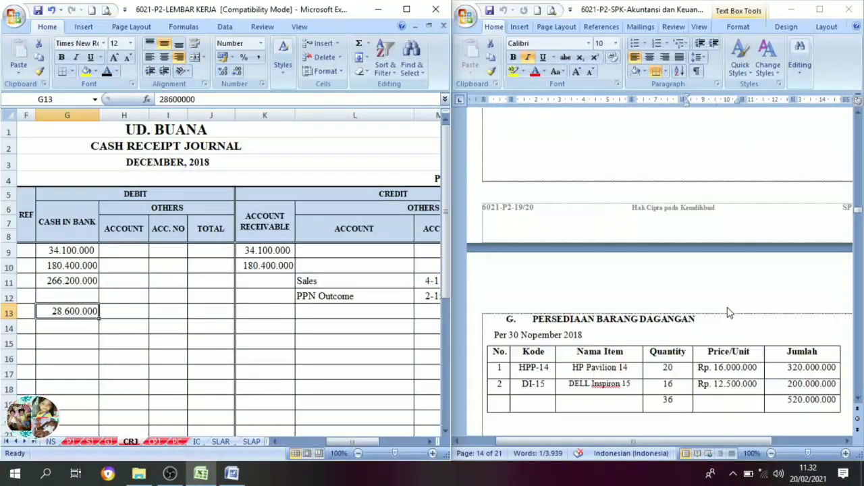
scroll(729, 313, "up", 6)
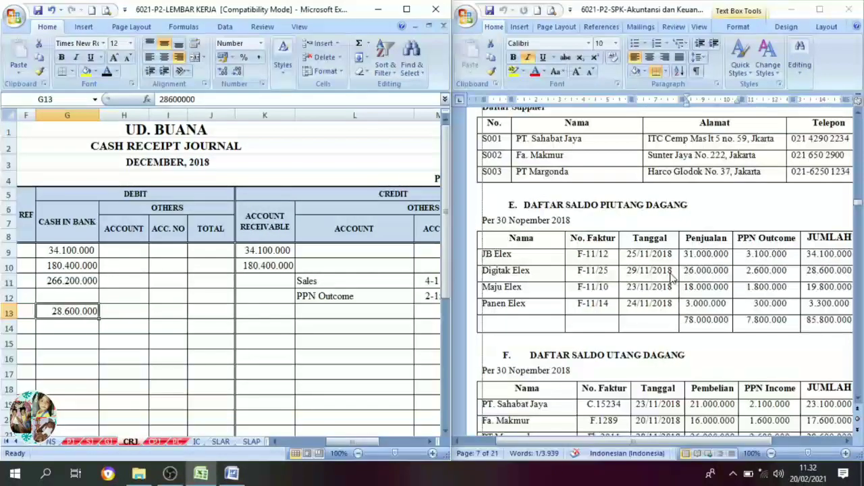
left_click(850, 443)
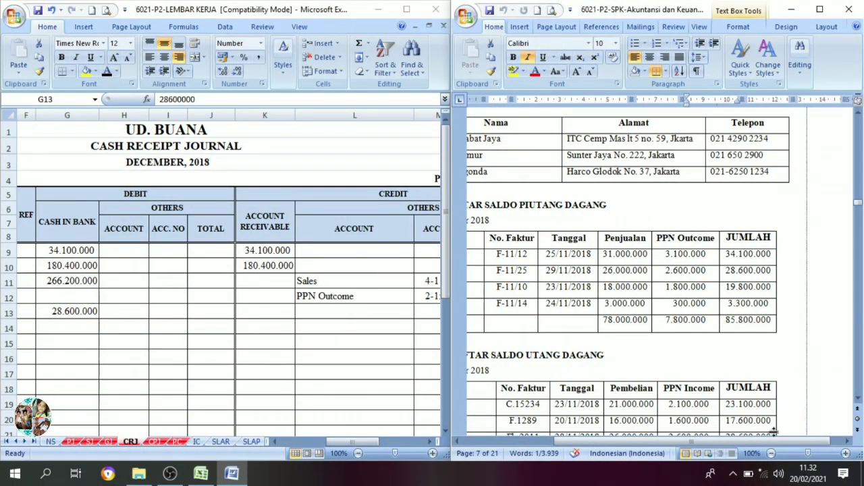
left_click_drag(775, 442, 731, 456)
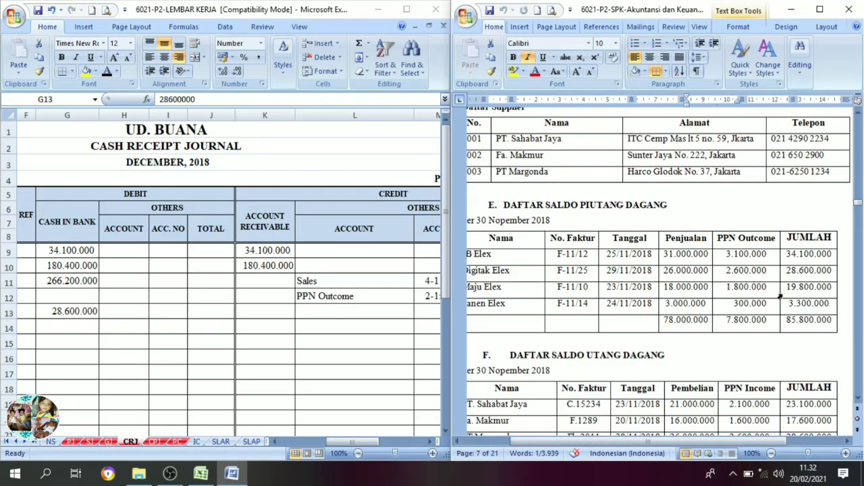
left_click_drag(788, 272, 830, 272)
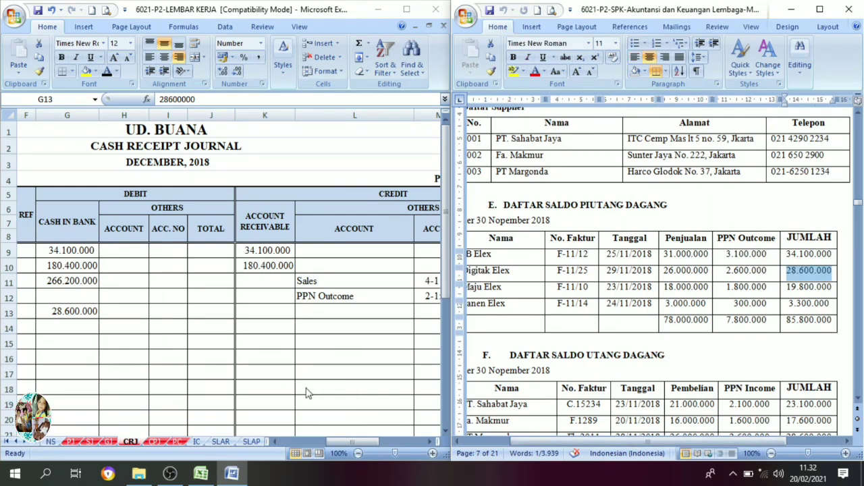
Set the Account Receivable credit 28.600.000 in K13 of the cash receipt journal to black font.
scroll(807, 346, "down", 15)
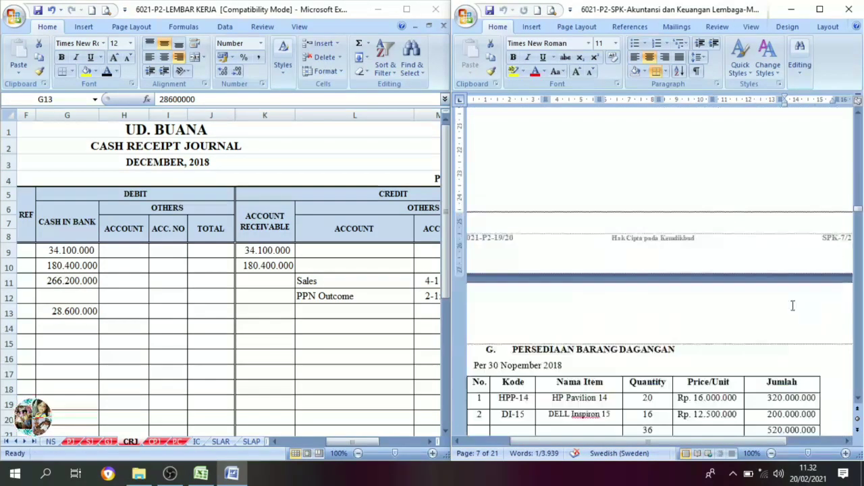
scroll(337, 351, "down", 10)
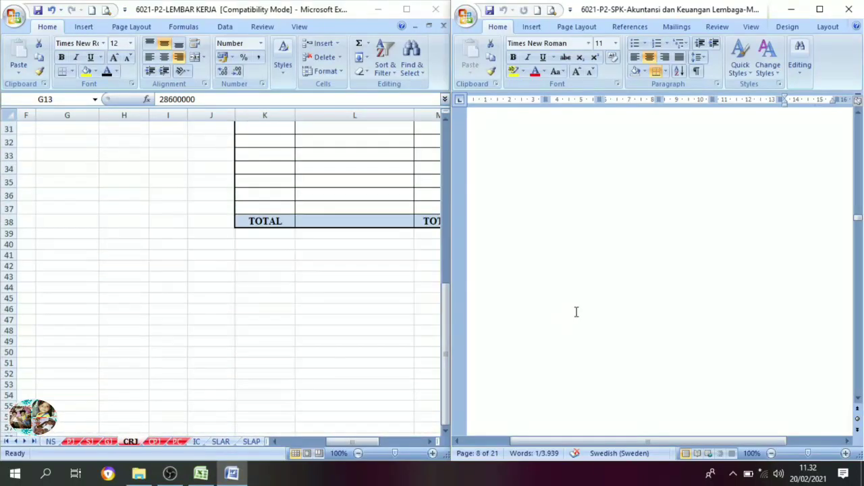
scroll(575, 313, "down", 3)
scroll(297, 287, "up", 10)
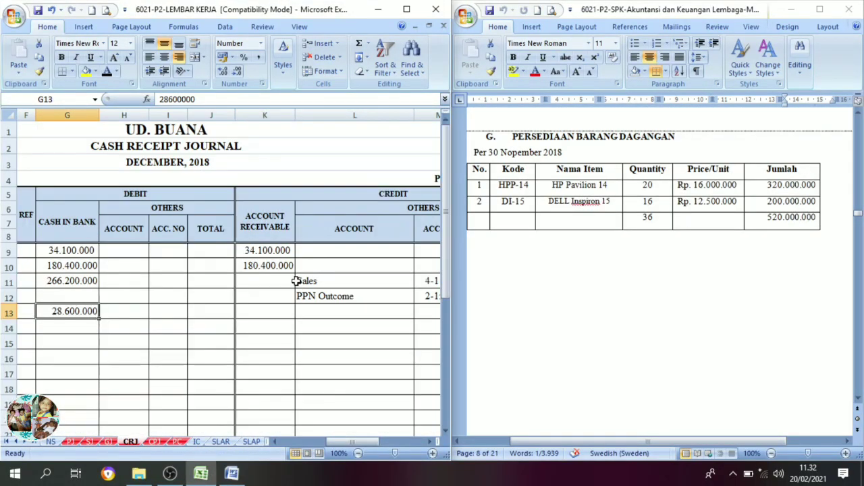
left_click(263, 312)
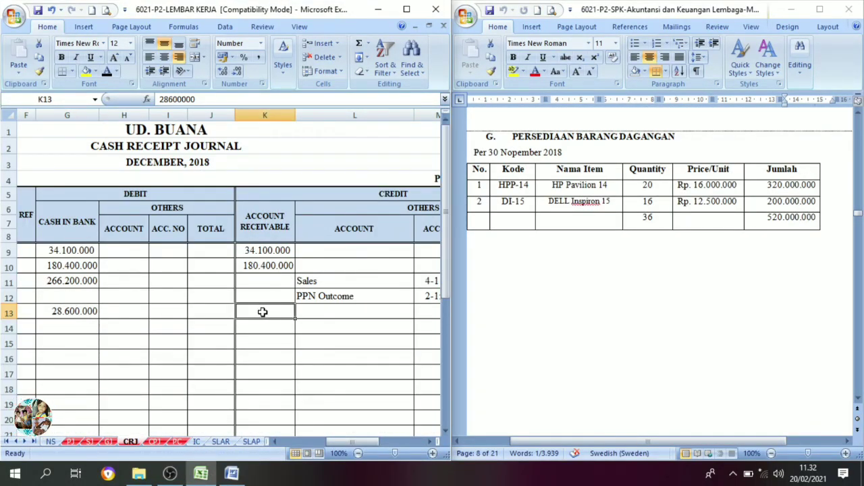
left_click(108, 73)
Review transaction documents 14 and 15, reading the date, amount and purpose of cash payment voucher BKK12-4.
scroll(788, 339, "down", 5)
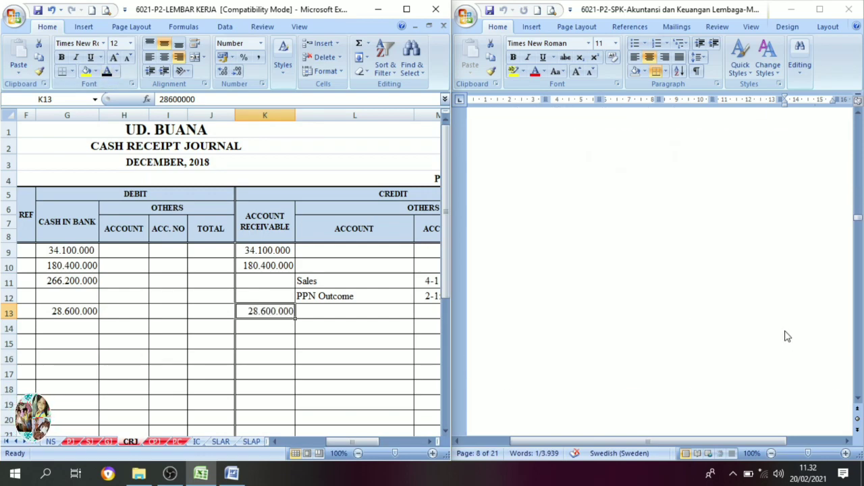
scroll(804, 314, "down", 3)
left_click_drag(859, 233, 859, 292)
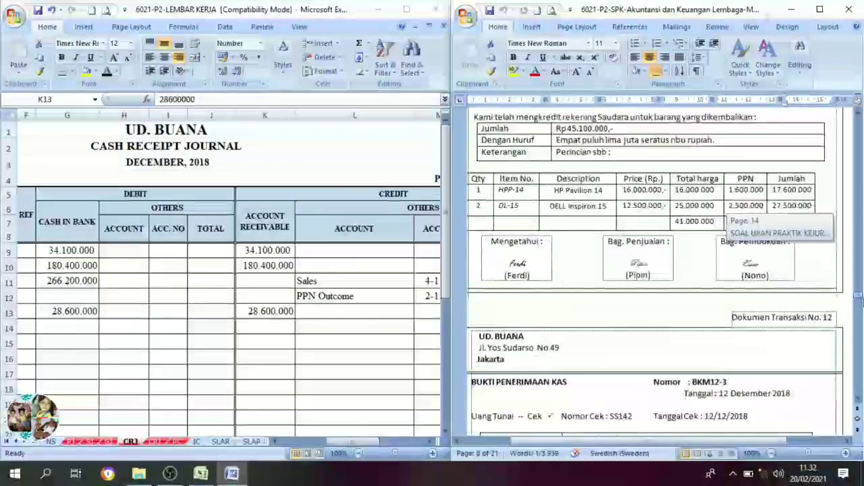
scroll(703, 350, "down", 15)
scroll(703, 350, "down", 15)
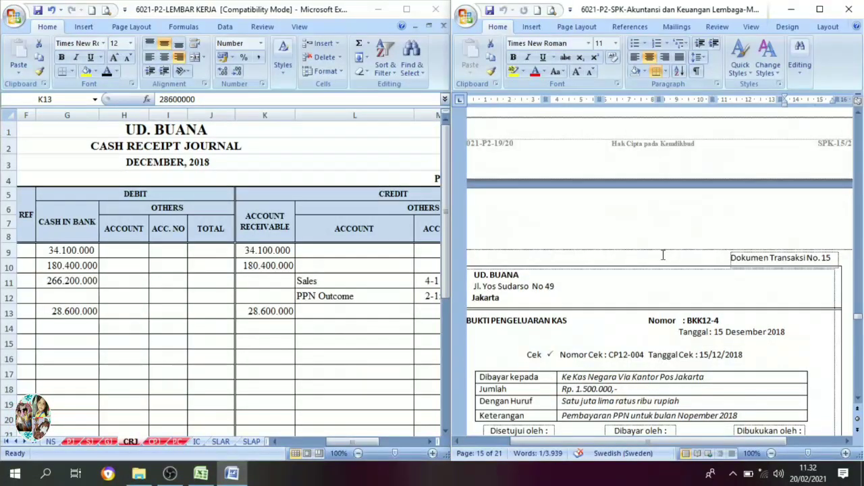
scroll(663, 255, "up", 6)
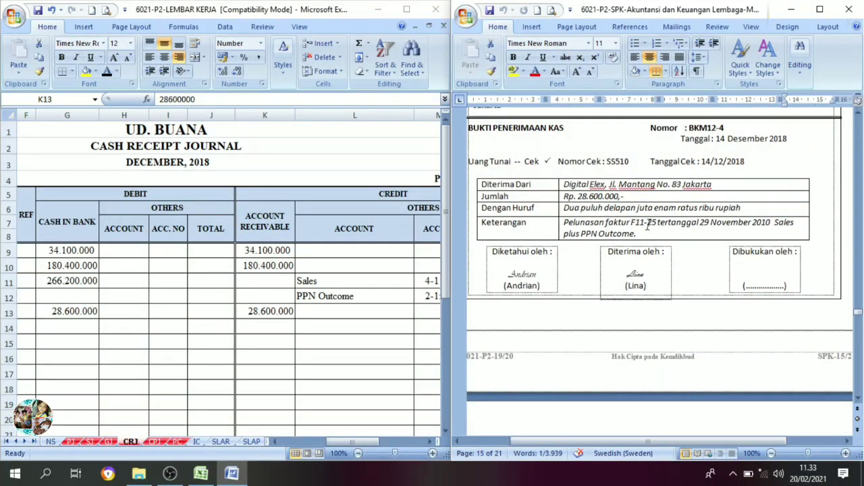
scroll(591, 390, "down", 6)
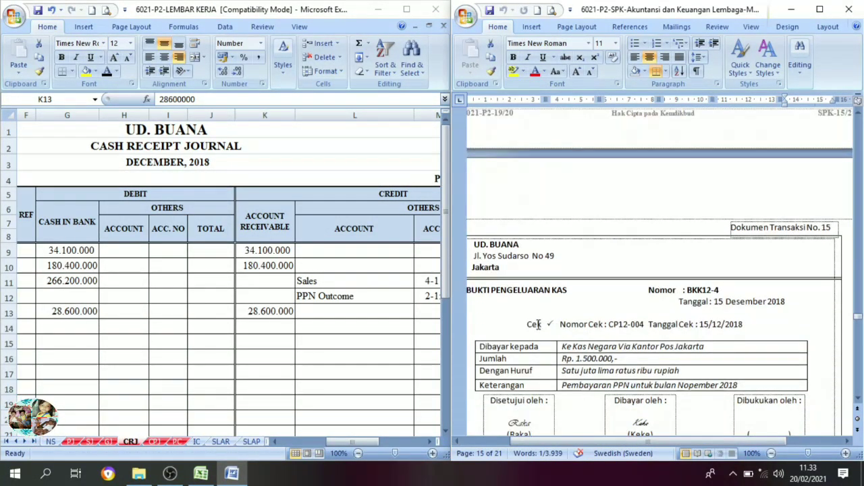
left_click(538, 324)
left_click_drag(622, 439, 610, 441)
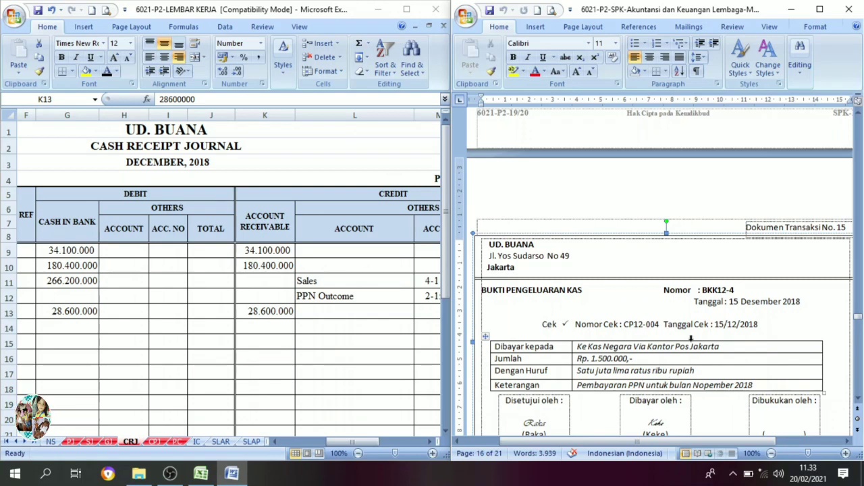
In the cash payment journal CPJ, set date 15 in C12 and evidence number BKK12-4 in D12 to black font.
left_click(154, 444)
left_click(155, 442)
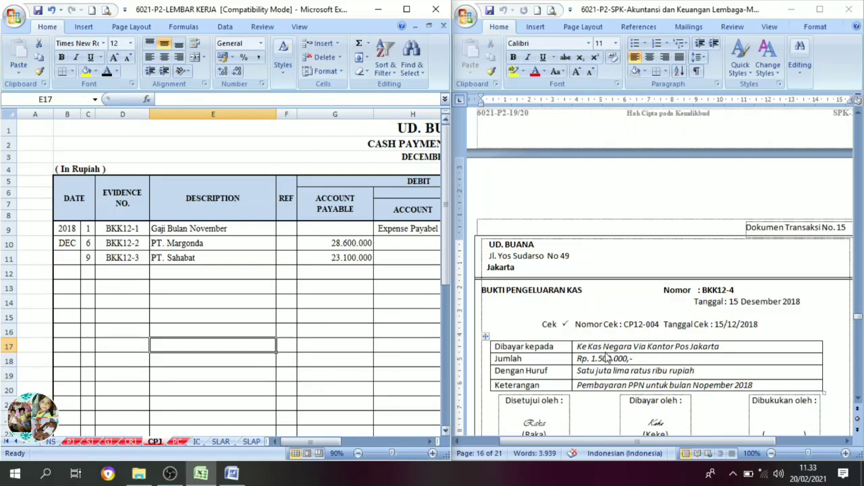
left_click(87, 274)
left_click(107, 71)
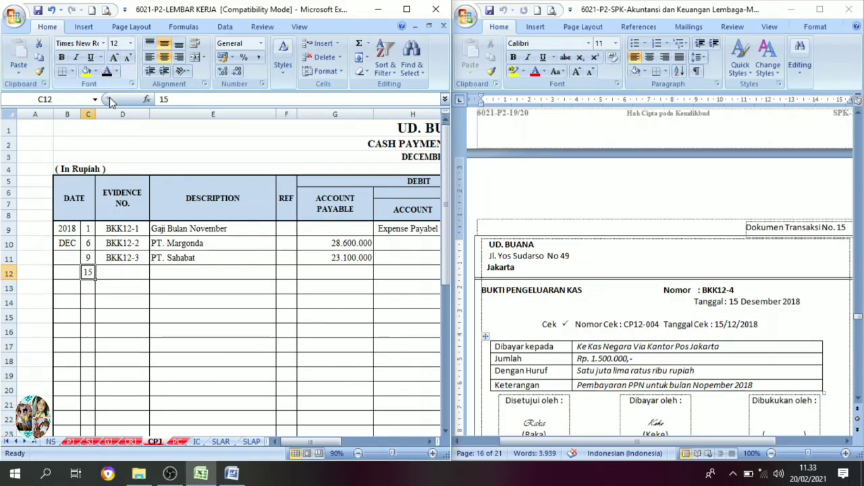
left_click(115, 275)
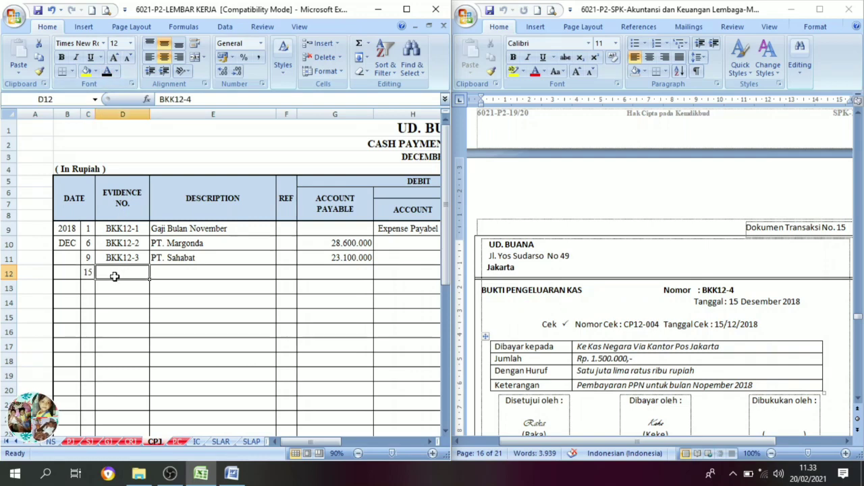
left_click(106, 71)
Set description PPN Bulan November in E12 and the Cash in Bank credit 1.500.000 in K12 to black font.
left_click(177, 272)
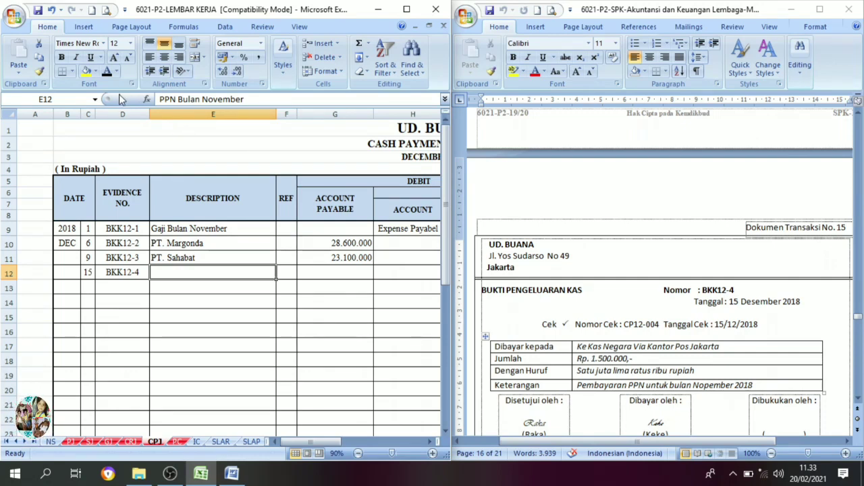
left_click(108, 72)
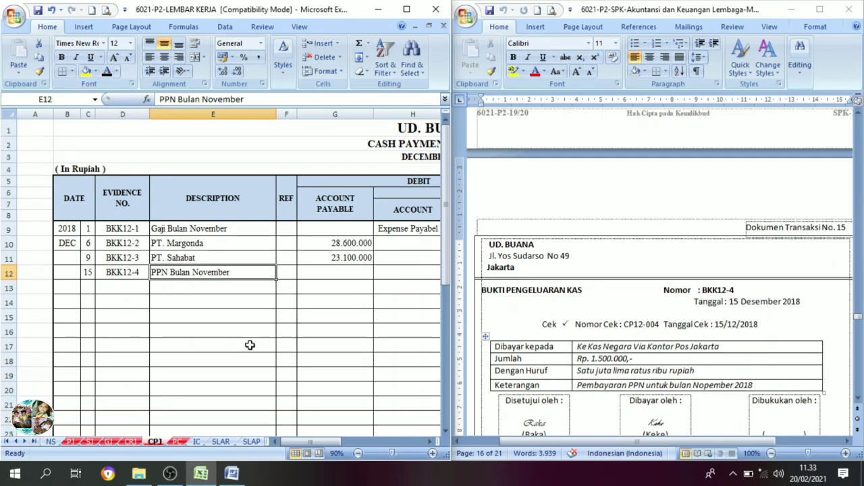
left_click(430, 443)
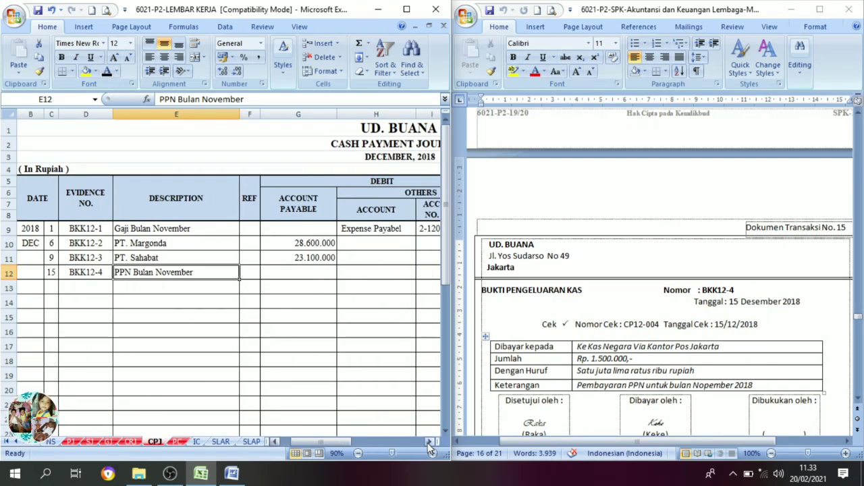
left_click(429, 442)
left_click(430, 442)
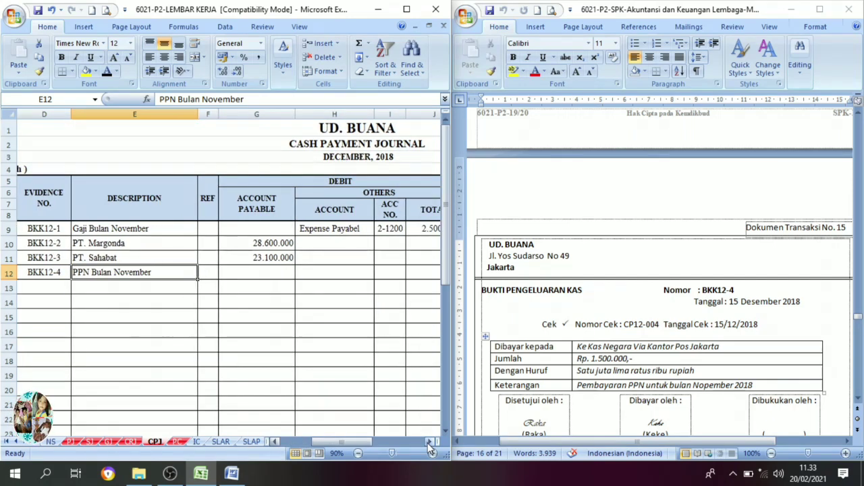
left_click(430, 443)
left_click(430, 443)
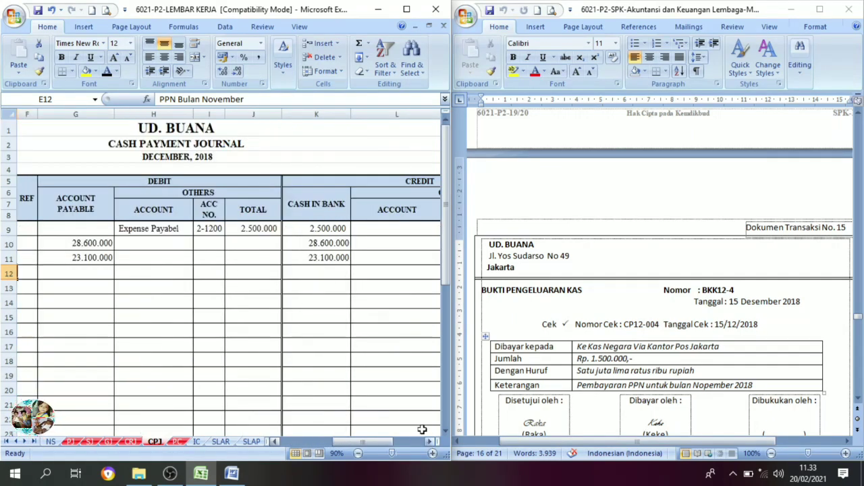
left_click(315, 272)
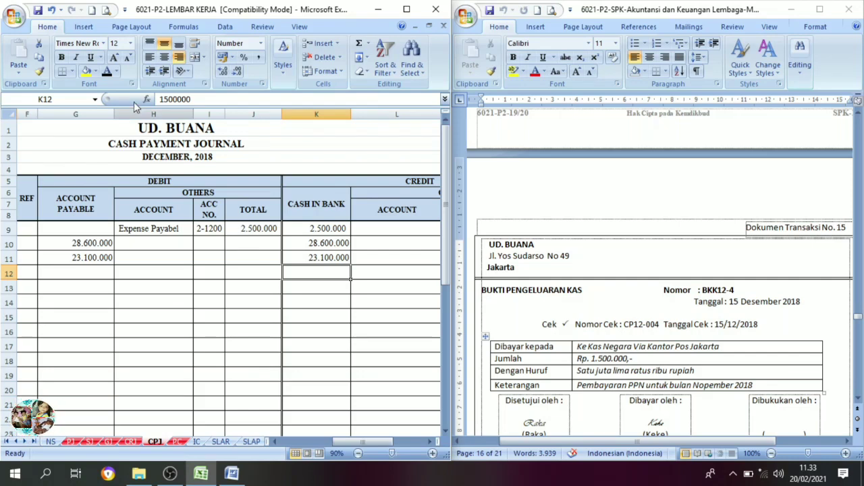
left_click(106, 71)
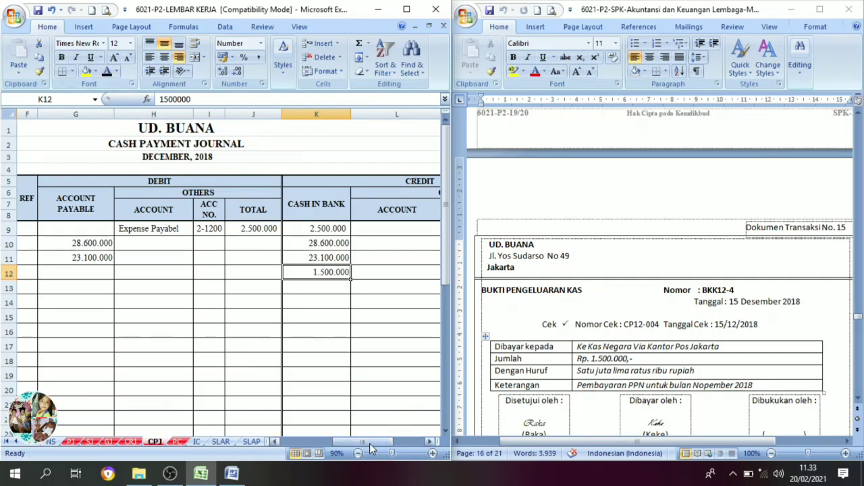
Set the debit account name PPN Payable in H12 of the BKK12-4 entry to black font.
mouse_move(368, 439)
left_mouse_down()
mouse_move(357, 442)
mouse_move(379, 439)
mouse_move(356, 443)
left_mouse_up()
left_click(430, 442)
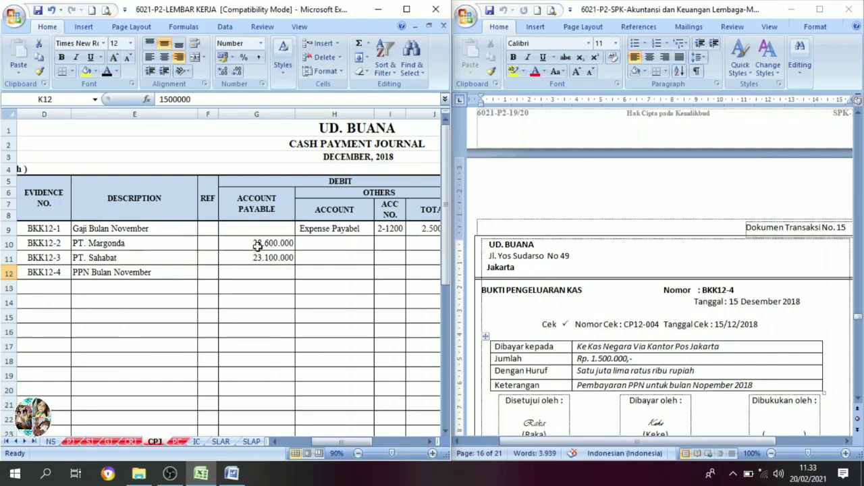
left_click(254, 277)
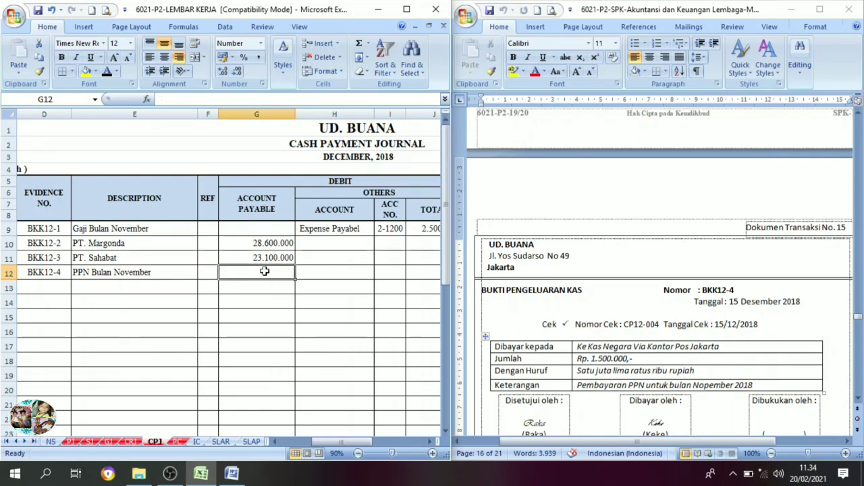
left_click(428, 442)
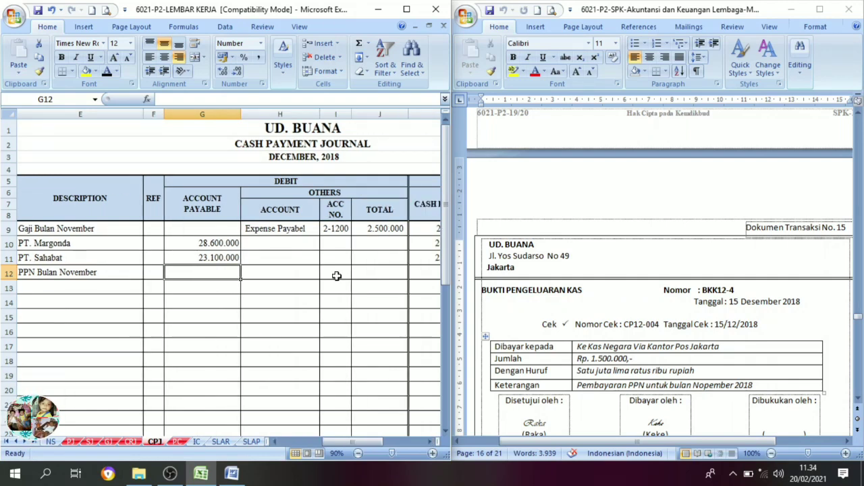
left_click(282, 258)
left_click(277, 271)
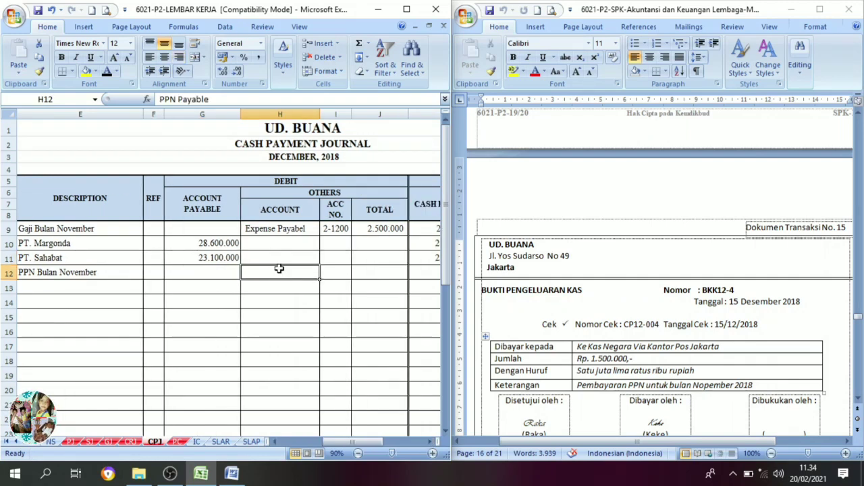
left_click(107, 71)
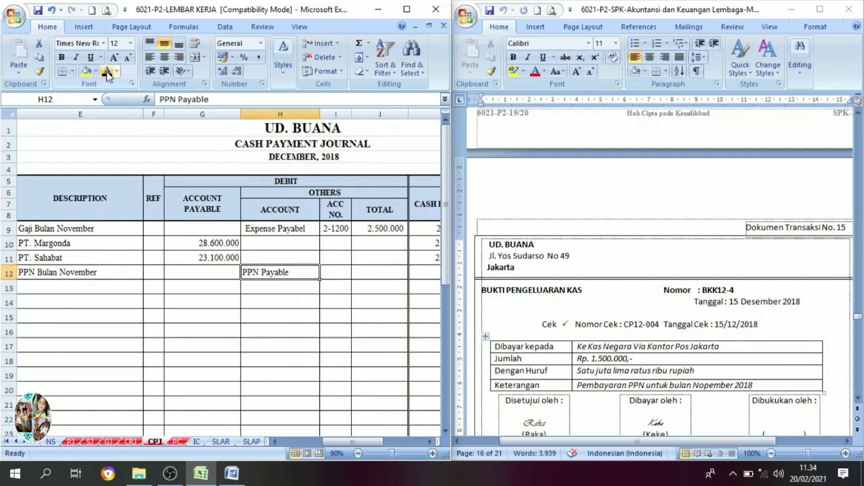
Set account number 2-1400 in I12 and the debit total 1.500.000 in J12 of the BKK12-4 entry to black font.
left_click(323, 276)
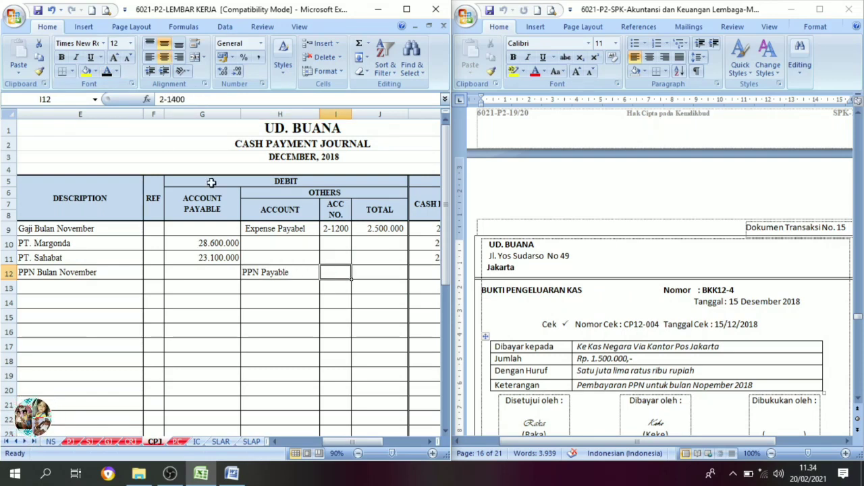
left_click(107, 72)
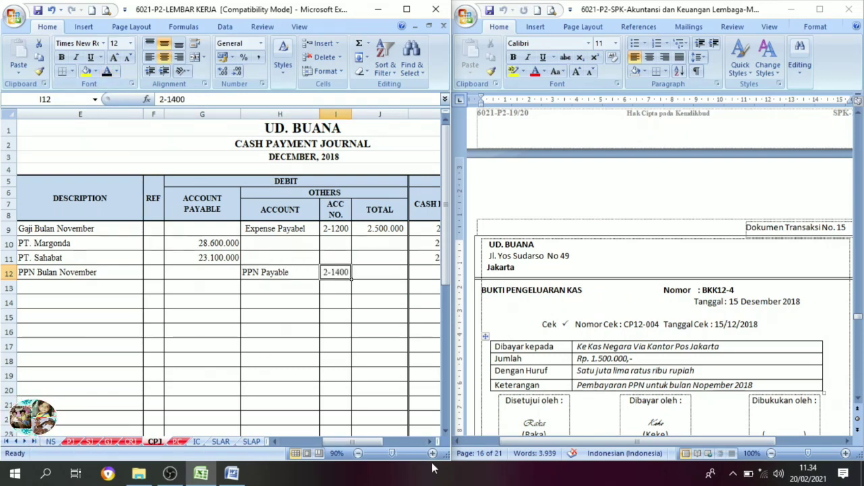
left_click(431, 441)
left_click(236, 272)
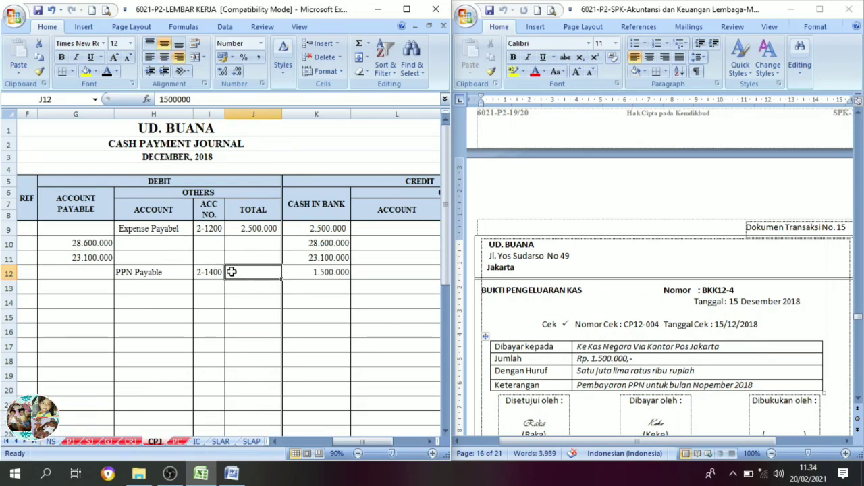
left_click(106, 72)
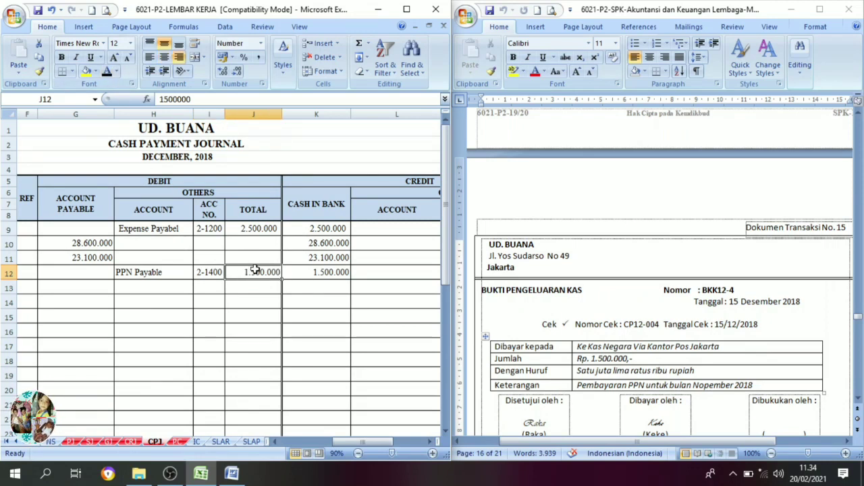
left_click(312, 272)
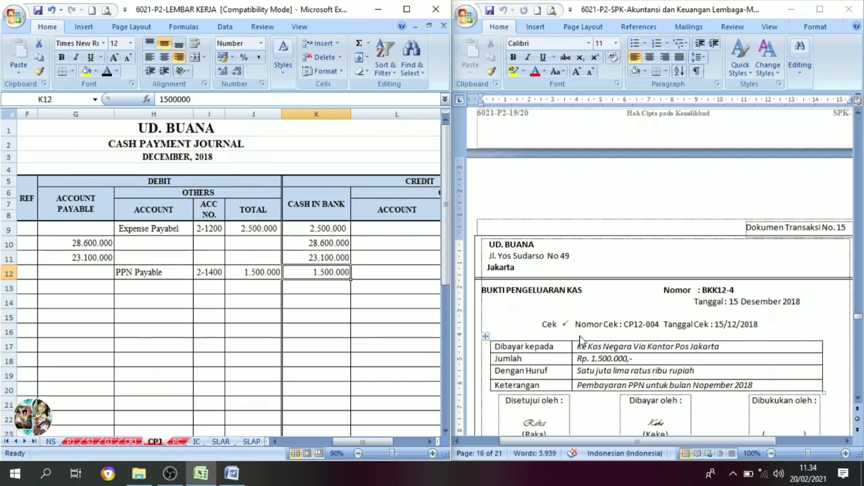
Review transaction document 16, reading the seller, customer, invoice number, date, payment terms and amounts of the sales invoice.
scroll(611, 324, "down", 3)
scroll(615, 322, "down", 1)
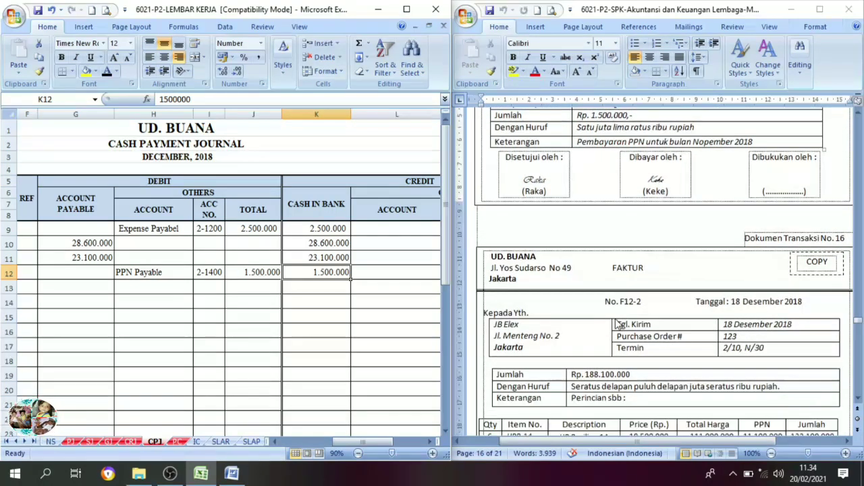
scroll(615, 324, "down", 3)
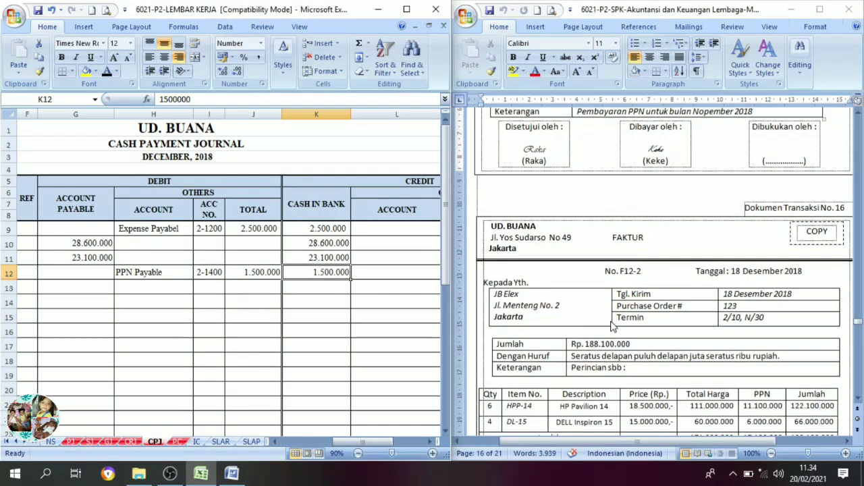
scroll(601, 328, "down", 1)
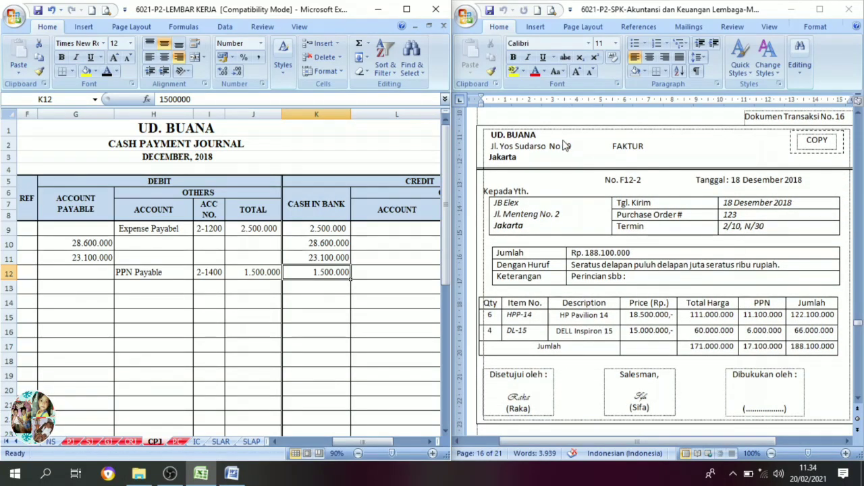
left_click(539, 135)
left_click_drag(538, 135, 492, 136)
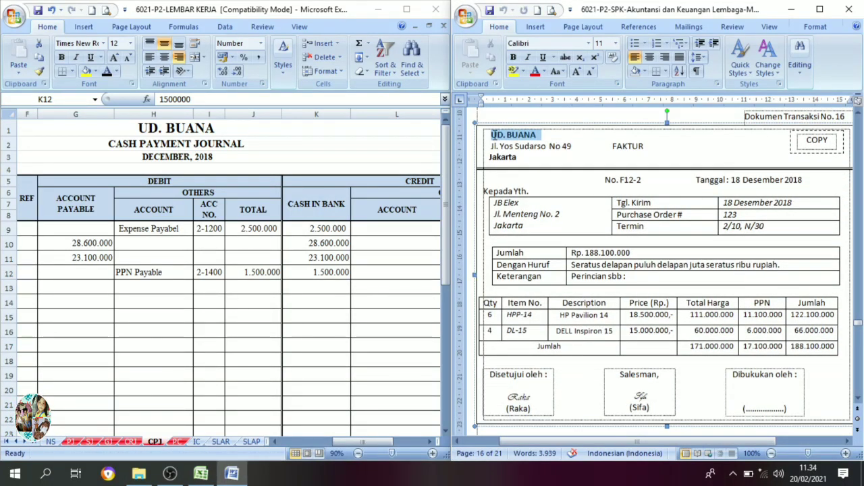
left_click(571, 218)
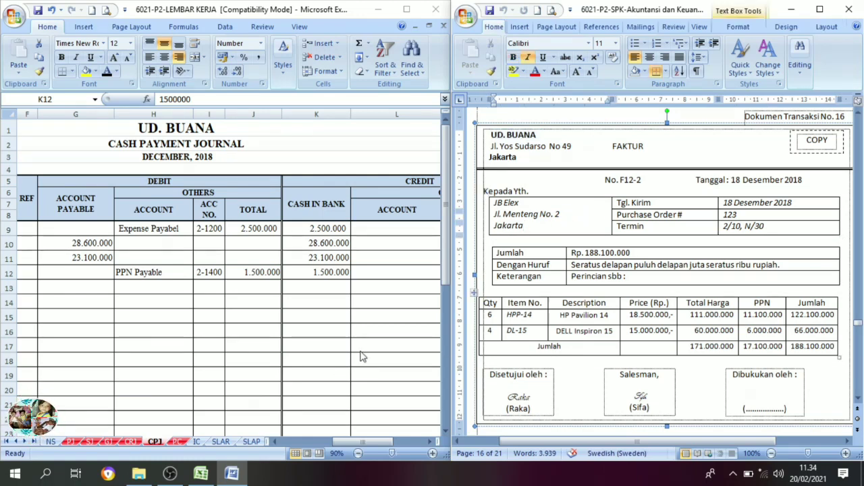
In the sales journal SJ, set date 18 in D9, invoice number F12-2 in E9 and description JB Elex in F9 to black font.
left_click(88, 442)
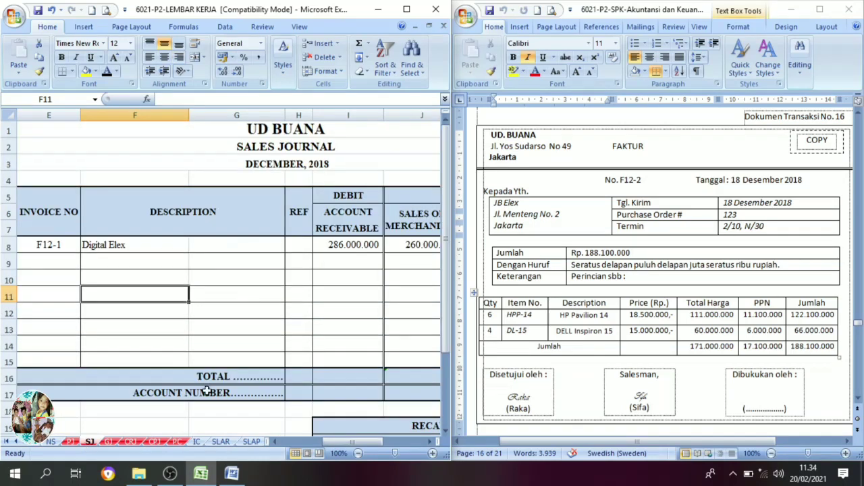
left_click_drag(331, 444, 312, 443)
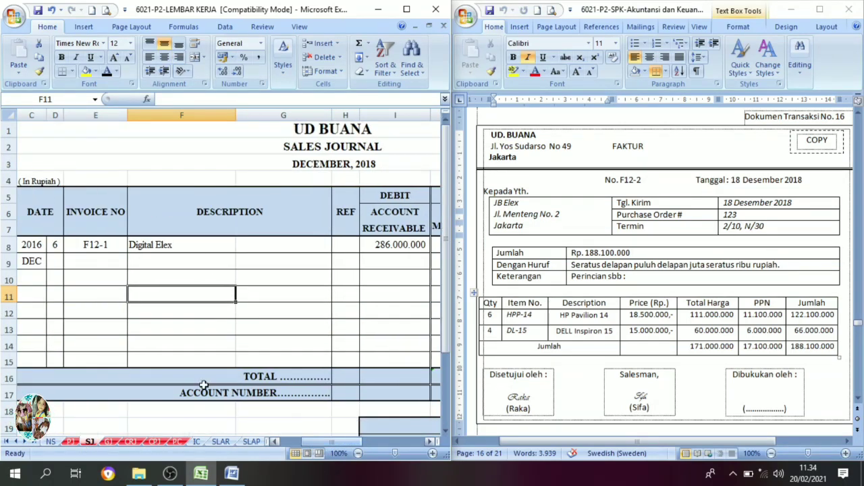
left_click(58, 266)
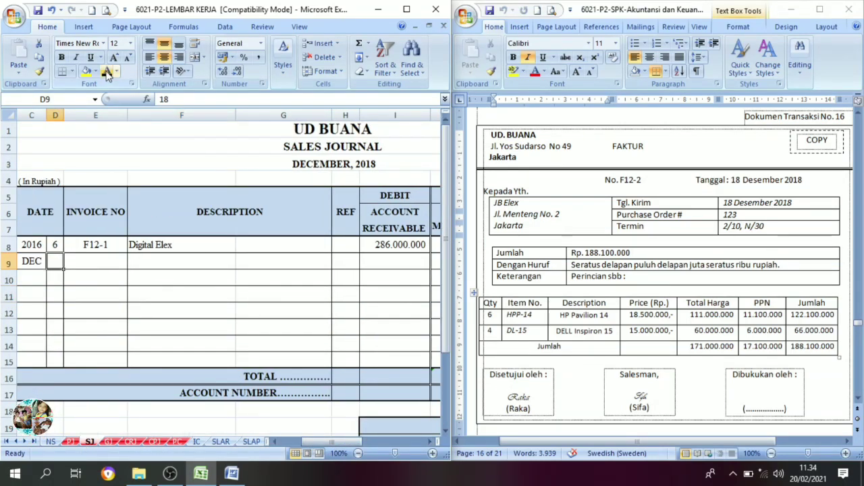
left_click(102, 261)
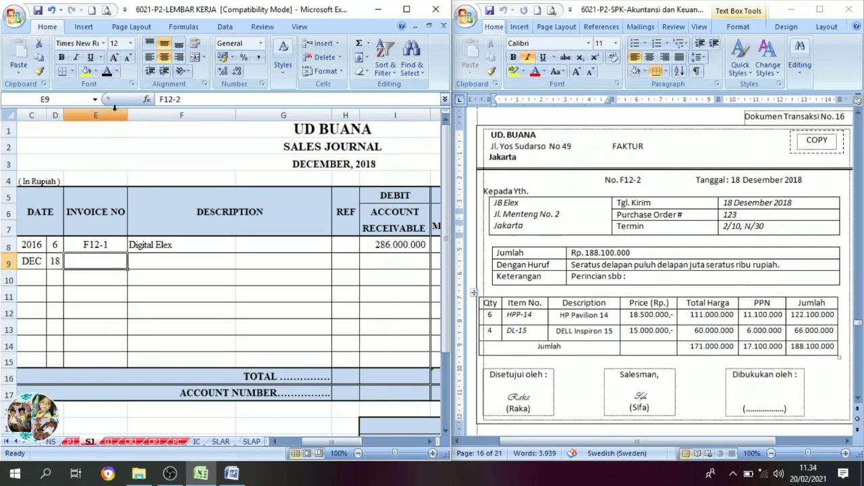
left_click(107, 72)
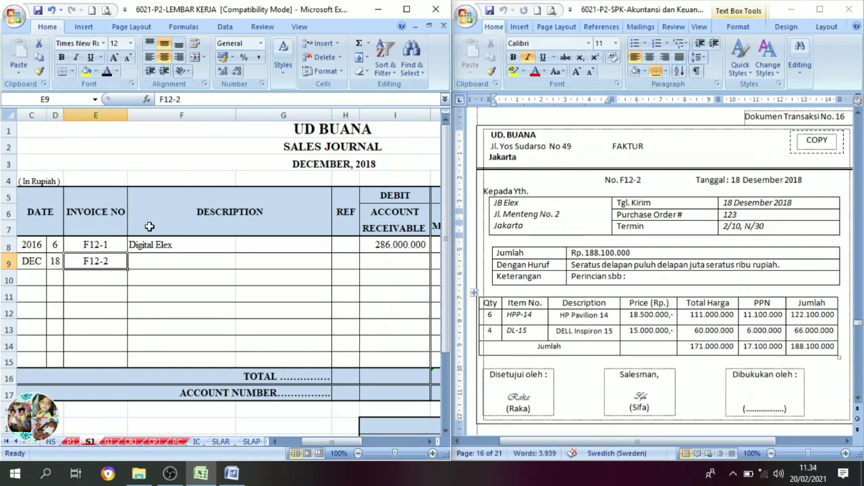
left_click(160, 264)
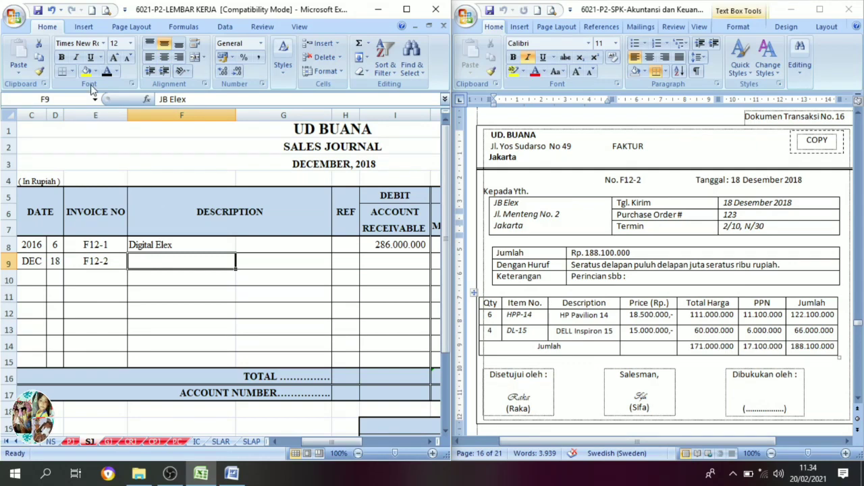
left_click(107, 73)
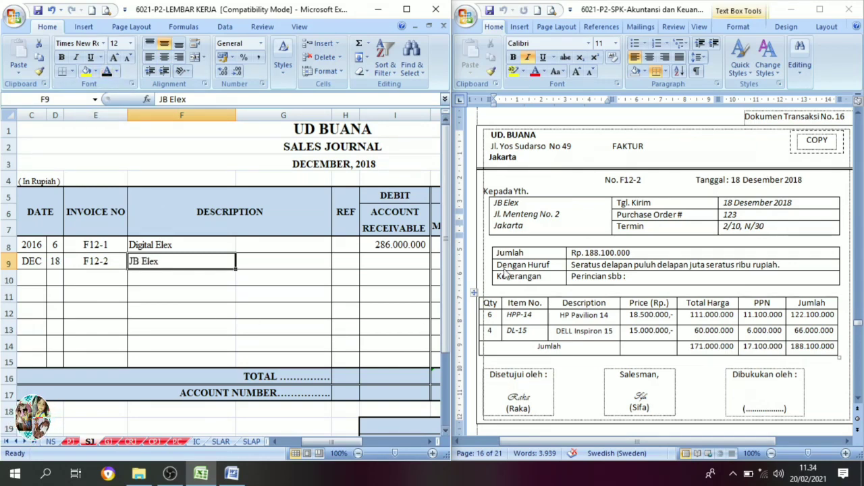
Set the Sales of Merchandise credit 171.000.000 in J9 and the VAT-Out credit 17.100.000 in K9 to black font.
left_click(429, 442)
left_click(430, 442)
left_click(430, 443)
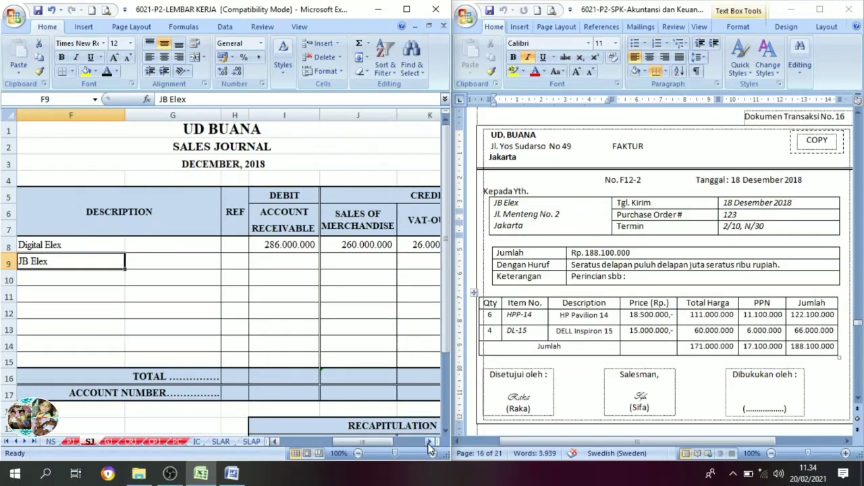
left_click(430, 443)
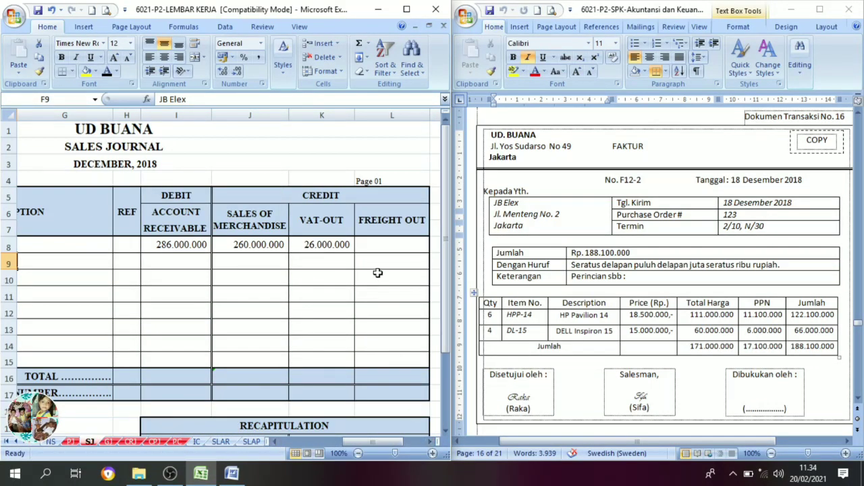
left_click(324, 260)
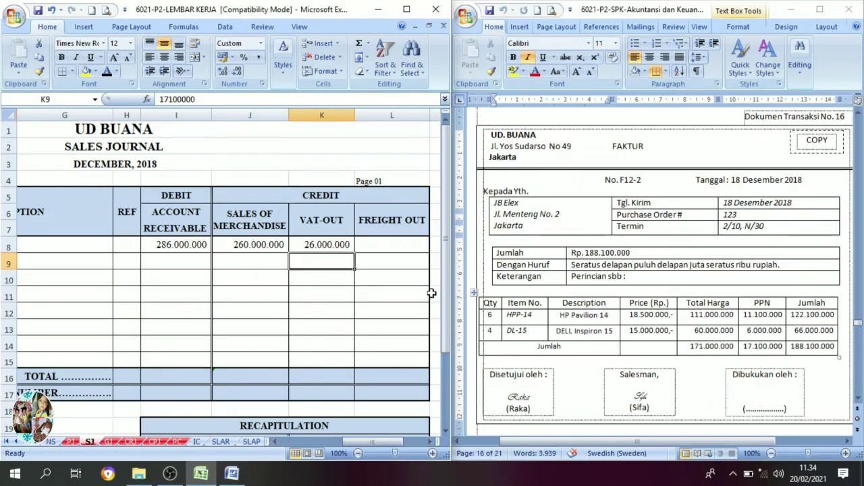
left_click(252, 263)
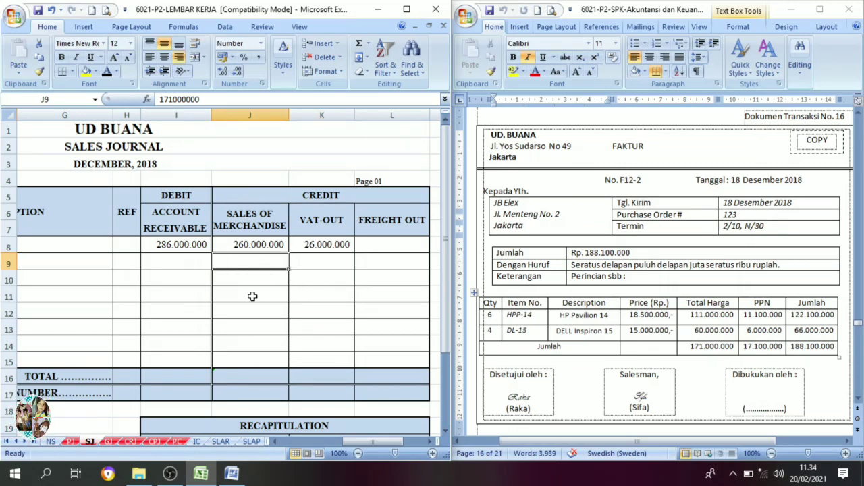
left_click(106, 75)
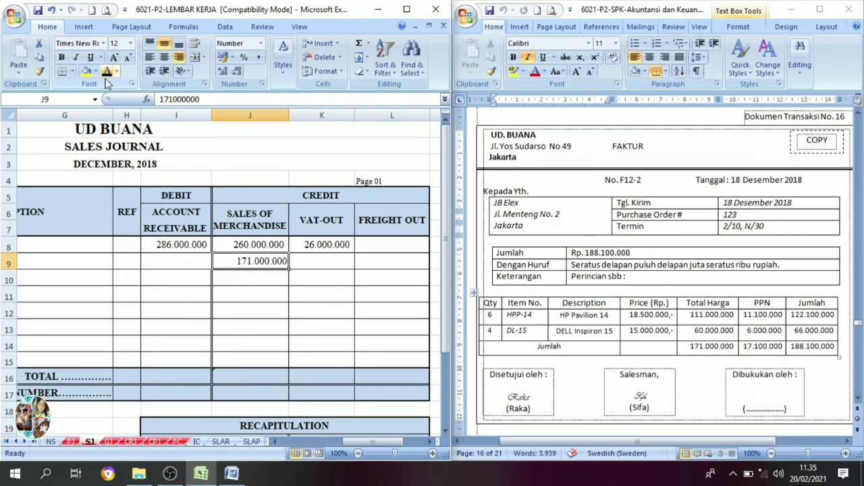
left_click(322, 263)
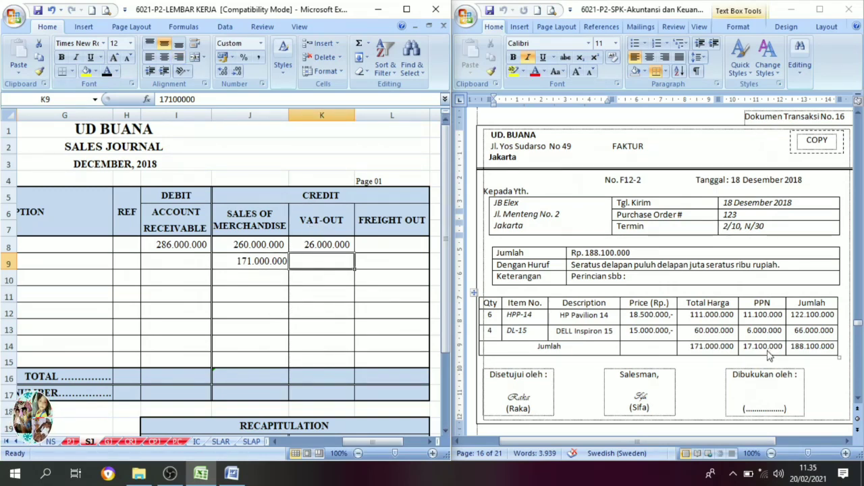
left_click(109, 72)
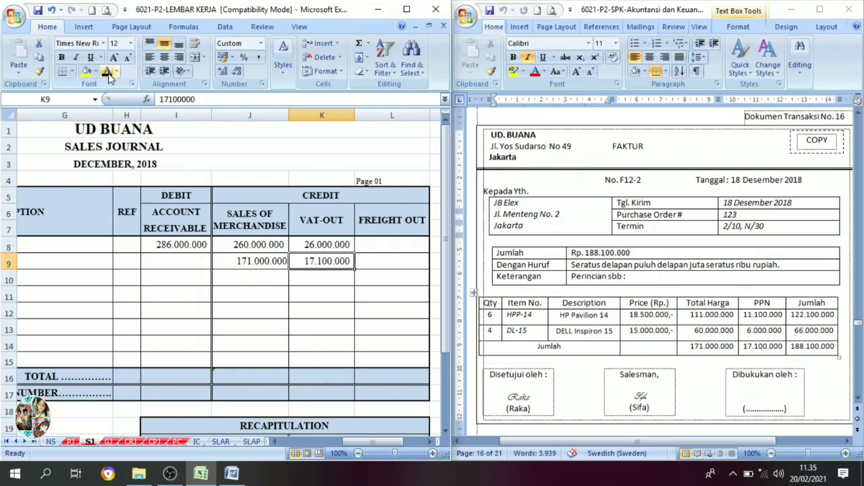
Set the Account Receivable debit 188.100.000 in I9 to black font and check the F12-2 entry against the invoice.
left_click(180, 262)
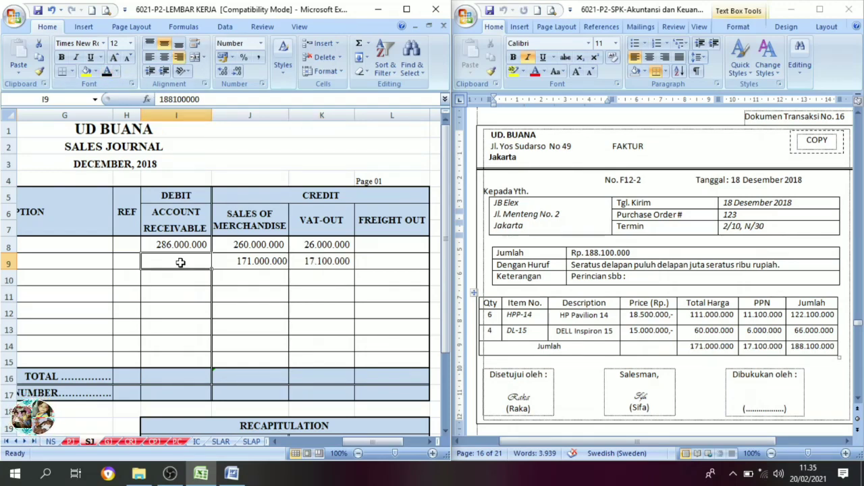
left_click(107, 72)
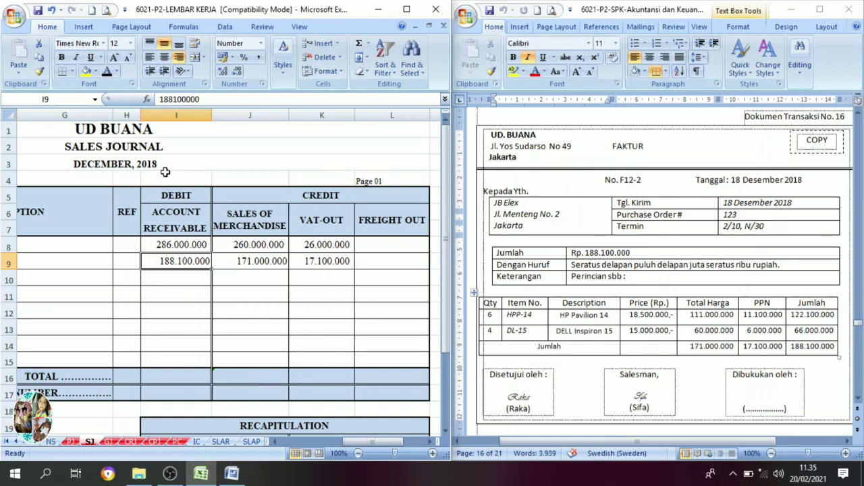
left_click(256, 265)
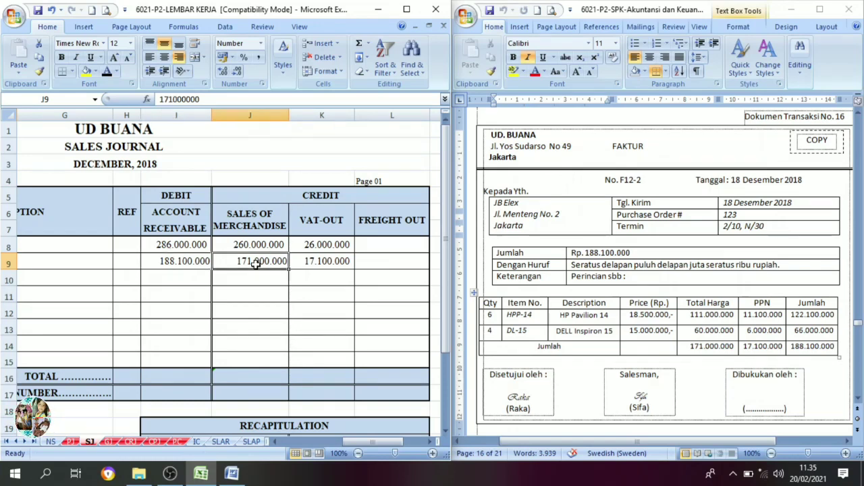
left_click(316, 264)
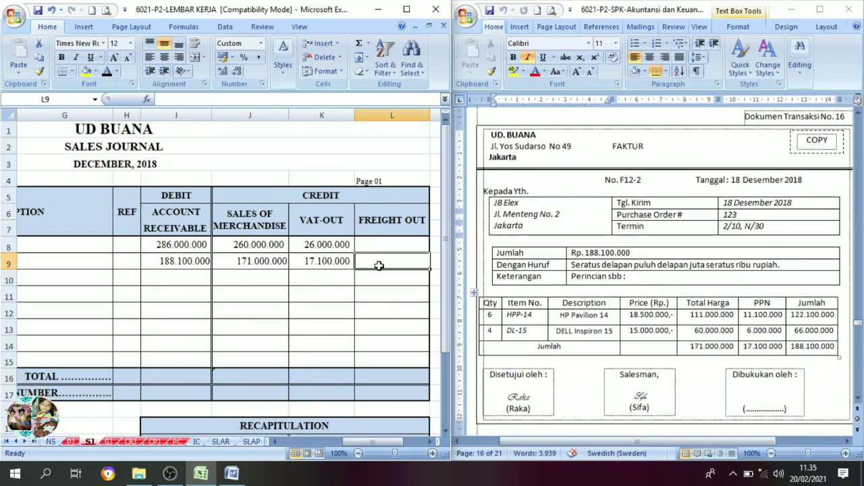
left_click(169, 261)
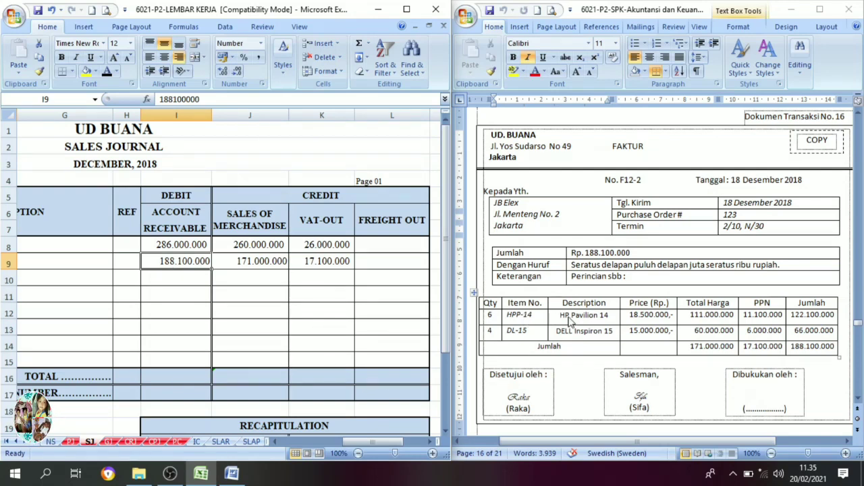
left_click_drag(364, 442, 314, 443)
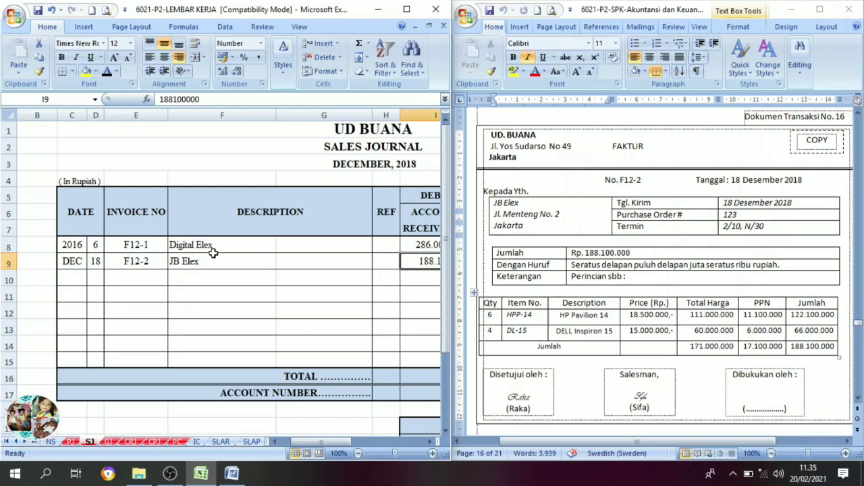
In the general journal GJ, set date 18 in E23 and evidence number F12-2 in F23 to black font.
left_click(111, 443)
scroll(177, 354, "down", 1)
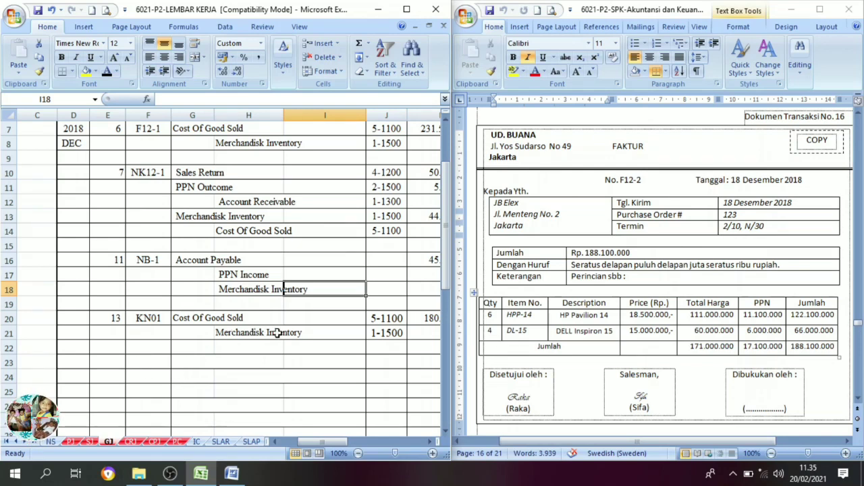
left_click(117, 362)
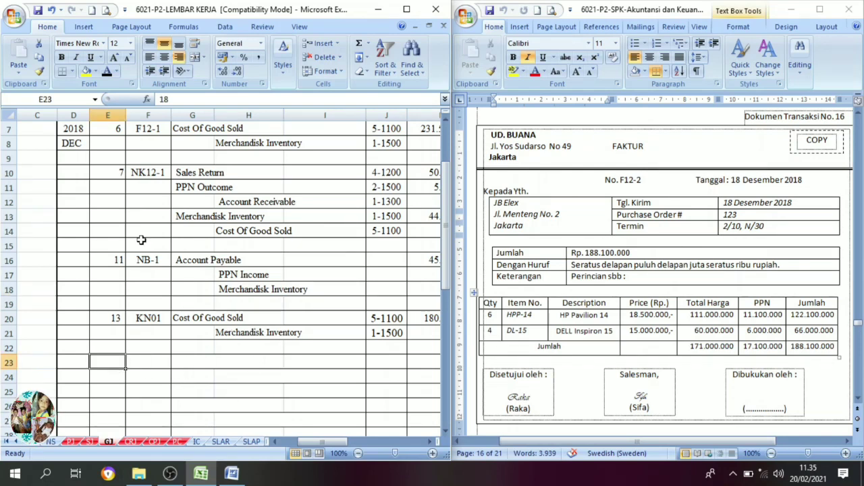
type("18")
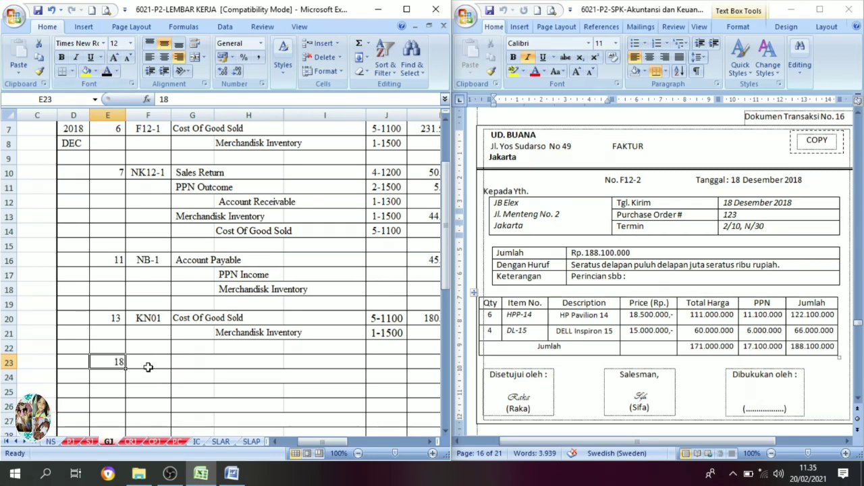
key("Tab")
type("F12-2")
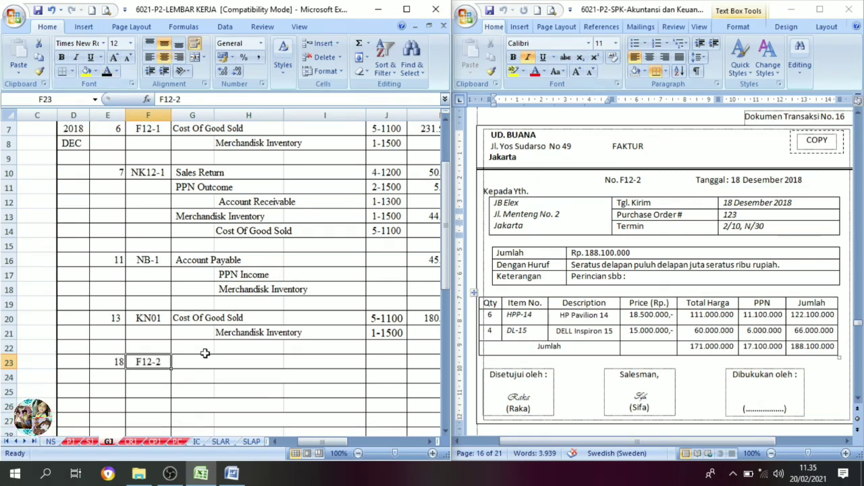
In the general journal, set the account names Cost Of Good Sold and Merchandisk Inventory in G23:H24 to black font.
left_click(204, 370)
left_click_drag(205, 370, 247, 374)
left_click_drag(199, 360, 258, 373)
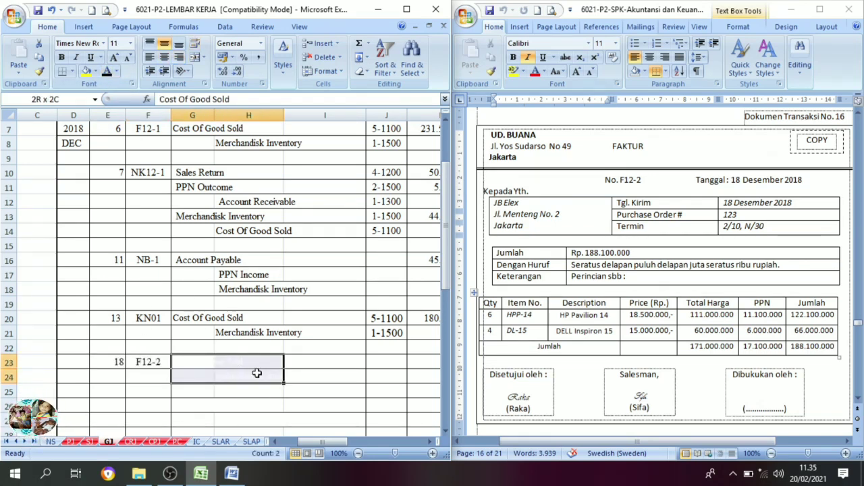
left_click(106, 71)
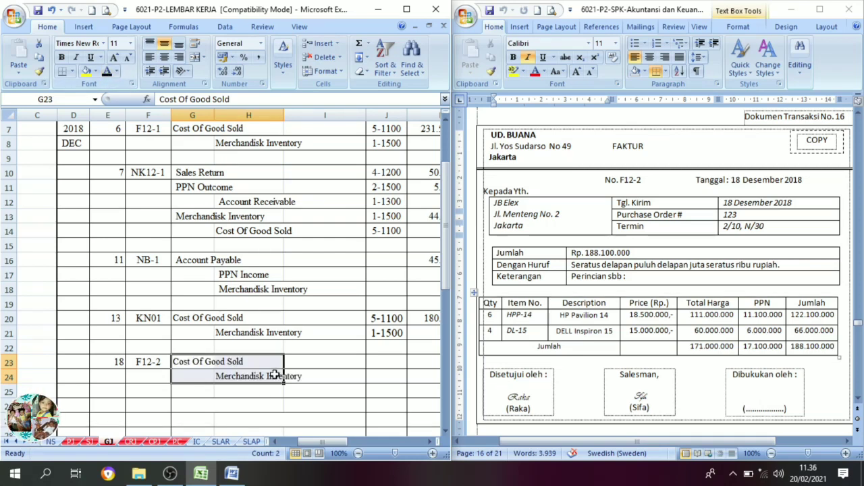
Set the account numbers 5-1100 and 1-1500 in J23:J24 of the general journal to black font.
left_click(430, 442)
left_click(430, 442)
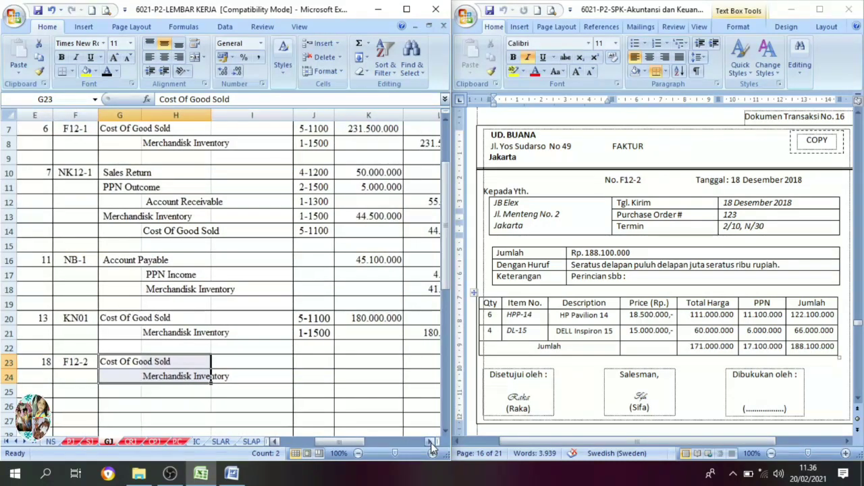
left_click_drag(309, 362, 308, 377)
left_click(107, 70)
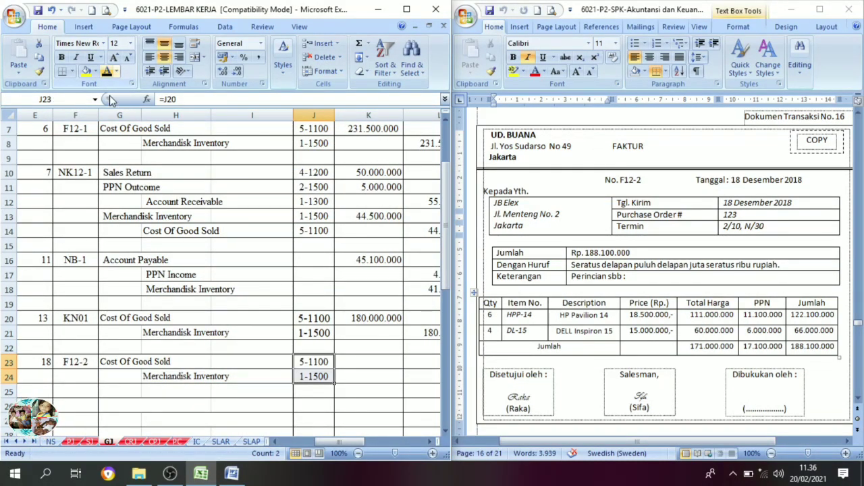
Set the cost calculation for F12-2 in M23:O25 to black font and check its unit costs, quantities 6 and 4, line amounts and total.
left_click(430, 442)
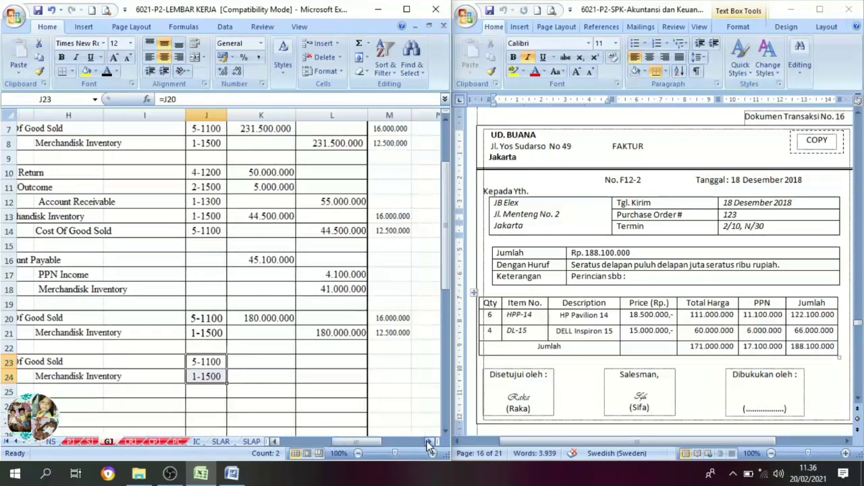
left_click(430, 442)
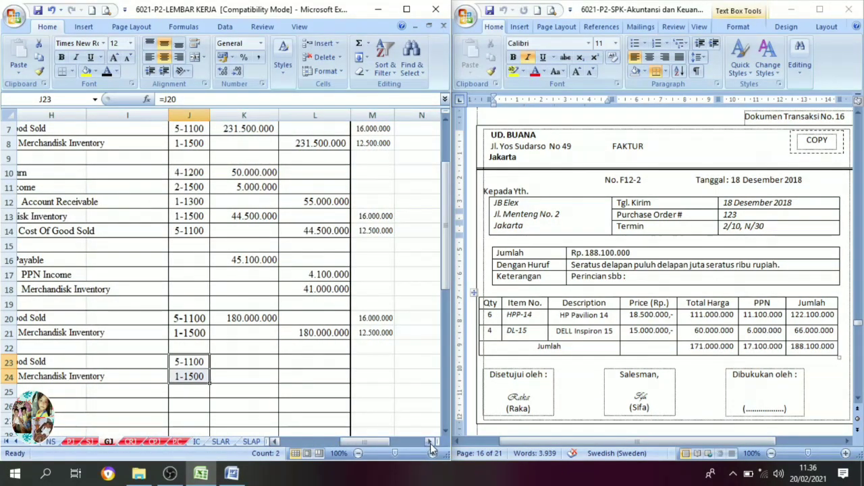
left_click(430, 442)
left_click_drag(317, 362, 395, 399)
left_click(96, 71)
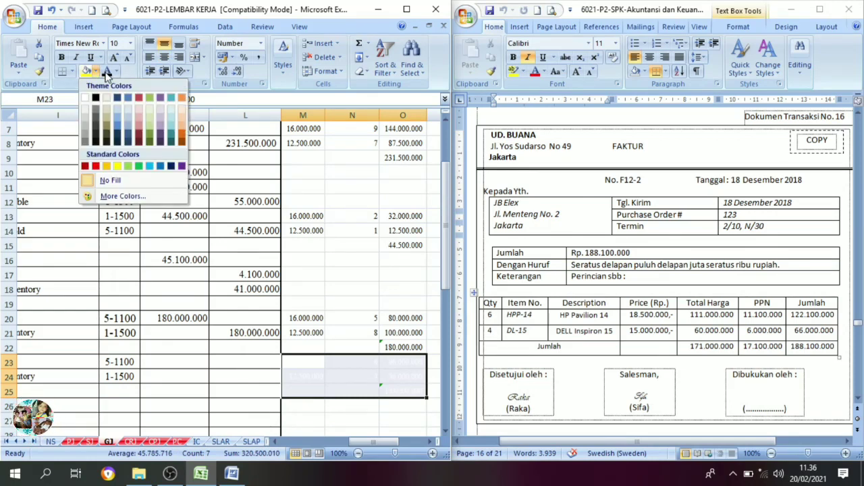
key("Escape")
left_click(294, 360)
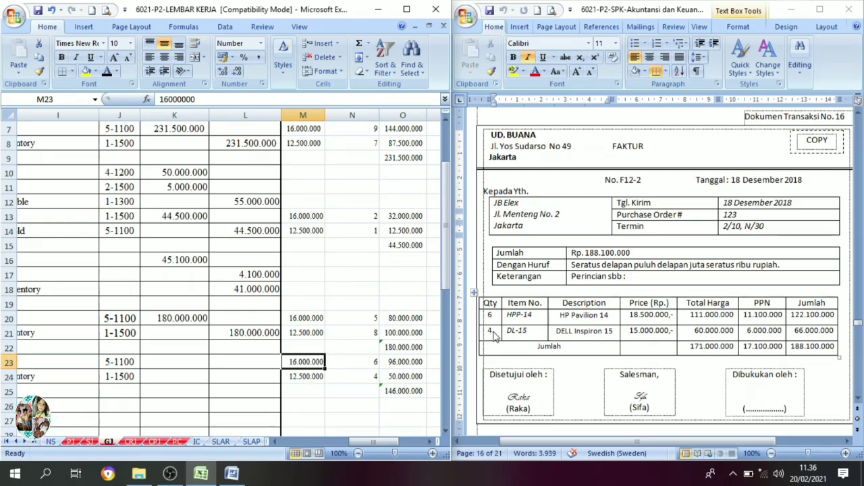
left_click(370, 364)
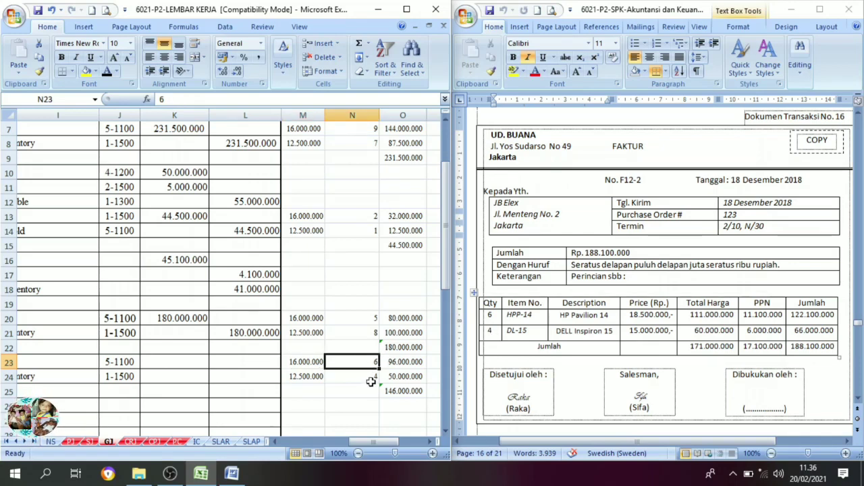
left_click(369, 379)
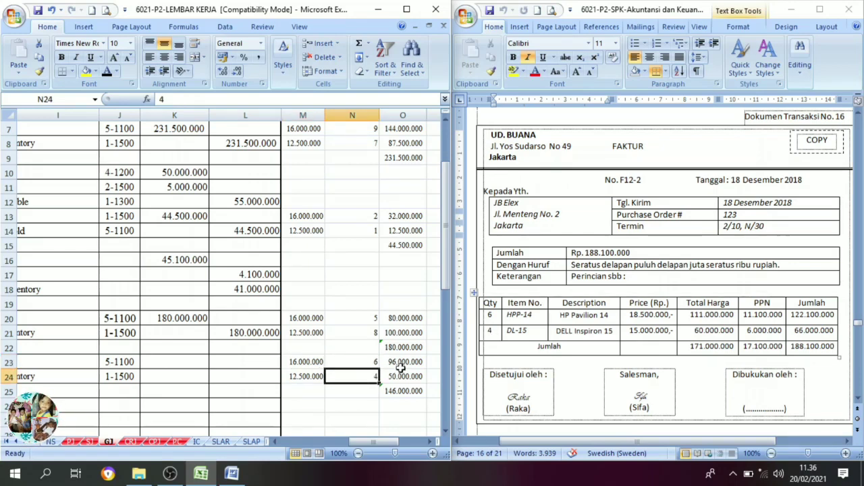
left_click_drag(401, 363, 404, 372)
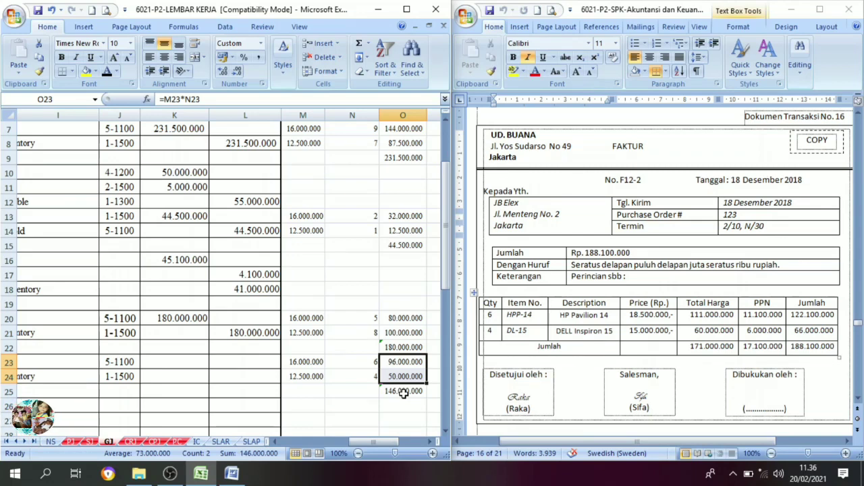
left_click(403, 392)
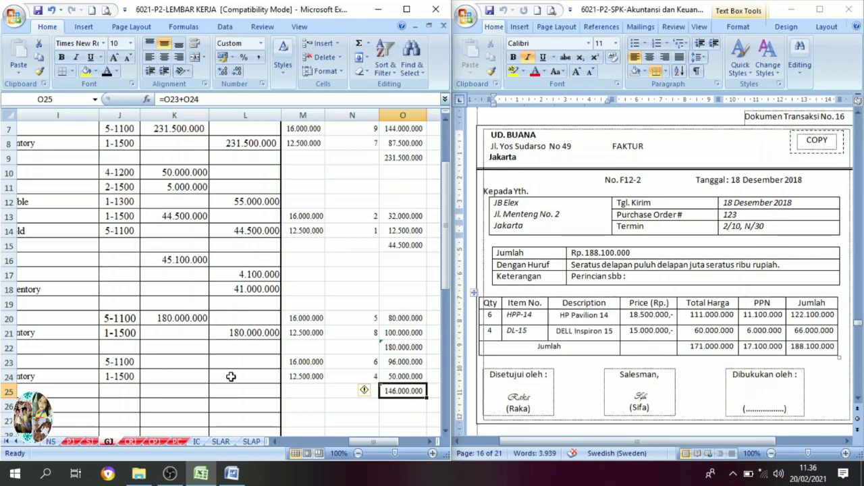
Set the Cost Of Good Sold debit 146.000.000 in K23 and the Merchandisk Inventory credit 146.000.000 in L24 to black font.
left_click(182, 364)
left_click(107, 72)
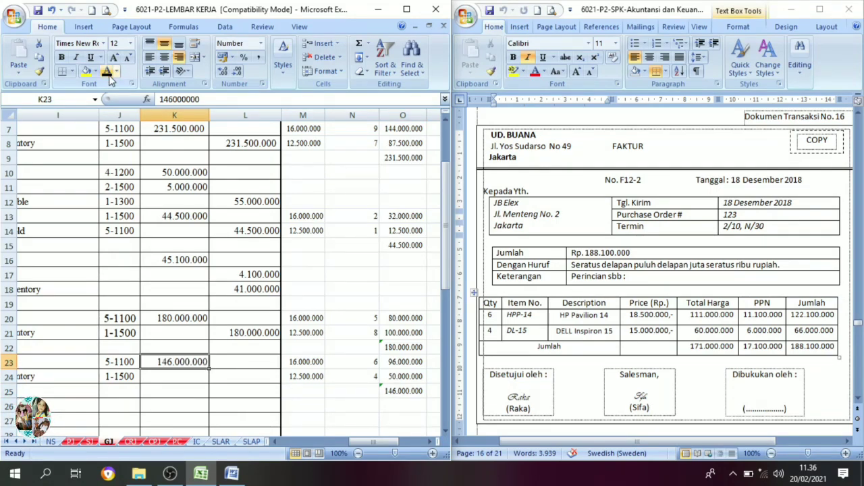
left_click(231, 377)
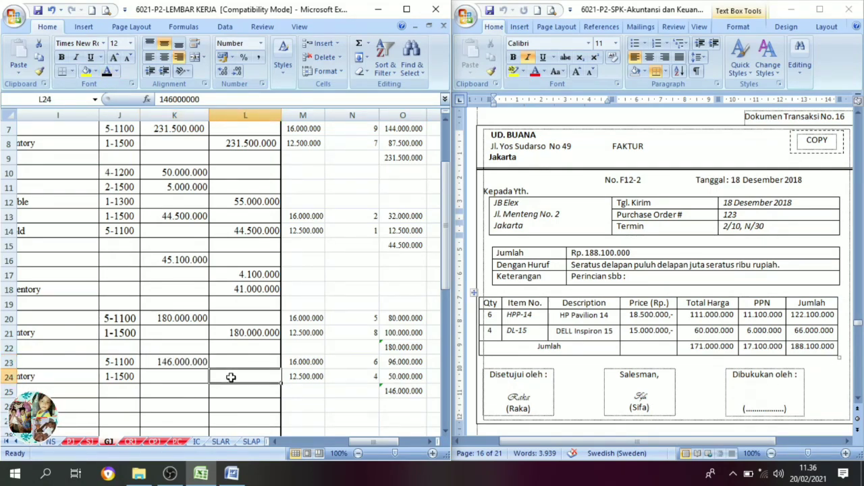
left_click(108, 73)
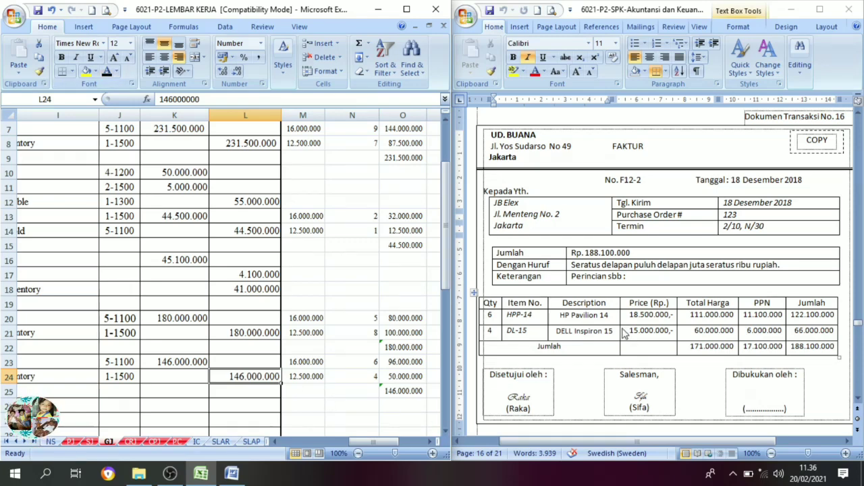
Bring up transaction document no. 17, cash payment voucher BKK12-5, in Word and open the cash payment journal CPJ in the Excel workbook.
scroll(712, 319, "down", 8)
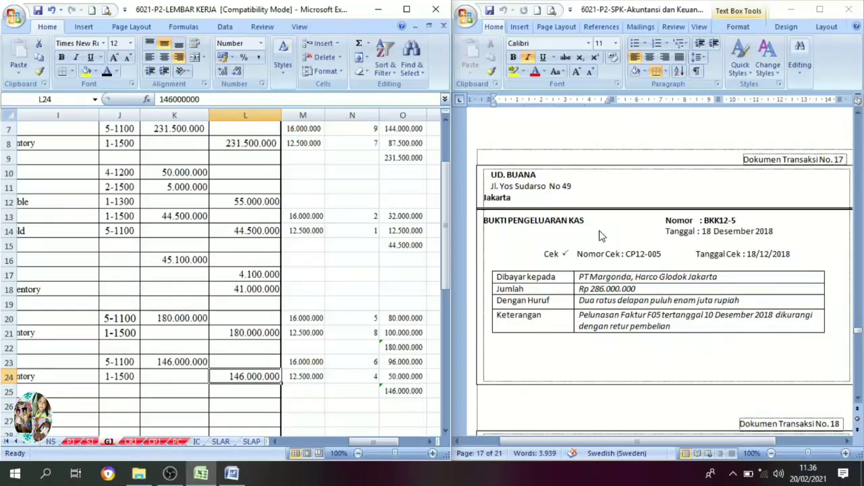
scroll(601, 237, "down", 1)
left_click(552, 197)
left_click(554, 201)
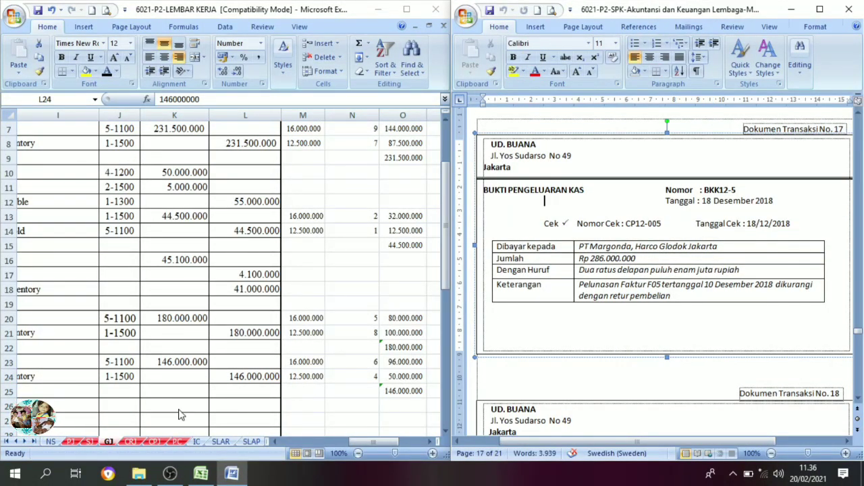
left_click(151, 452)
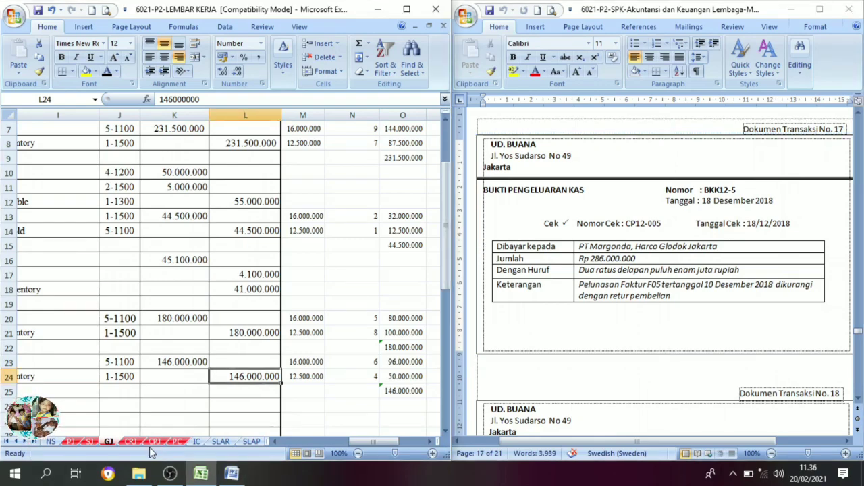
left_click(155, 443)
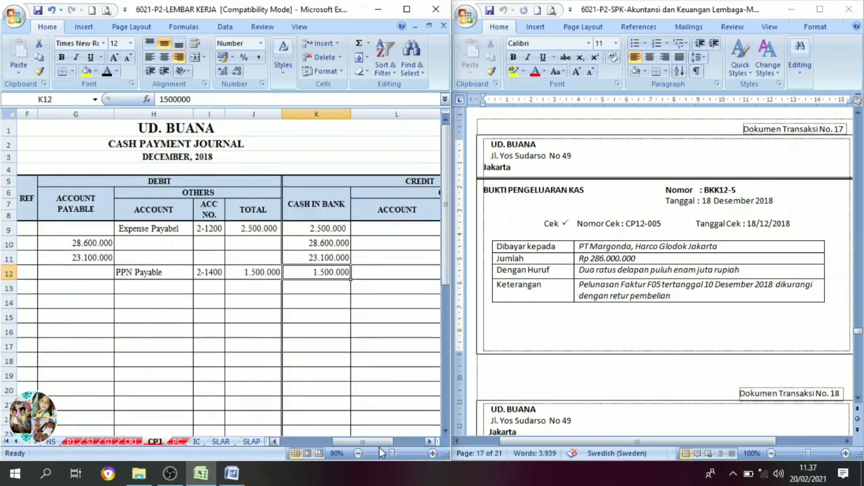
left_click_drag(379, 447, 318, 443)
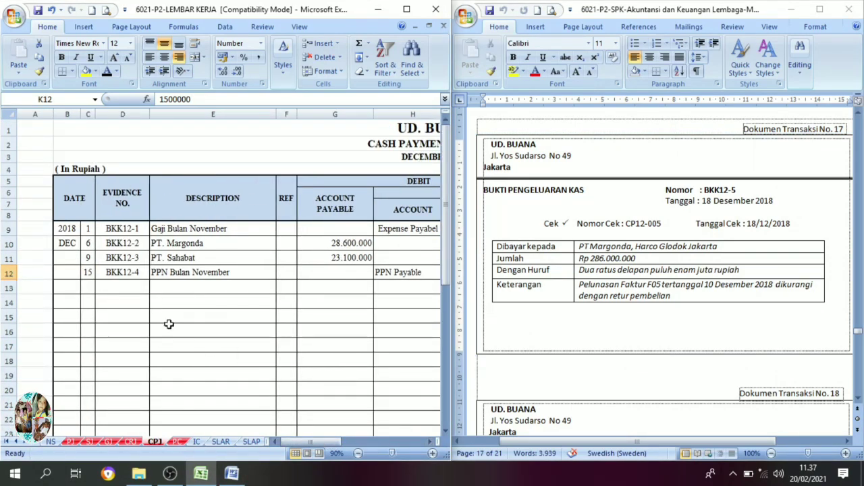
In the cash payment journal, set date 18 in C13, evidence number BKK12-5 in D13 and description PT. Margonda in E13 to black font.
left_click(88, 290)
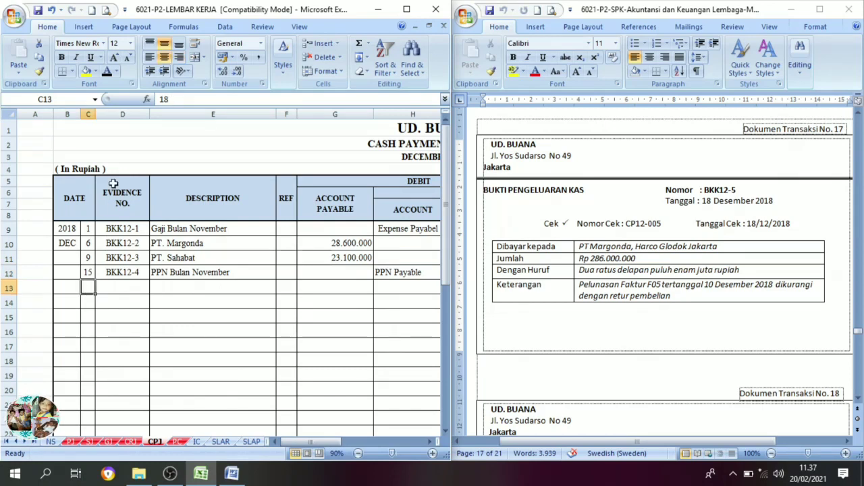
left_click(108, 71)
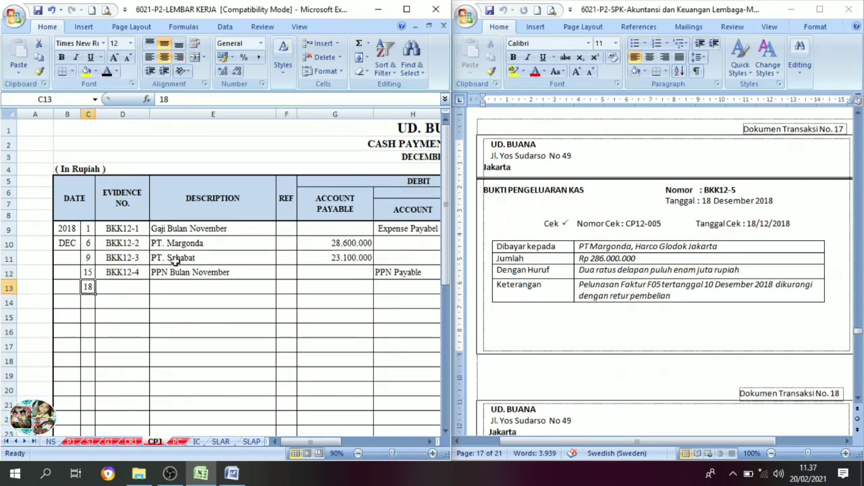
left_click(115, 285)
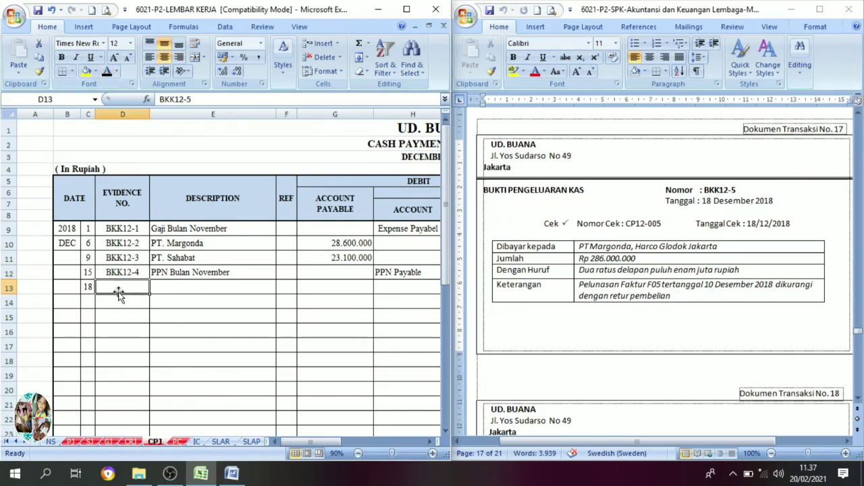
left_click(107, 72)
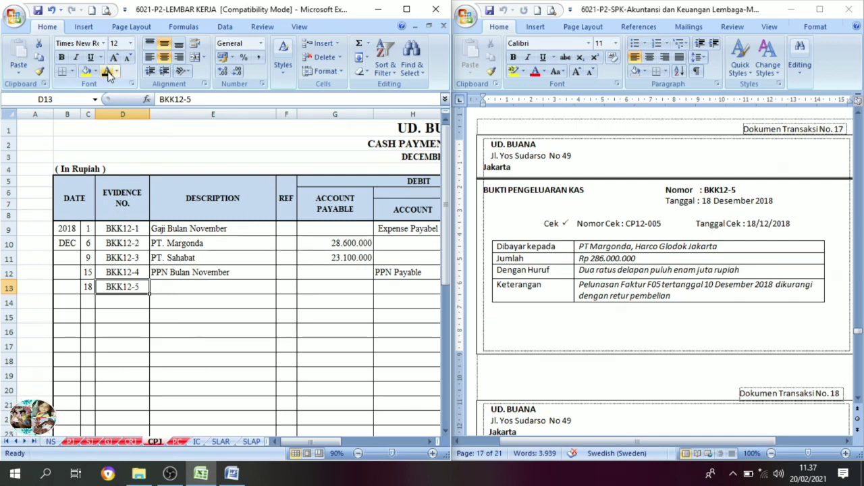
left_click(156, 292)
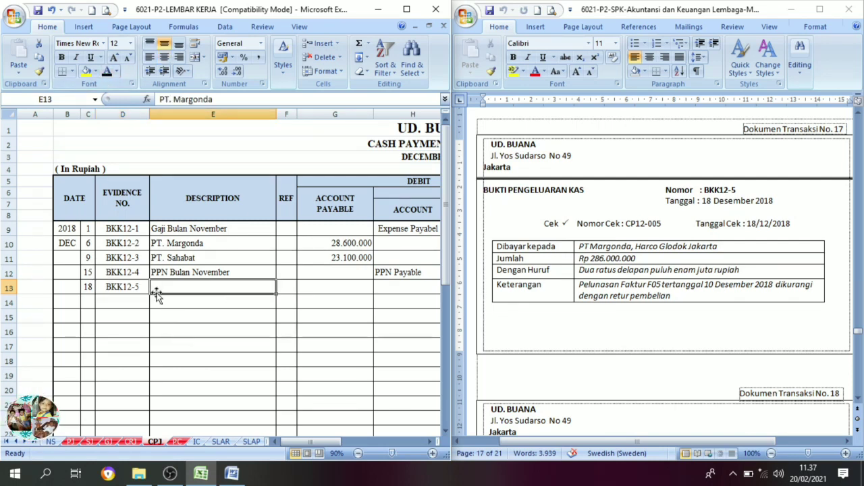
left_click(106, 74)
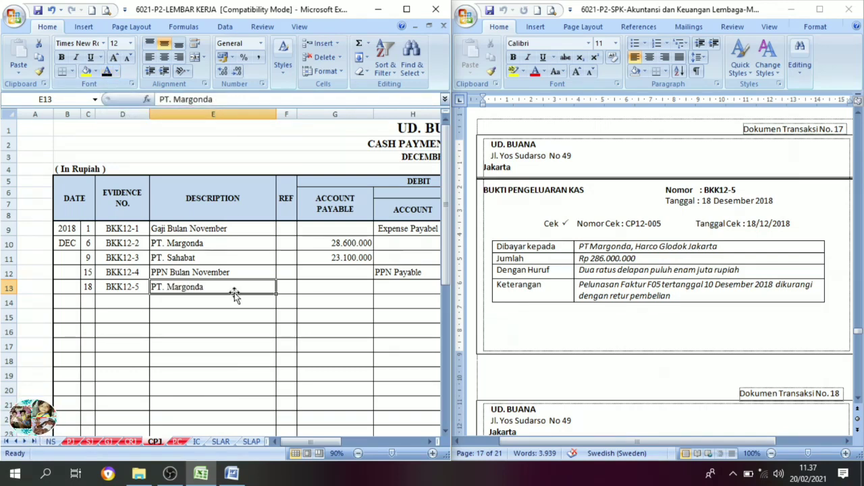
Set the Cash in Bank credit 286.000.000 in K13 of the cash payment journal to black font.
left_click(429, 442)
left_click(429, 442)
left_click(430, 442)
left_click(430, 442)
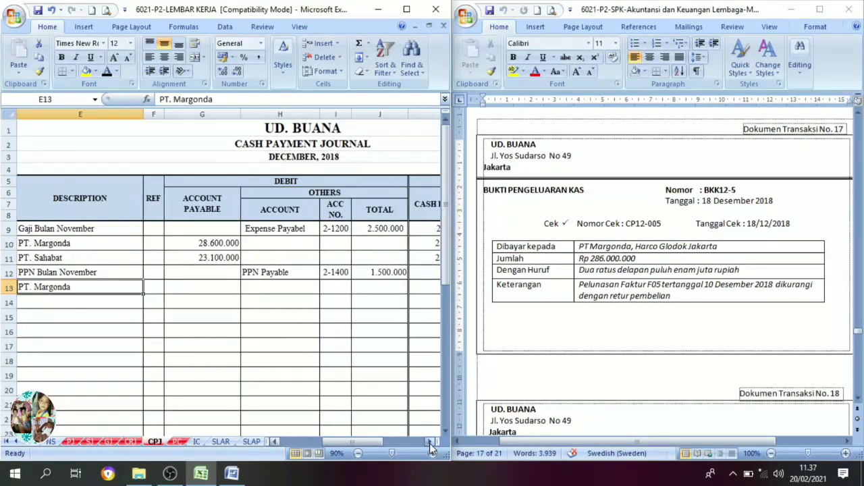
left_click(428, 442)
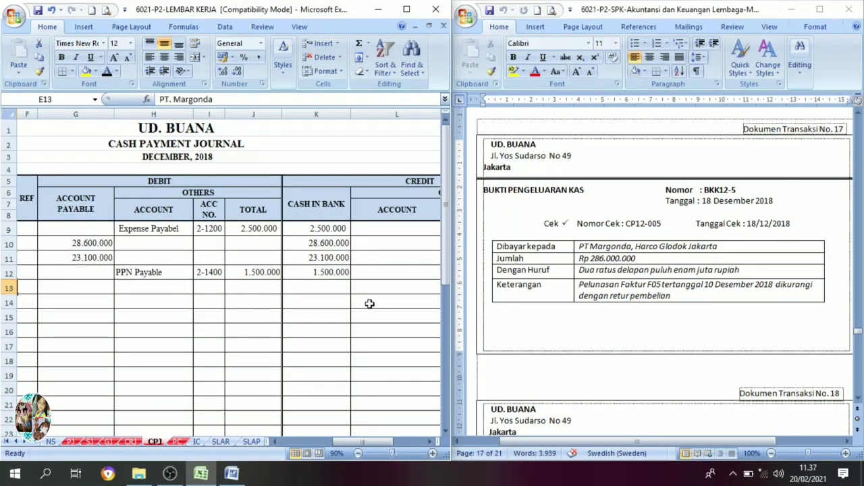
left_click(334, 287)
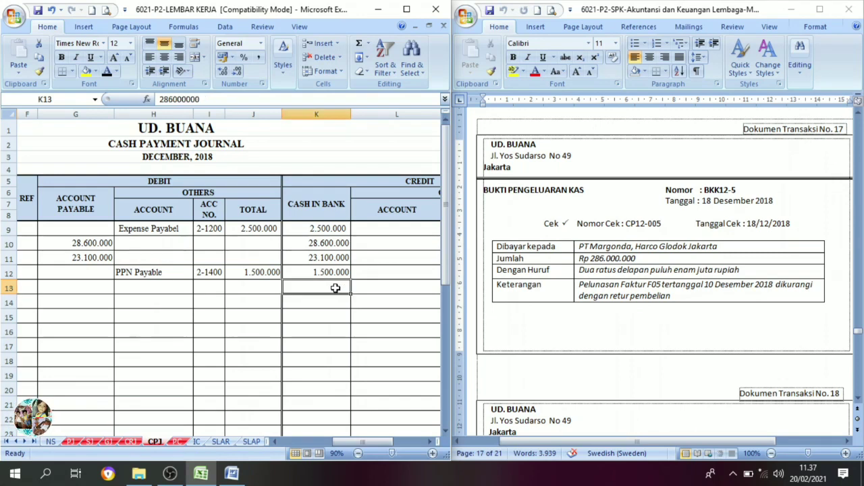
left_click(108, 73)
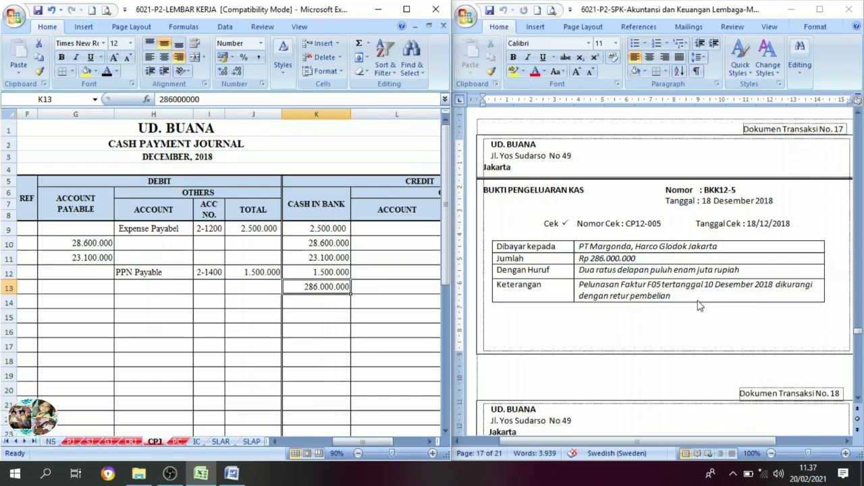
Examine the total amounts of invoice F05 in transaction document no. 10 and debit note NB-1 in document no. 11.
scroll(722, 308, "up", 10)
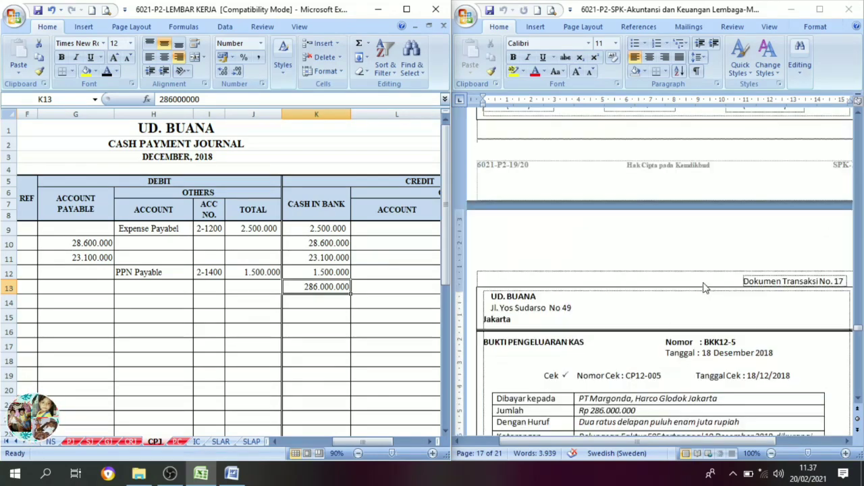
scroll(695, 270, "up", 15)
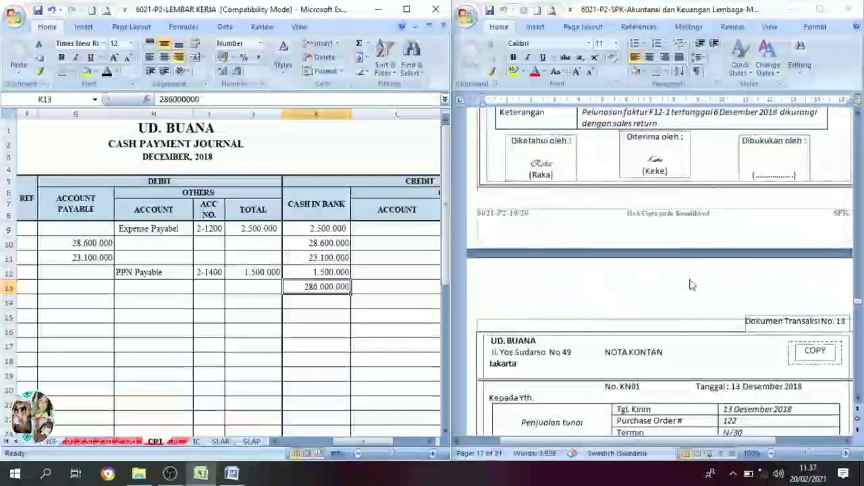
scroll(685, 282, "up", 10)
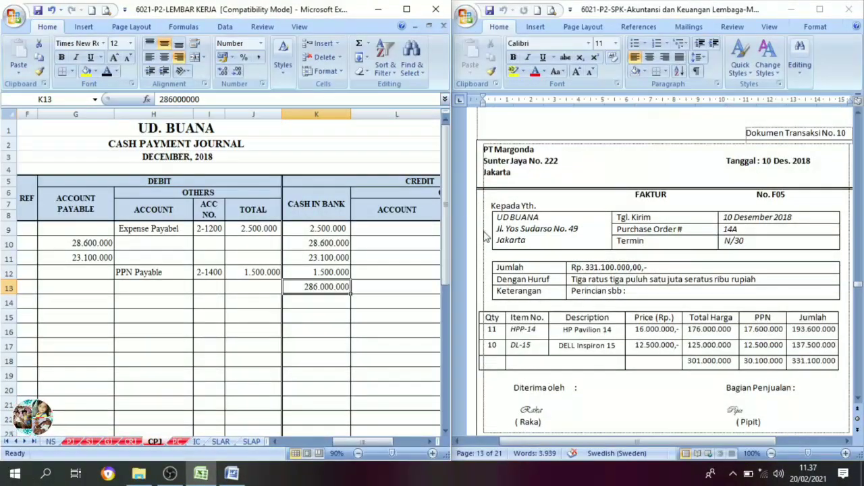
left_click(656, 175)
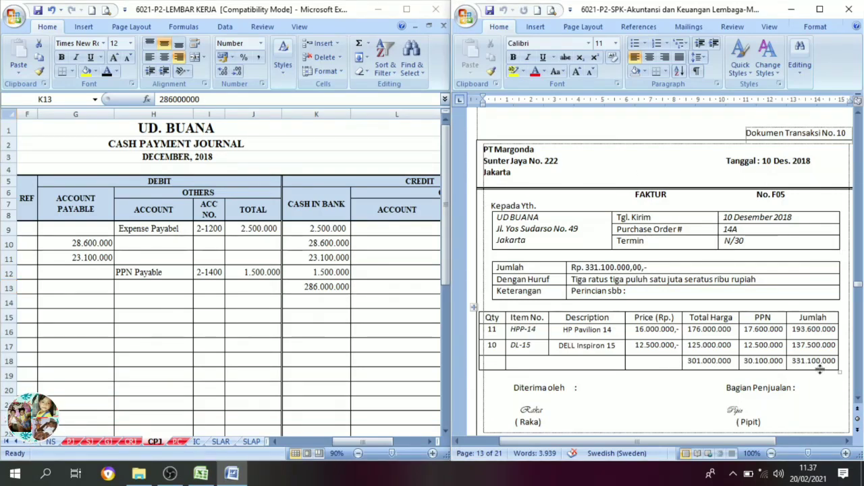
scroll(820, 369, "down", 1)
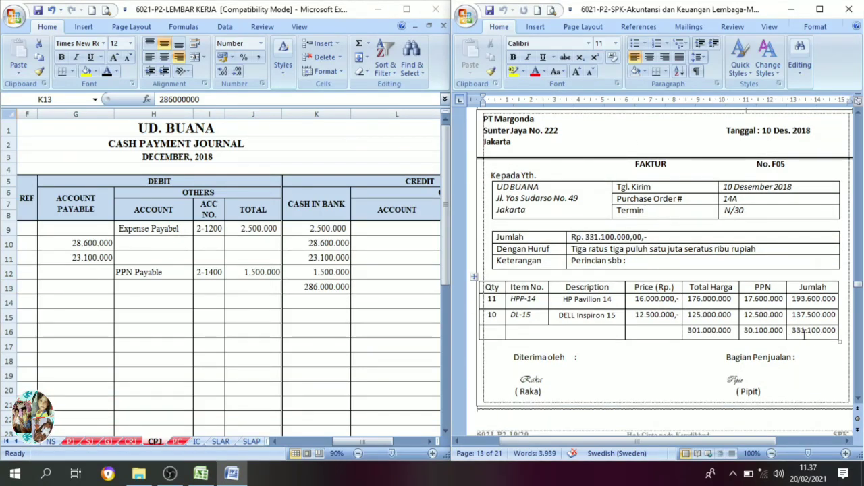
scroll(826, 337, "down", 13)
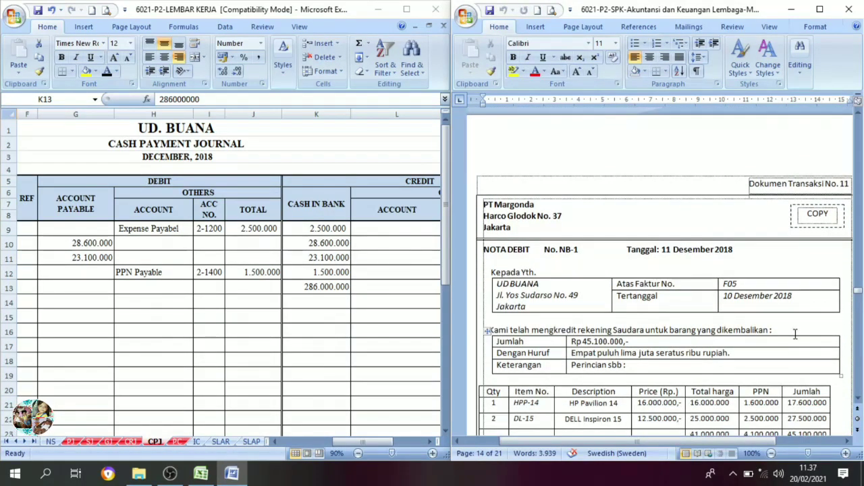
scroll(801, 358, "down", 3)
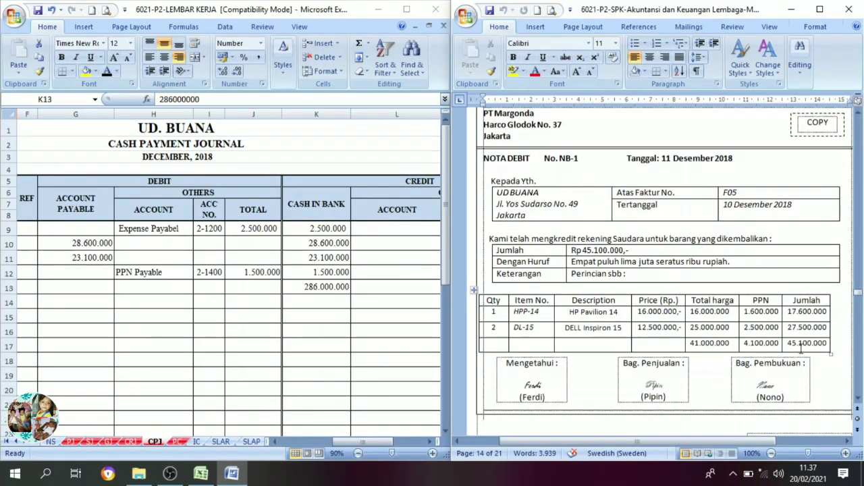
scroll(786, 317, "up", 1)
scroll(786, 317, "up", 9)
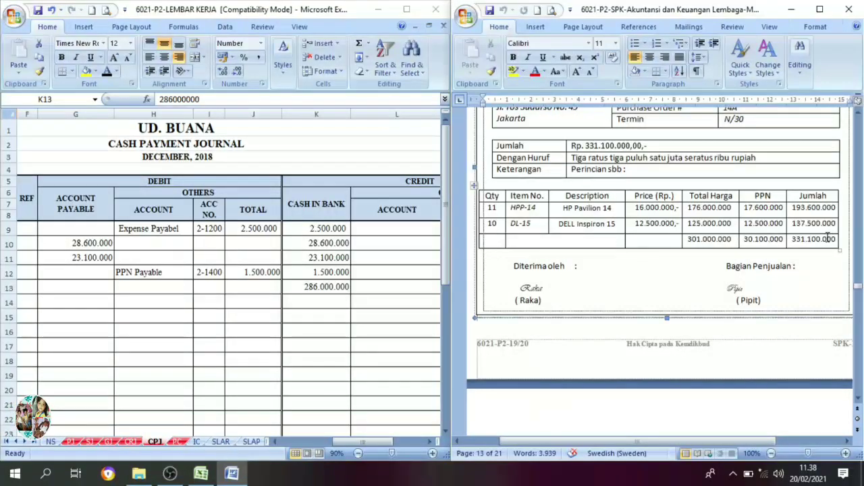
Compare the totals of invoice F05 and debit note NB-1 with the Cash in Bank credit in K13 of the cash payment journal.
left_click_drag(835, 239, 791, 239)
scroll(776, 334, "down", 6)
scroll(775, 345, "down", 5)
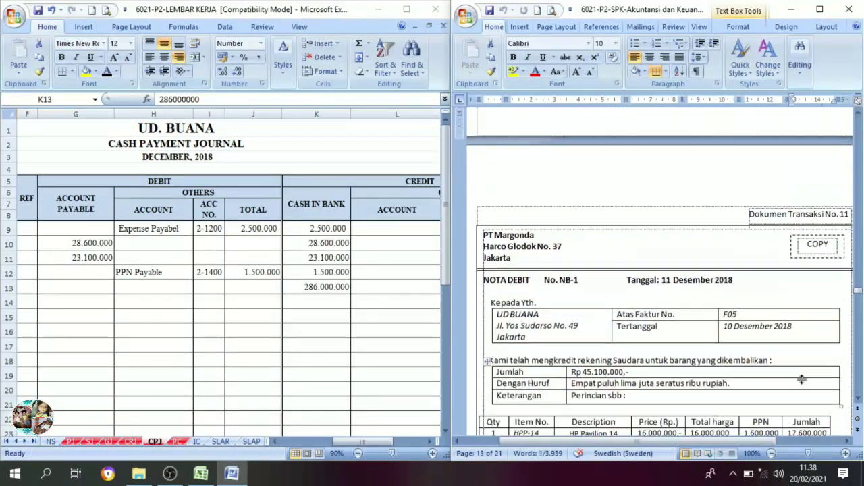
left_click(822, 372)
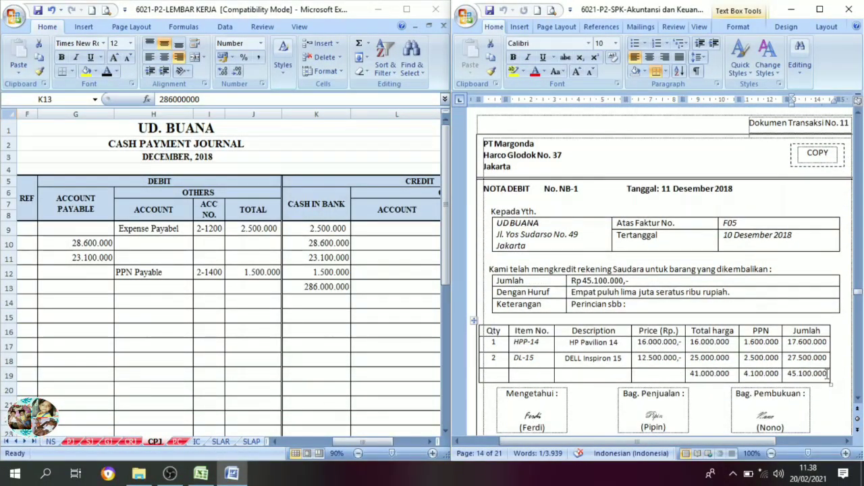
left_click_drag(828, 374, 787, 373)
scroll(611, 343, "down", 9)
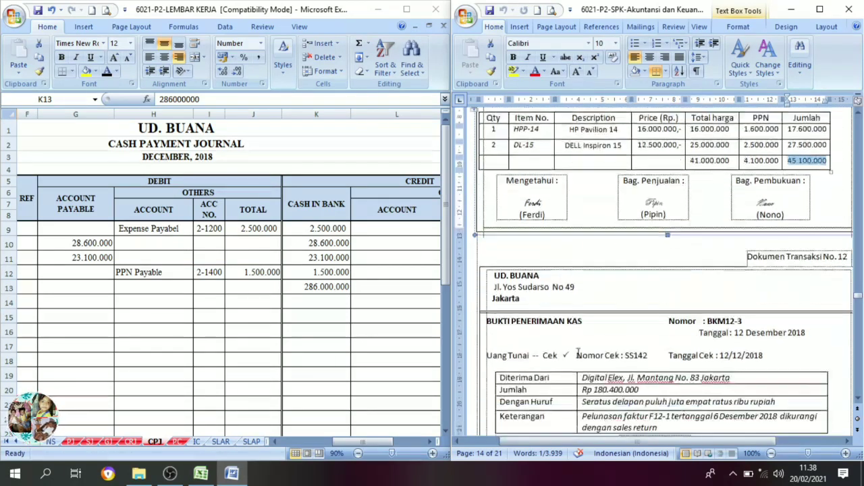
scroll(331, 276, "down", 4)
scroll(331, 276, "up", 4)
left_click(329, 287)
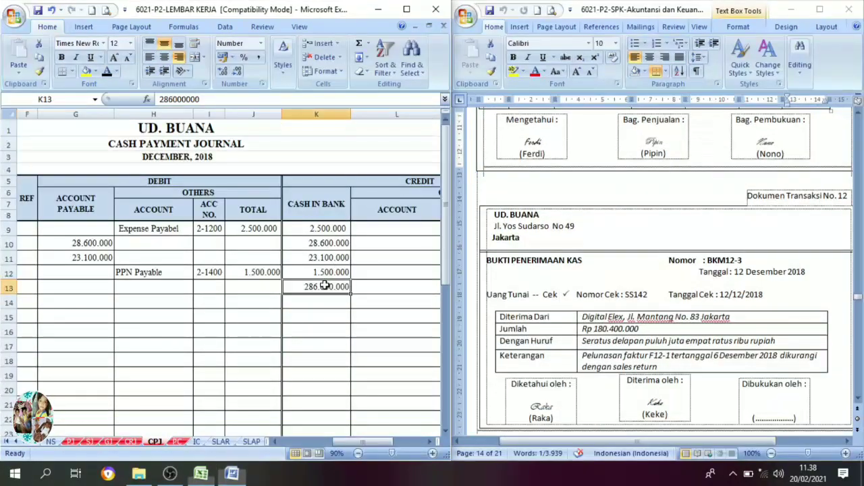
Return to voucher BKK12-5 and set the Account Payable debit 286.000.000 in G13 of the cash payment journal to black font.
scroll(822, 343, "down", 10)
scroll(823, 343, "down", 20)
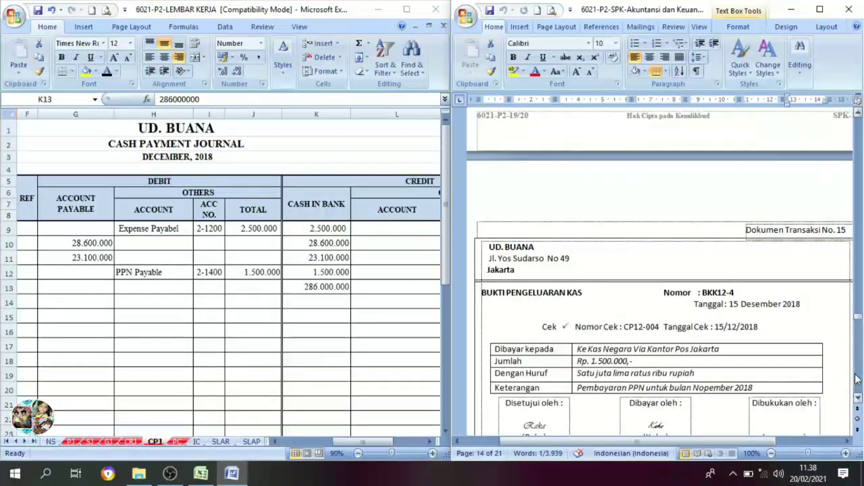
left_click(857, 379)
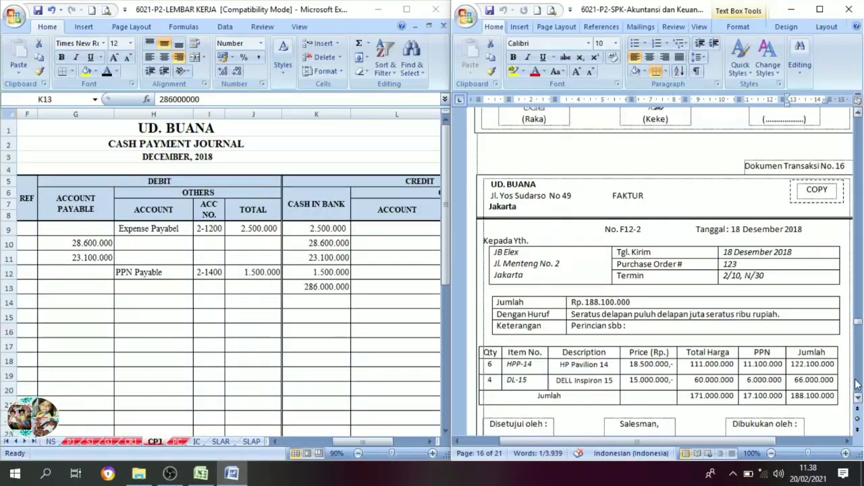
scroll(738, 391, "down", 15)
scroll(739, 391, "down", 4)
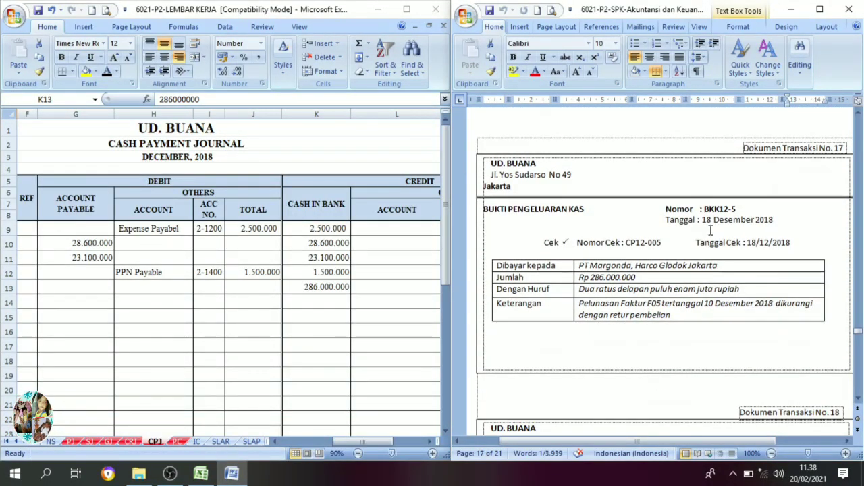
left_click_drag(751, 442, 687, 435)
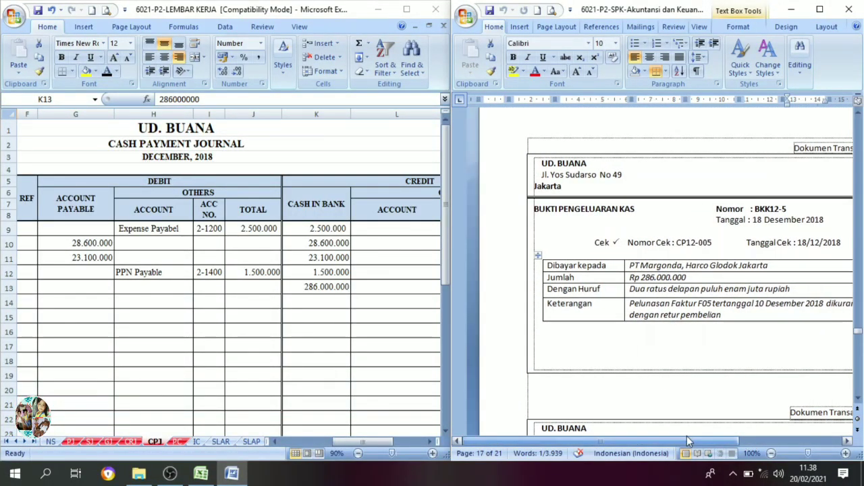
left_click_drag(373, 436, 356, 443)
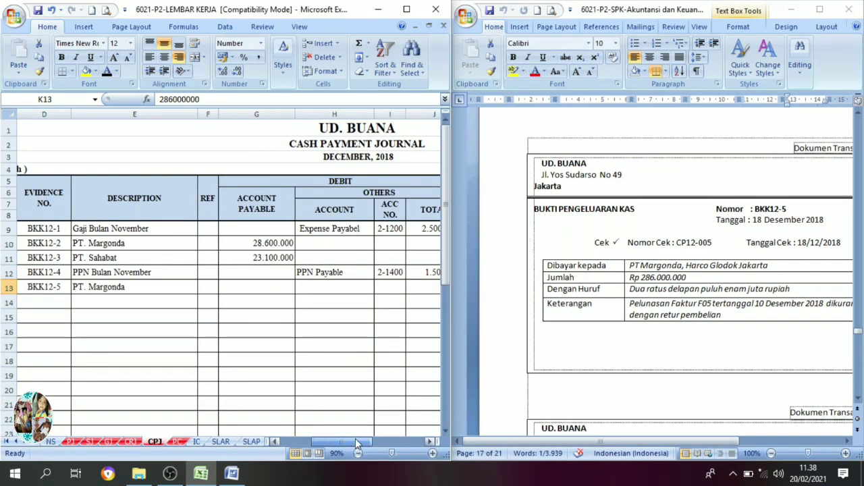
left_click(429, 442)
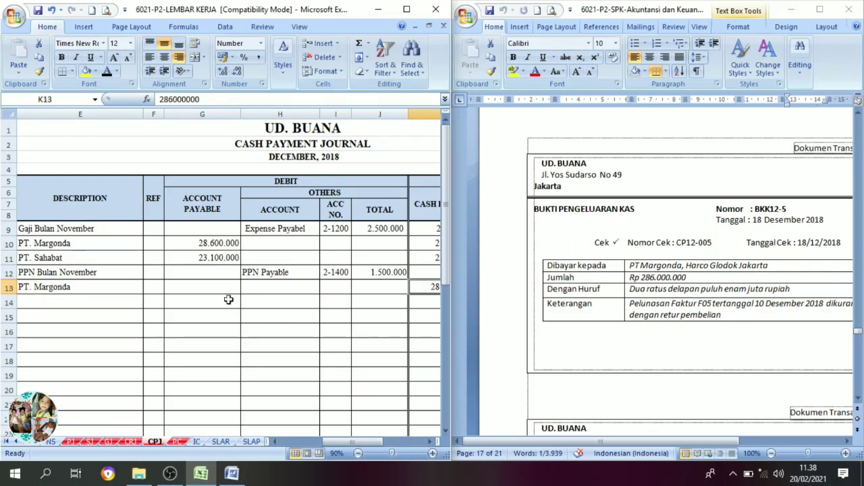
left_click(207, 291)
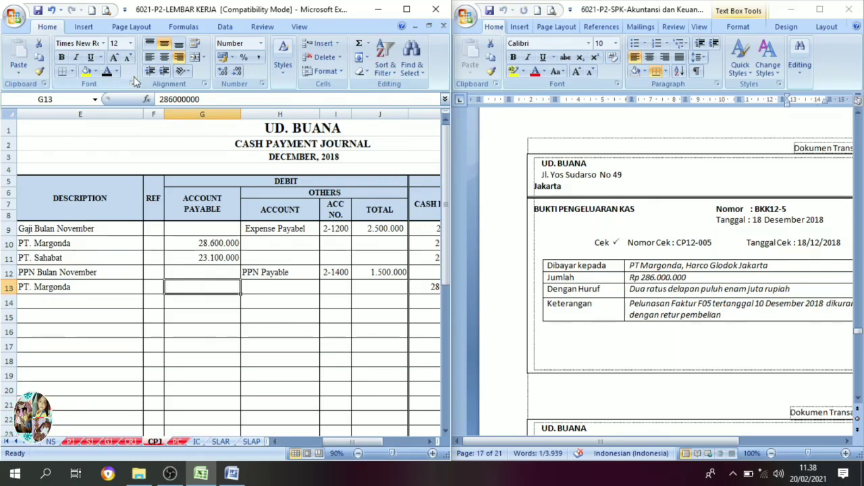
left_click(107, 73)
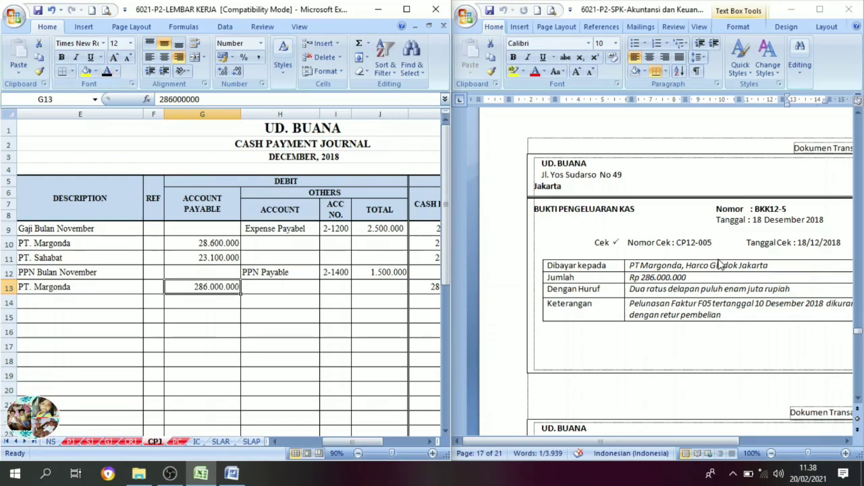
Bring up transaction document no. 18, cash receipt voucher BKM12-5, in Word and open the cash receipt journal CRJ in the Excel workbook.
left_click(846, 442)
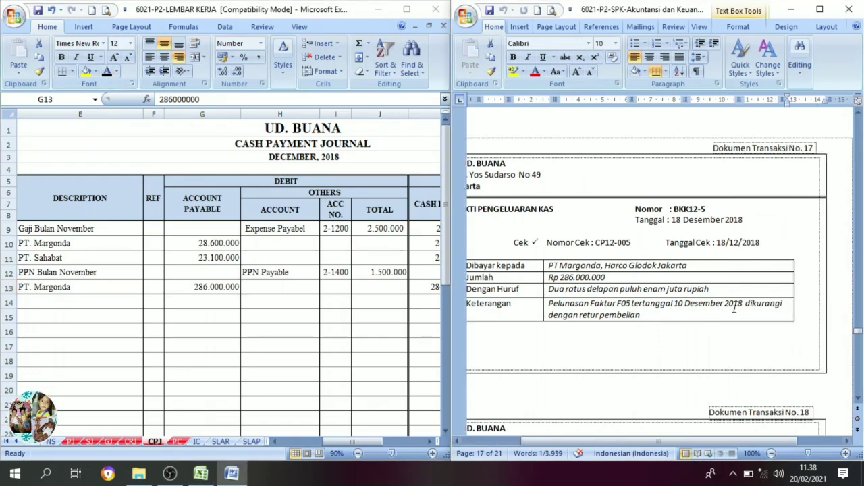
scroll(724, 298, "down", 4)
scroll(724, 297, "down", 1)
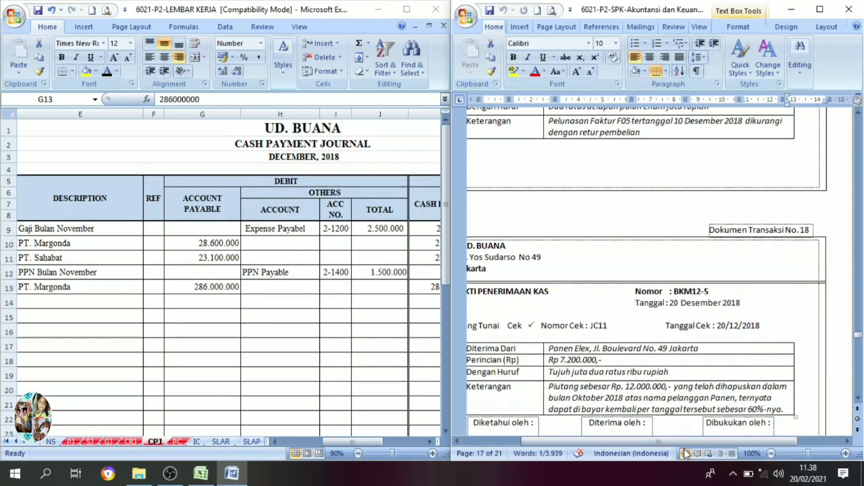
left_click_drag(674, 439, 651, 448)
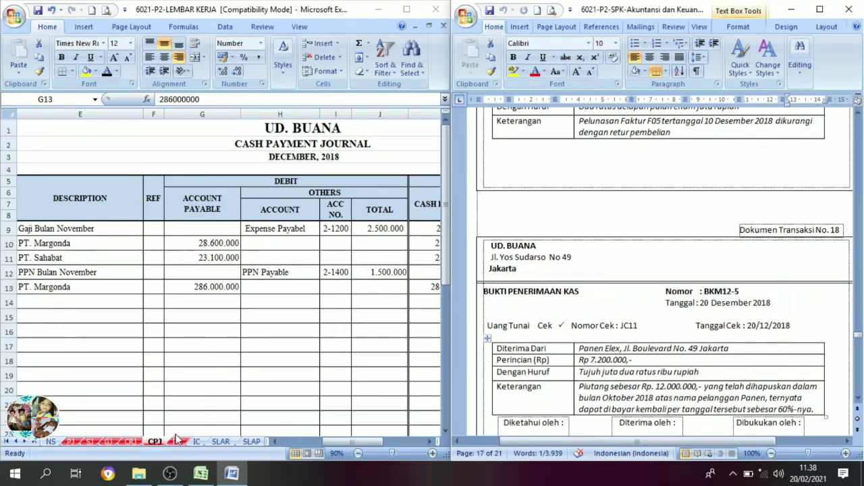
left_click(130, 441)
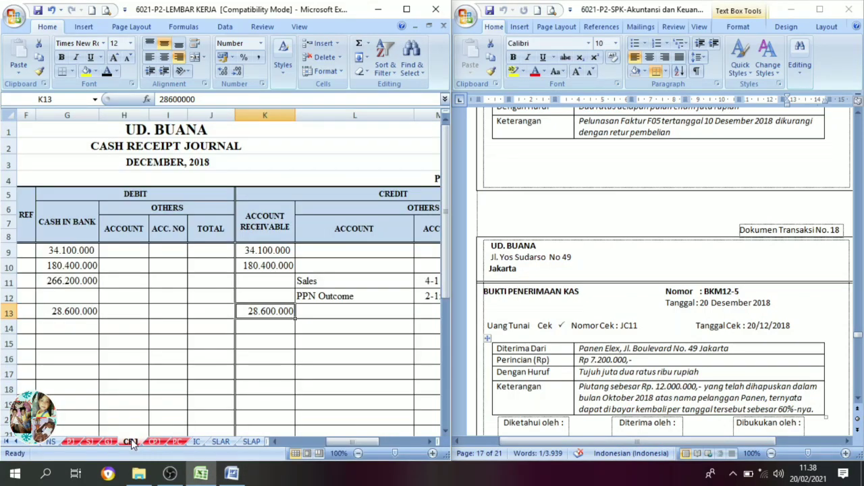
left_click_drag(338, 443, 300, 443)
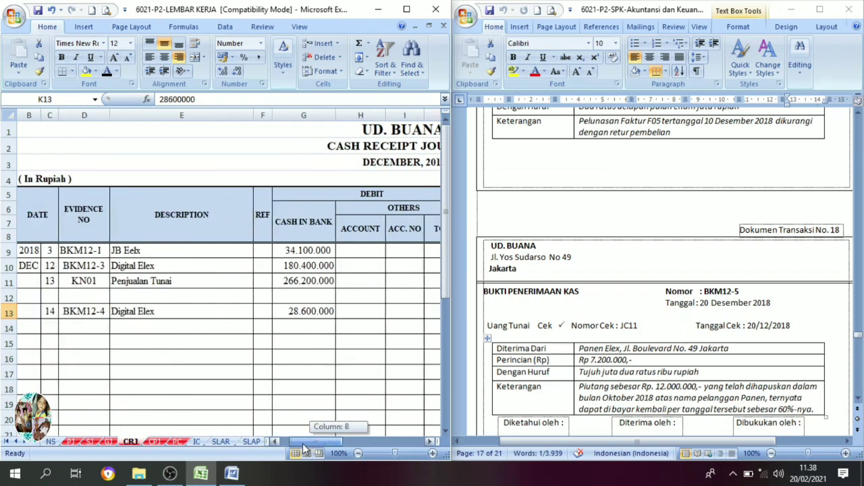
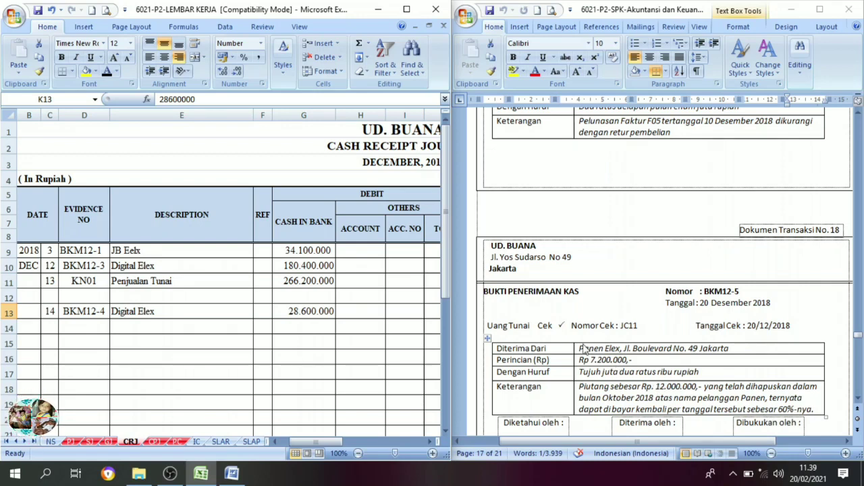
Set date 20, evidence number BKM12-5, description Panen Elex and Cash in Bank debit 7.200.000 in row 14 of the cash receipt journal to black font.
left_click(50, 327)
left_click(108, 72)
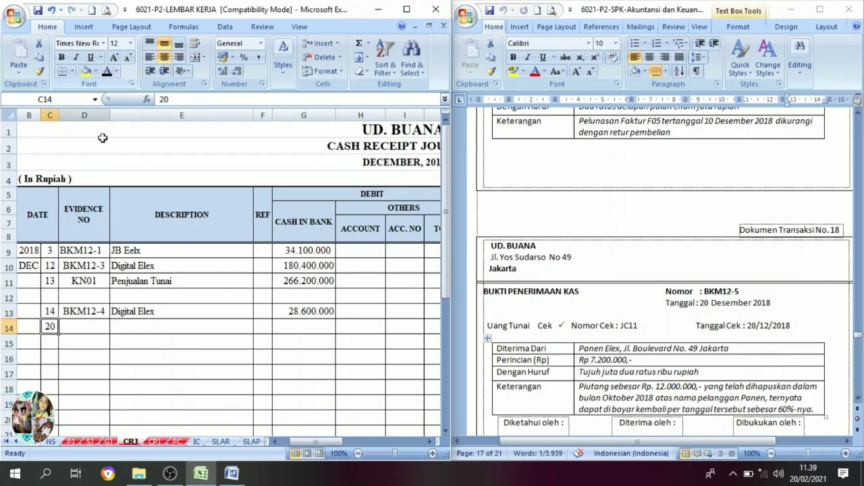
left_click(88, 328)
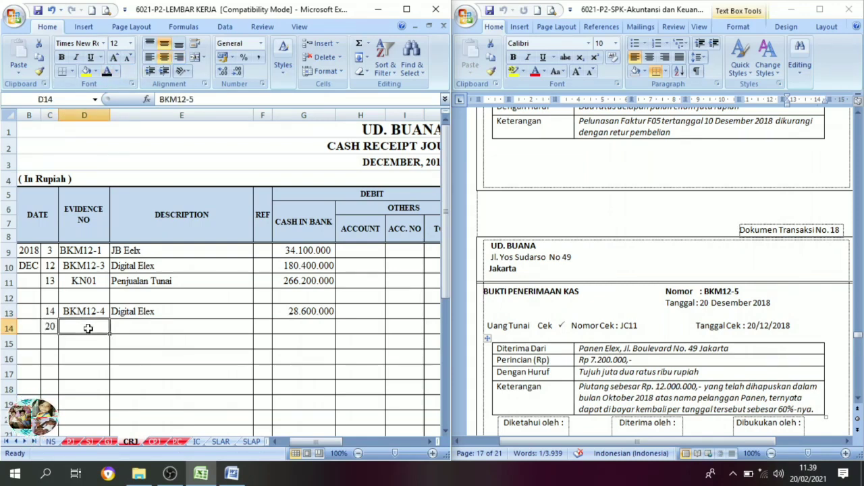
left_click(108, 72)
left_click(135, 331)
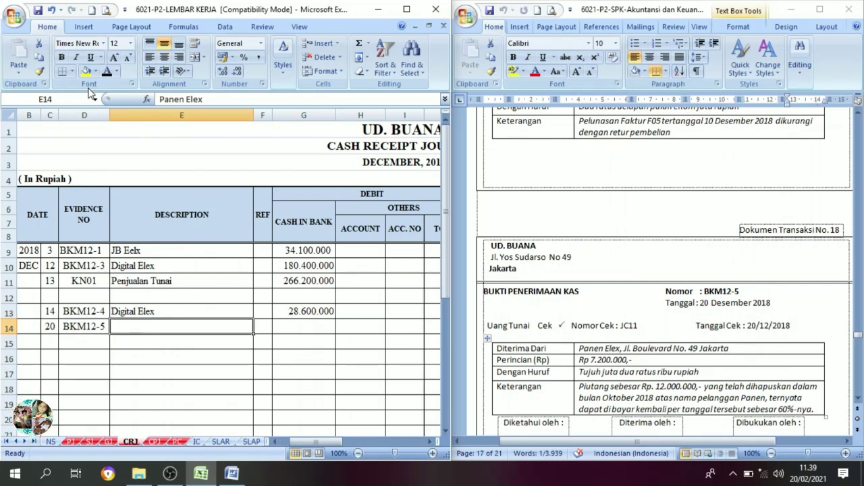
left_click(108, 71)
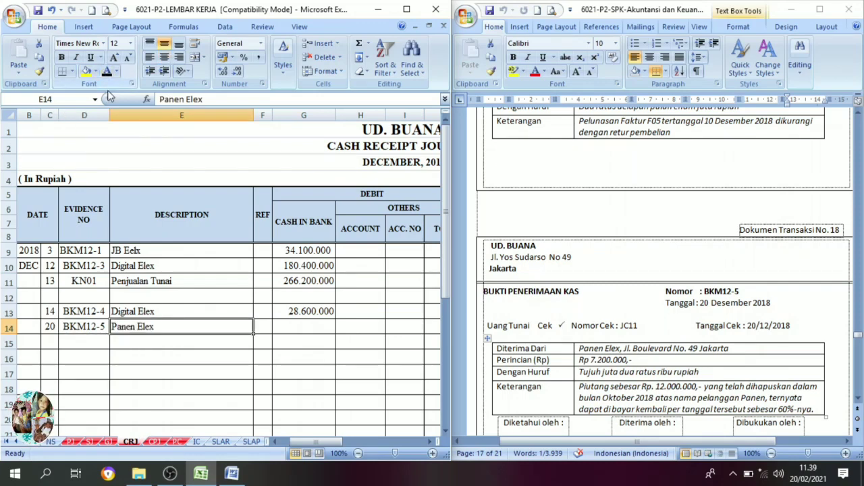
left_click(293, 327)
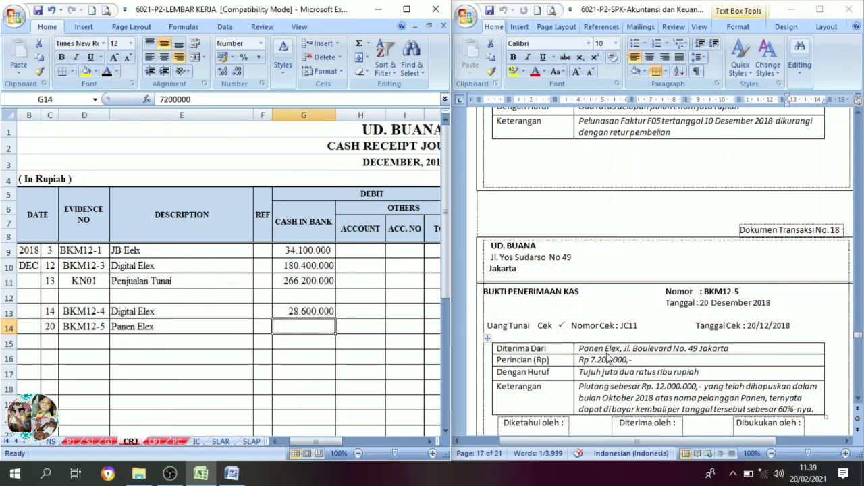
left_click(108, 72)
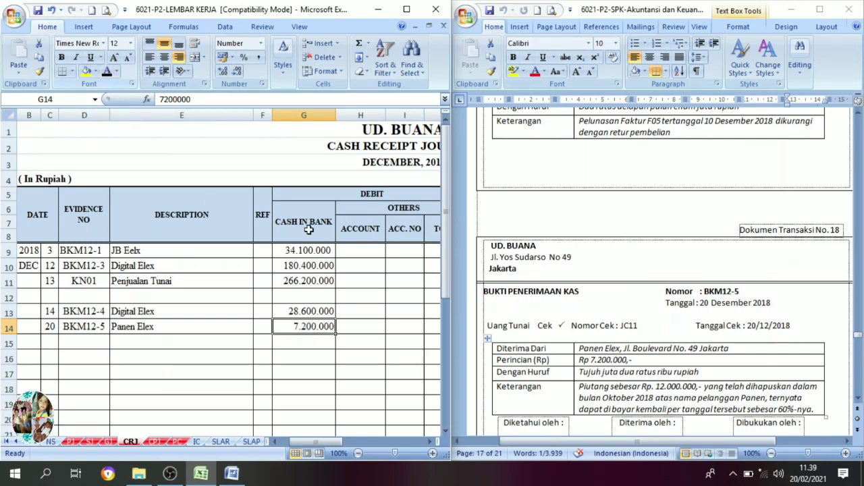
Set the credit account Allowance For Debtfull Debt in L14 of the cash receipt journal to black font.
left_click(427, 442)
left_click(428, 442)
left_click(428, 442)
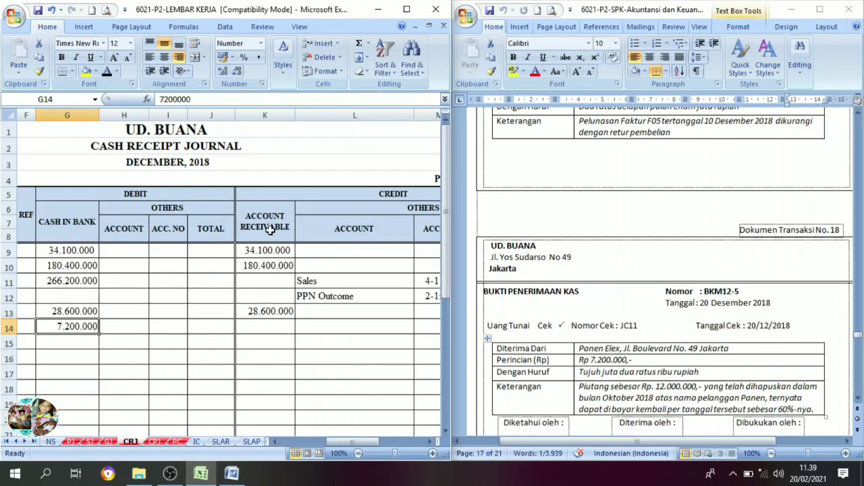
left_click(262, 332)
left_click(304, 329)
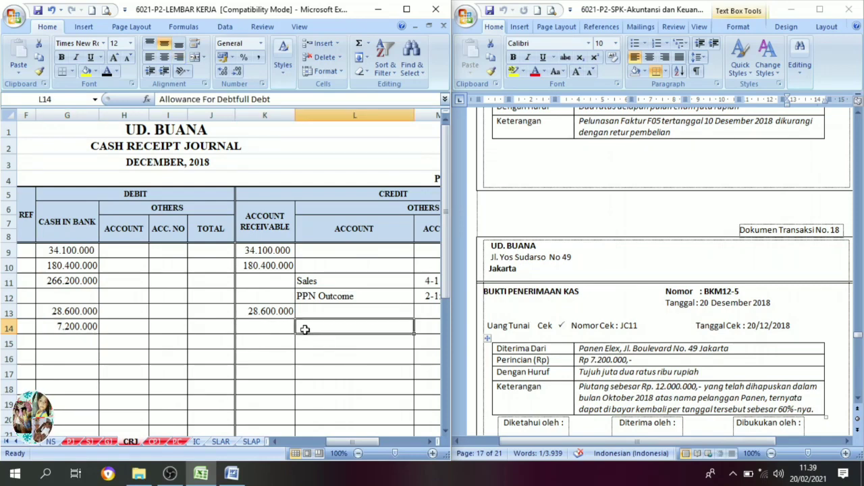
left_click(107, 71)
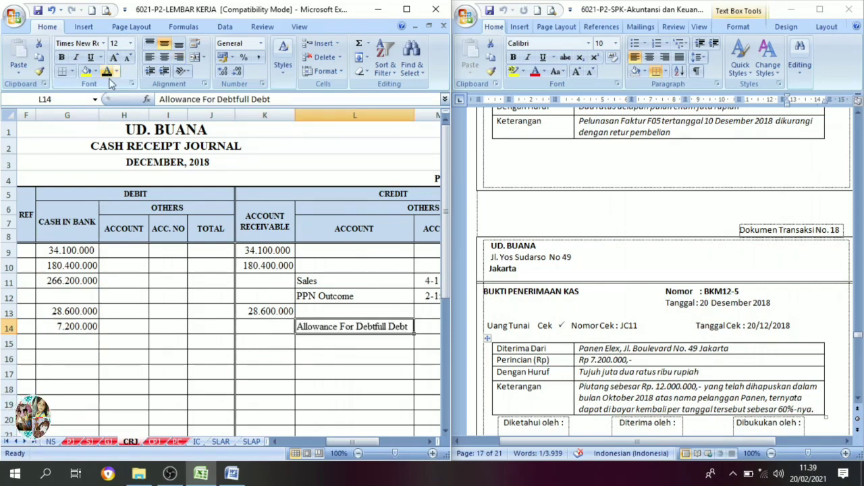
Set account number 1-1400 in M14 and the credit total 7.200.000 in N14 of the cash receipt journal to black font.
left_click(429, 442)
left_click(428, 442)
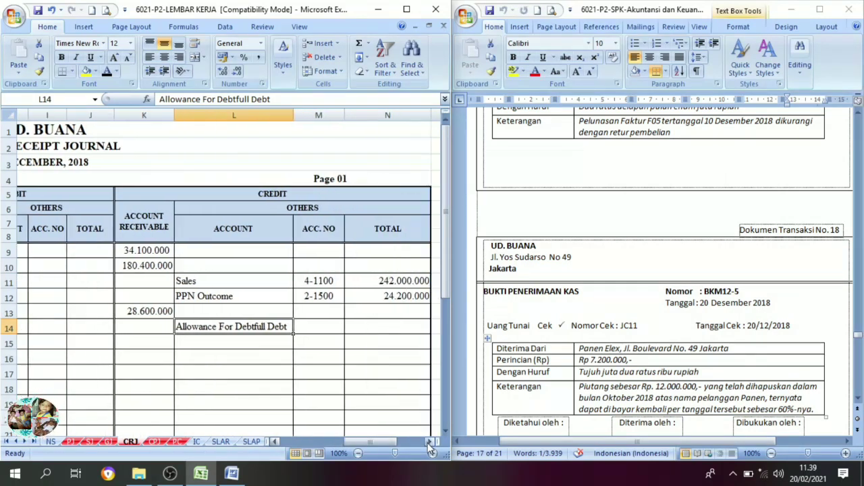
left_click(429, 442)
left_click(323, 327)
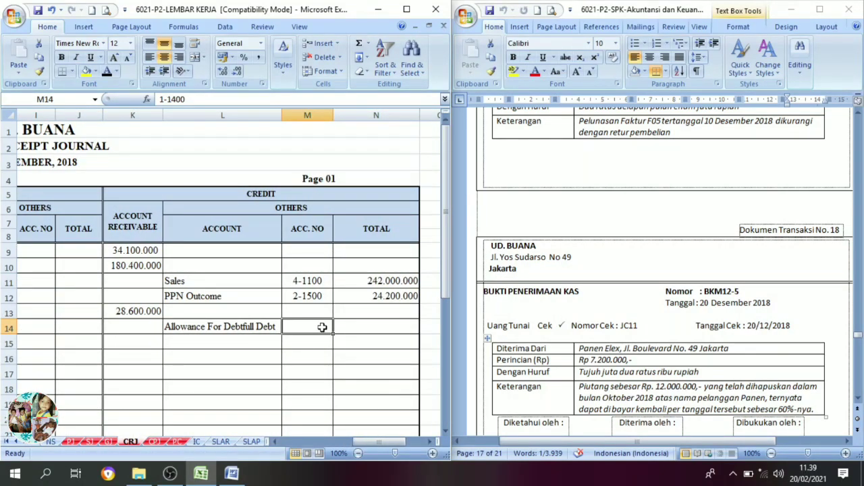
left_click(107, 73)
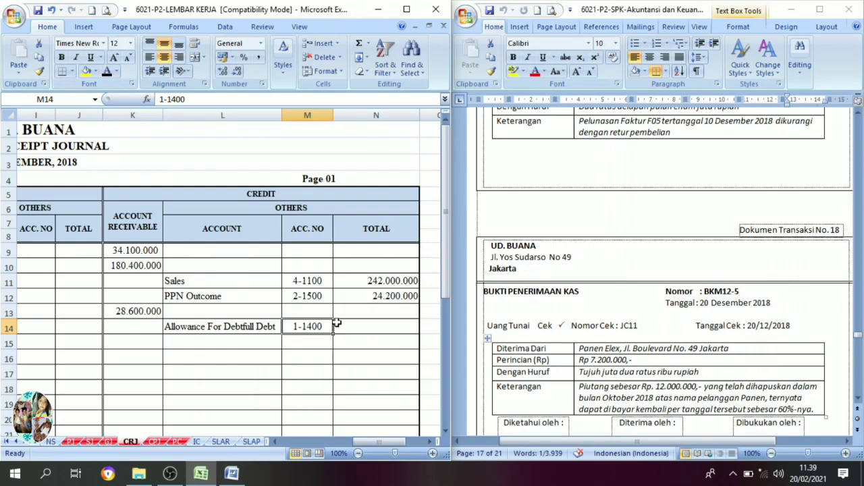
left_click(370, 326)
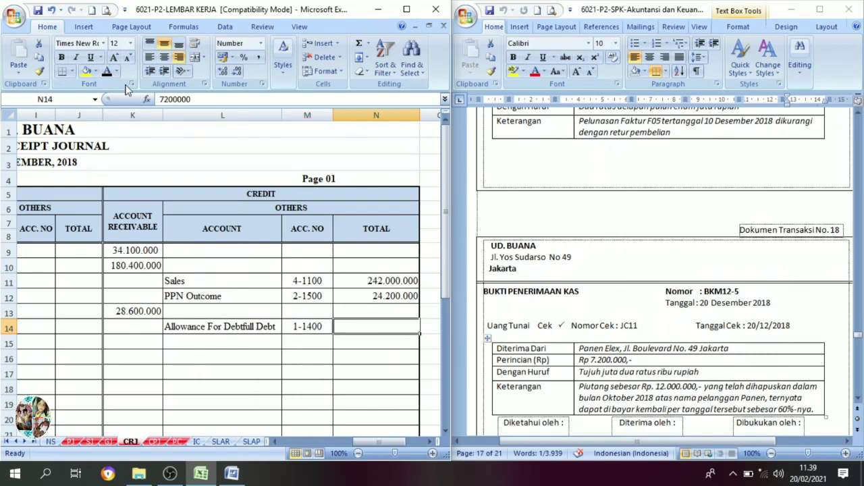
left_click(107, 72)
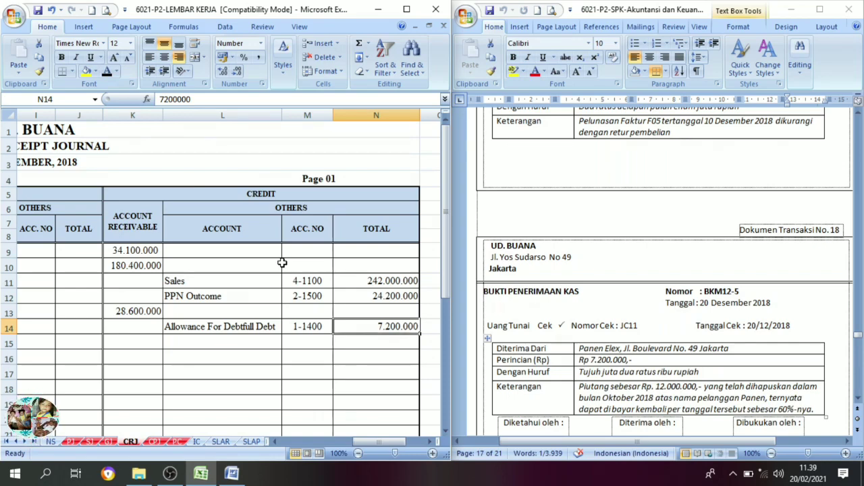
Bring up transaction document no. 19, invoice A17 from PT Sahabat Jaya, in Word and open the purchase journal PJ in the Excel workbook.
scroll(765, 290, "down", 3)
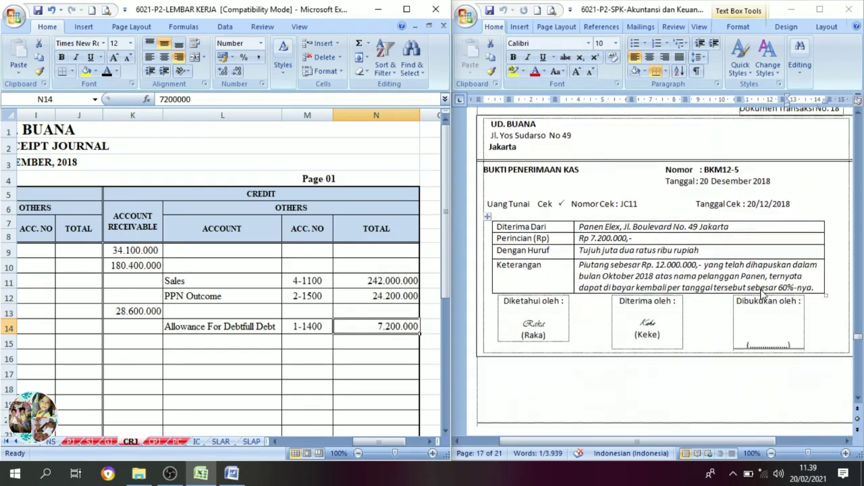
scroll(764, 297, "down", 6)
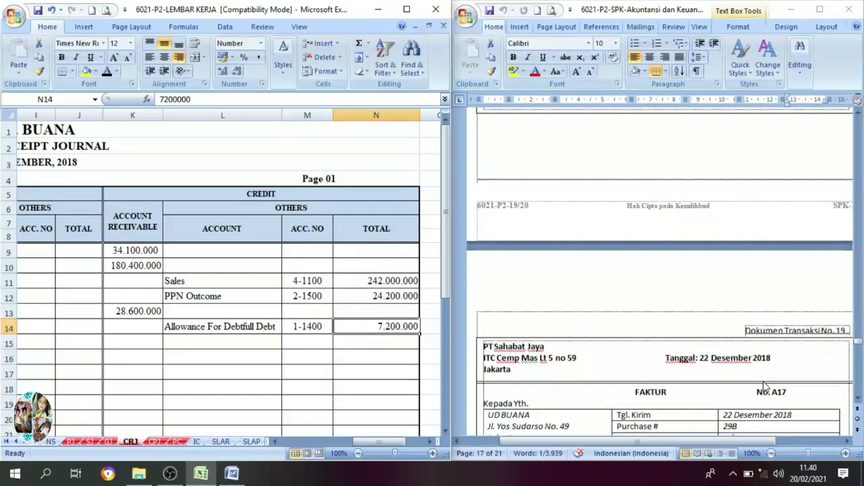
scroll(766, 387, "down", 1)
scroll(750, 392, "down", 4)
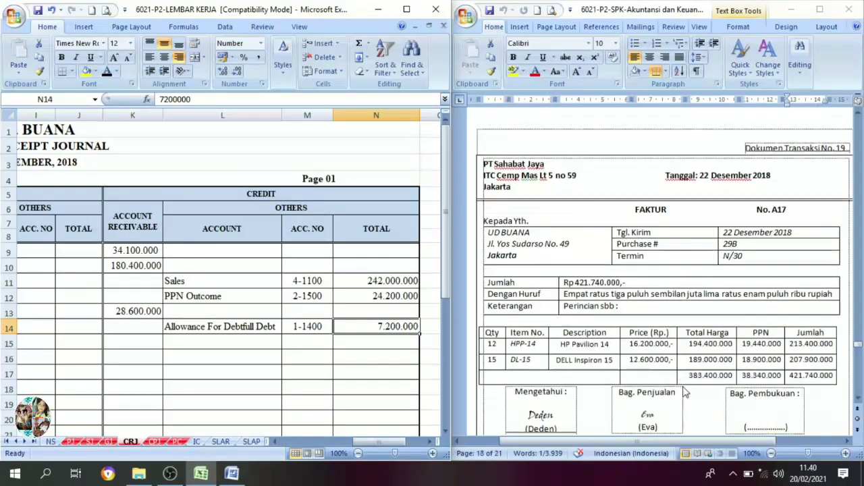
left_click(552, 166)
left_click_drag(555, 166, 508, 167)
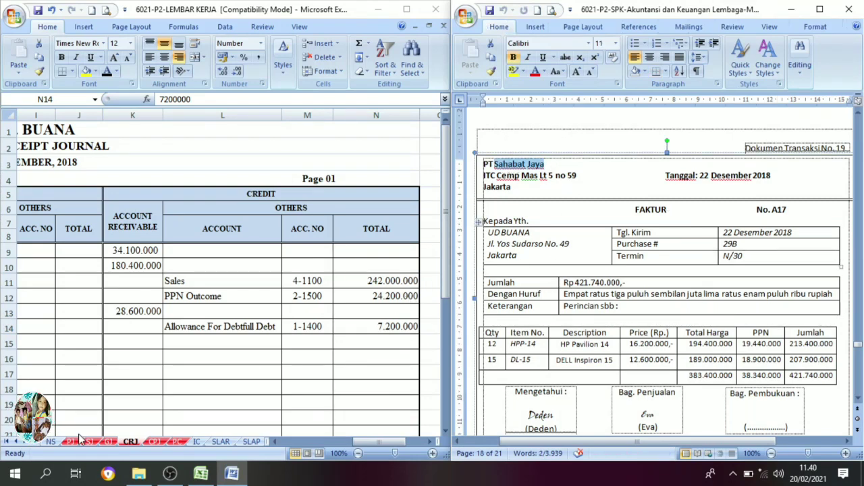
left_click(162, 369)
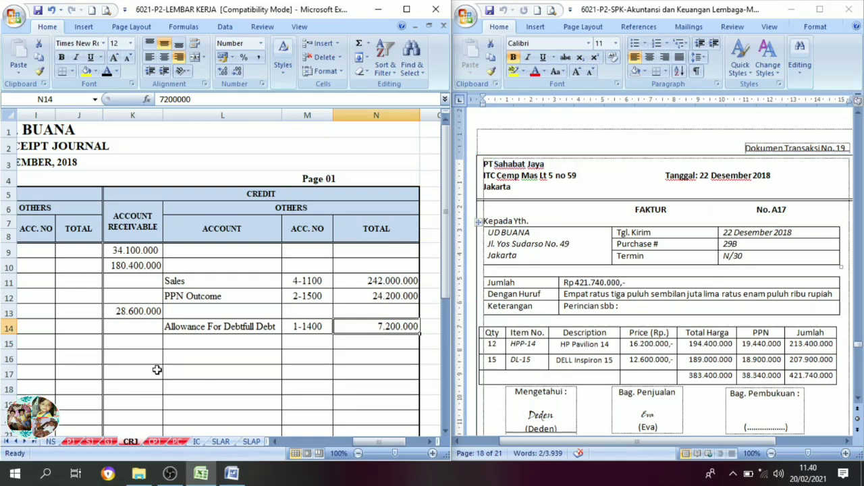
left_click(71, 441)
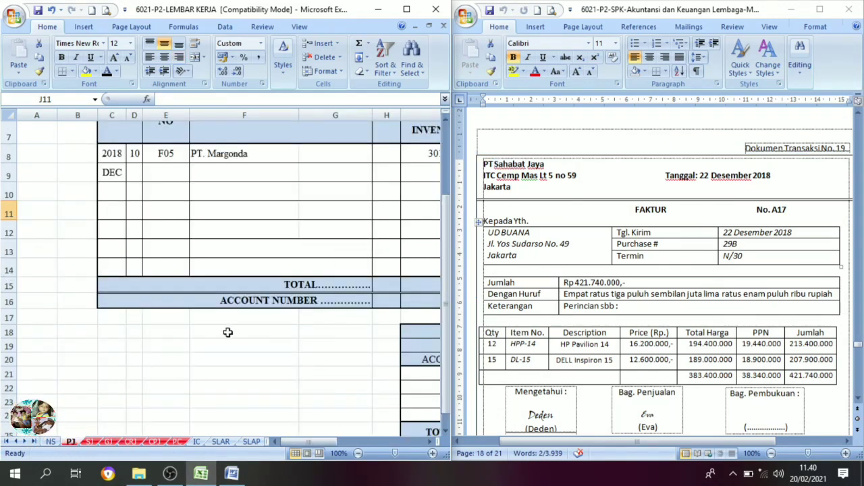
Set date 22, invoice number A17 and description PT. Sahabat Jaya in row 9 of the purchase journal to black font.
scroll(228, 333, "up", 2)
left_click(135, 281)
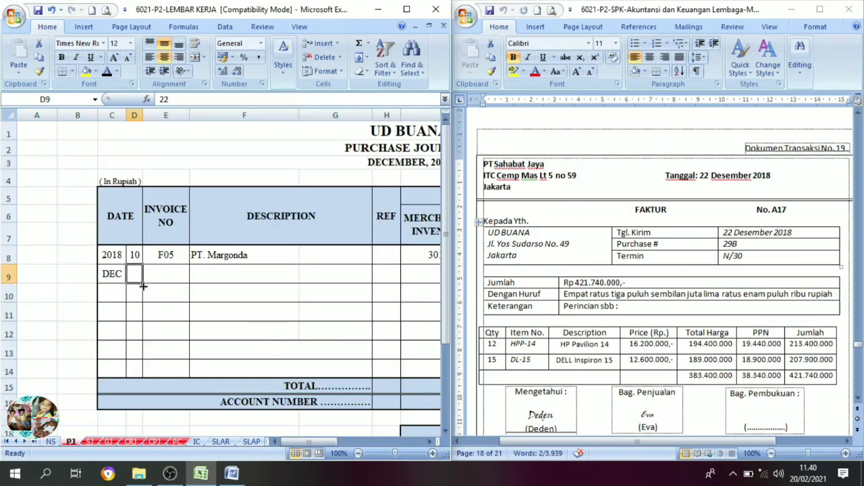
left_click(106, 71)
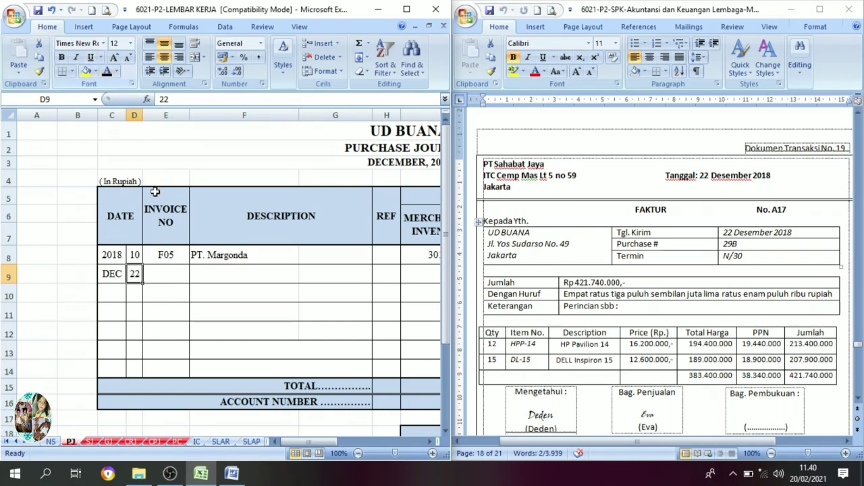
left_click(174, 280)
left_click(107, 72)
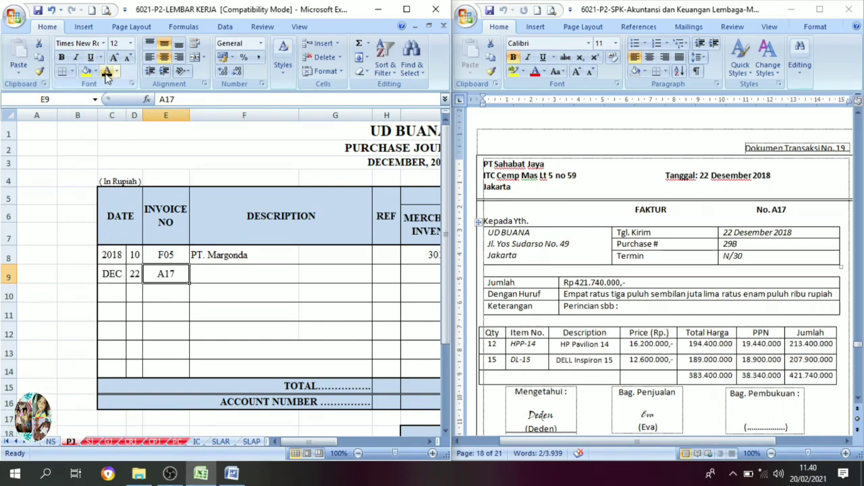
left_click(215, 273)
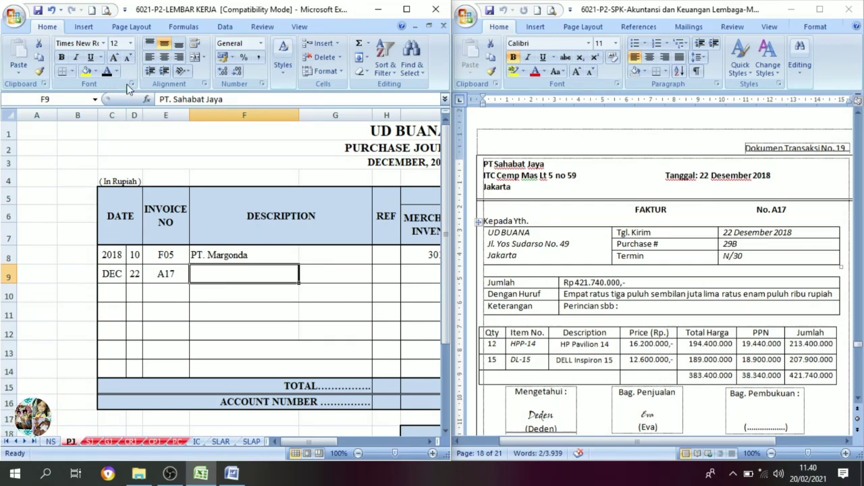
left_click(106, 71)
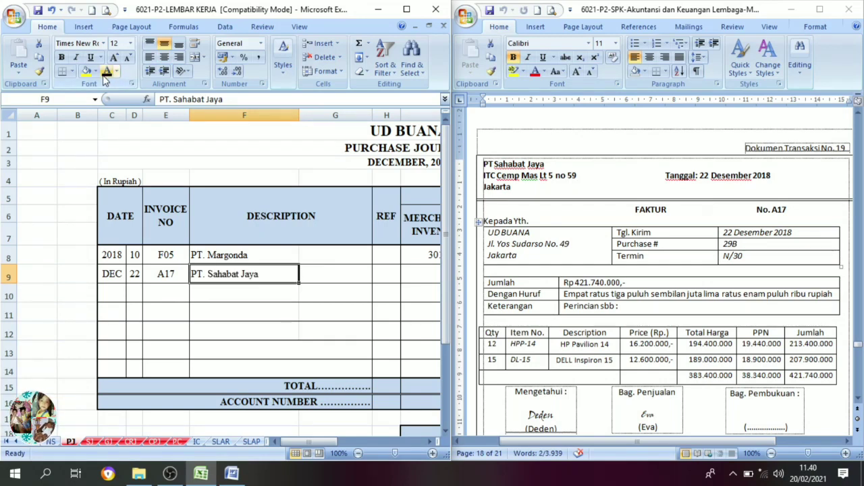
Set Merchandise Inventory 383.400.000, VAT-In 38.340.000 and Account Payable 421.740.000 in row 9 of the purchase journal to black font.
left_click(429, 443)
left_click(429, 442)
left_click(429, 442)
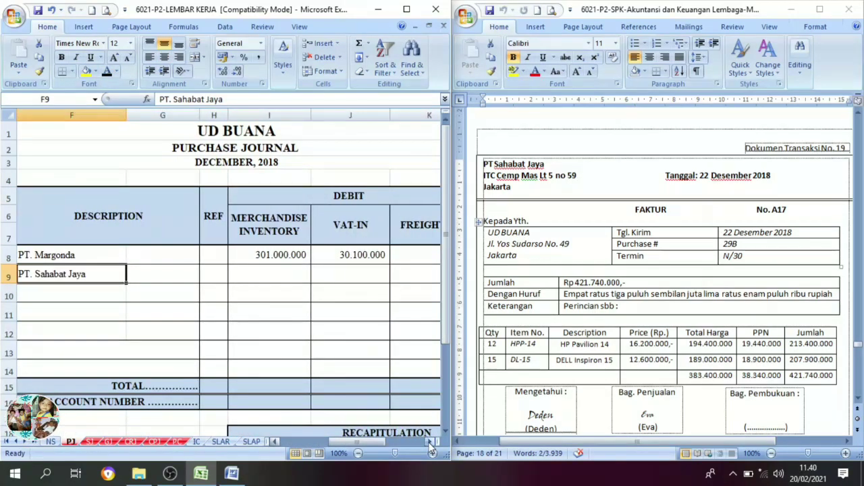
left_click(429, 443)
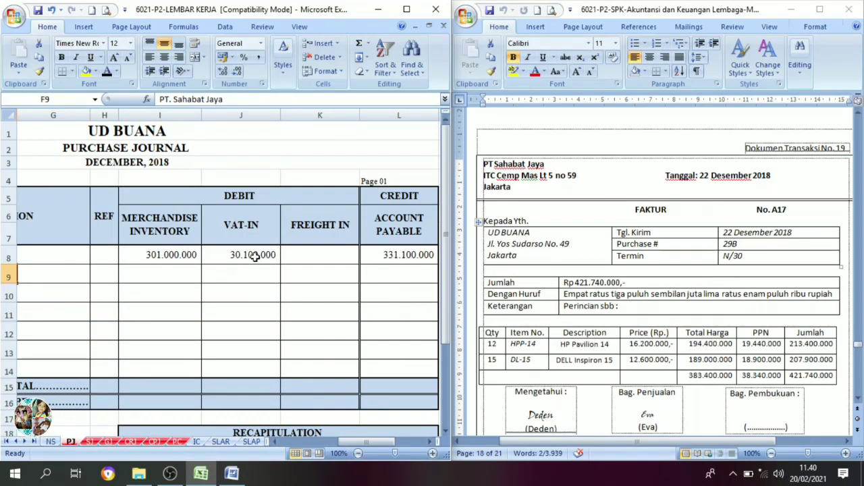
left_click(176, 273)
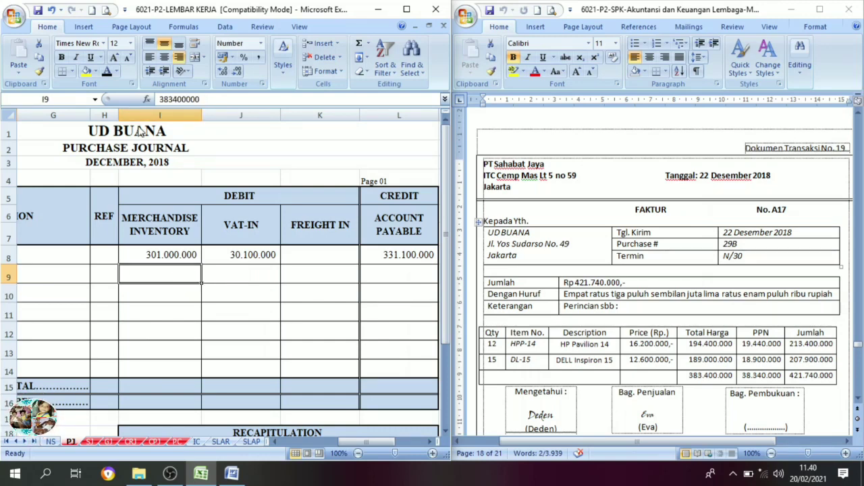
left_click(107, 71)
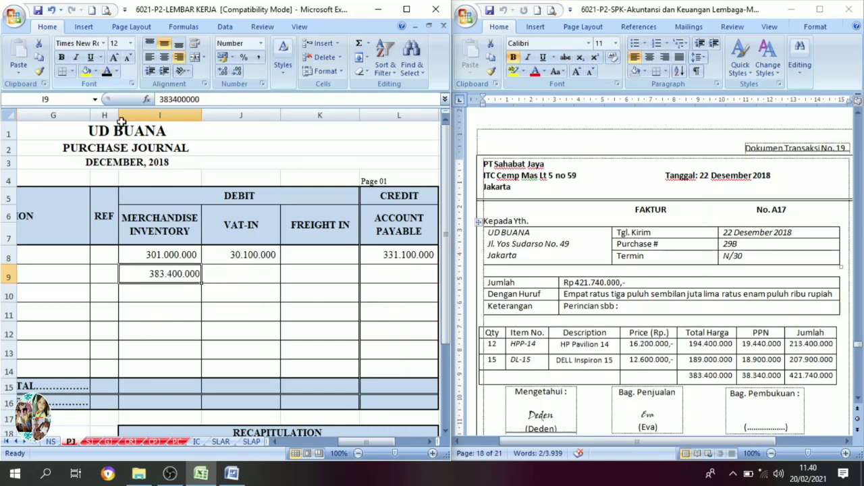
left_click(249, 276)
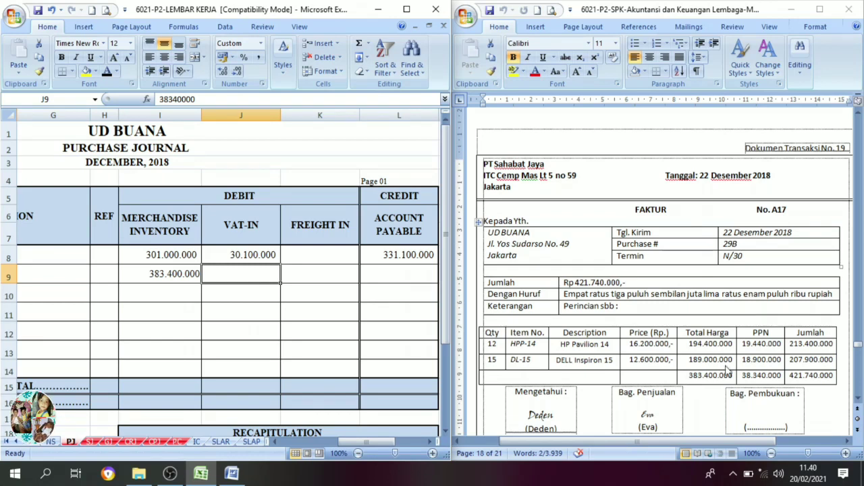
left_click(108, 73)
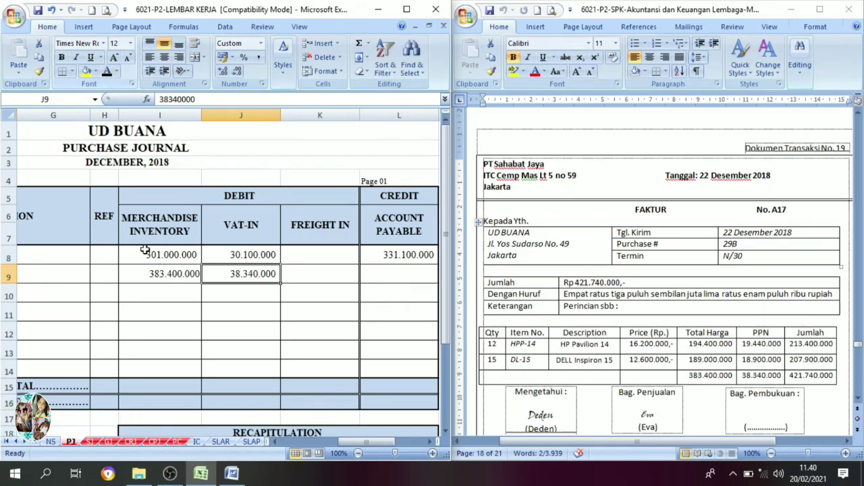
left_click_drag(160, 274, 231, 282)
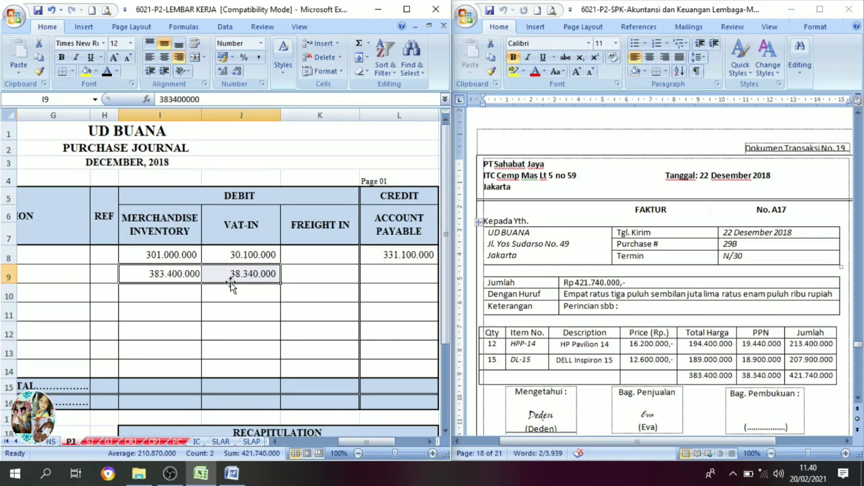
left_click(395, 276)
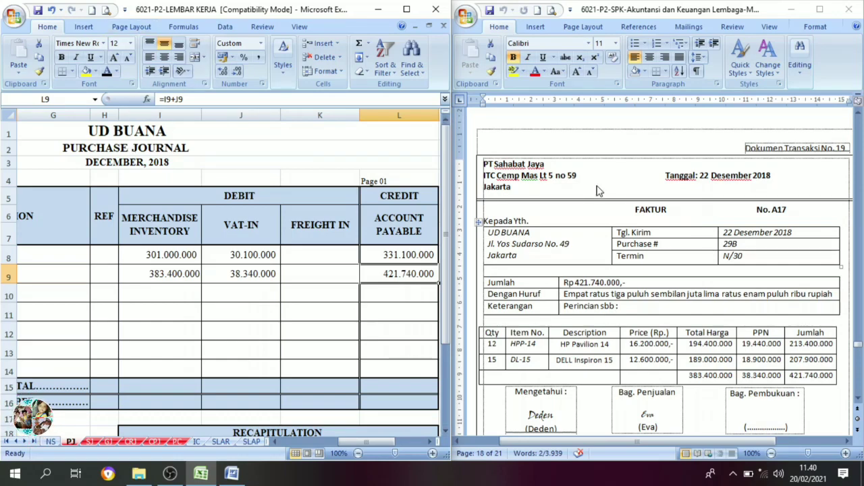
Bring up transaction document no. 20, cash payment voucher BKK12-6, in Word and open the cash payment journal CPJ in the Excel workbook.
scroll(728, 247, "down", 1)
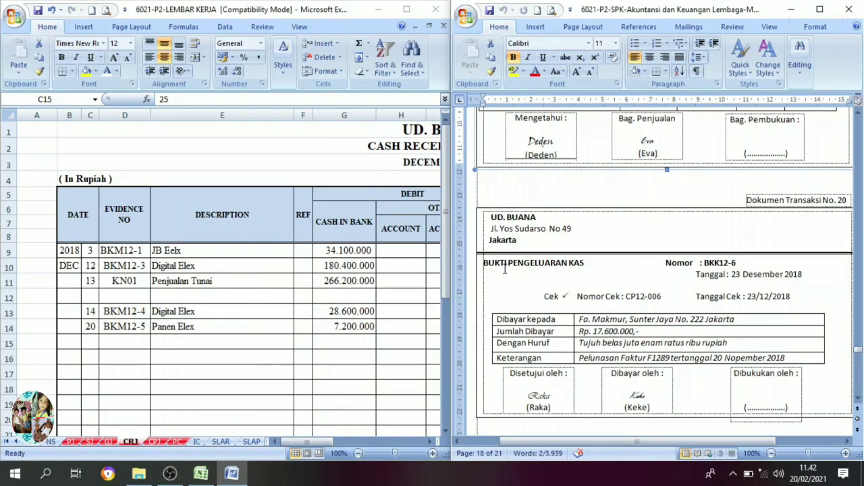
left_click(161, 445)
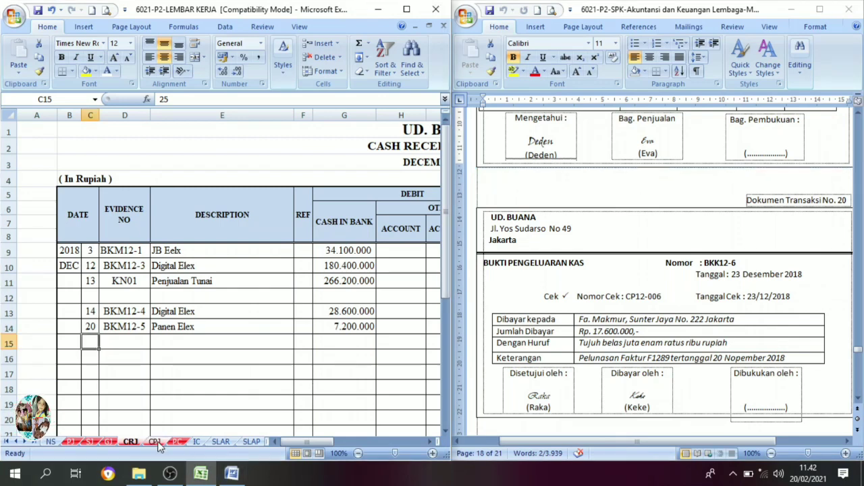
Set date 23, evidence number BKK12-6 and description Fa. Makmur in row 14 of the cash payment journal CPJ to black font.
left_click(156, 442)
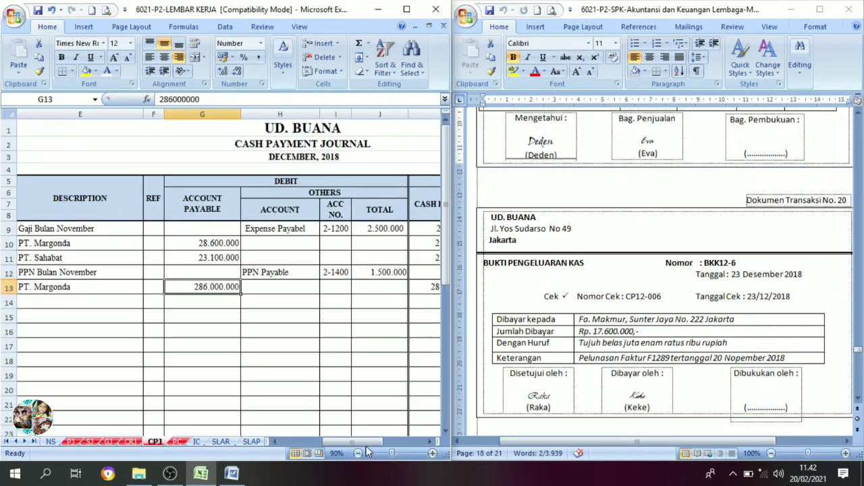
left_click_drag(365, 443, 339, 441)
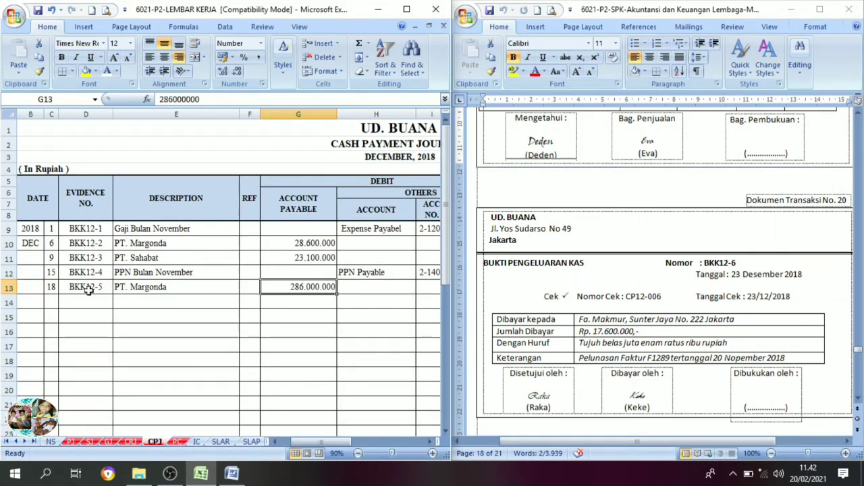
left_click(52, 301)
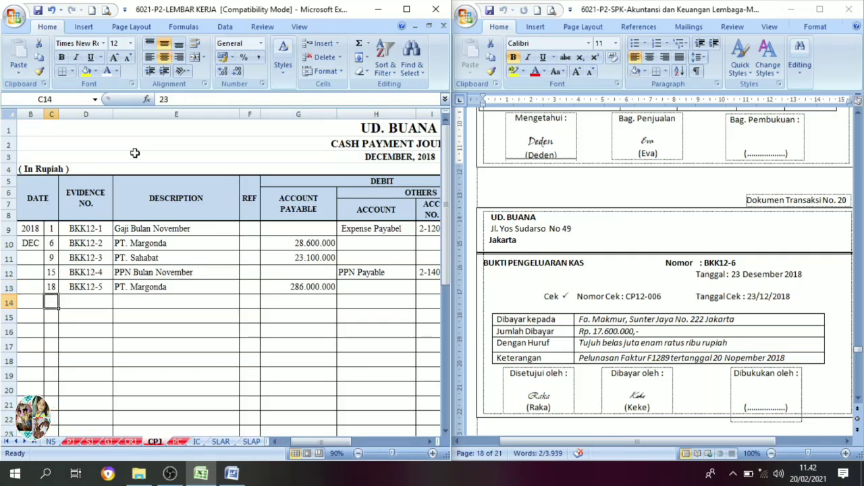
left_click(118, 73)
left_click(135, 86)
left_click(76, 304)
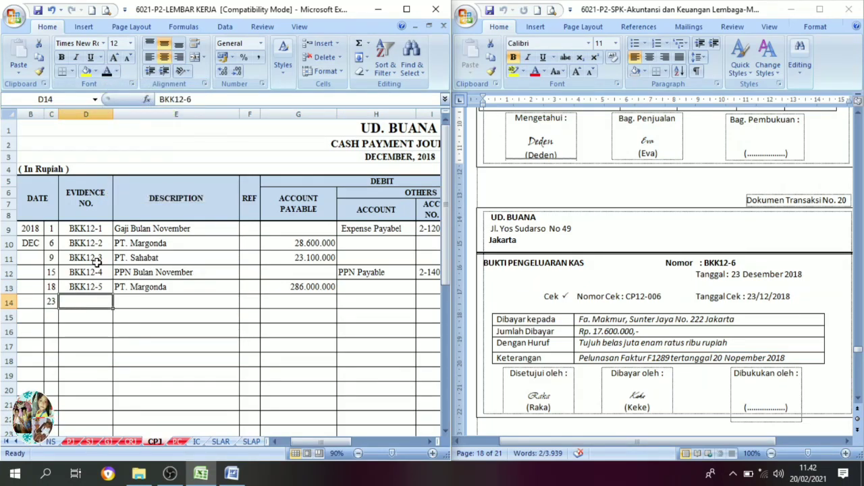
left_click(109, 73)
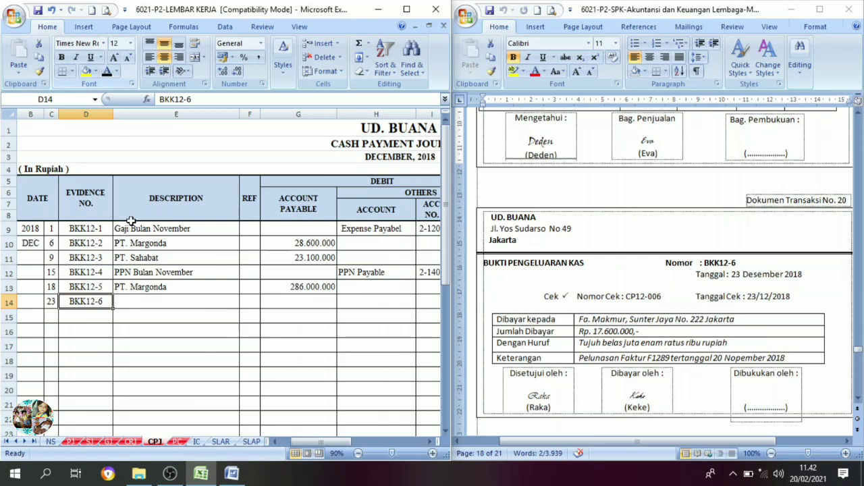
left_click(140, 306)
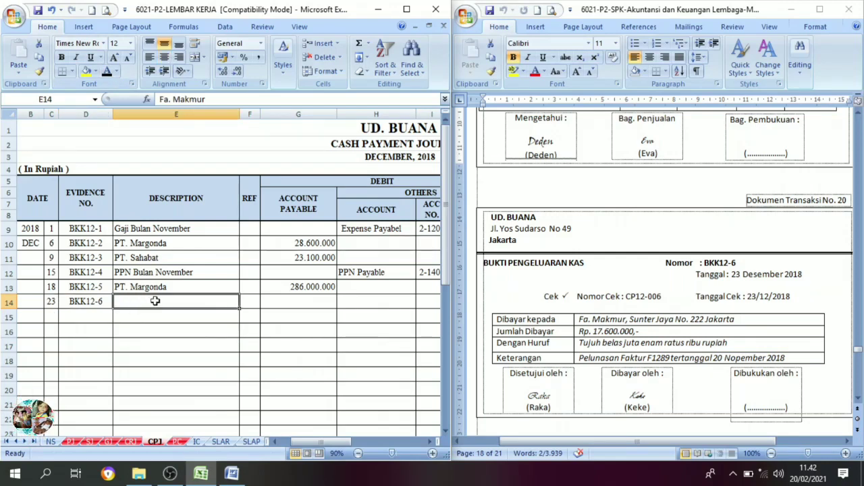
left_click(107, 72)
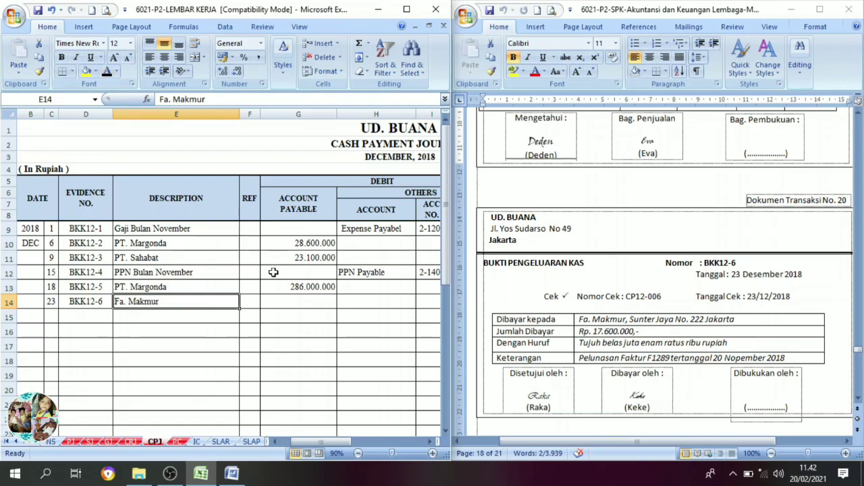
Set Account Payable 17.600.000 and Cash in Bank 17.600.000 in row 14 of the cash payment journal to black font.
left_click(280, 302)
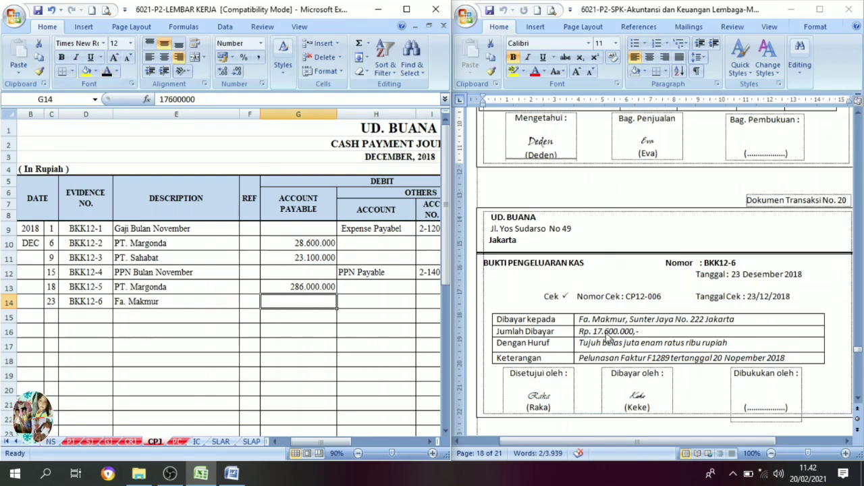
left_click(106, 72)
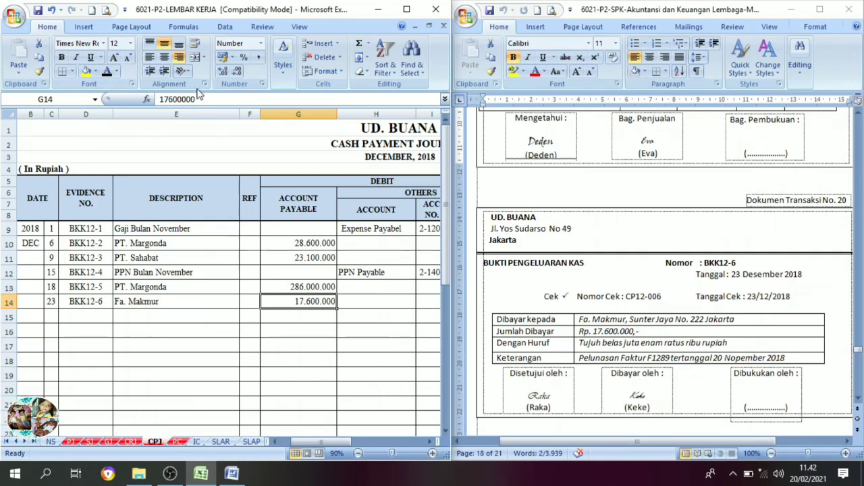
scroll(425, 441, "right", 4)
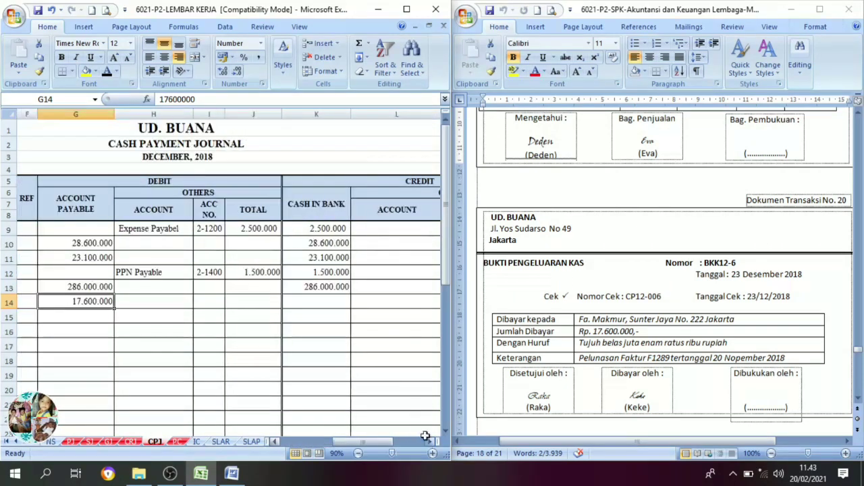
left_click(324, 302)
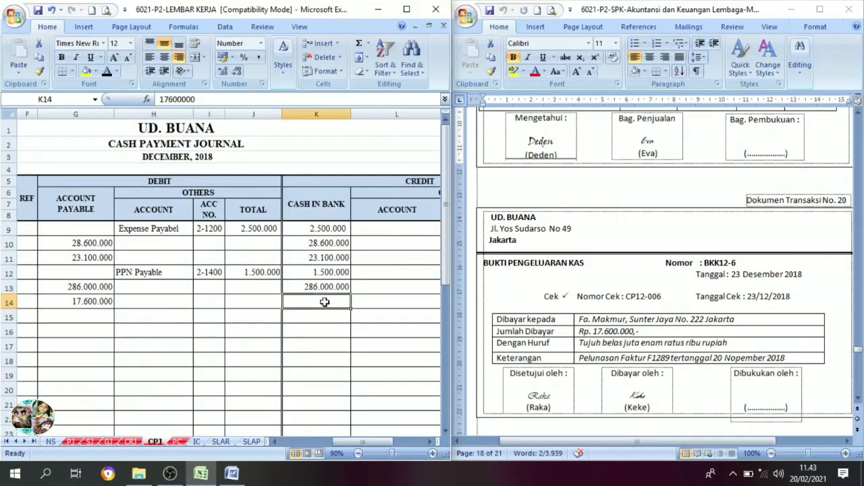
left_click(106, 72)
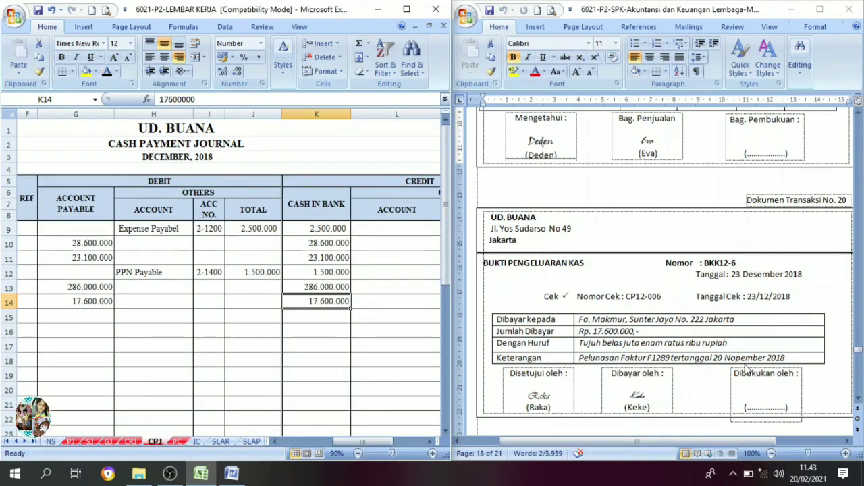
left_click(91, 305)
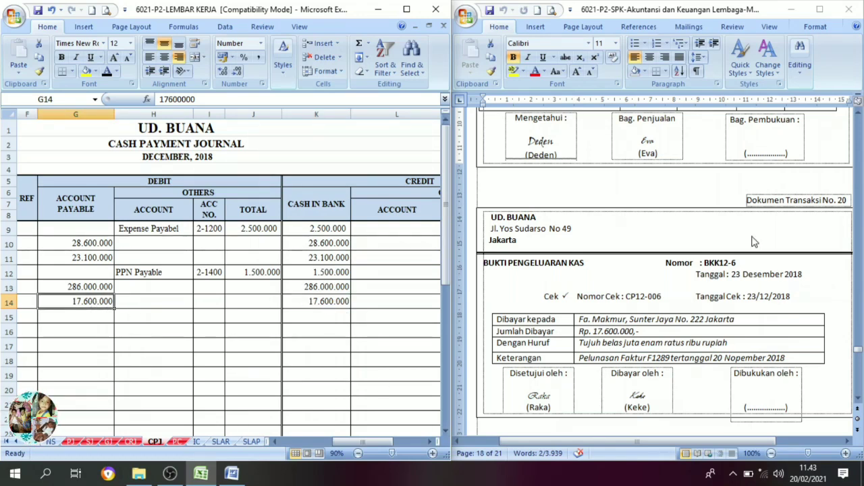
Bring up transaction document no. 21, cash receipt voucher BKM12-6, in Word and open the cash receipt journal CRJ in the Excel workbook.
scroll(666, 380, "down", 8)
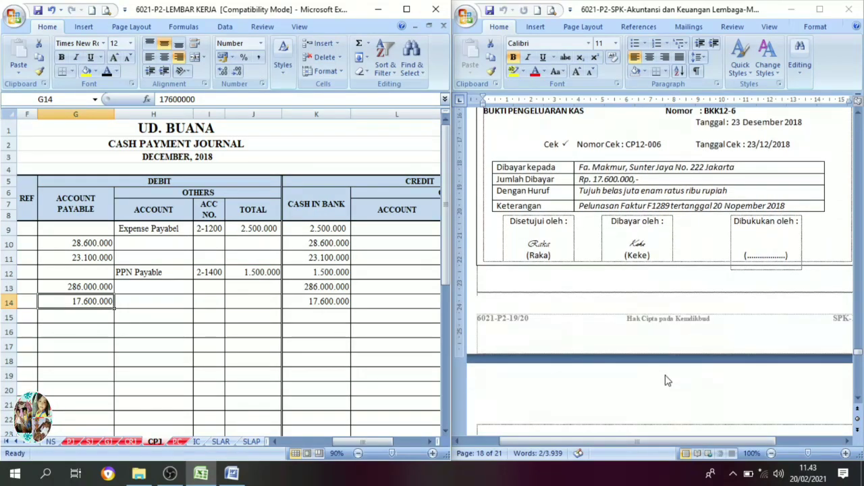
scroll(666, 380, "down", 3)
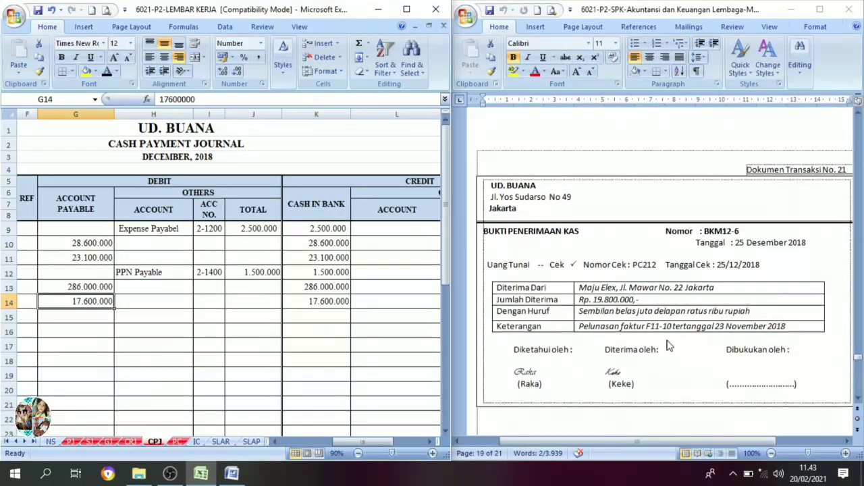
scroll(591, 324, "down", 1)
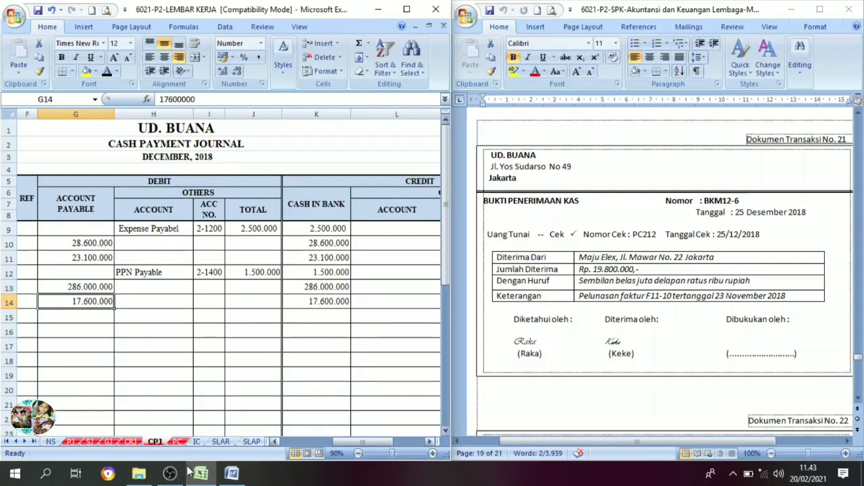
left_click(130, 443)
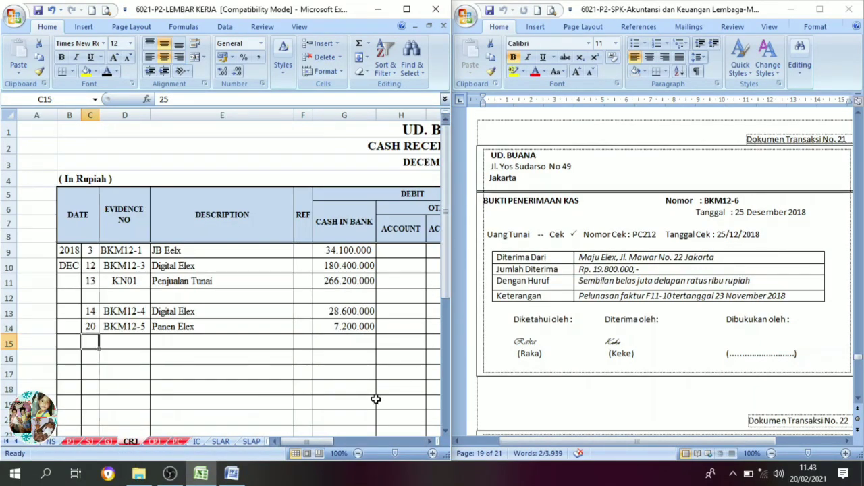
left_click_drag(322, 442, 299, 446)
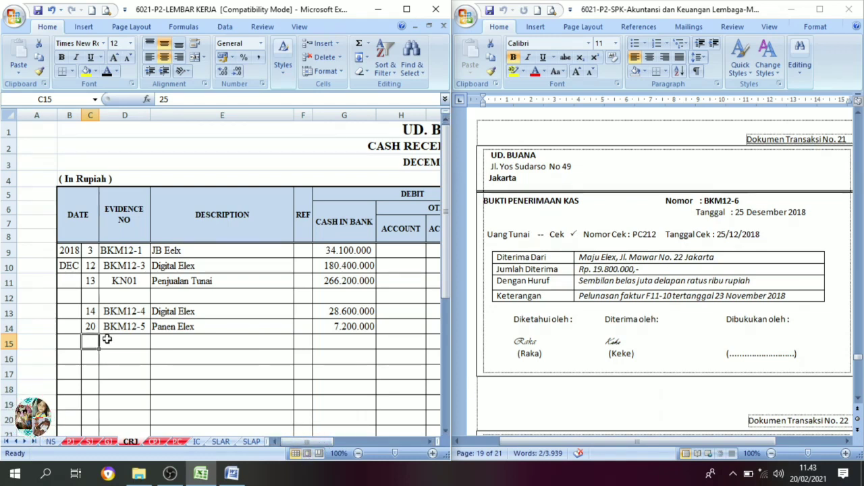
Set date 25, evidence number BKM12-6 and description Maju Elex in row 15 of the cash receipt journal to black font.
left_click(107, 71)
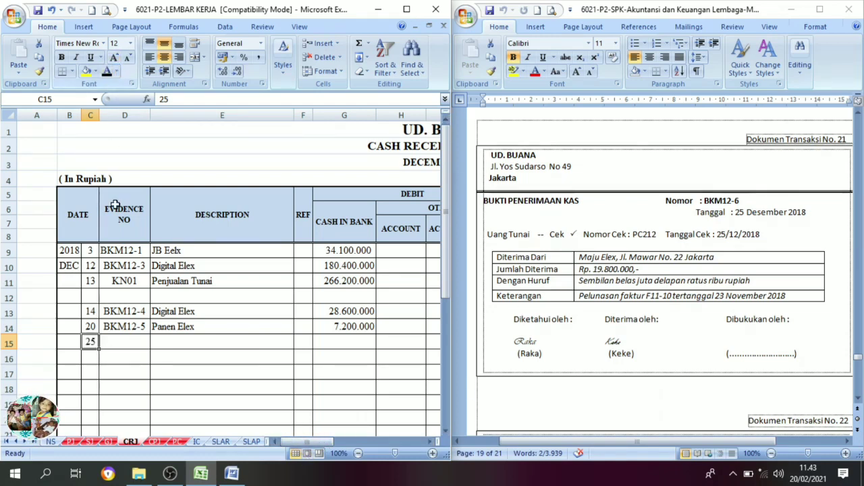
left_click(116, 340)
left_click(108, 72)
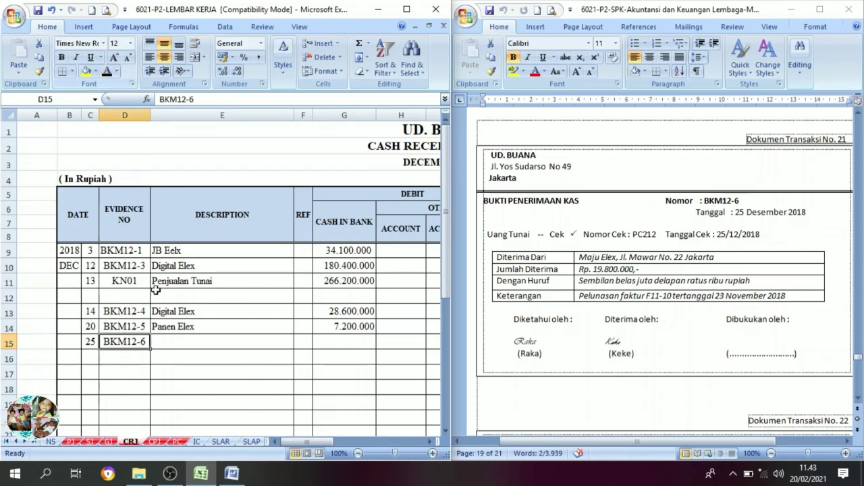
left_click(179, 347)
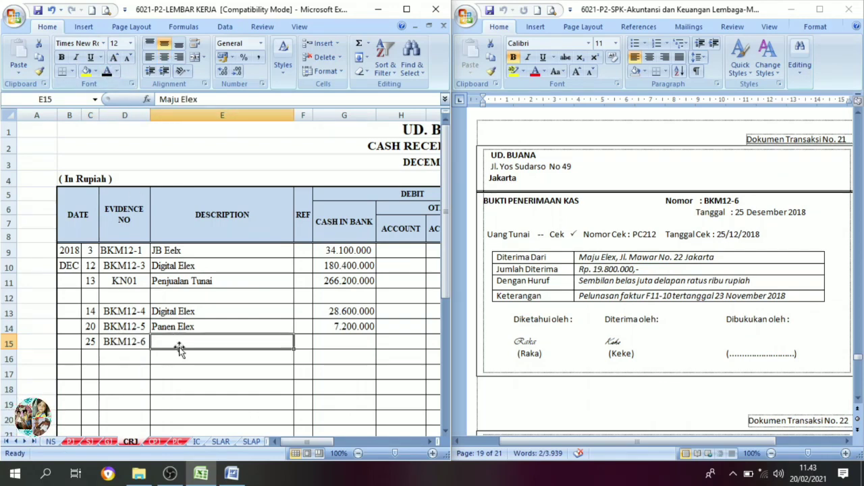
left_click(108, 72)
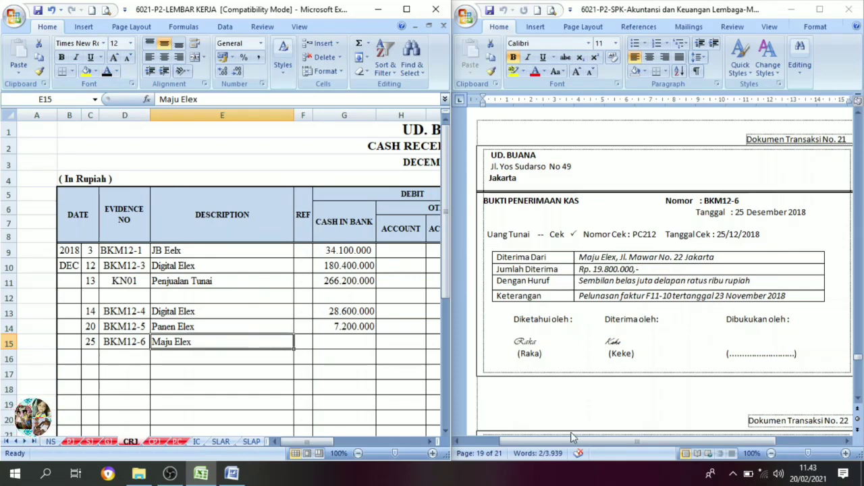
Set the Cash in Bank debit of 19.800.000 in row 15 of the cash receipt journal to black font.
left_click(430, 443)
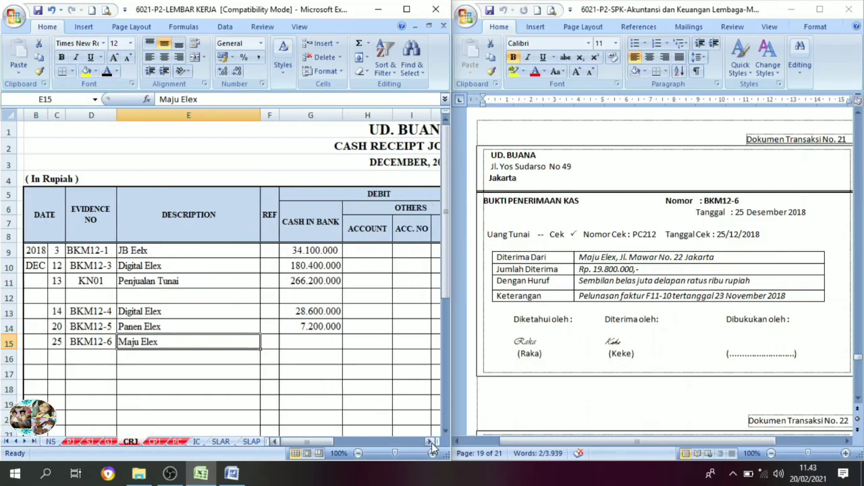
left_click(431, 443)
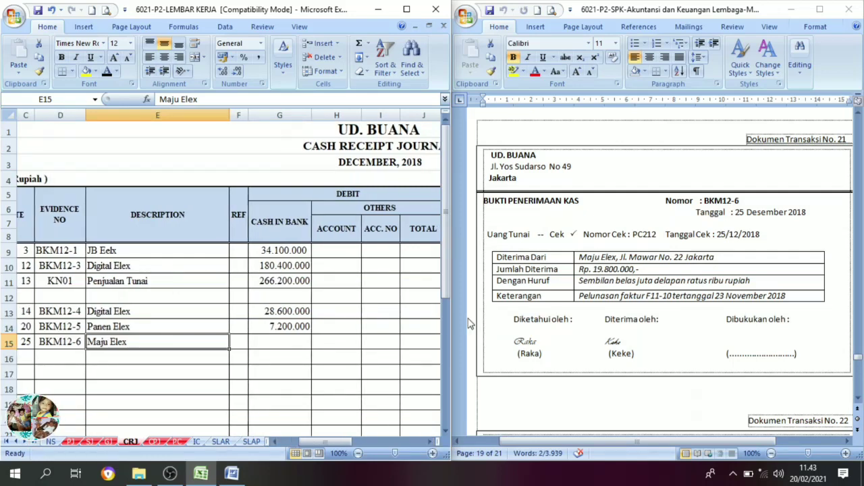
left_click(286, 342)
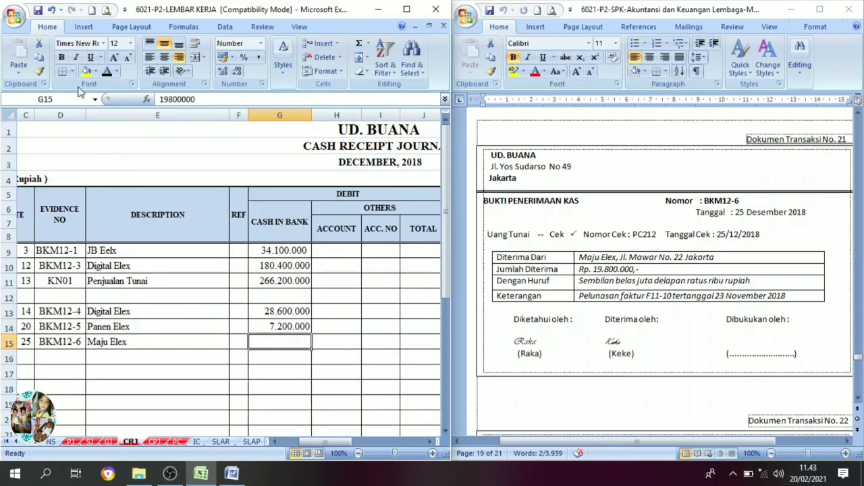
left_click(105, 72)
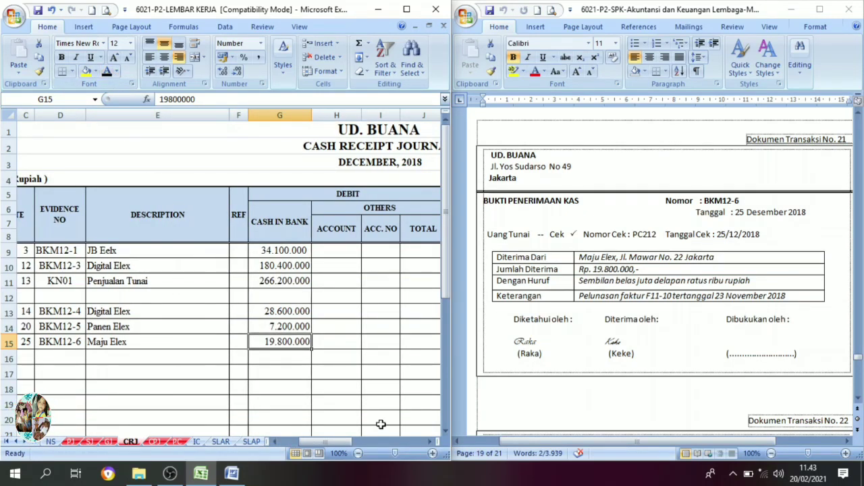
Check Maju Elex's total for invoice F-11/10 in the November trade receivables balance list, Daftar Saldo Piutang Dagang, in the Word document.
left_click(426, 443)
left_click(425, 442)
left_click(425, 442)
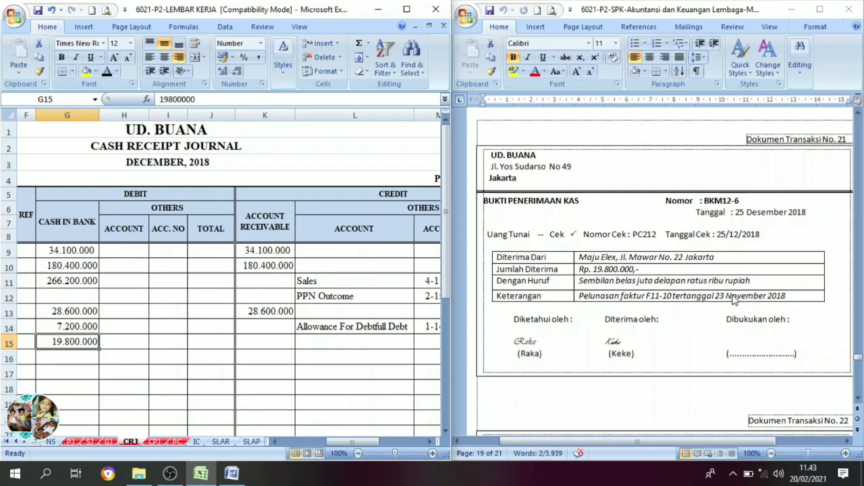
scroll(735, 300, "up", 10)
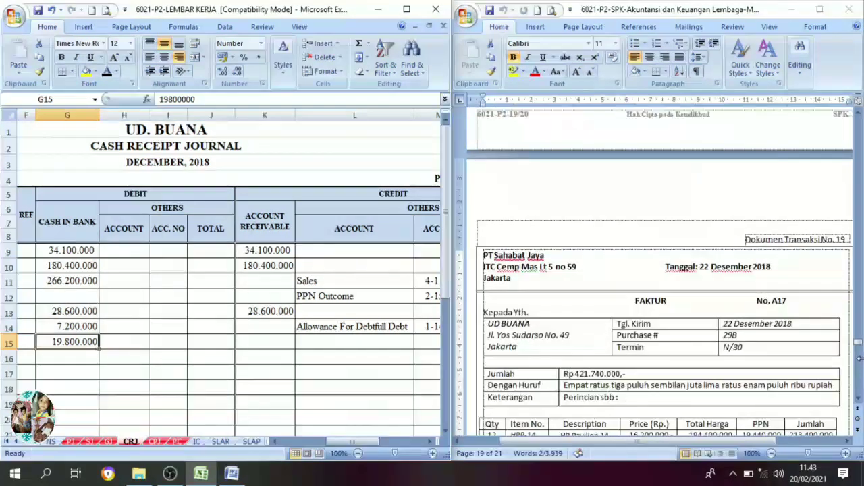
left_click_drag(857, 344, 858, 210)
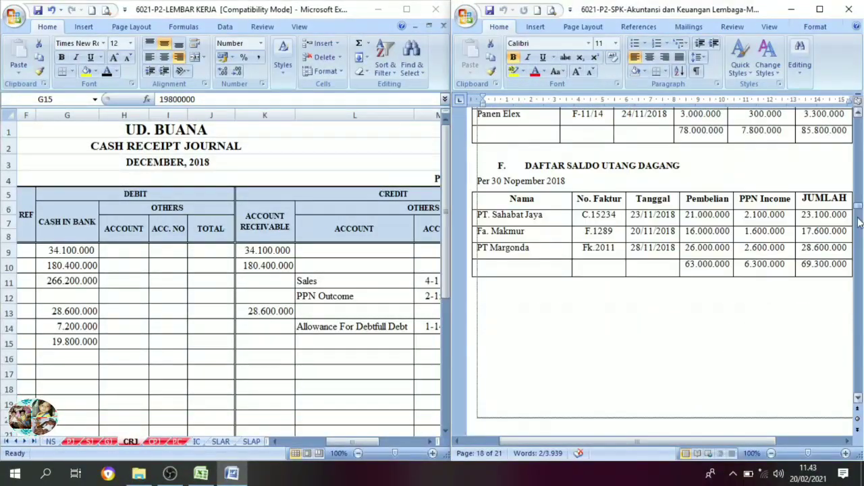
scroll(564, 327, "up", 2)
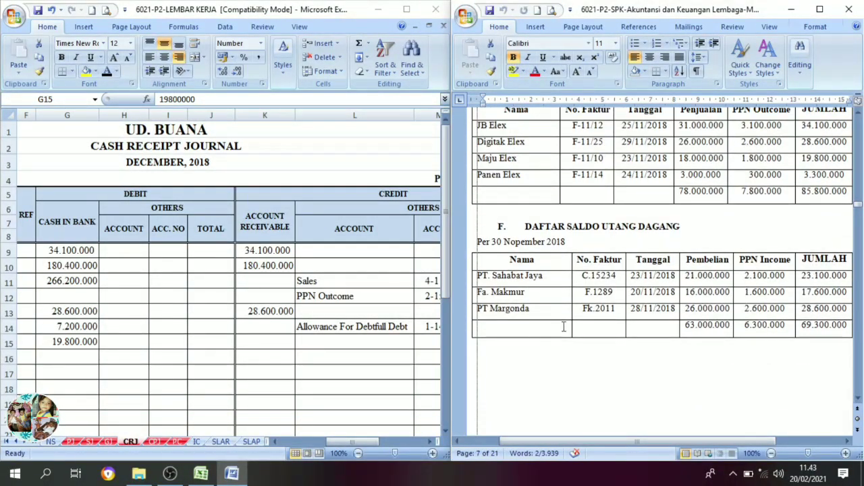
scroll(510, 262, "up", 2)
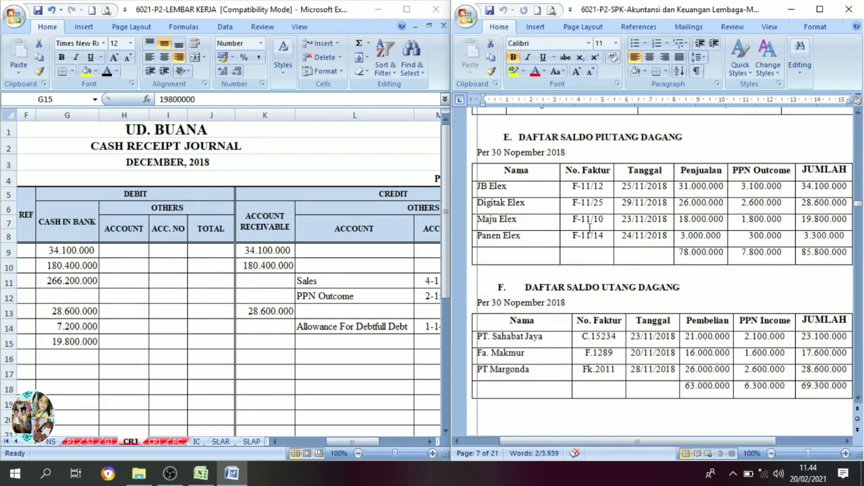
left_click(847, 442)
left_click(847, 442)
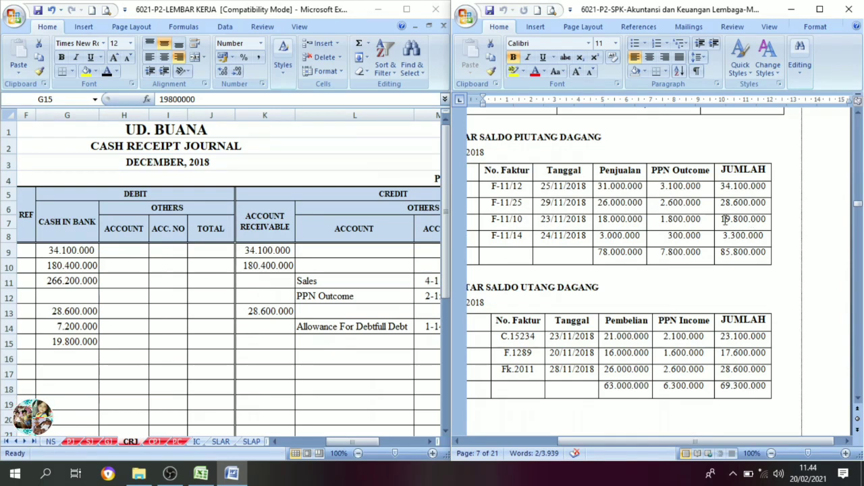
left_click_drag(721, 219, 767, 220)
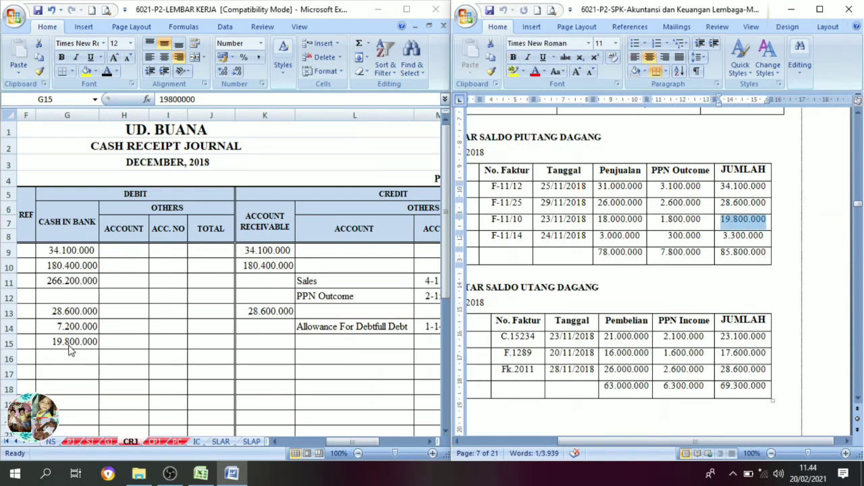
Set the Account Receivable credit of 19.800.000 in row 15 of the cash receipt journal to black font.
key("alt+Tab")
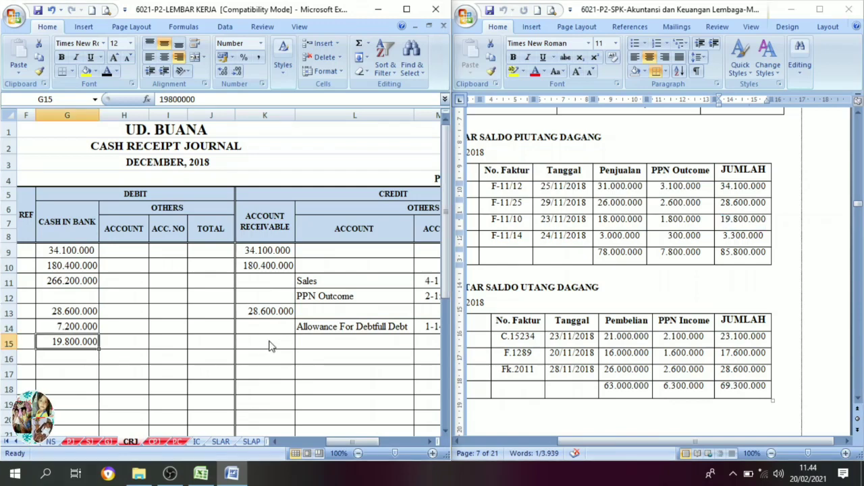
left_click(266, 342)
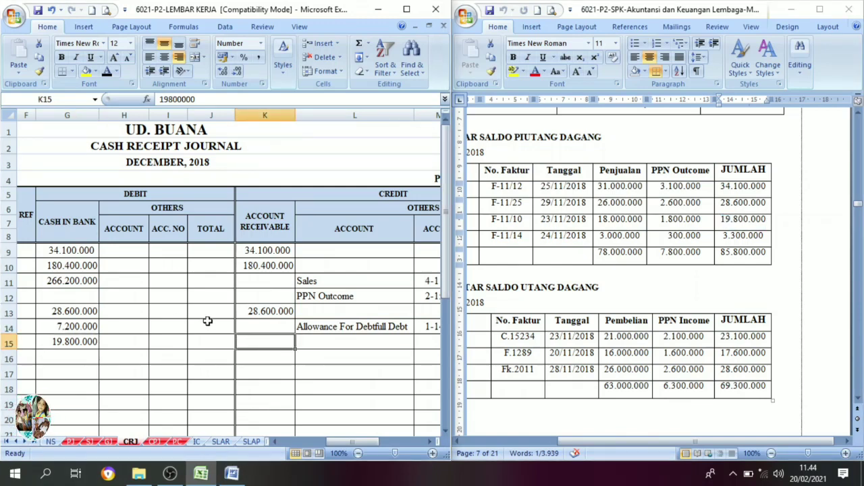
left_click(107, 73)
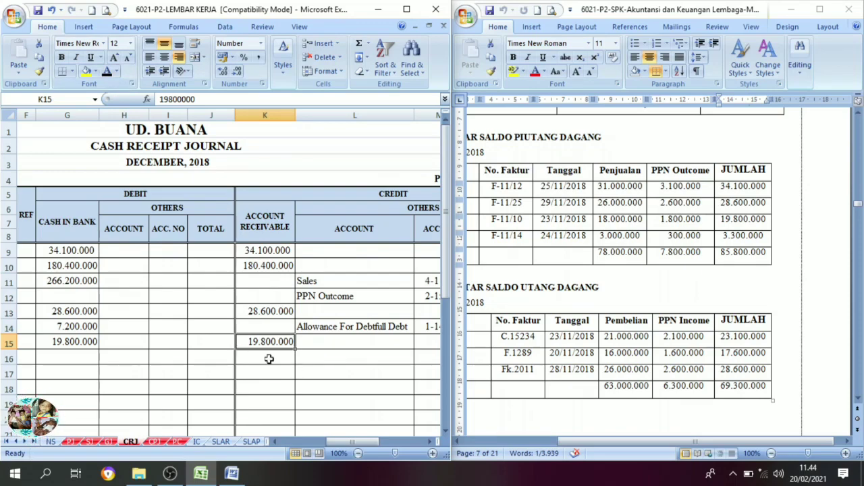
Bring up transaction document no. 22, petty cash voucher V12-4, in Word and open the petty cash journal PC in the Excel workbook.
scroll(859, 255, "down", 4)
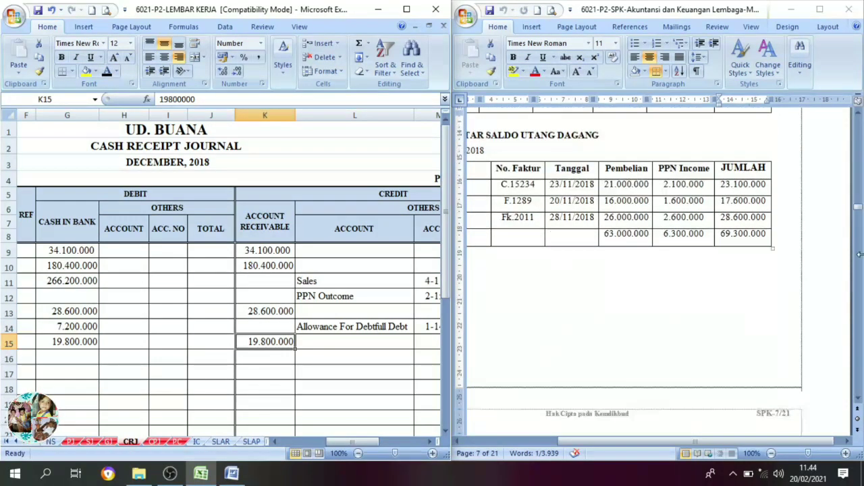
left_click_drag(860, 214, 860, 340)
scroll(740, 329, "down", 12)
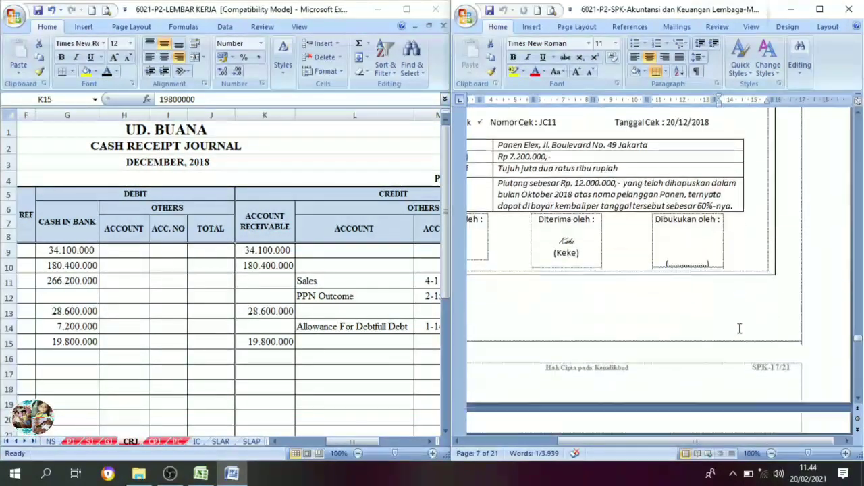
scroll(741, 331, "down", 10)
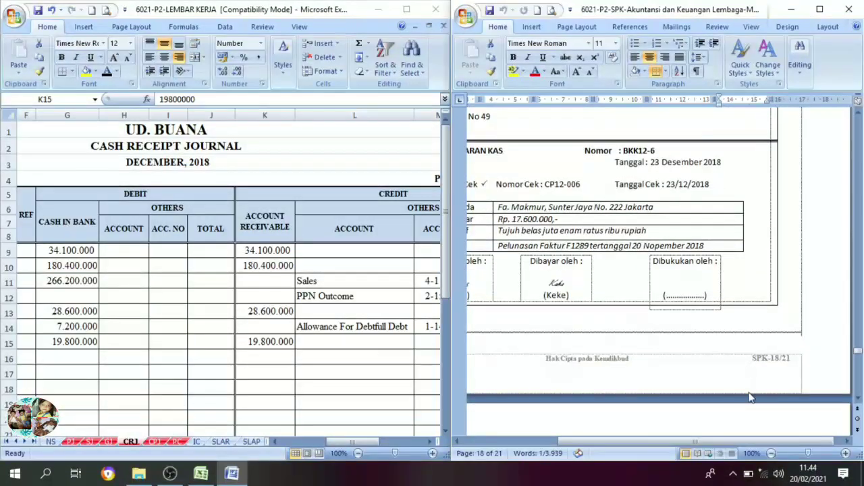
left_click_drag(748, 441, 689, 442)
scroll(761, 363, "up", 4)
scroll(762, 364, "down", 10)
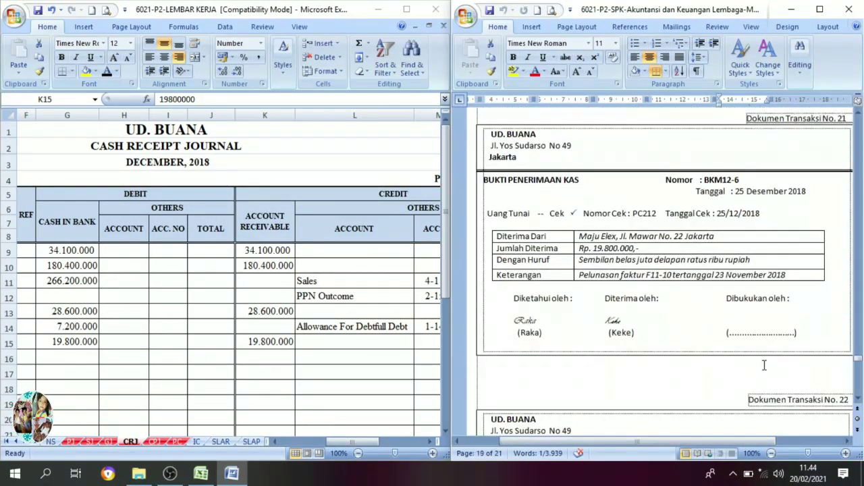
scroll(736, 320, "down", 5)
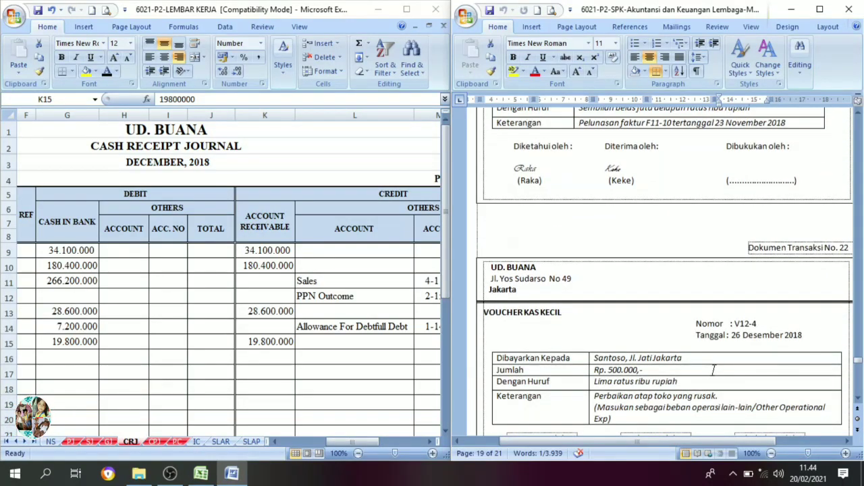
scroll(702, 370, "down", 1)
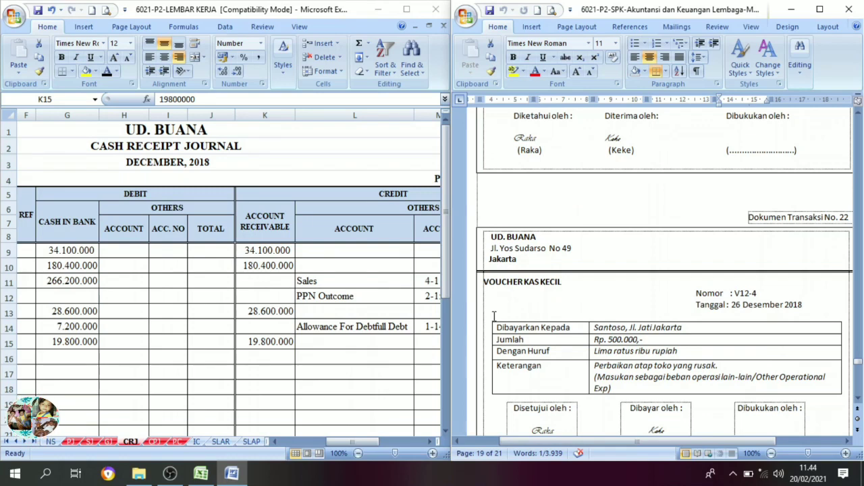
left_click(176, 443)
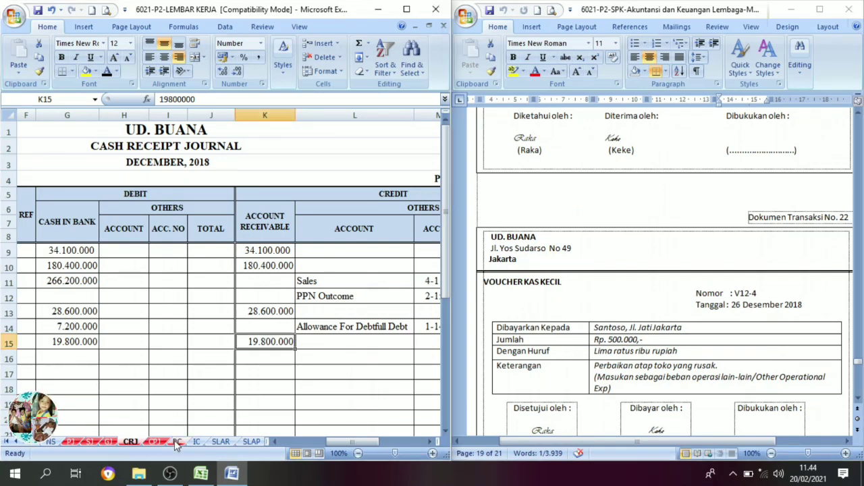
left_click(177, 442)
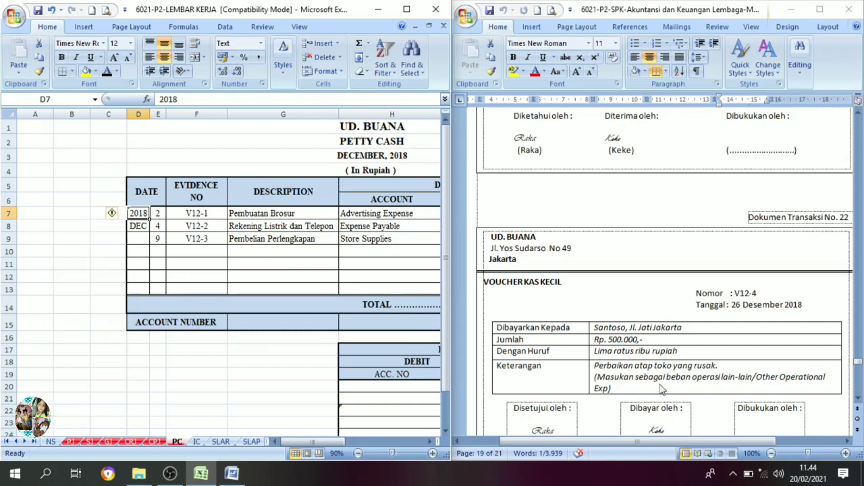
Set date 26, evidence number V12-4 and description Perbaikan Atap Toko in row 10 of the petty cash journal to black font.
left_click(157, 251)
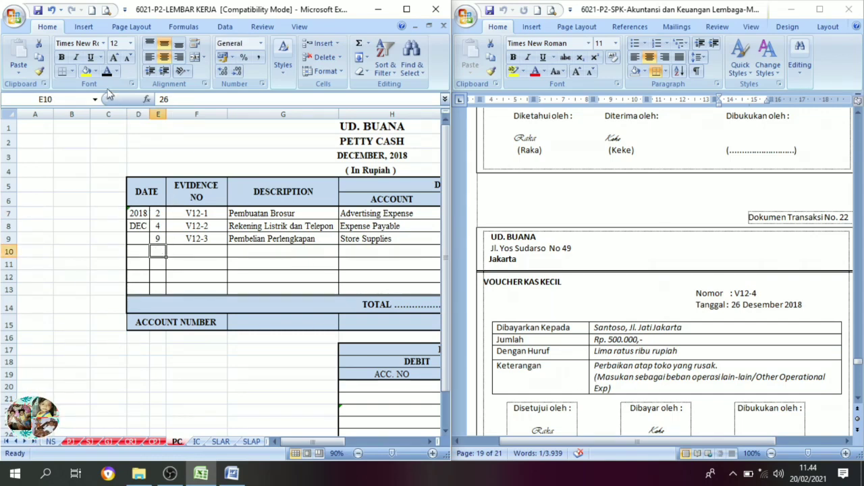
left_click(189, 253)
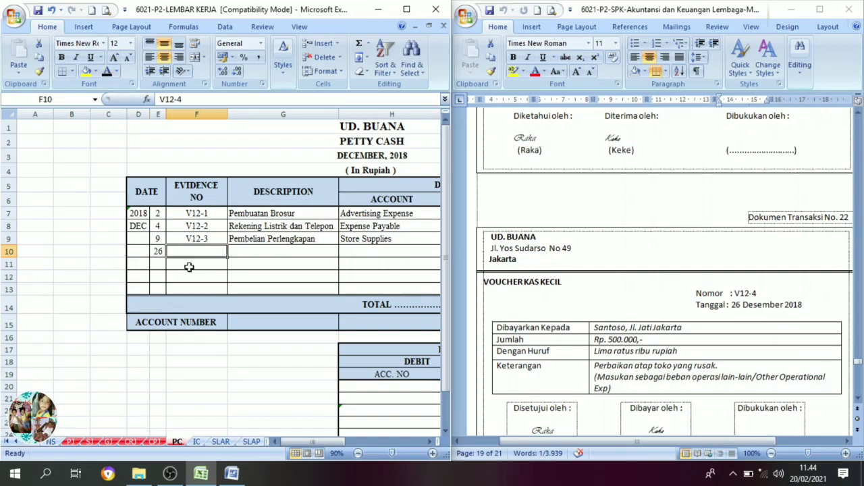
left_click(107, 70)
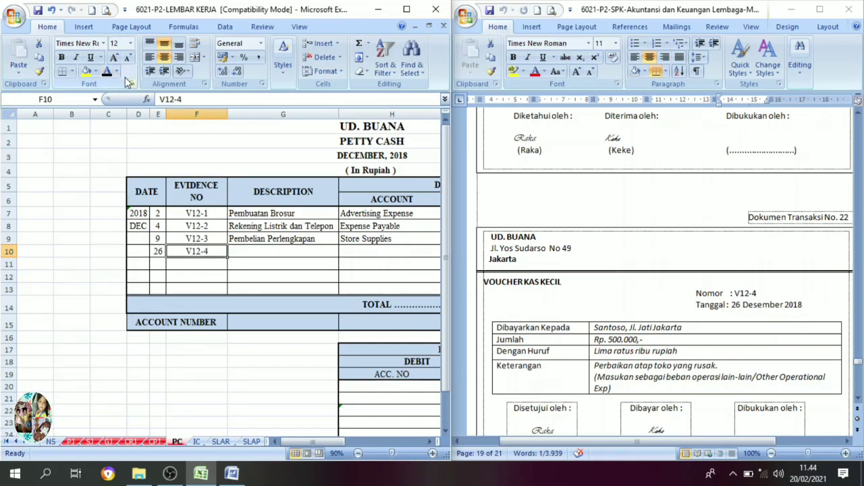
left_click(281, 255)
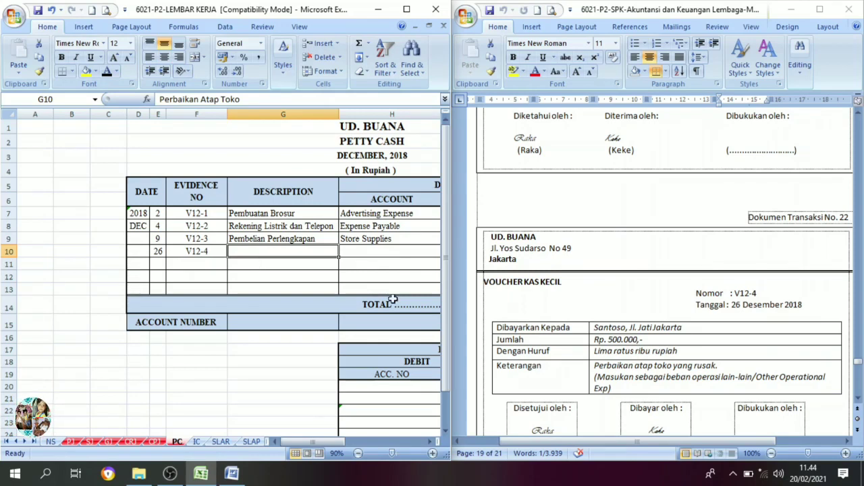
left_click(108, 72)
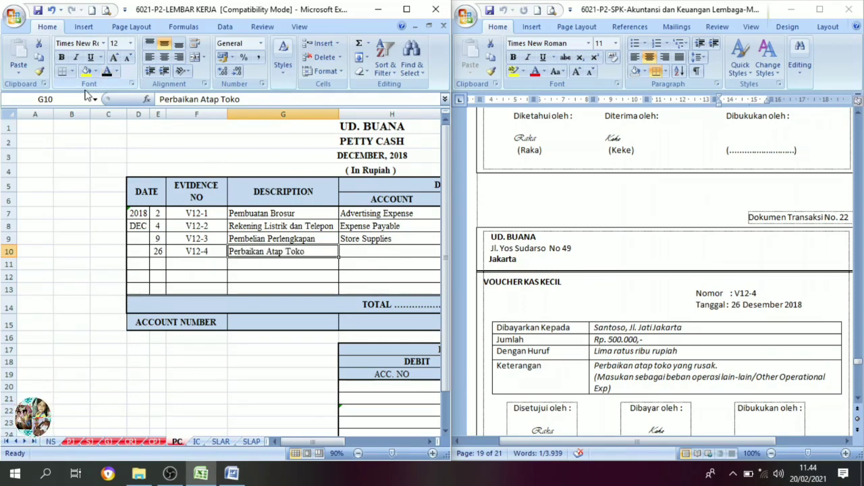
Set the Petty Cash credit of 500.000 in row 10 of the petty cash journal to black font.
left_click(428, 442)
left_click(429, 441)
left_click(427, 440)
left_click(427, 440)
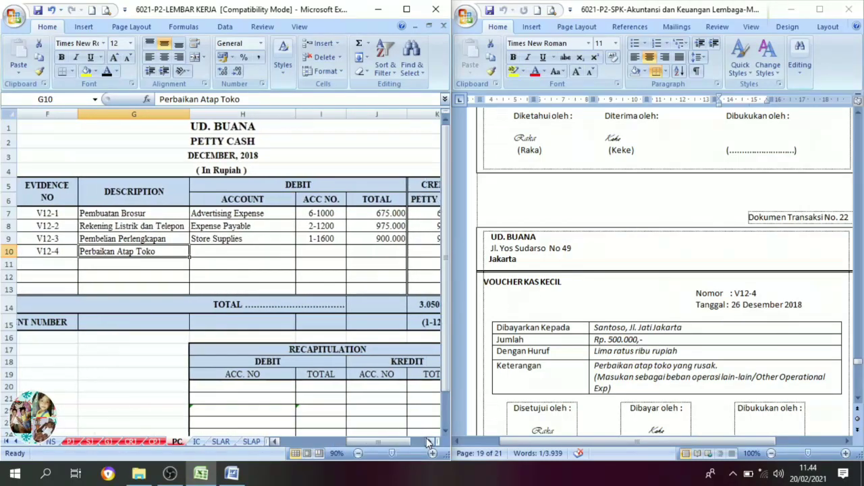
left_click(427, 441)
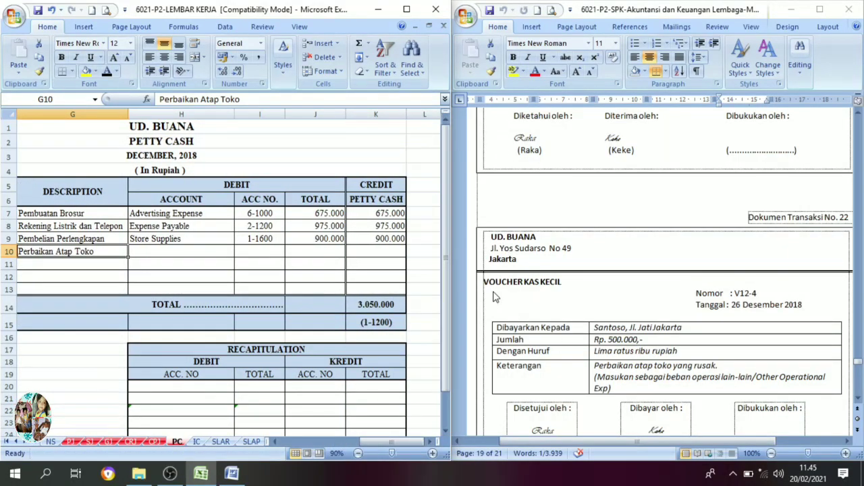
left_click(372, 249)
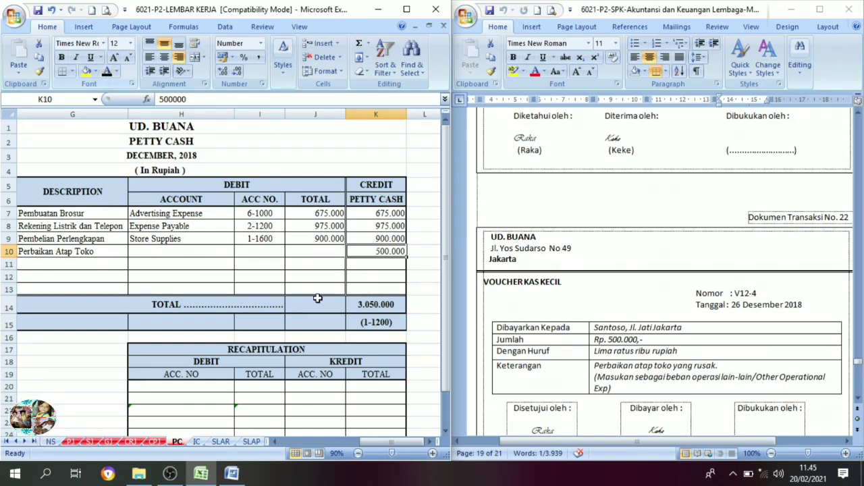
Set the debit account Other Operating Expense, account number 6-1800 and total 500.000 in row 10 of the petty cash journal to black font.
left_click(190, 251)
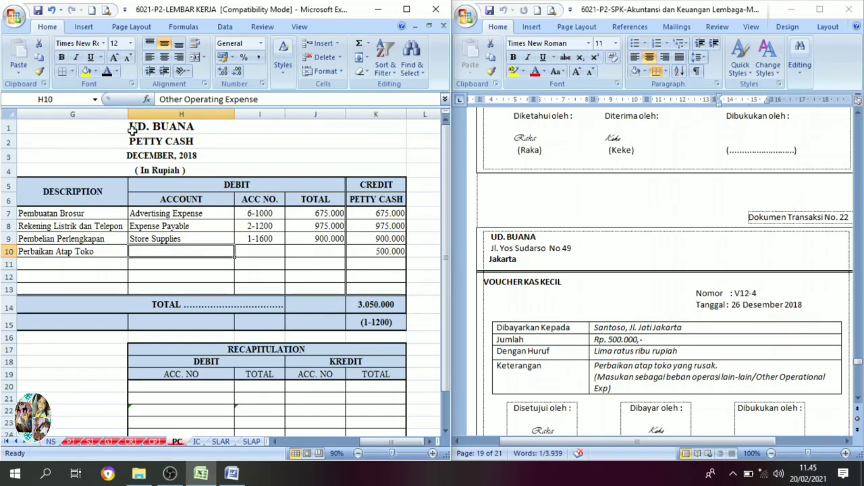
left_click(107, 71)
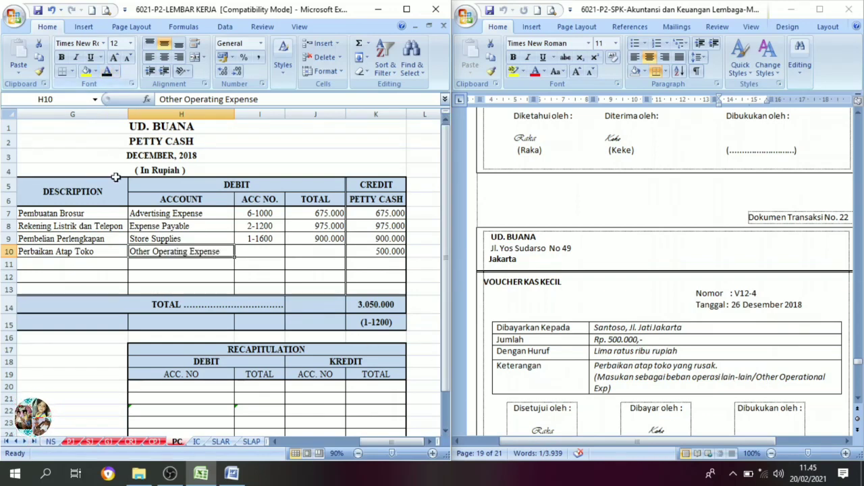
left_click(243, 250)
left_click(107, 72)
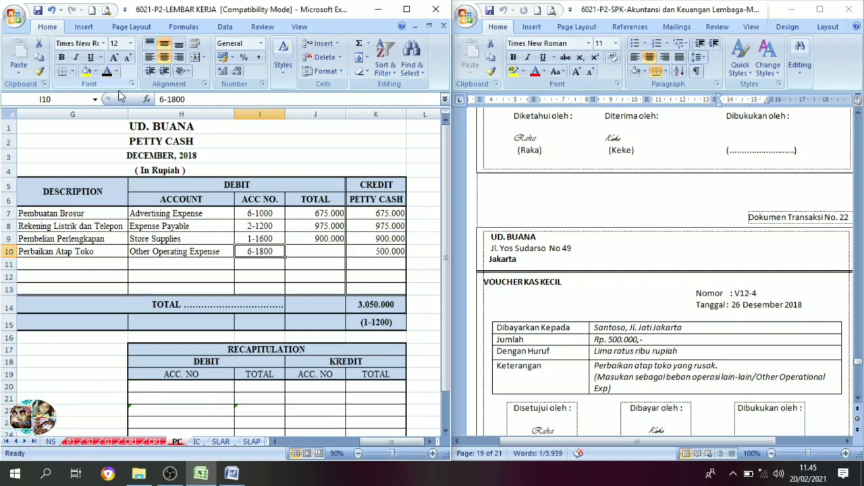
left_click(307, 254)
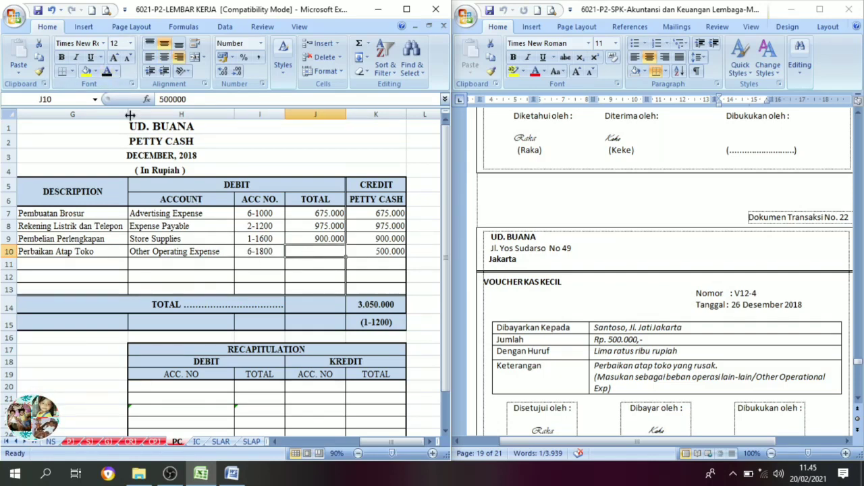
left_click(106, 71)
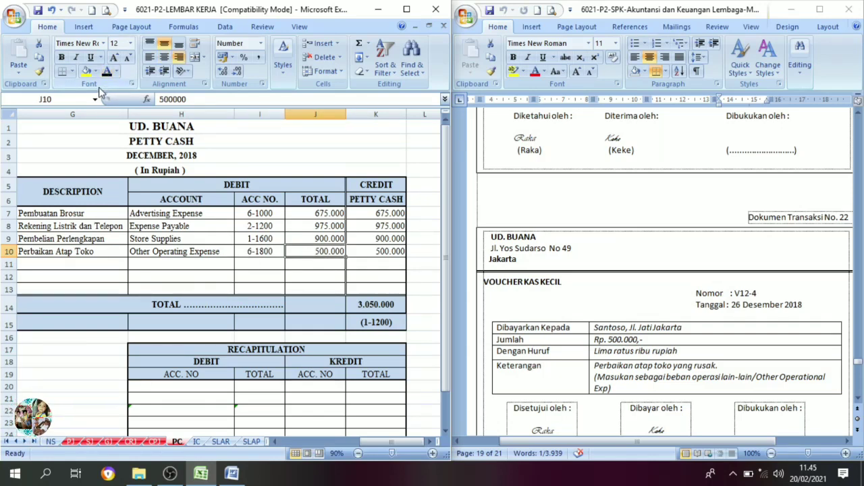
Bring up transaction document no. 23, sales invoice F12-3, in Word and open the sales journal SJ in the Excel workbook.
left_click(738, 309)
scroll(738, 310, "down", 8)
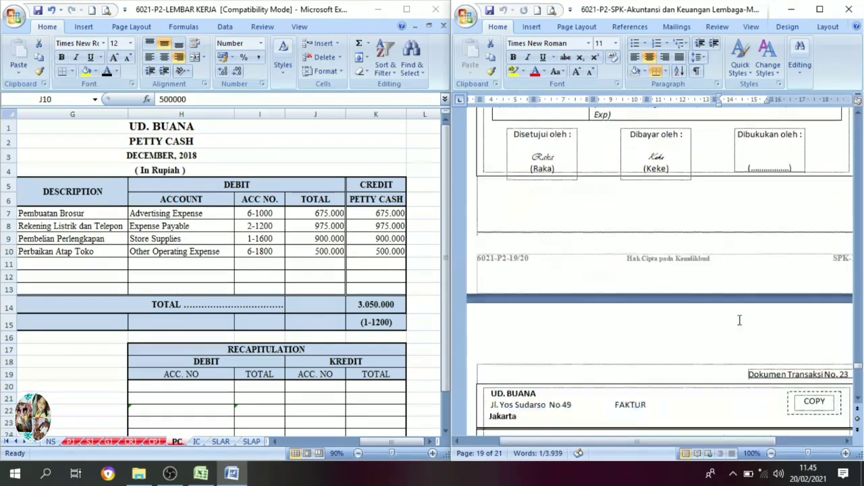
scroll(739, 322, "down", 6)
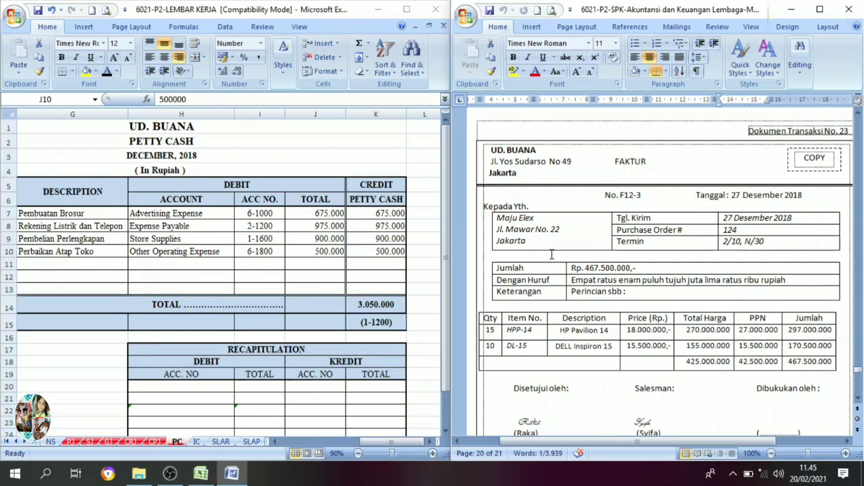
left_click(583, 181)
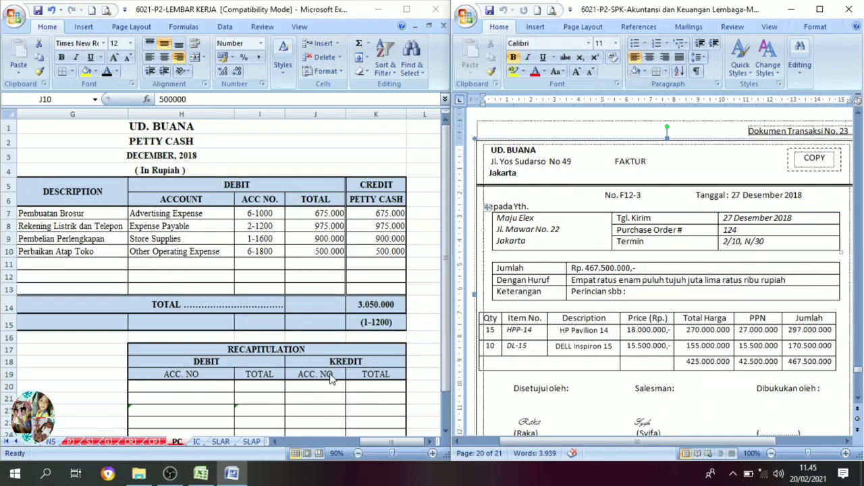
left_click(91, 443)
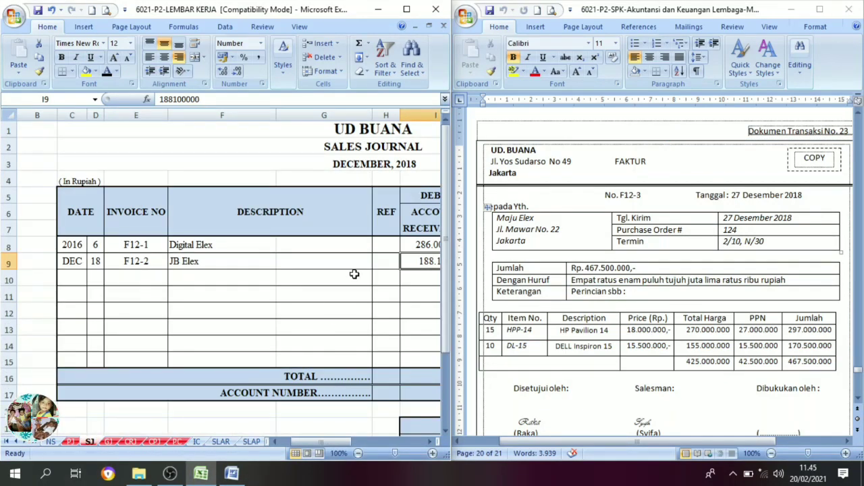
Set date 27, invoice number F12-3 and description Maju Elex in row 10 of the sales journal to black font.
left_click(95, 276)
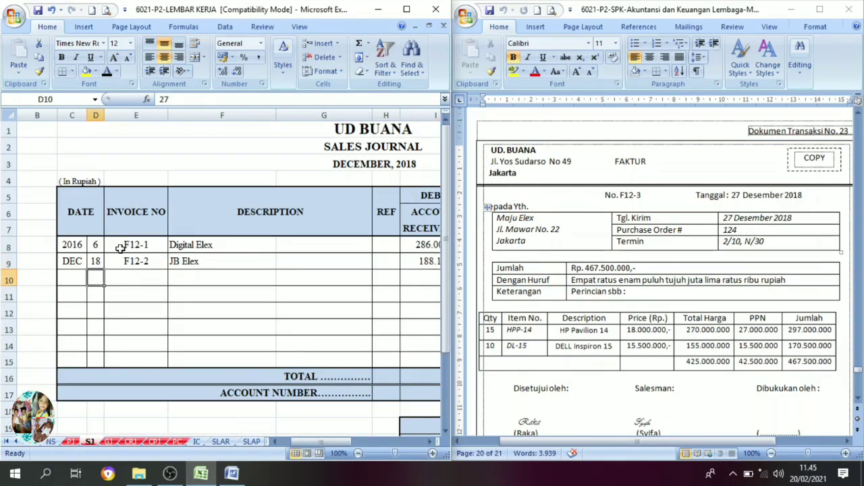
left_click(107, 71)
left_click(119, 278)
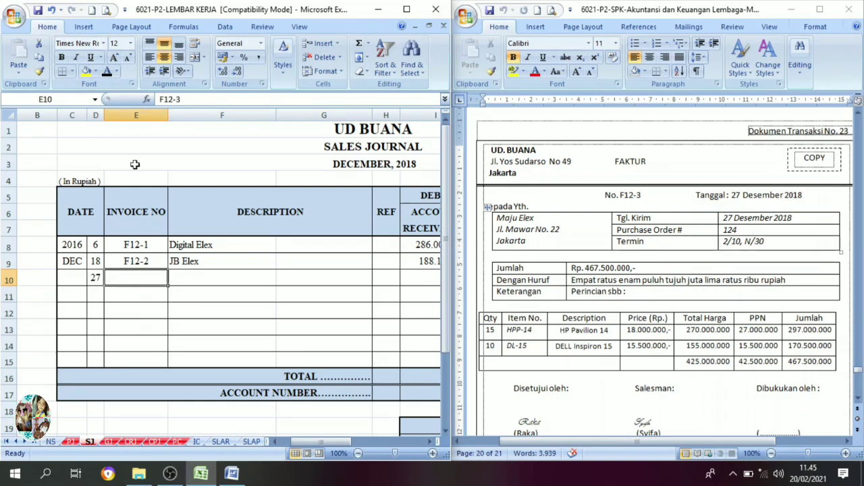
left_click(106, 72)
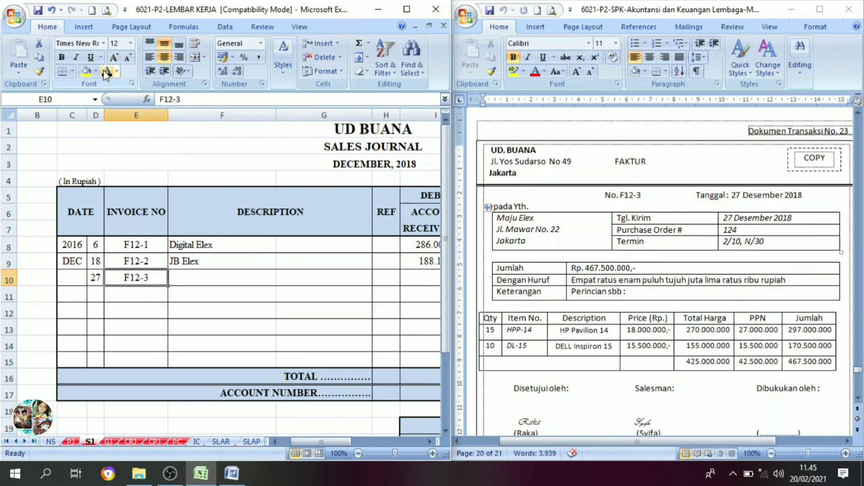
left_click(185, 279)
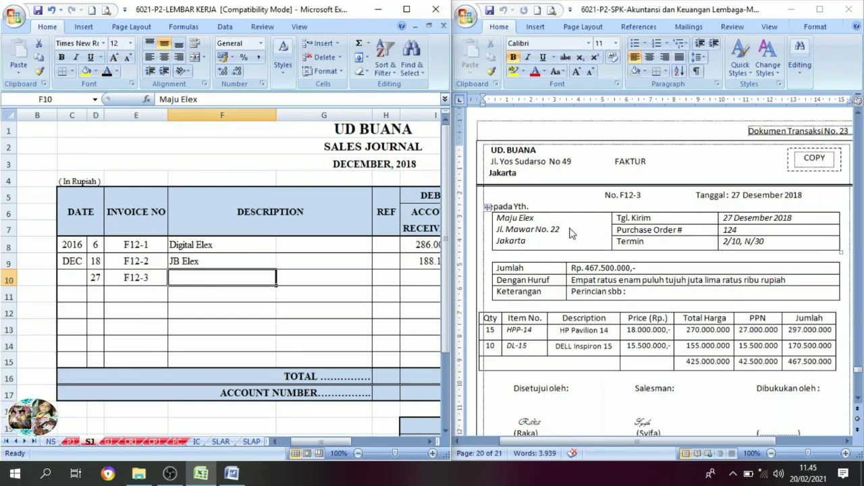
left_click(107, 71)
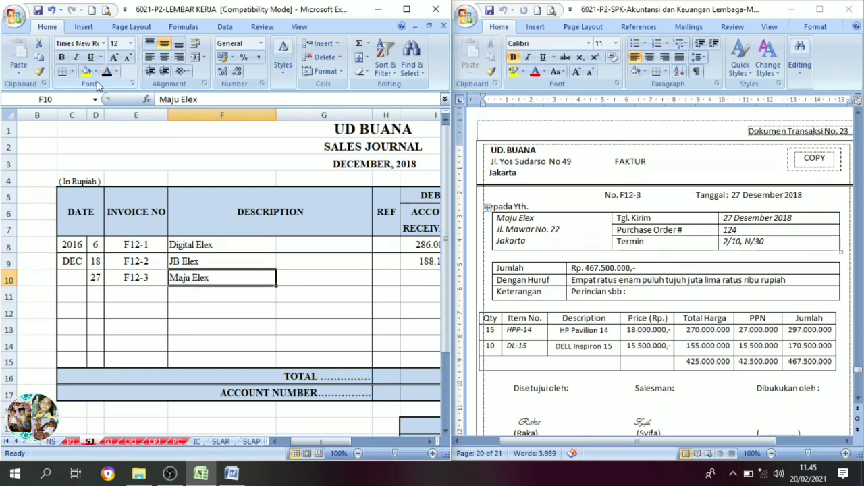
Set the Sales of Merchandise credit of 425.000.000 and VAT-Out credit of 42.500.000 in row 10 of the sales journal to black font.
left_click(430, 444)
left_click(430, 443)
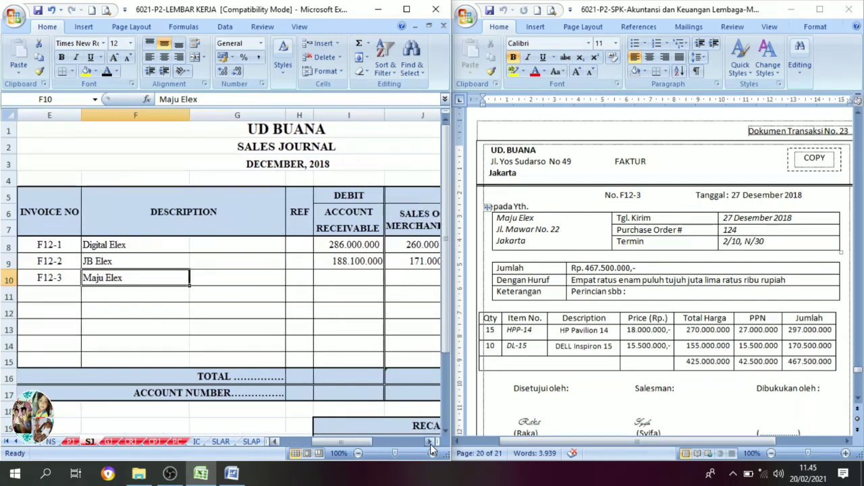
left_click(430, 444)
left_click(431, 443)
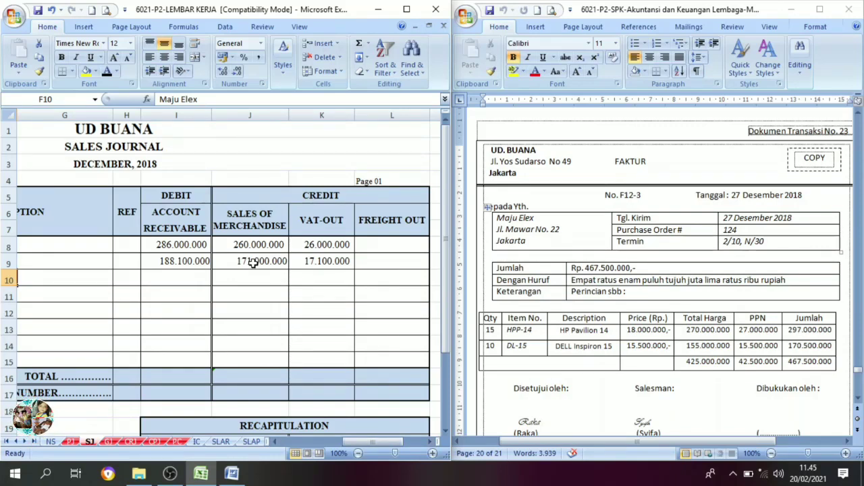
left_click(282, 204)
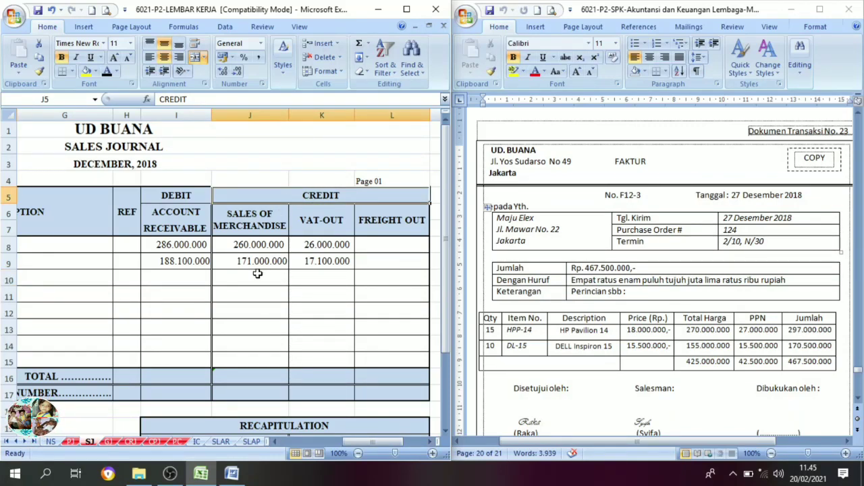
left_click(257, 273)
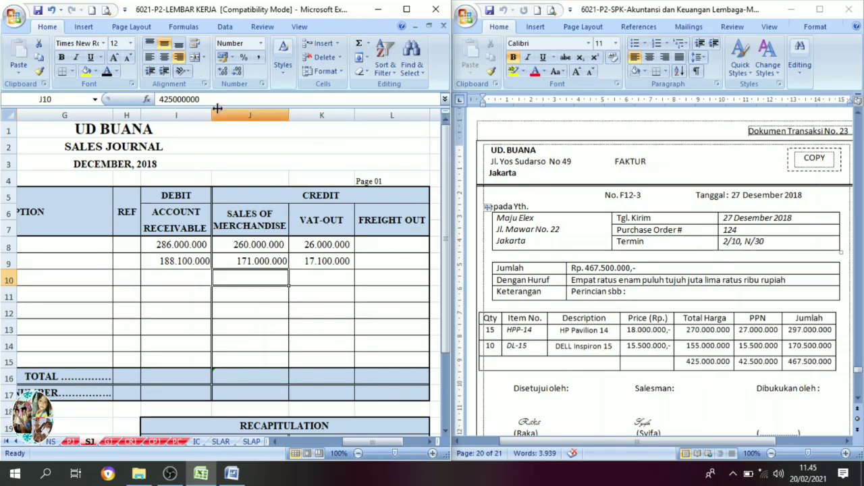
left_click(107, 72)
left_click(317, 279)
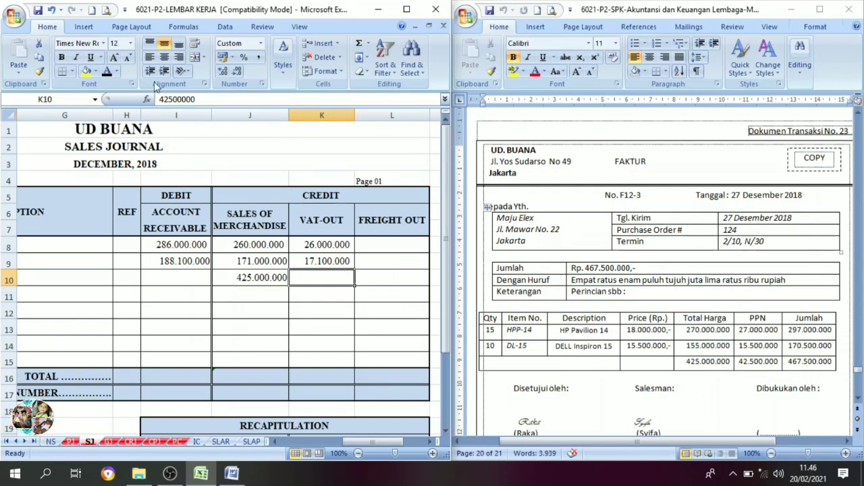
left_click(107, 71)
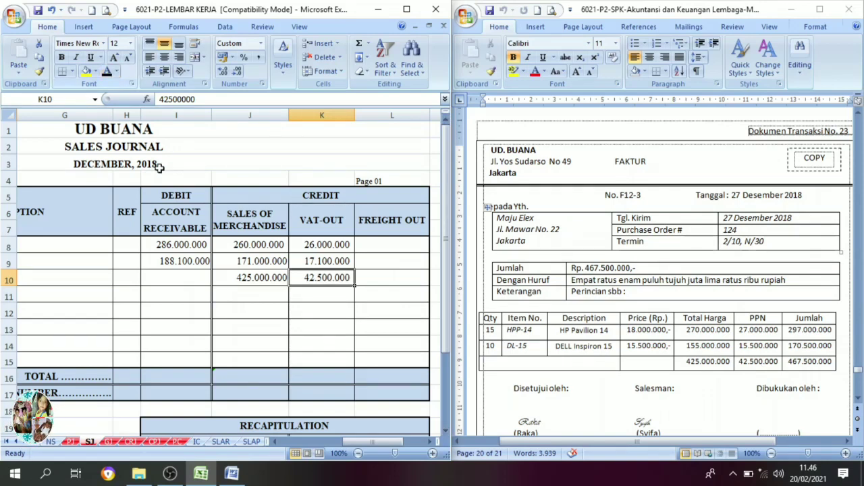
Set the Account Receivable debit of 467.500.000 in row 10 of the sales journal to black font.
left_click(188, 283)
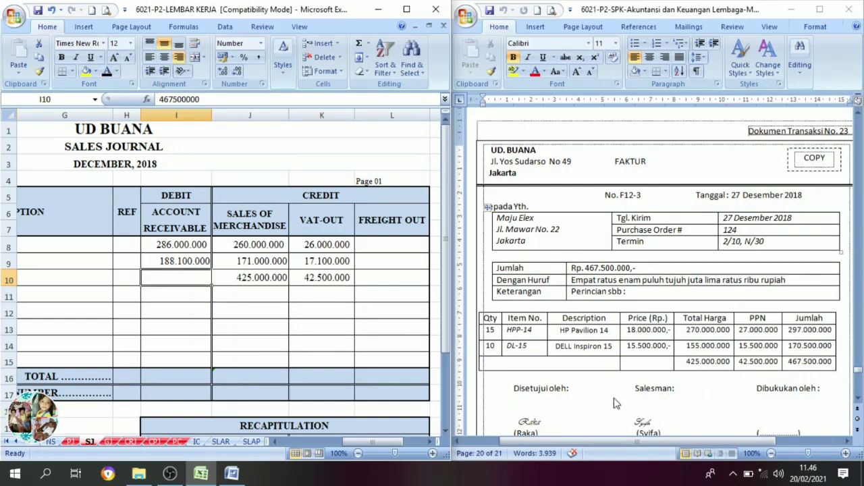
left_click(112, 73)
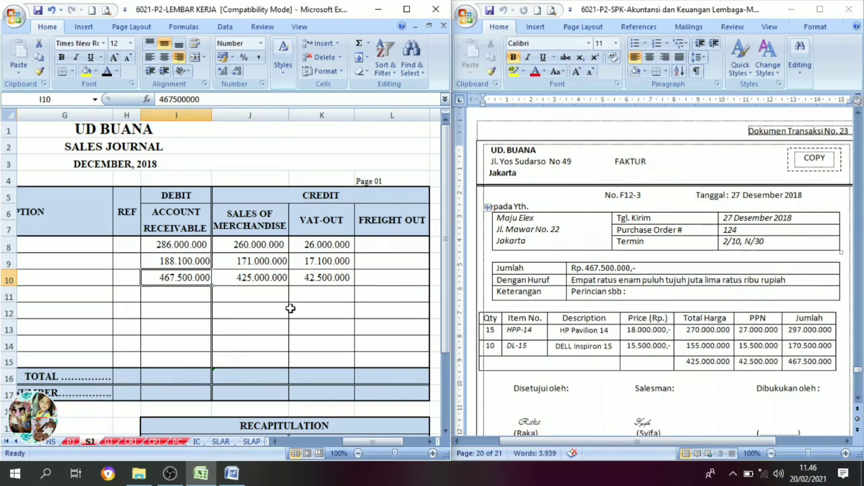
left_click_drag(355, 443, 339, 447)
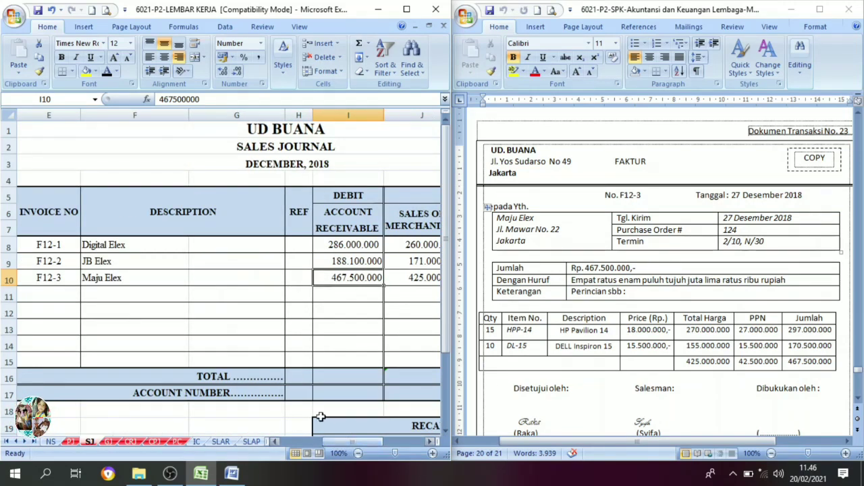
Open the general journal GJ and set date 27 and invoice number F12-3 in row 26 to black font.
left_click(773, 170)
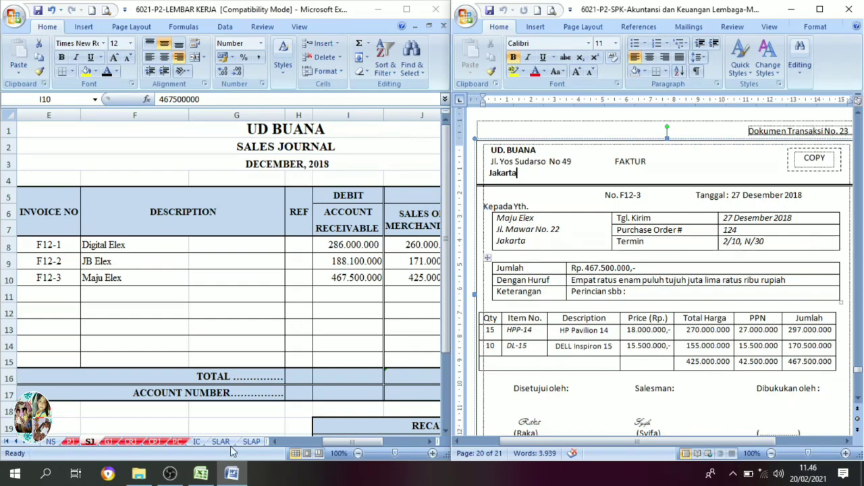
left_click(111, 442)
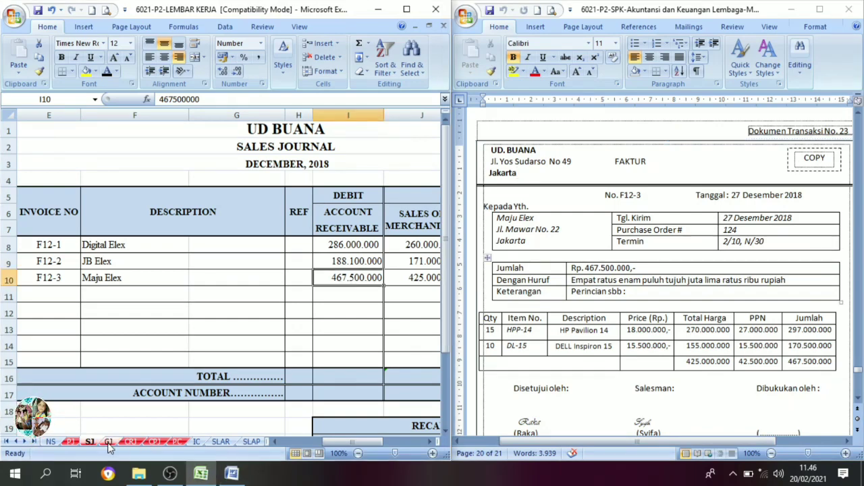
left_click(112, 443)
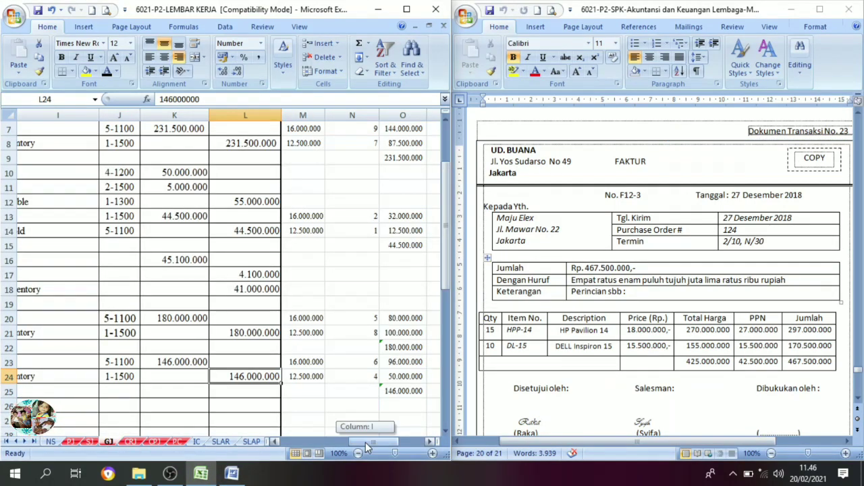
left_click_drag(366, 442, 291, 443)
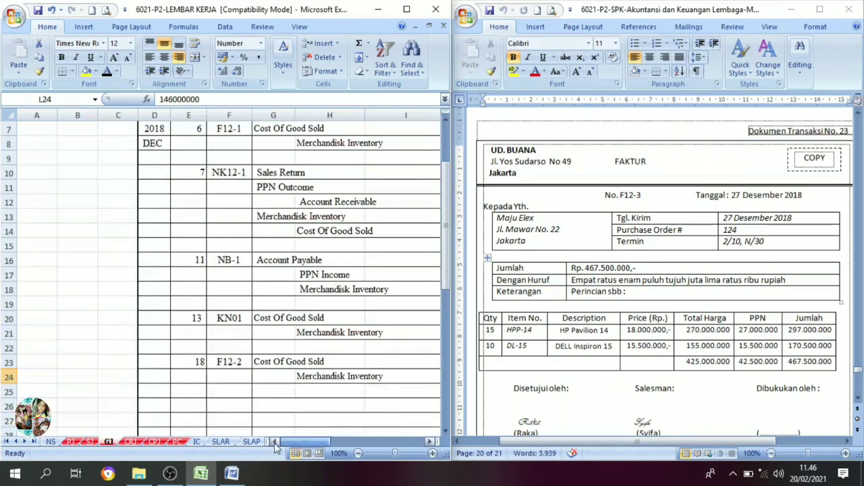
left_click(192, 411)
left_click(106, 72)
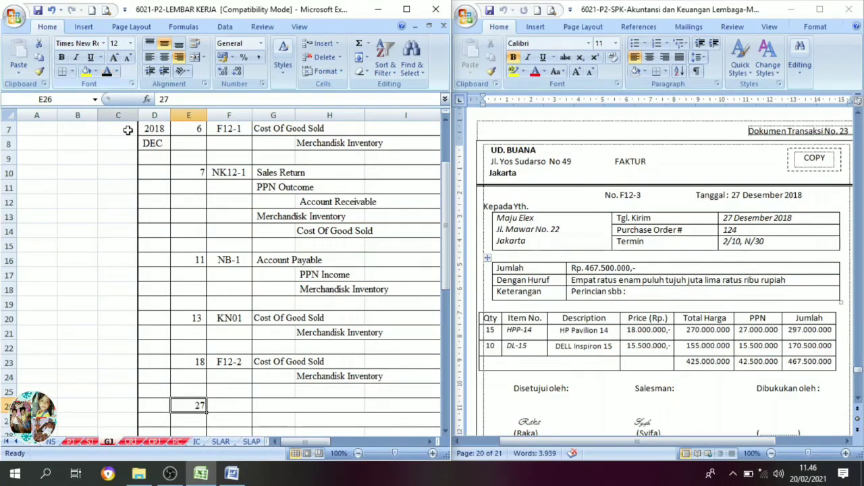
left_click(229, 410)
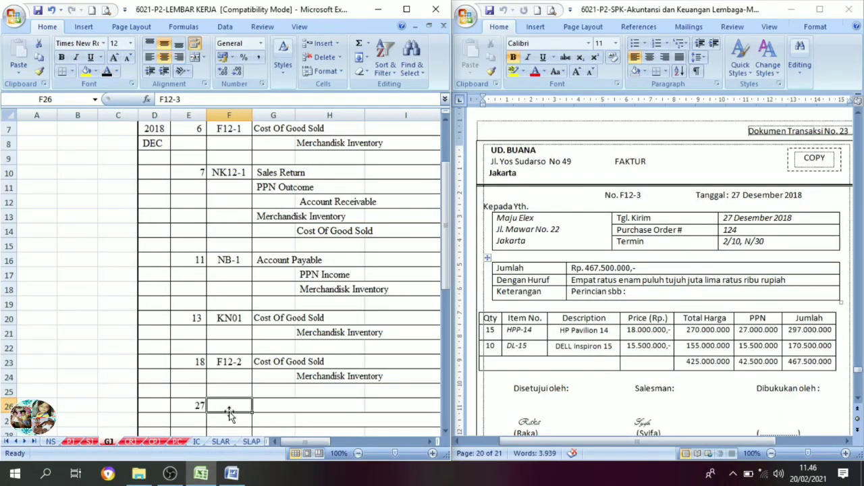
left_click(107, 71)
Set Cost Of Good Sold 5-1100 and Merchandisk Inventory 1-1500 in general journal rows 26 and 27 to black font.
left_click_drag(280, 403, 324, 419)
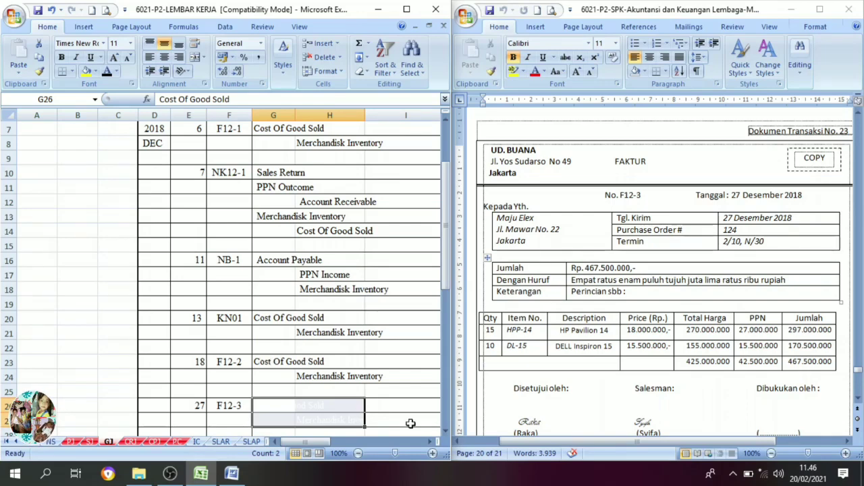
scroll(413, 421, "down", 1)
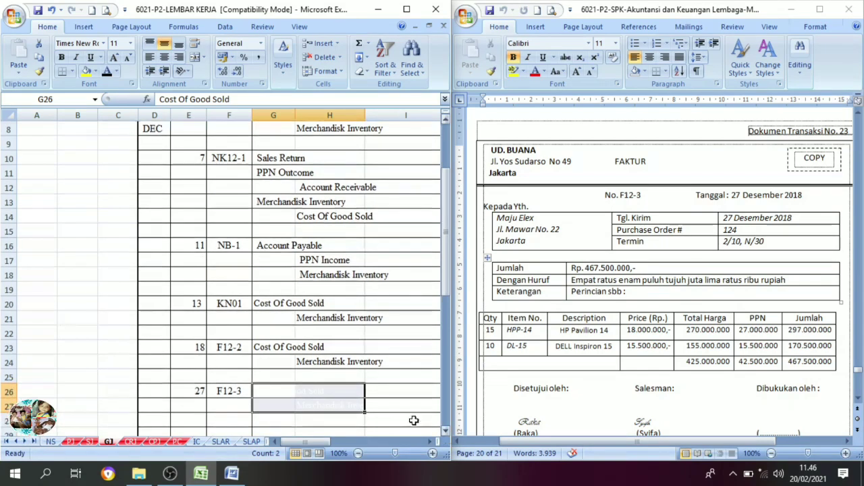
left_click(106, 75)
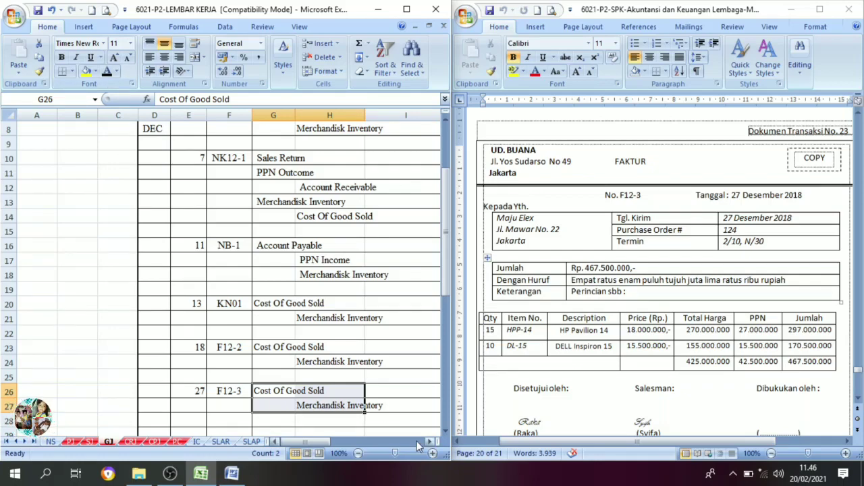
left_click_drag(430, 441, 426, 441)
left_click_drag(108, 396, 119, 405)
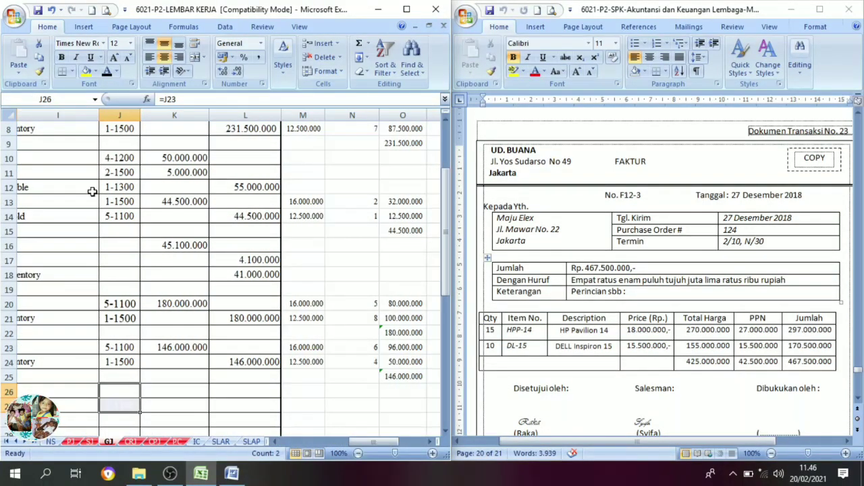
left_click(112, 72)
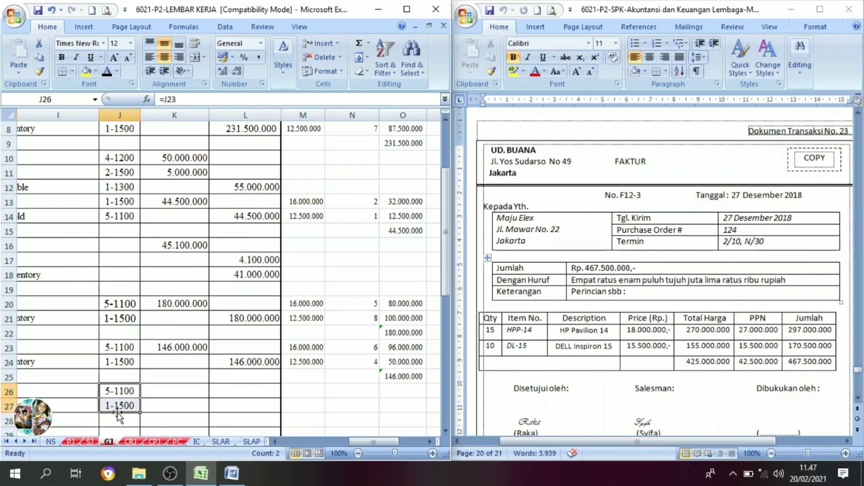
Set the cost calculation in M26:O28 to black font and check quantities 15 and 10 against invoice F12-3.
left_click_drag(315, 397, 388, 424)
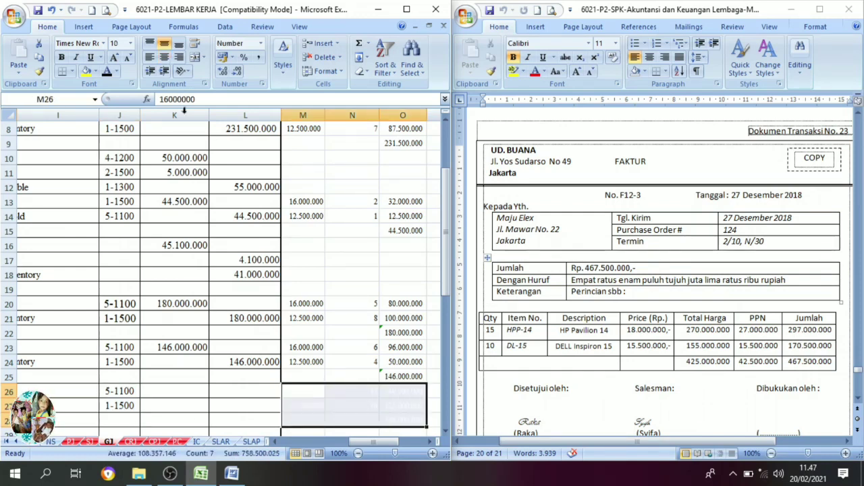
left_click(108, 72)
left_click(329, 394)
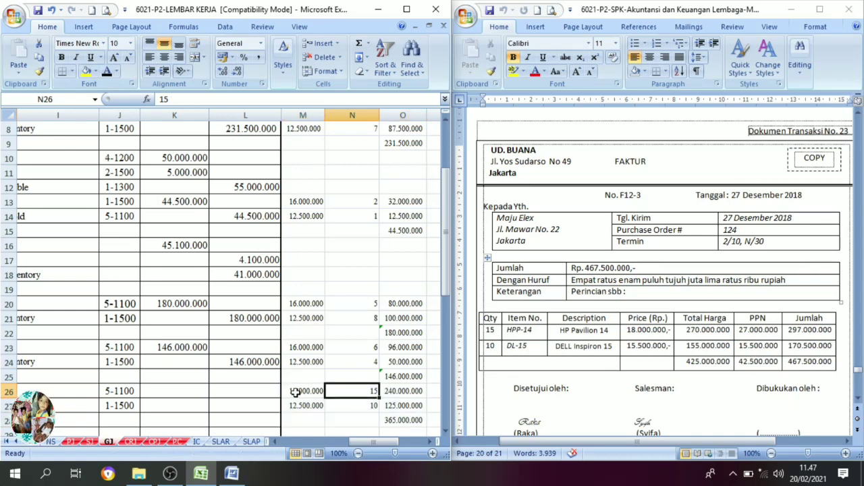
left_click(295, 392)
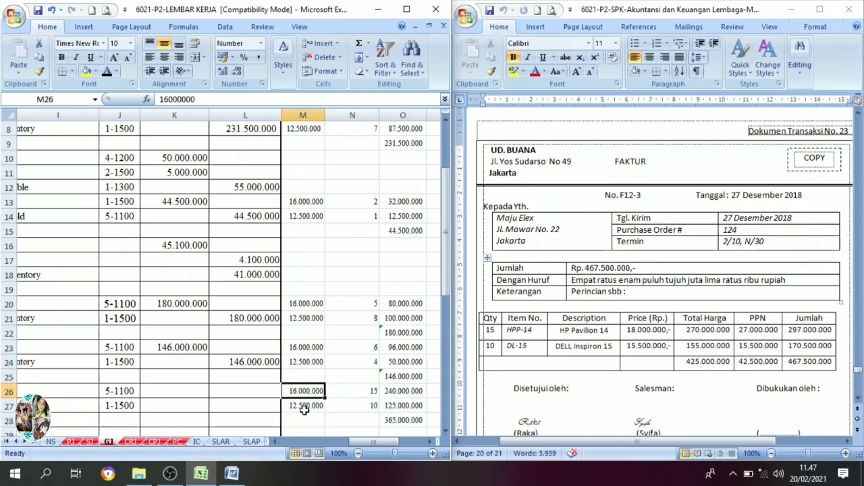
left_click(303, 407)
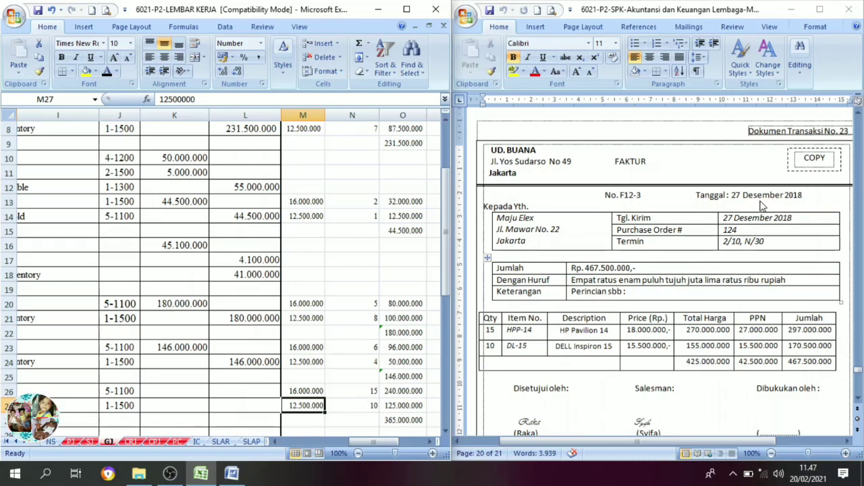
left_click(495, 331)
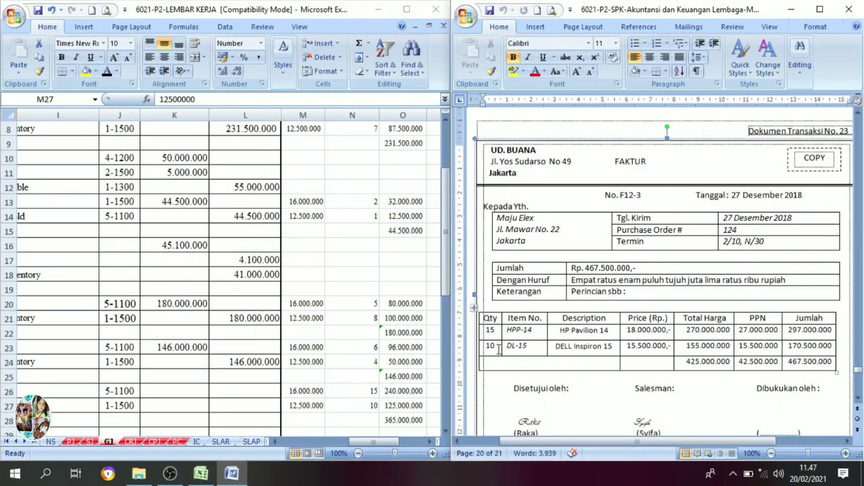
left_click(362, 406)
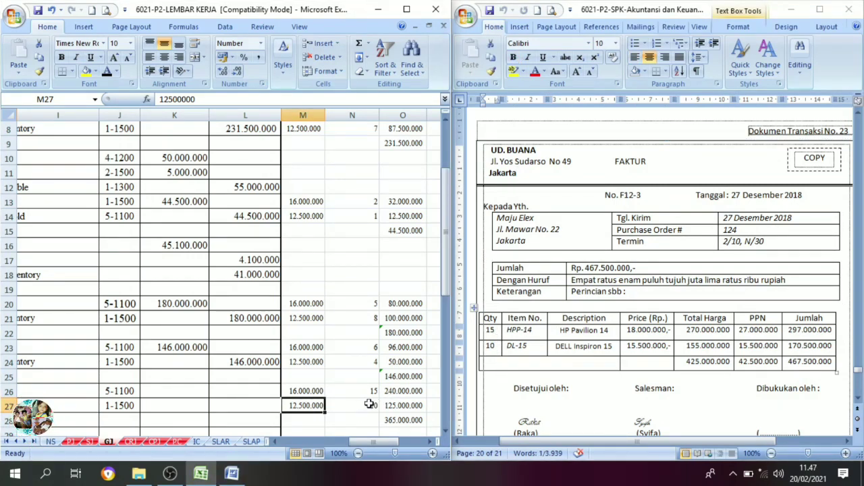
Check the cost total in O28 and set the 365.000.000 debit in K26 and credit in L27 to black font.
left_click_drag(369, 404, 410, 402)
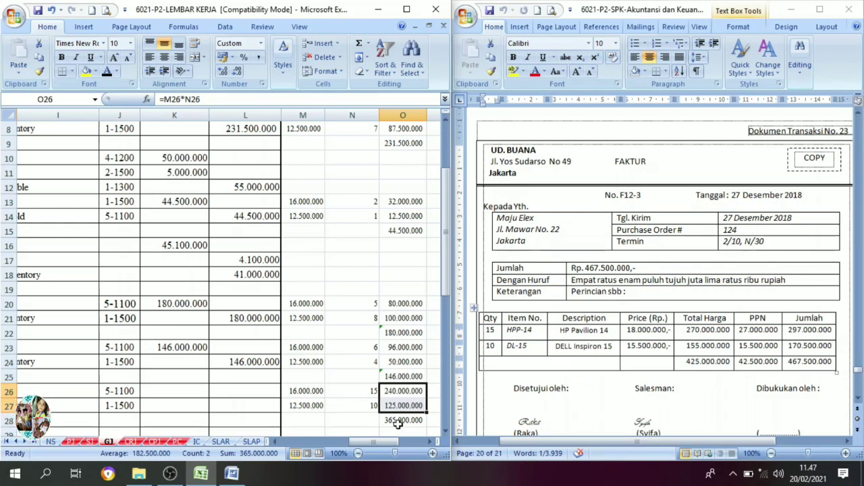
left_click(404, 423)
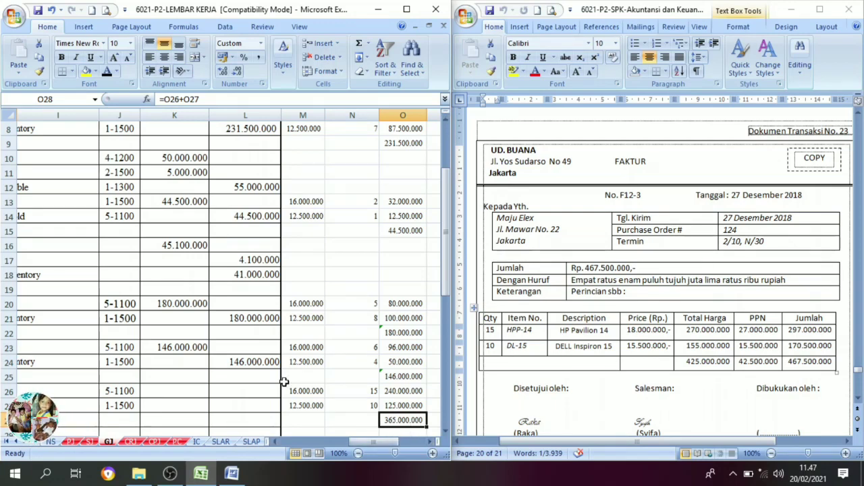
left_click_drag(183, 390, 226, 403)
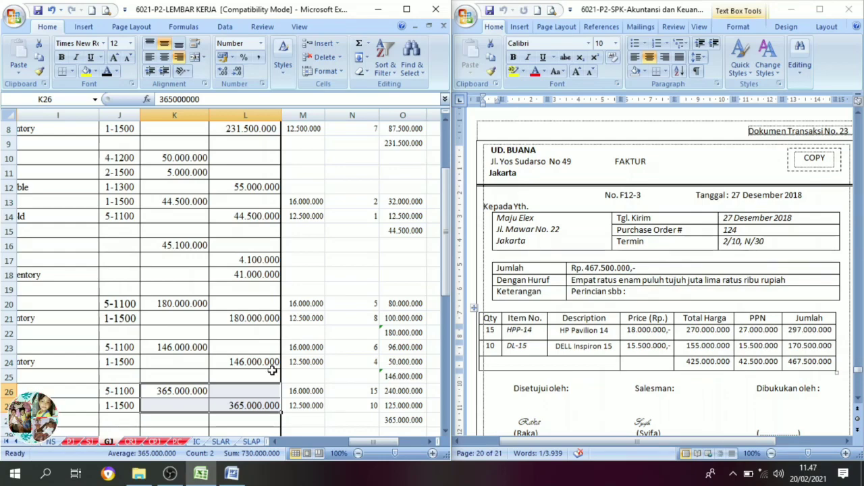
Bring up transaction document no. 24 in Word and examine purchase invoice G11 from Fa. Makmur.
scroll(702, 315, "down", 8)
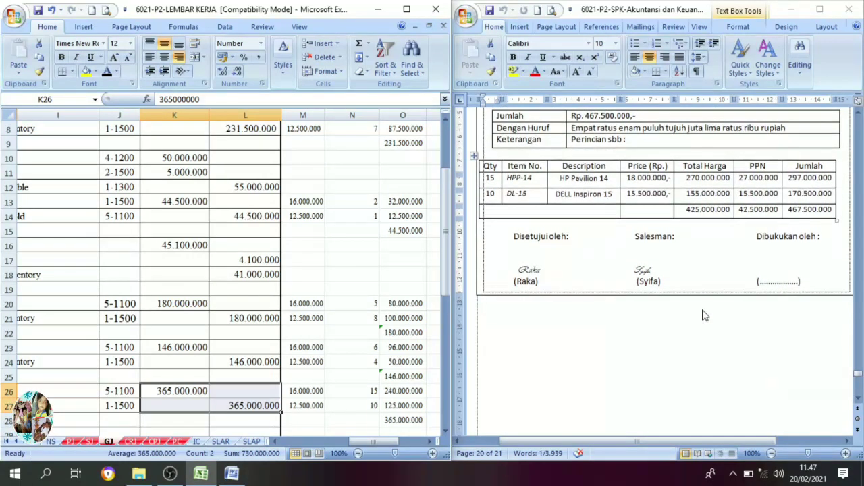
scroll(702, 316, "down", 10)
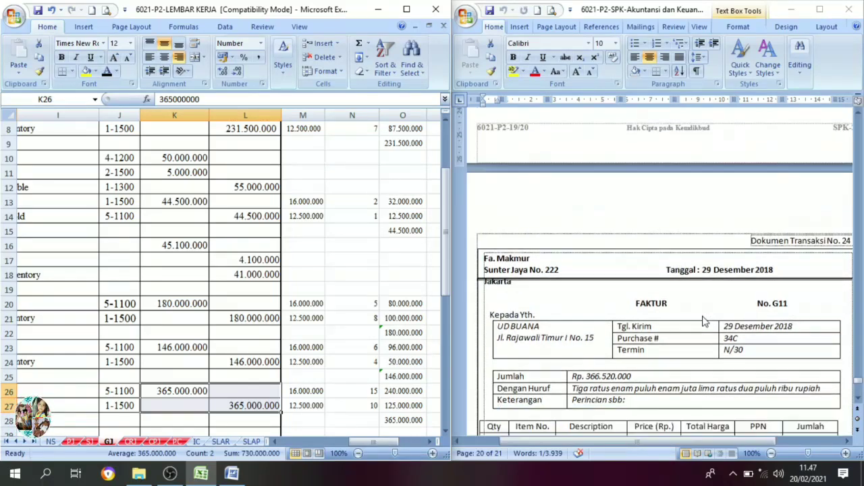
scroll(654, 365, "down", 2)
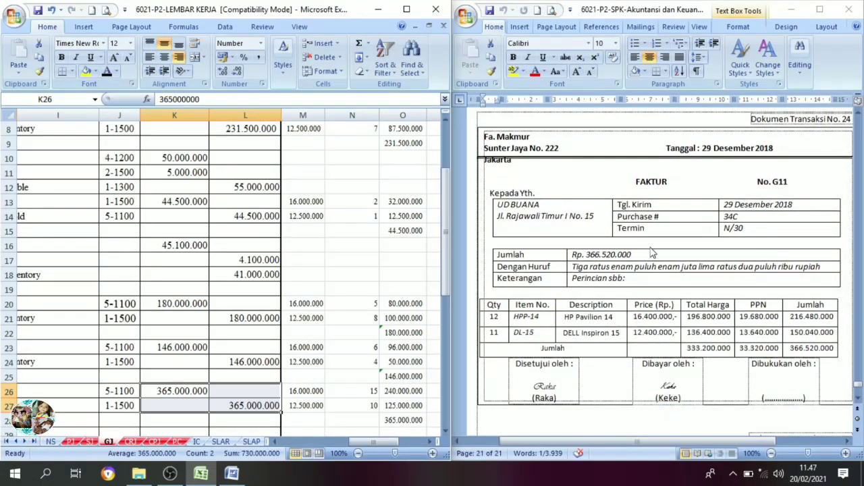
left_click_drag(668, 181, 641, 183)
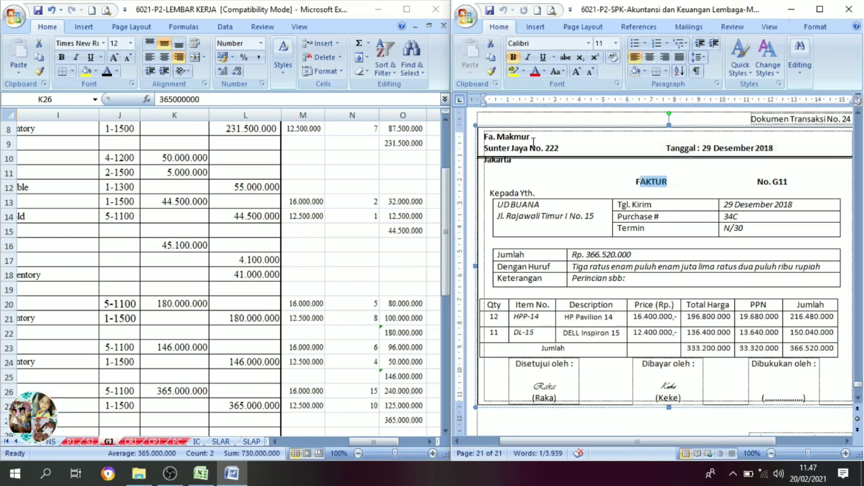
left_click_drag(532, 137, 484, 139)
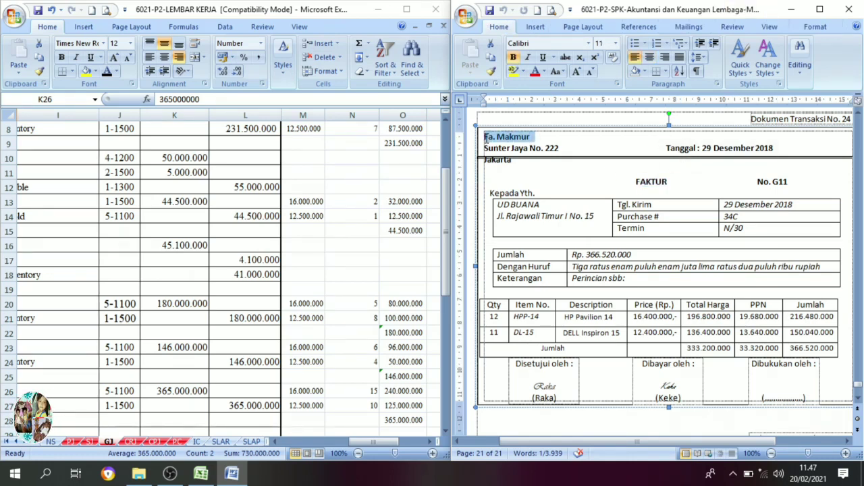
left_click(568, 197)
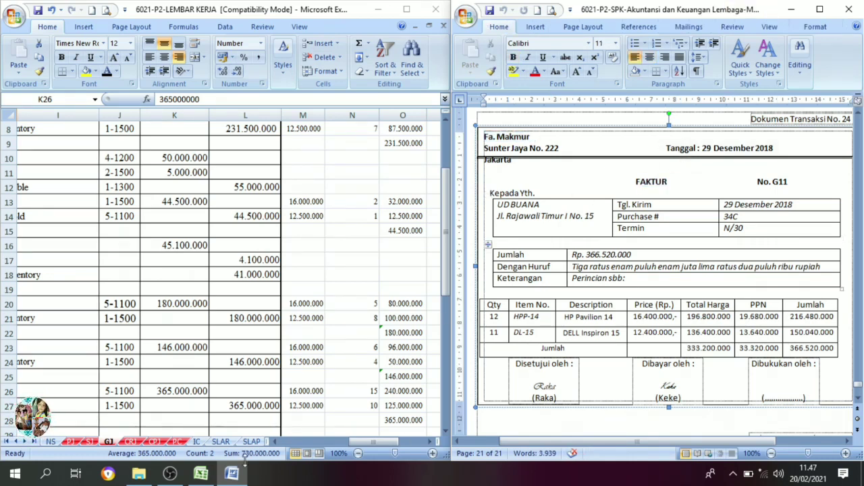
In the Excel purchase journal, set row 10's date 29, invoice number G11 and description Fa. Makmur to black font.
left_click(71, 441)
left_click_drag(368, 446, 327, 443)
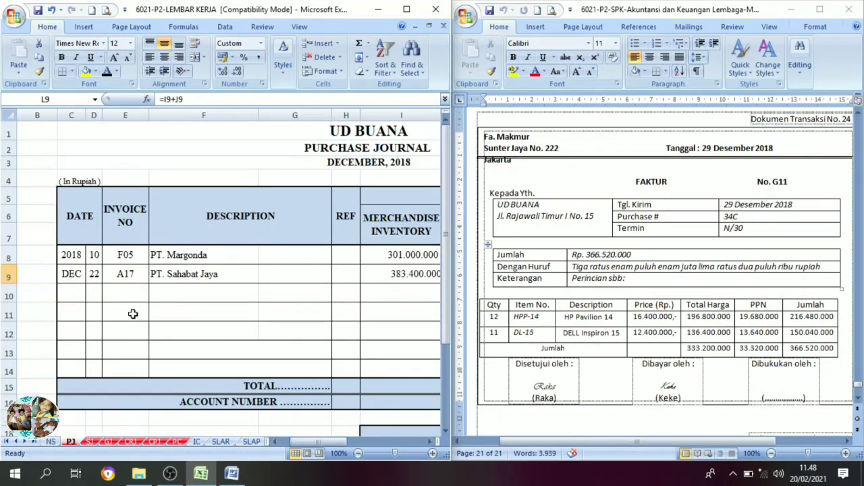
left_click(94, 293)
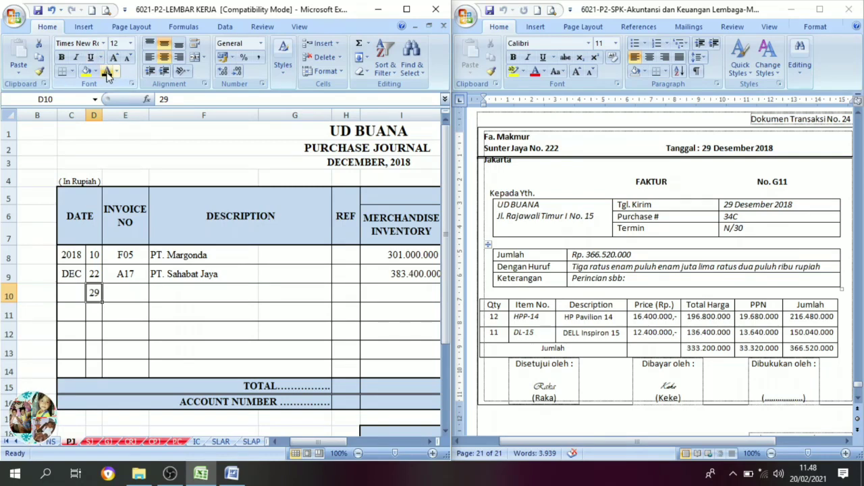
left_click(129, 299)
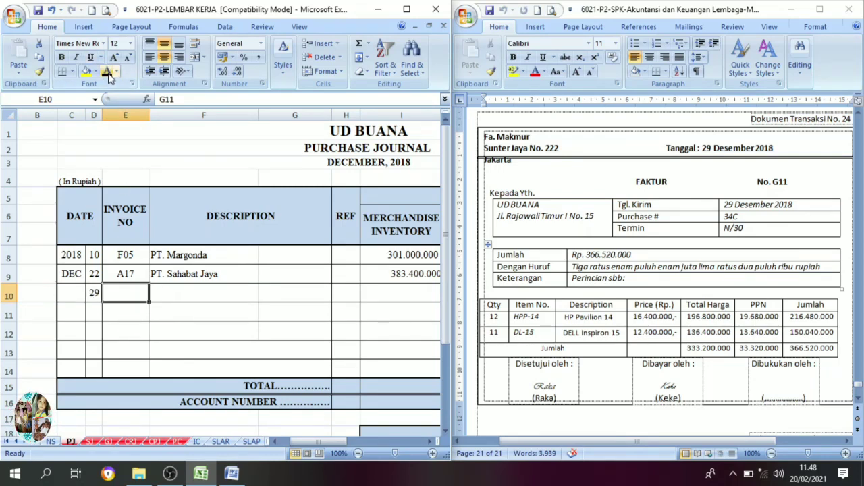
type("G11")
key("Return")
left_click(172, 298)
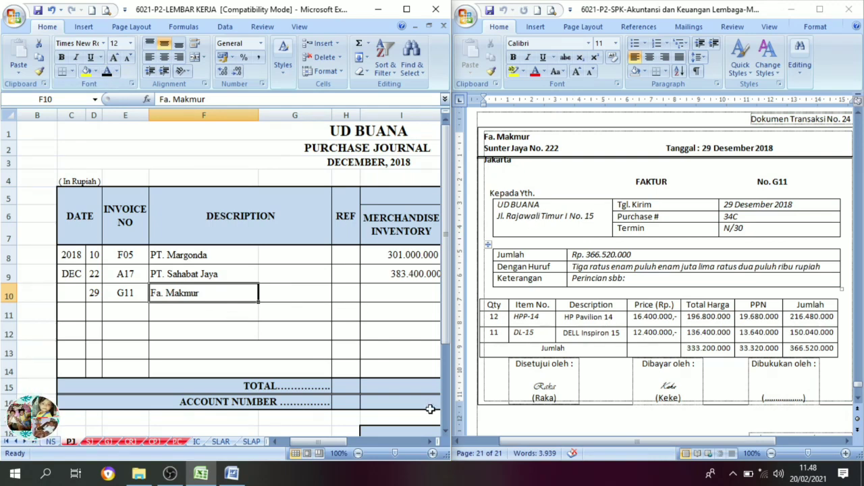
Set the merchandise inventory debit 333.200.000 in I10 and the VAT-In debit 33.320.000 in J10 to black font.
left_click(429, 442)
left_click(429, 442)
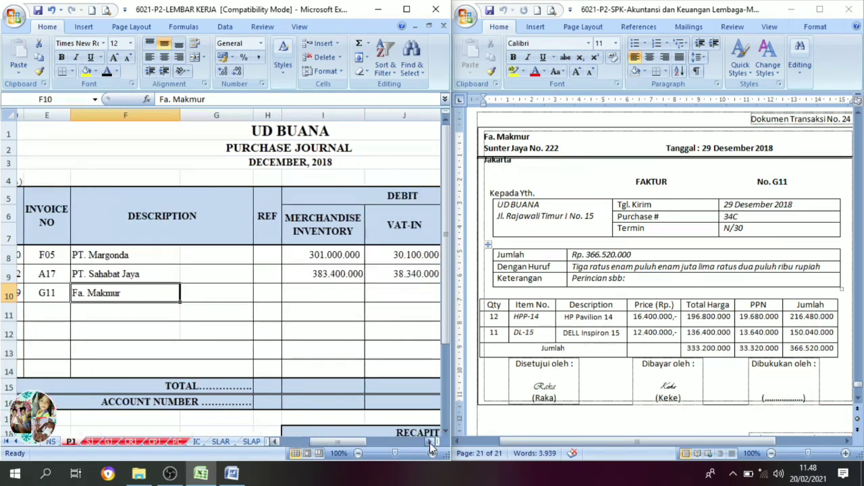
left_click(429, 442)
left_click(429, 442)
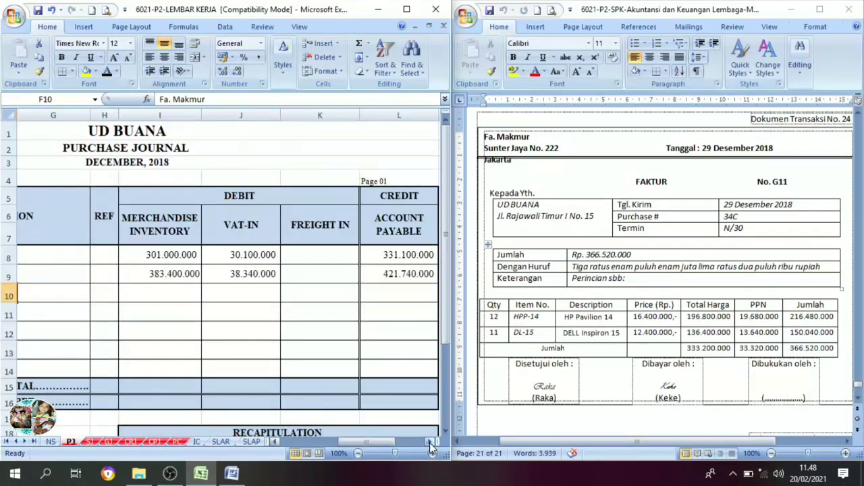
left_click(159, 296)
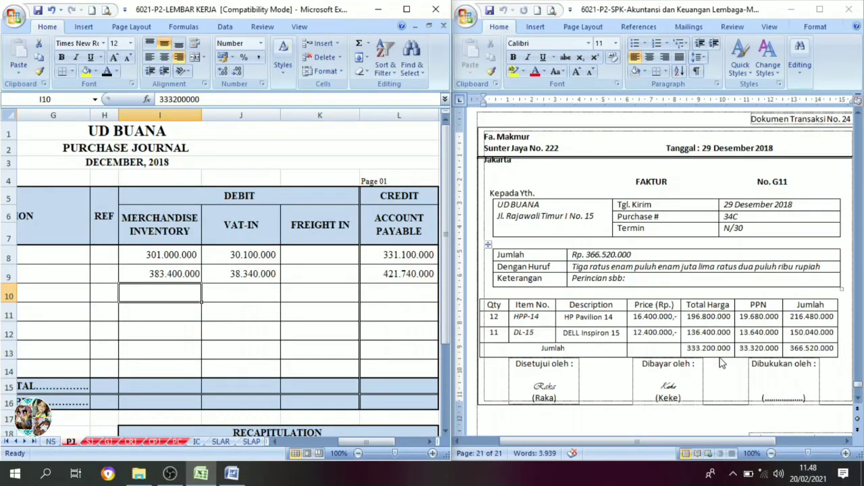
left_click(107, 71)
left_click(269, 291)
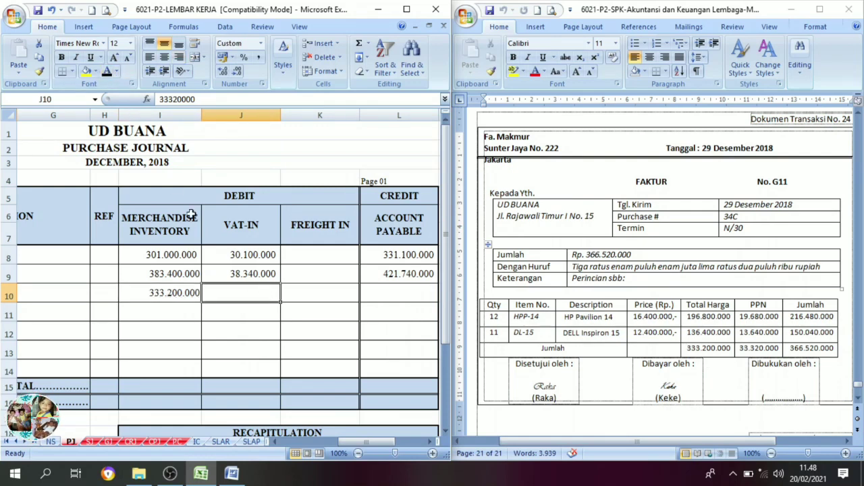
left_click(107, 71)
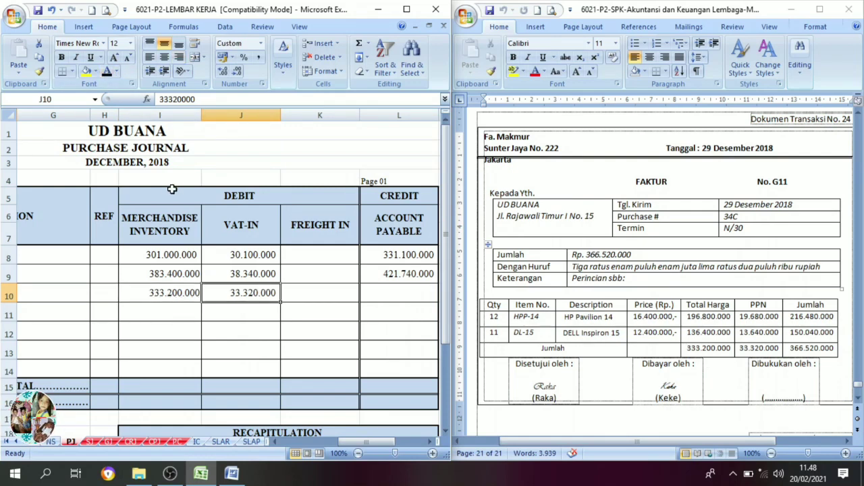
Check the sum of debits I10:K10 and set the account payable credit 366.520.000 in L10 to black font.
left_click(397, 297)
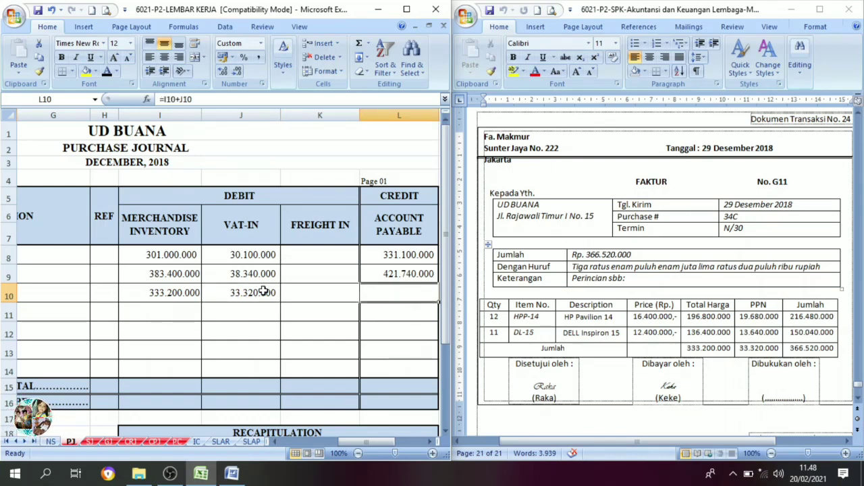
left_click_drag(169, 291, 358, 295)
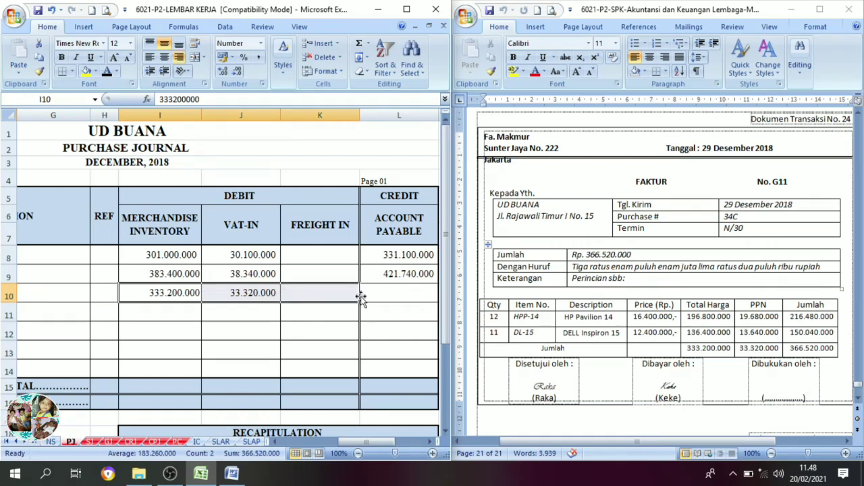
left_click(378, 297)
left_click(106, 73)
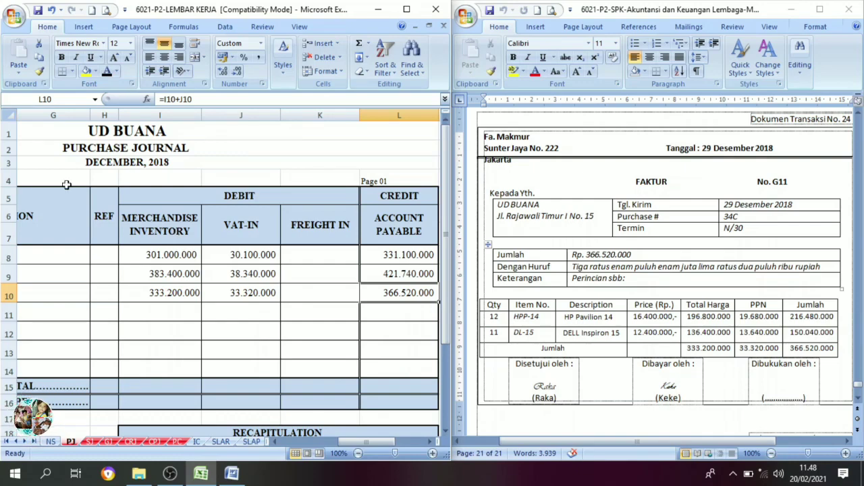
Bring up transaction document no. 25 in Word and examine cash payment voucher BKK12-7 for the Bank Mandiri loan instalment.
left_click(717, 240)
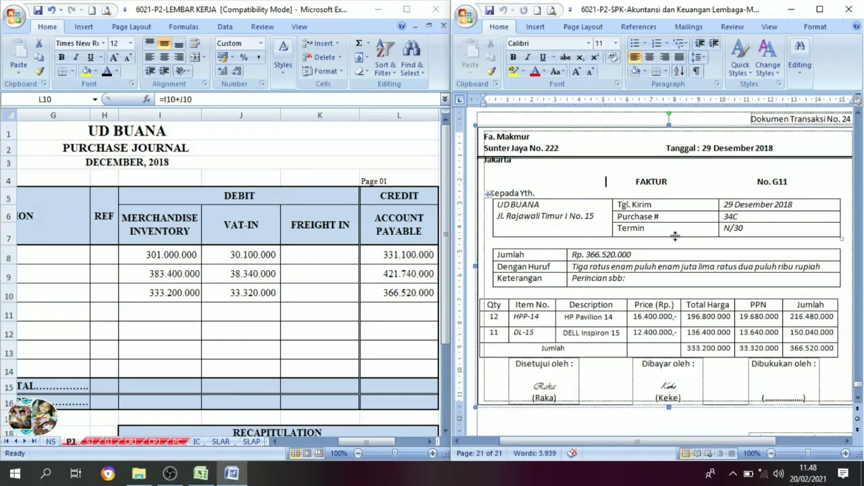
scroll(675, 245, "down", 7)
scroll(676, 245, "down", 6)
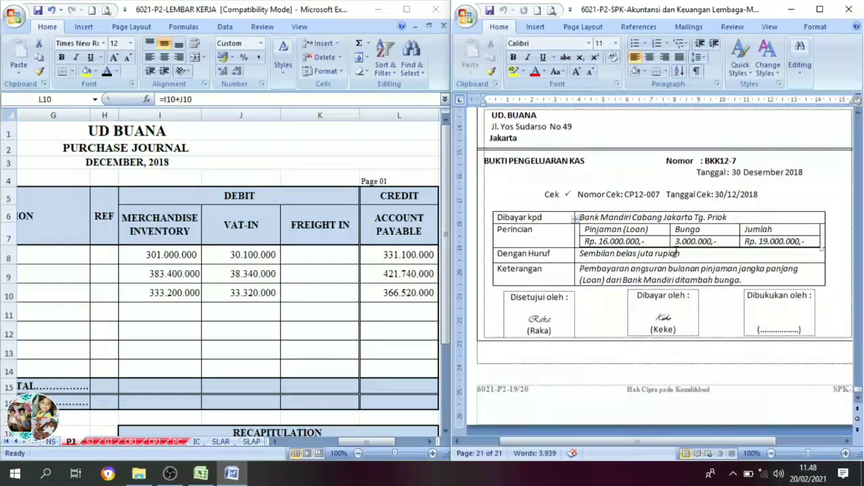
scroll(676, 250, "up", 7)
scroll(675, 256, "down", 2)
scroll(675, 257, "down", 1)
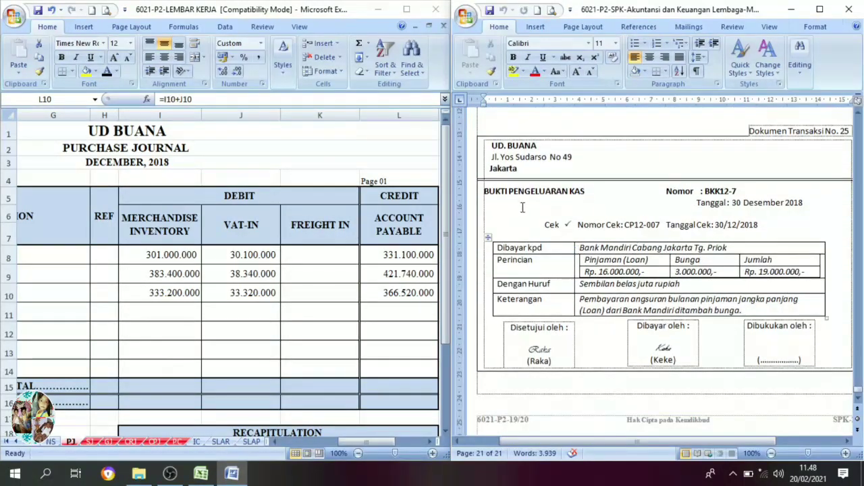
In the Excel cash payment journal, set row 15's date 30, evidence number BKK12-7 and description Angsuran Bank Mandiri to black font.
left_click(153, 442)
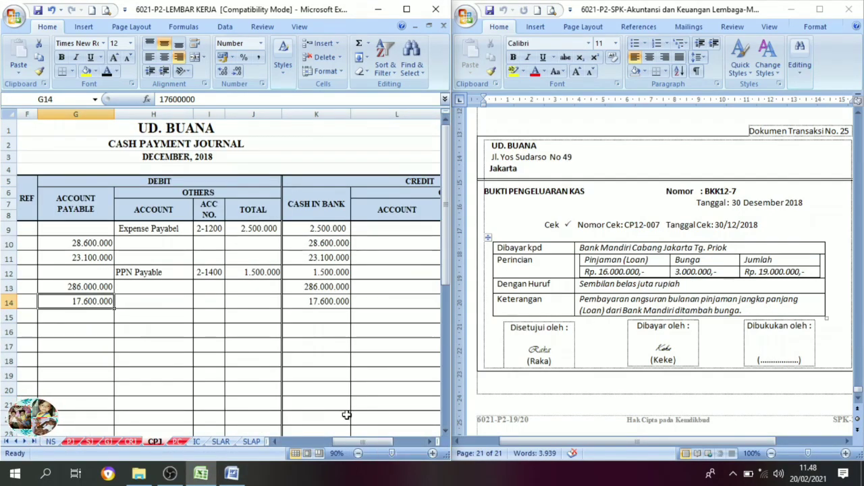
left_click_drag(359, 441, 308, 442)
left_click(90, 321)
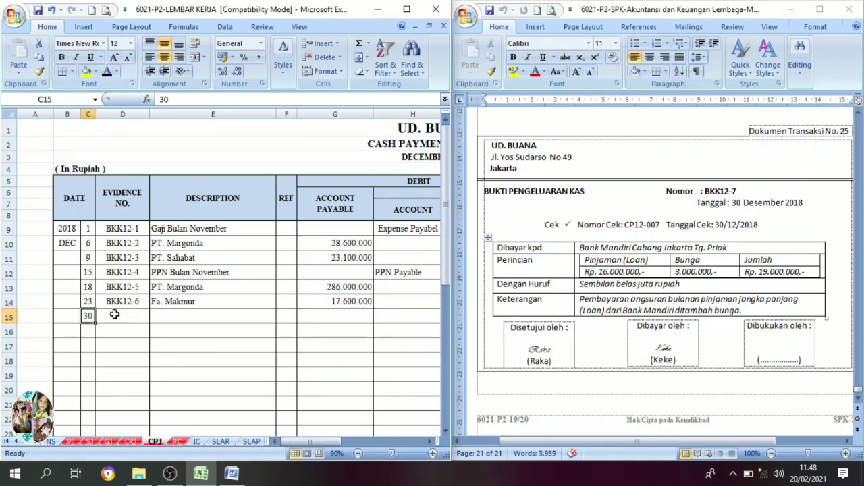
left_click(115, 315)
left_click(106, 72)
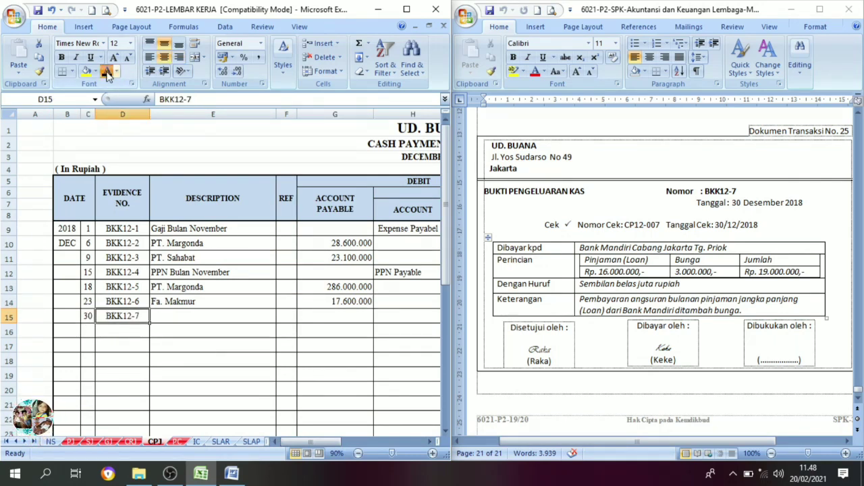
left_click(201, 322)
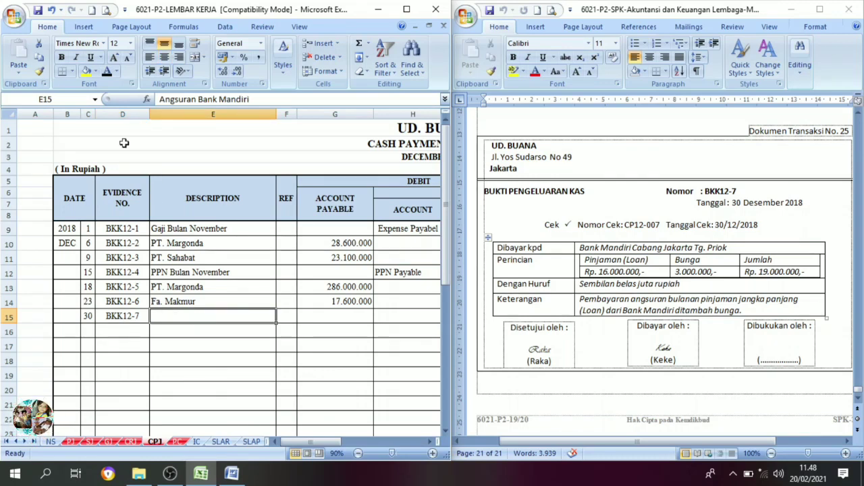
left_click(108, 73)
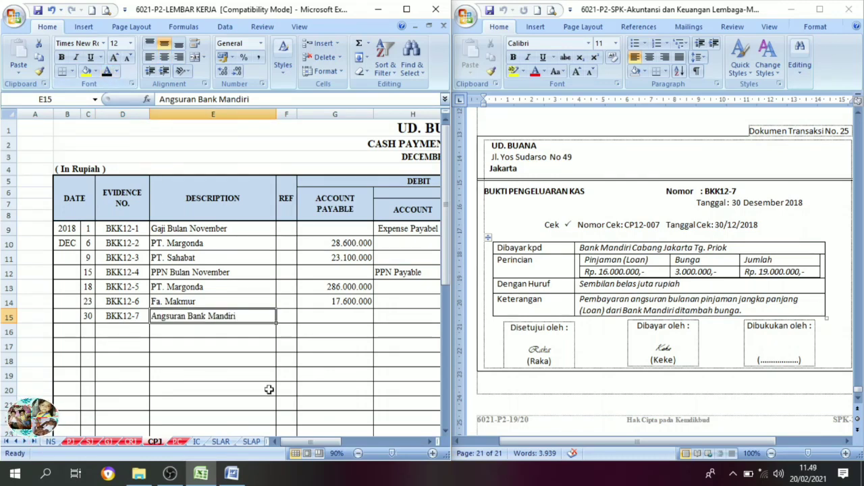
Set the cash in bank credit of 19.000.000 in K16 of the cash payment journal to black font.
left_click(428, 442)
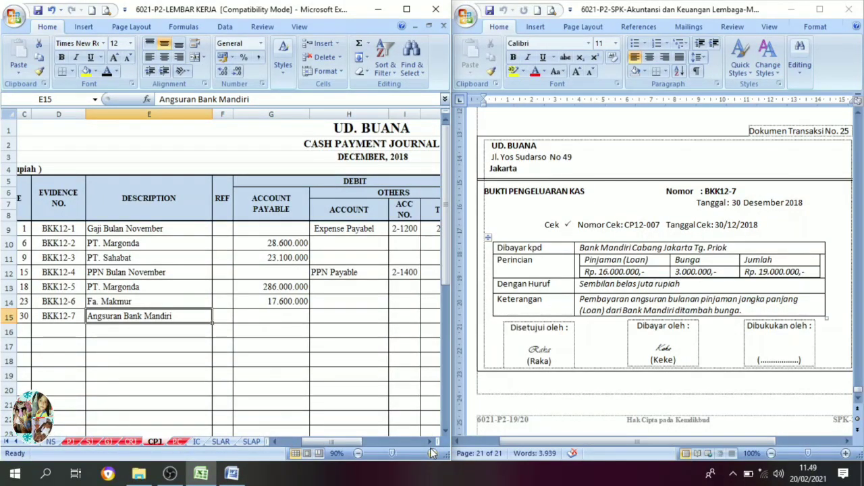
left_click(430, 442)
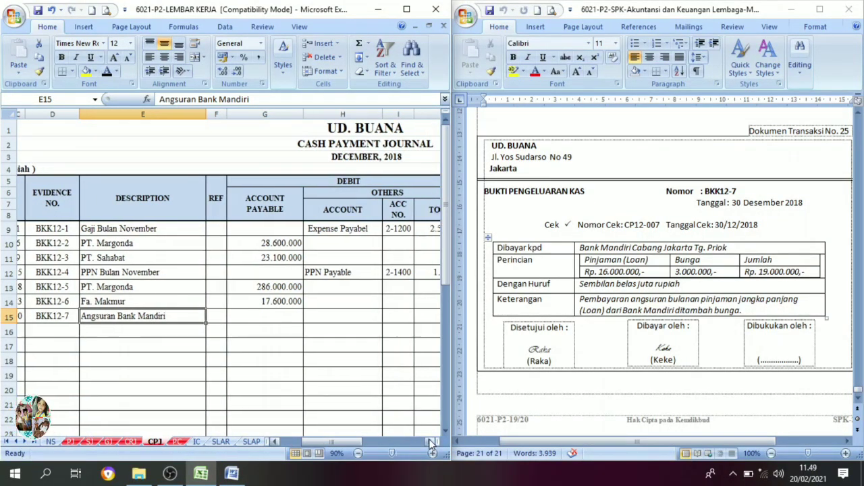
left_click(431, 442)
left_click(430, 443)
left_click(331, 316)
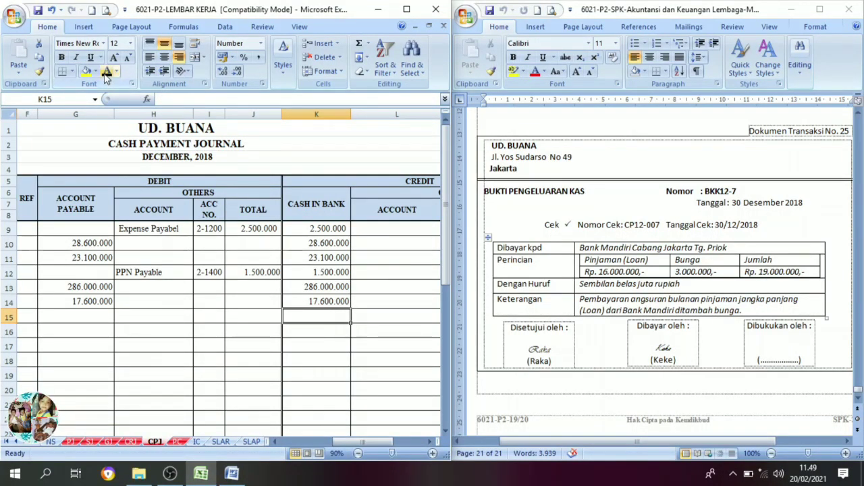
left_click(313, 334)
left_click(323, 318)
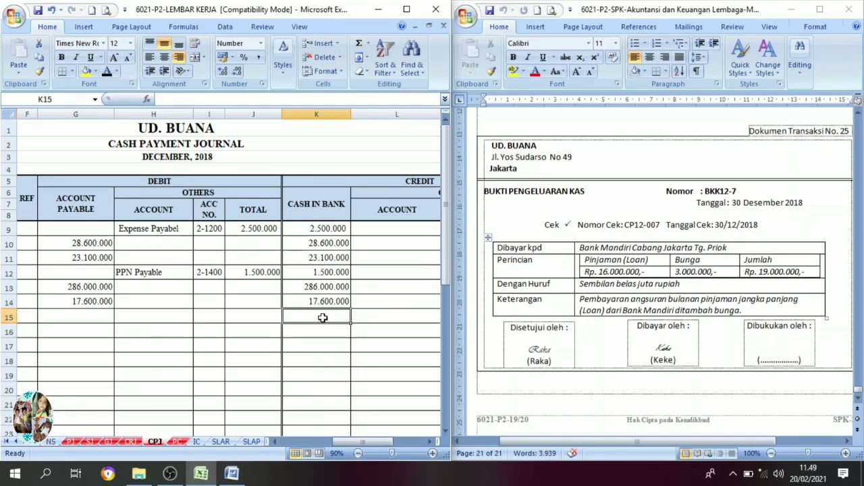
left_click(268, 317)
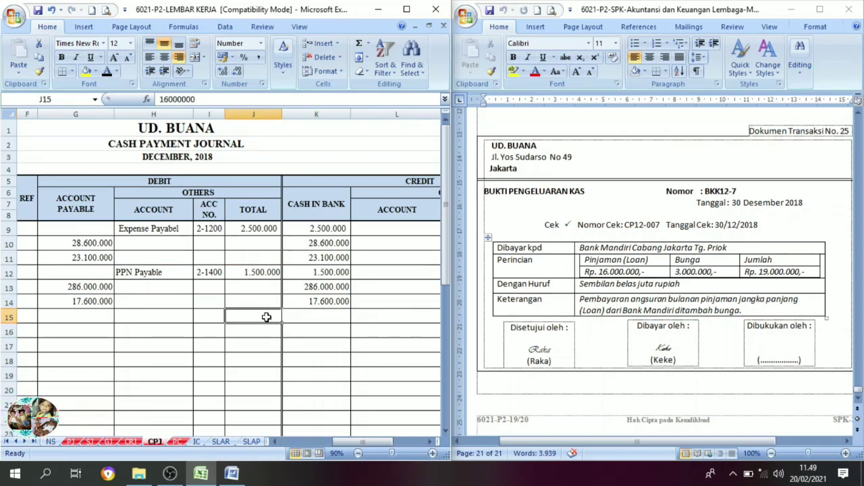
left_click(300, 318)
left_click(329, 334)
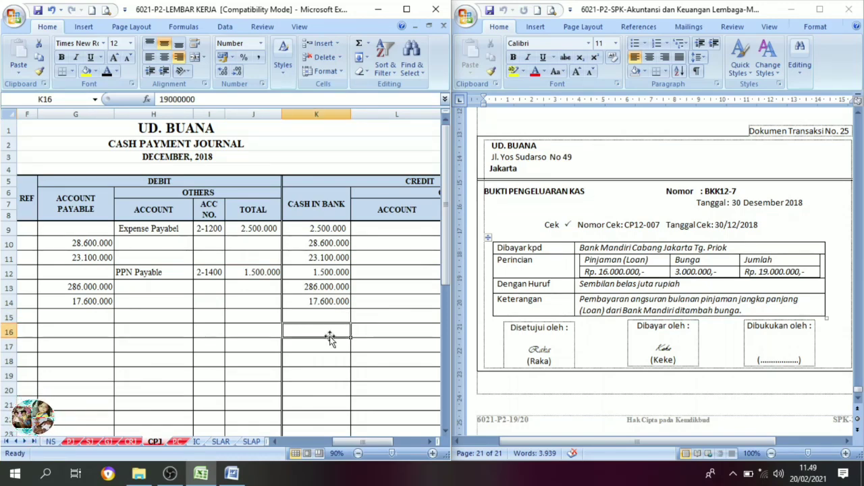
left_click(107, 72)
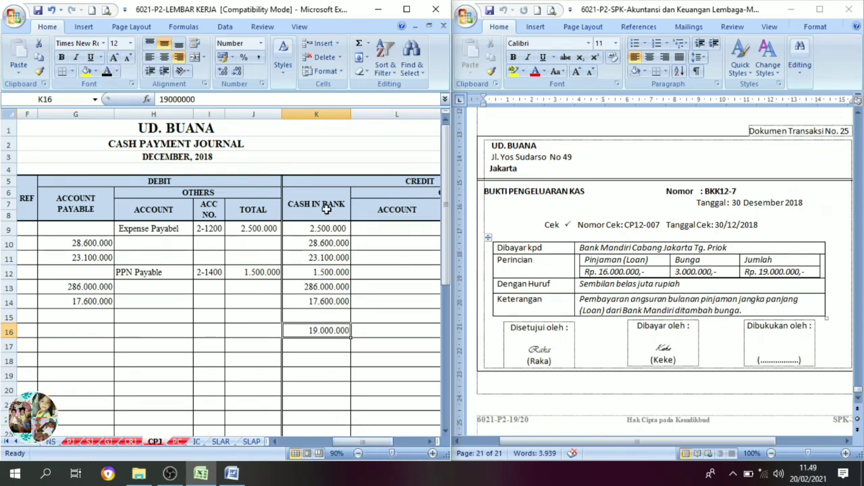
Set the debit account names Bank Mandiri Loan in H15 and Interest Expense in H16 to black font.
left_click_drag(368, 444, 341, 439)
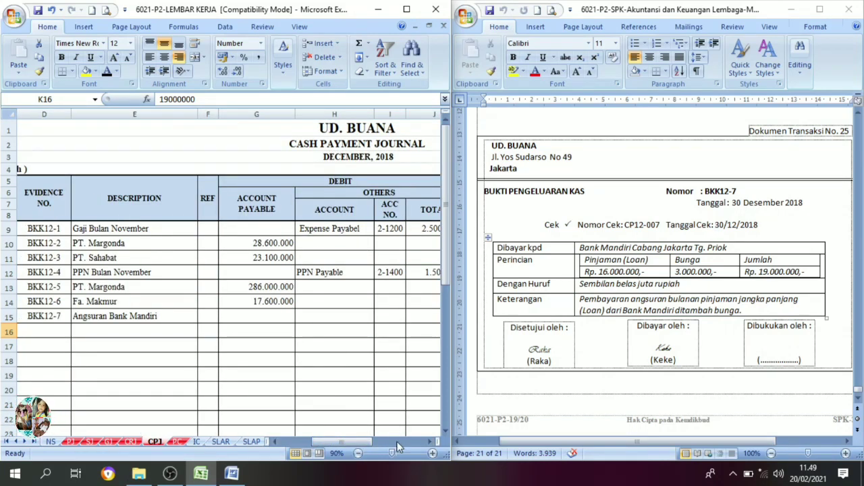
left_click(429, 443)
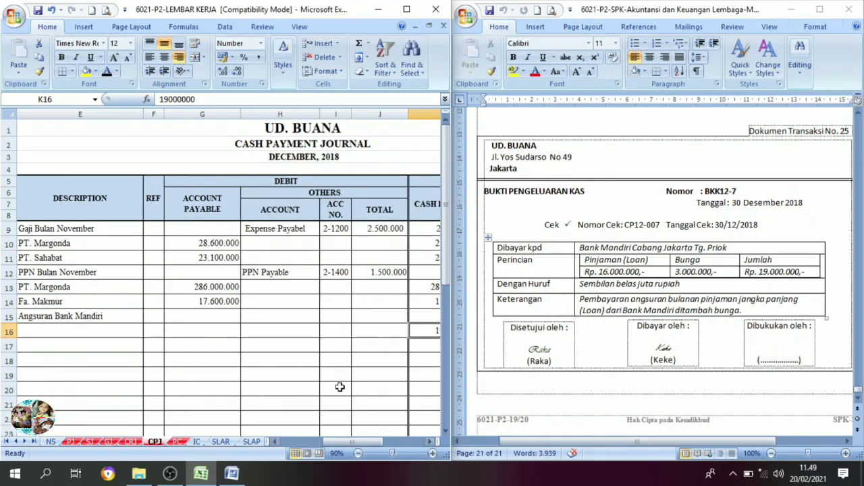
left_click(272, 328)
left_click(270, 312)
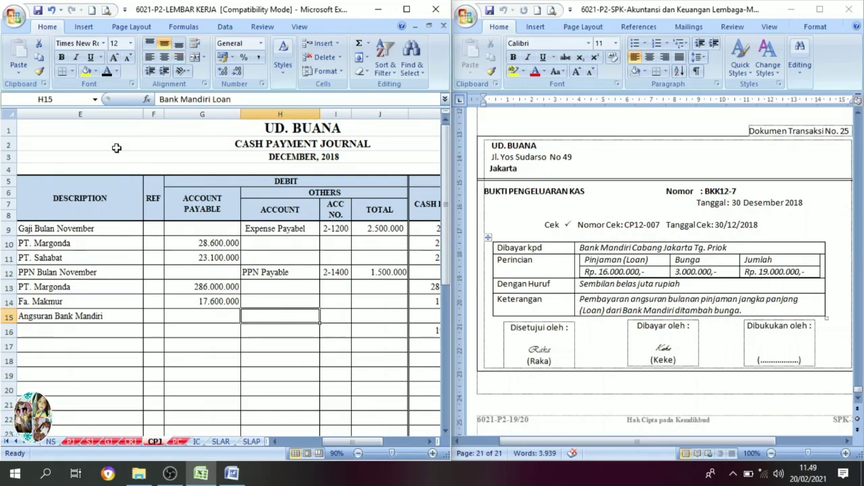
left_click(106, 73)
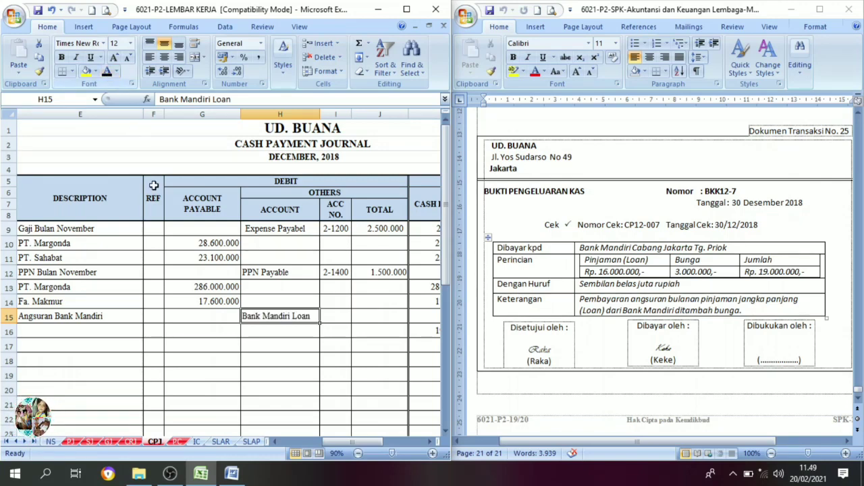
left_click(264, 330)
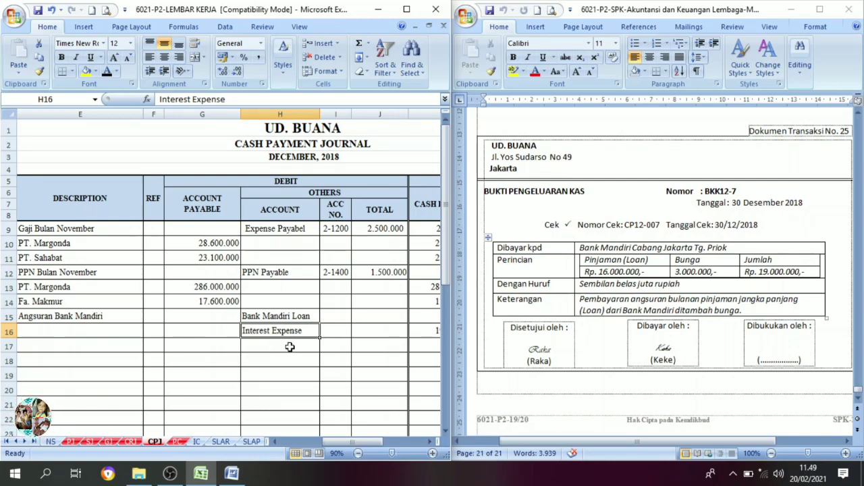
Set the account numbers 2-2100 in I15 and 9-1100 in I16 to black font.
left_click(339, 320)
left_click_drag(339, 319, 339, 329)
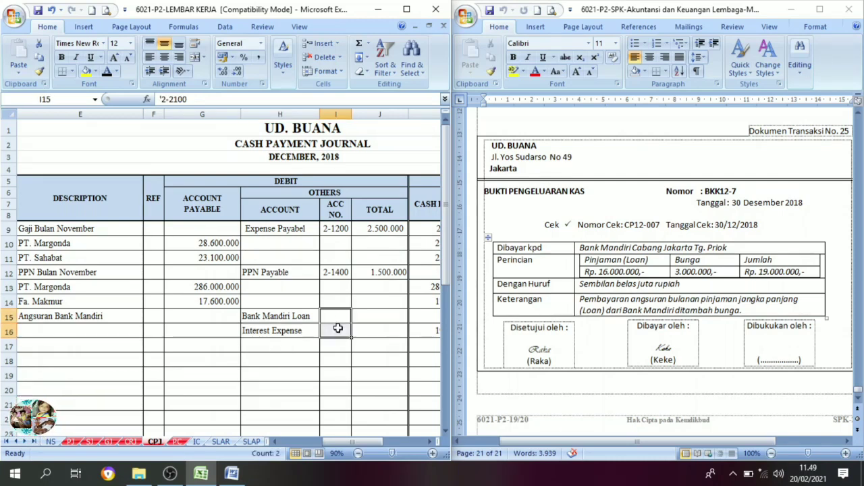
left_click(107, 72)
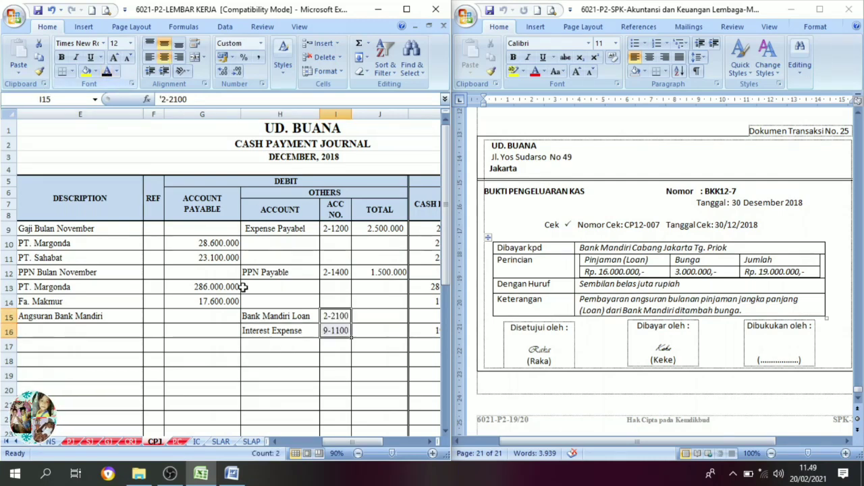
left_click(430, 442)
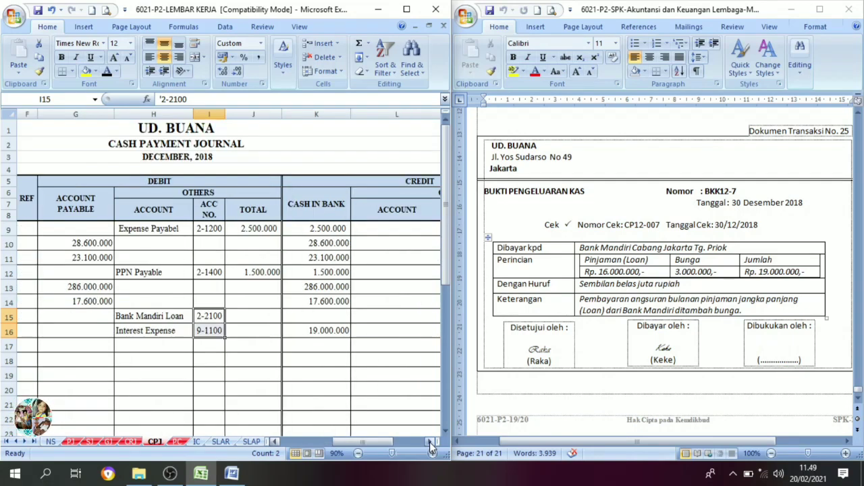
Set the debit totals 16.000.000 in J15 and 3.000.000 in J16 of the cash payment journal to black font.
left_click(253, 319)
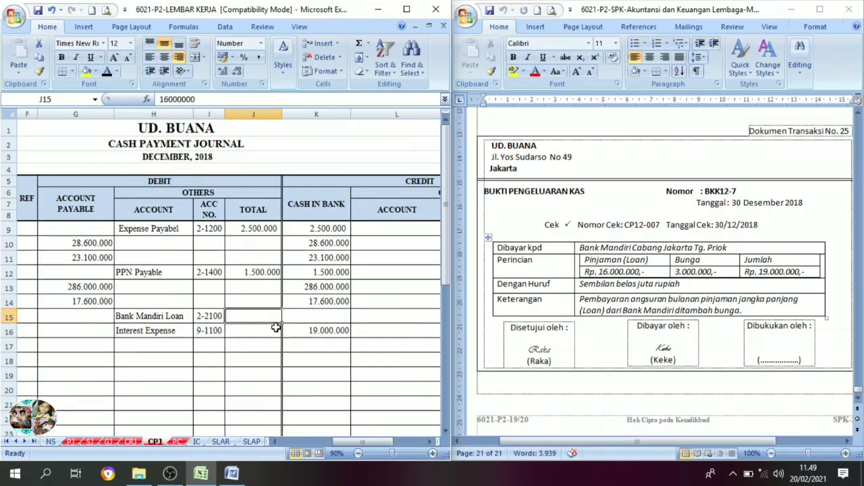
left_click(106, 72)
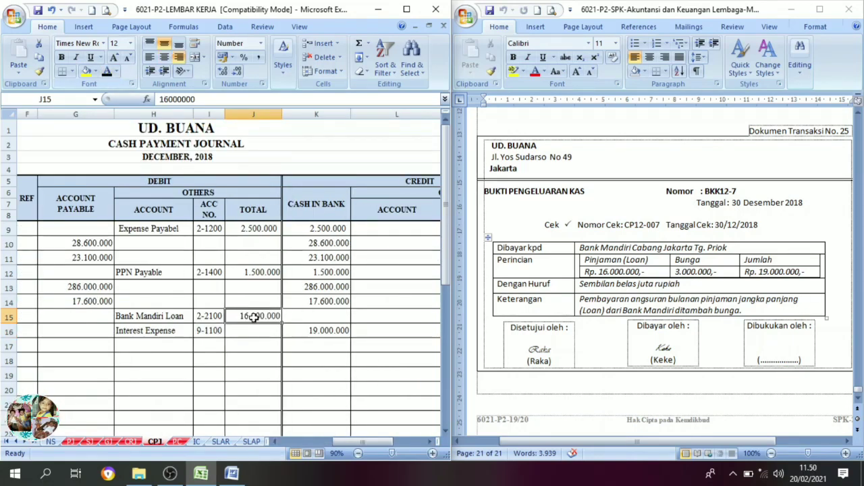
left_click(263, 329)
left_click(106, 72)
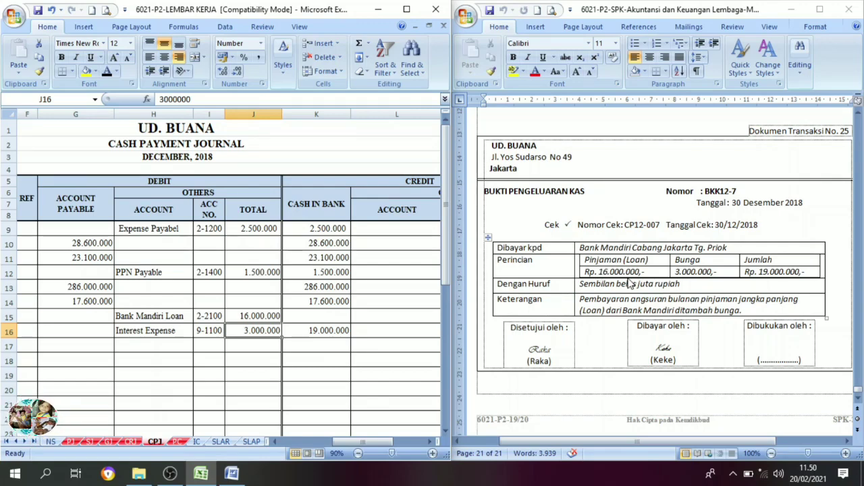
Check the last source document, and maximize the workbook window to review the full cash payment journal.
scroll(699, 292, "down", 1)
scroll(699, 293, "up", 1)
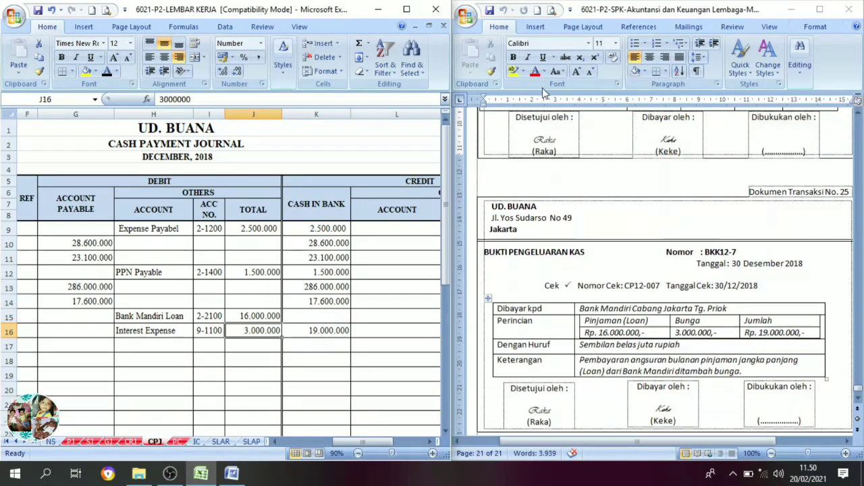
left_click(407, 10)
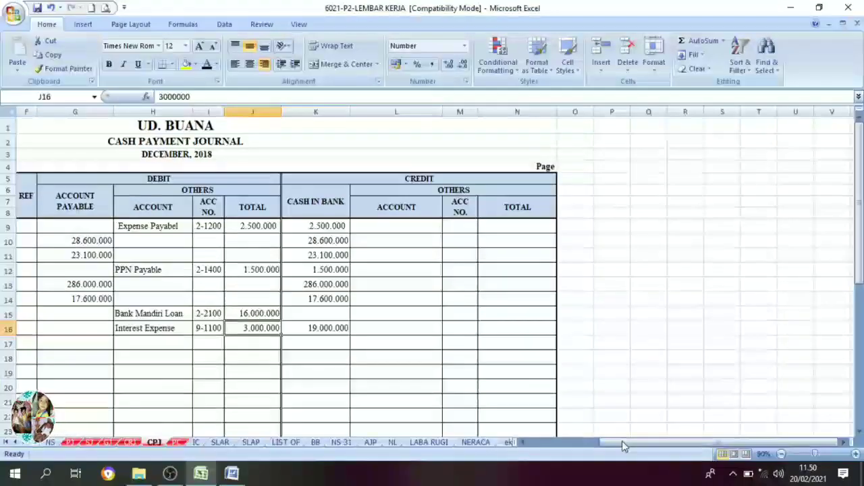
left_click_drag(683, 448, 584, 448)
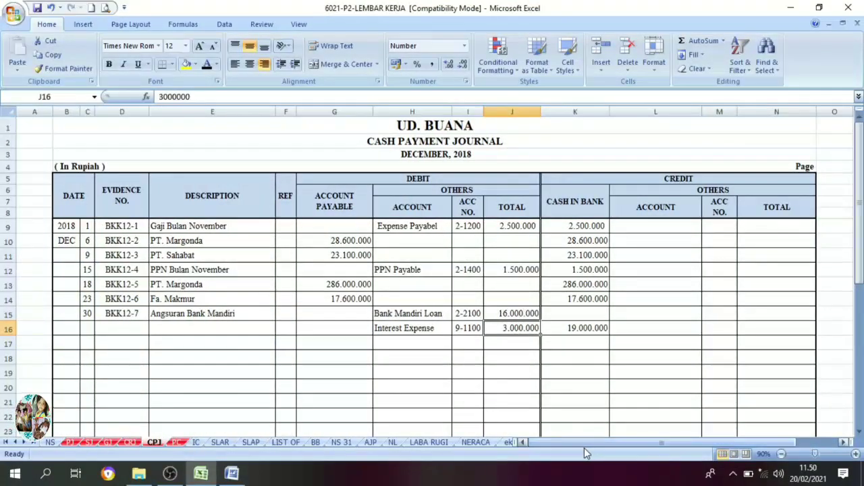
Open the purchase journal sheet PJ and examine its December entries, total rows and recapitulation table.
left_click(78, 442)
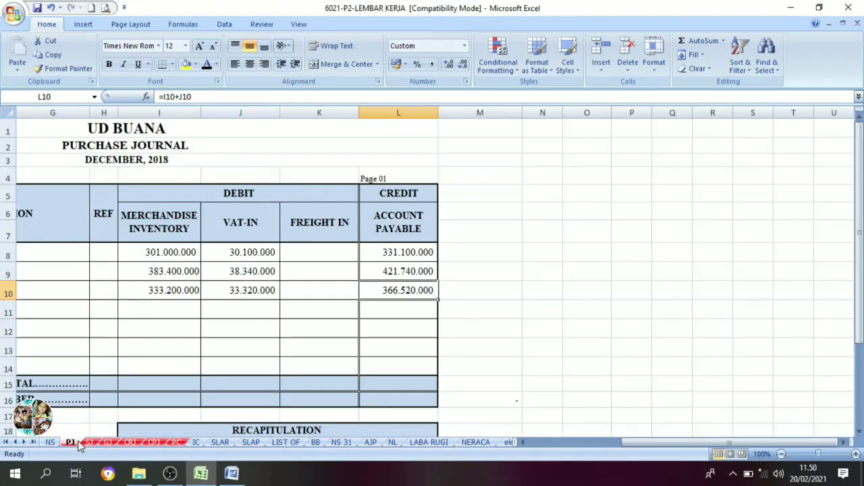
left_click_drag(655, 445, 540, 447)
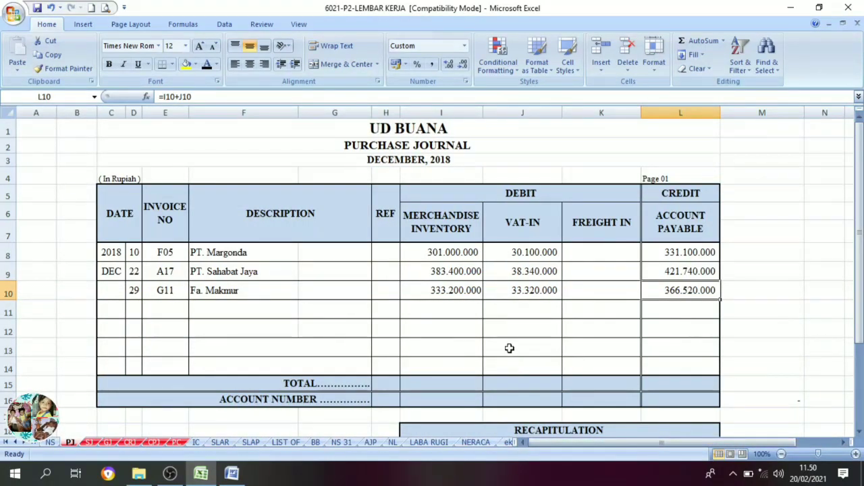
scroll(510, 348, "down", 5)
scroll(510, 348, "up", 5)
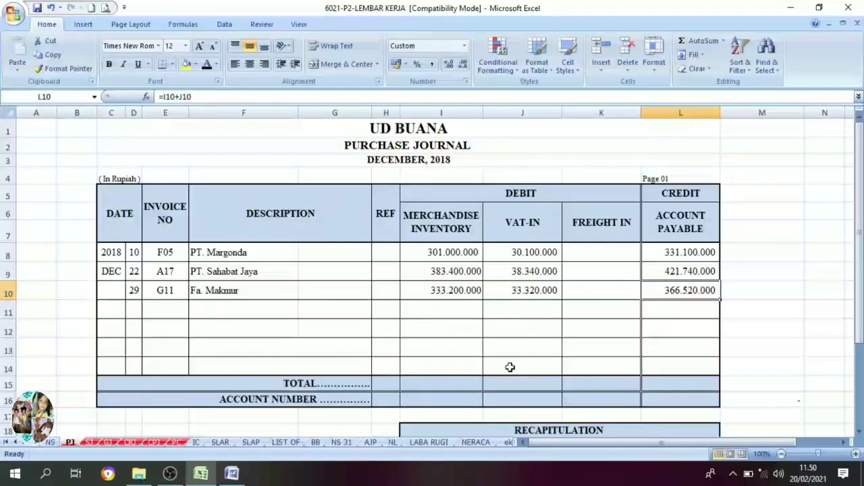
scroll(506, 369, "down", 2)
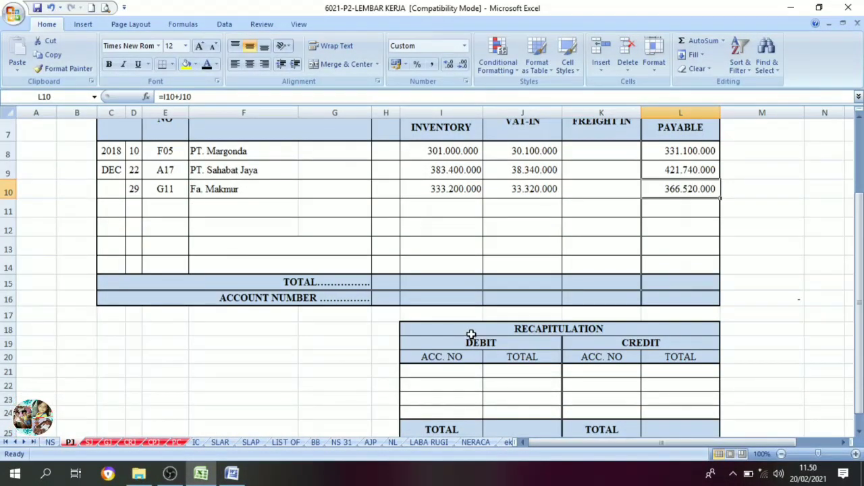
scroll(468, 332, "up", 1)
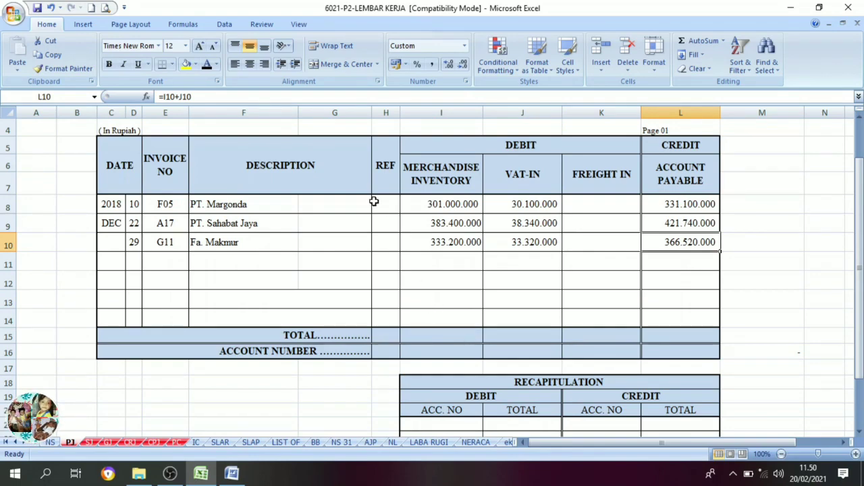
scroll(374, 201, "up", 1)
scroll(444, 331, "down", 3)
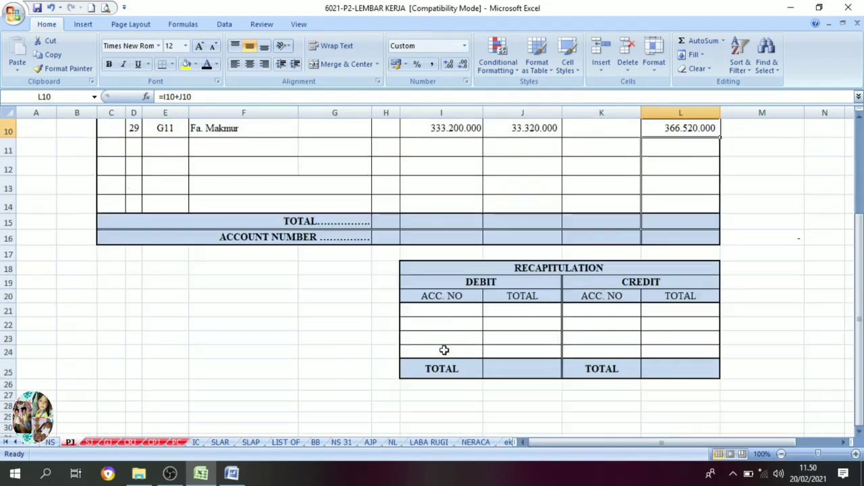
scroll(444, 350, "up", 3)
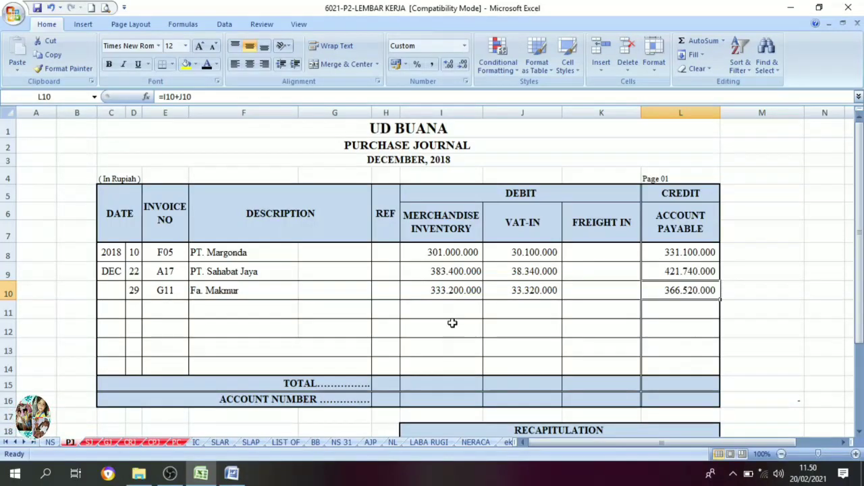
scroll(452, 324, "down", 2)
scroll(459, 248, "up", 2)
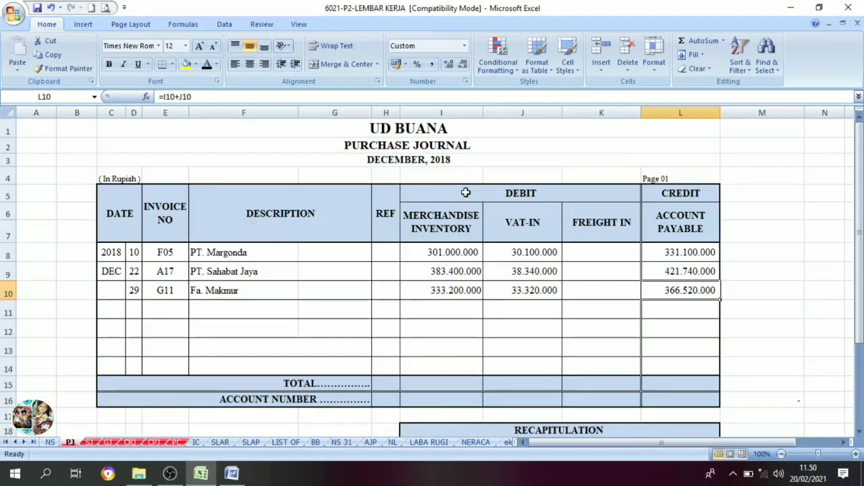
Set the recapitulation debit account numbers 1-1500 in I21 and 2-1600 in I22 to black font.
scroll(461, 202, "down", 2)
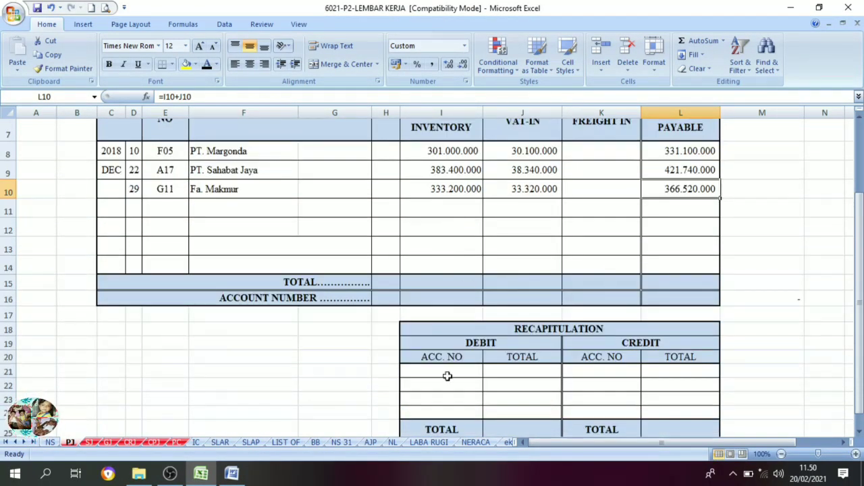
left_click_drag(447, 376, 450, 403)
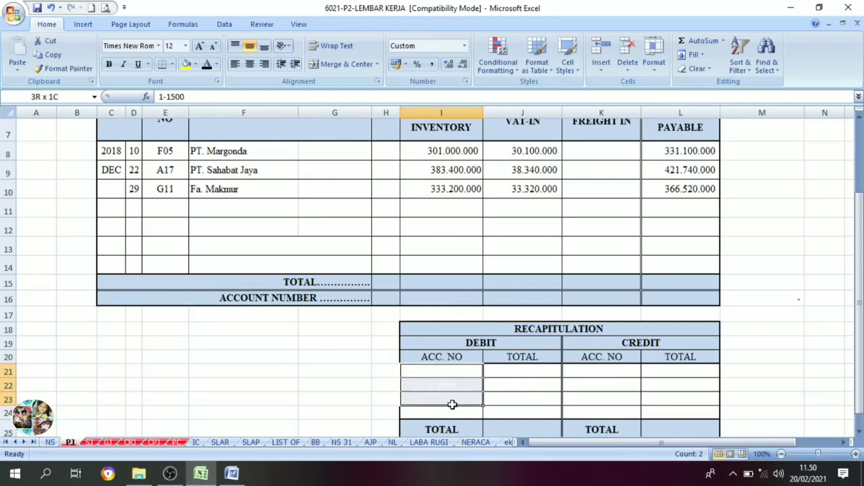
left_click(206, 64)
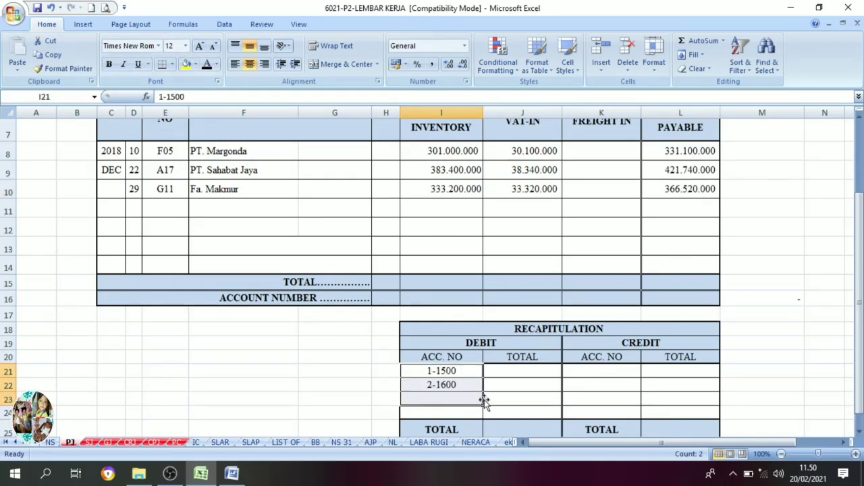
Set the recapitulation debit total of 1.017.600.000 for account 1-1500 in J21 to black font.
scroll(484, 400, "up", 1)
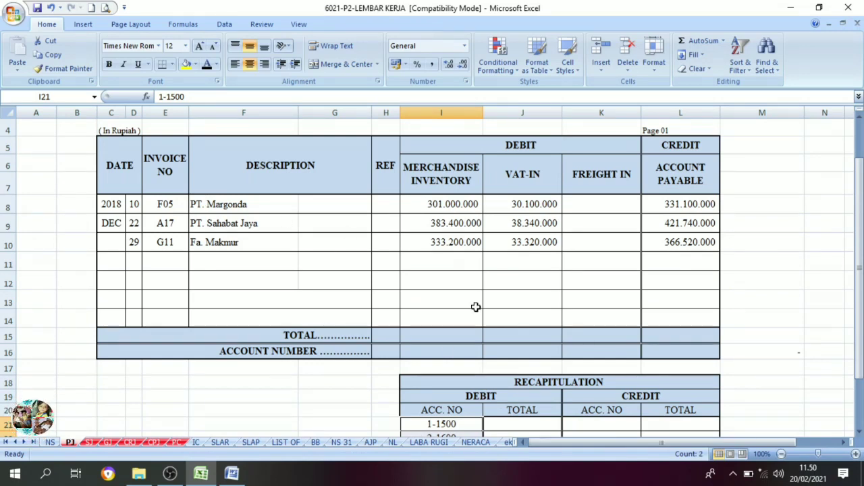
scroll(474, 305, "down", 1)
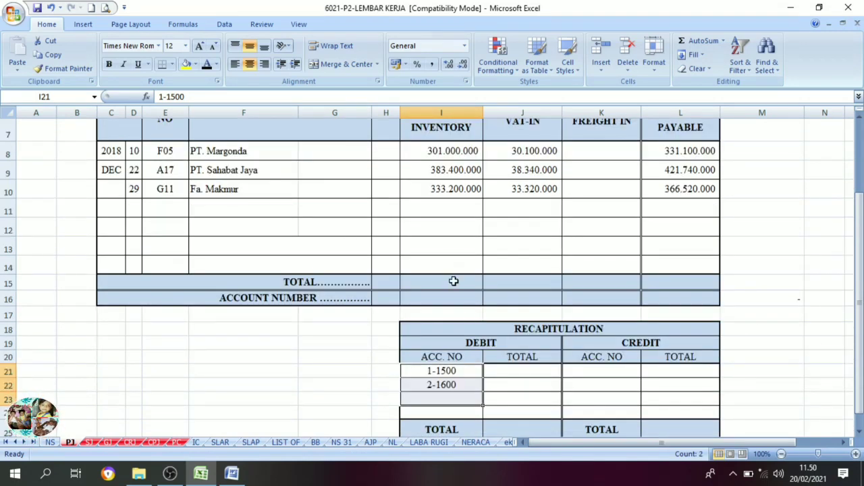
scroll(457, 203, "up", 1)
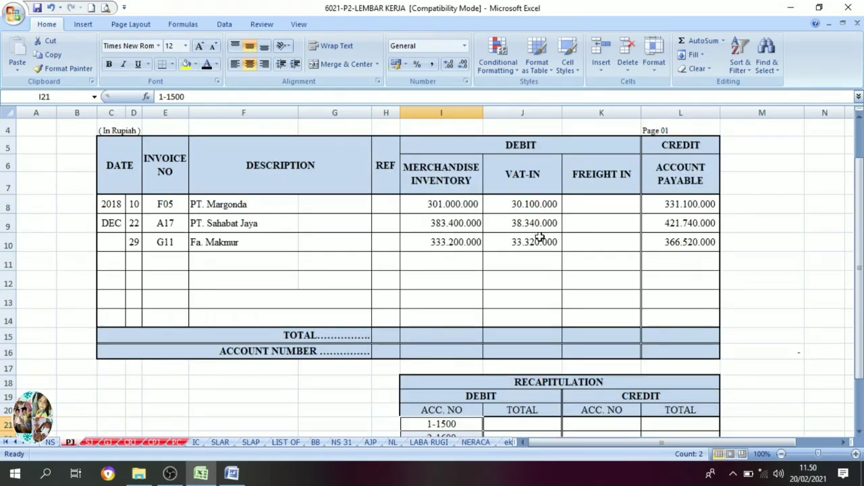
scroll(542, 238, "down", 3)
left_click(520, 252)
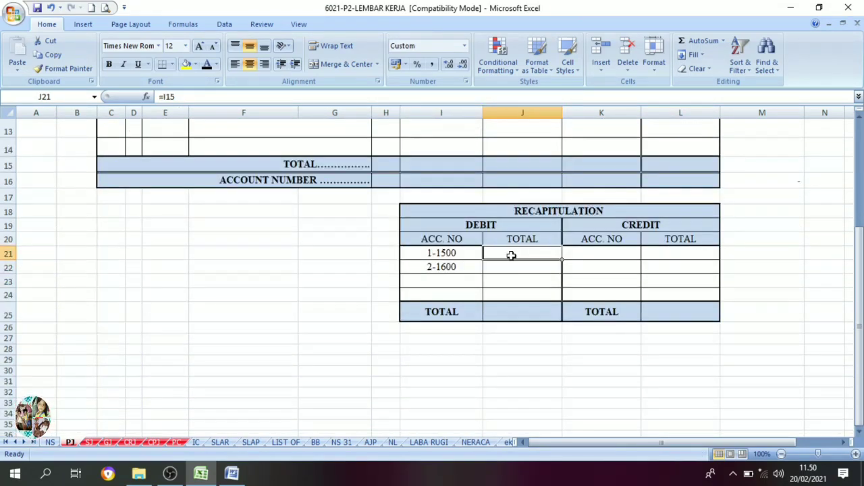
scroll(493, 247, "up", 4)
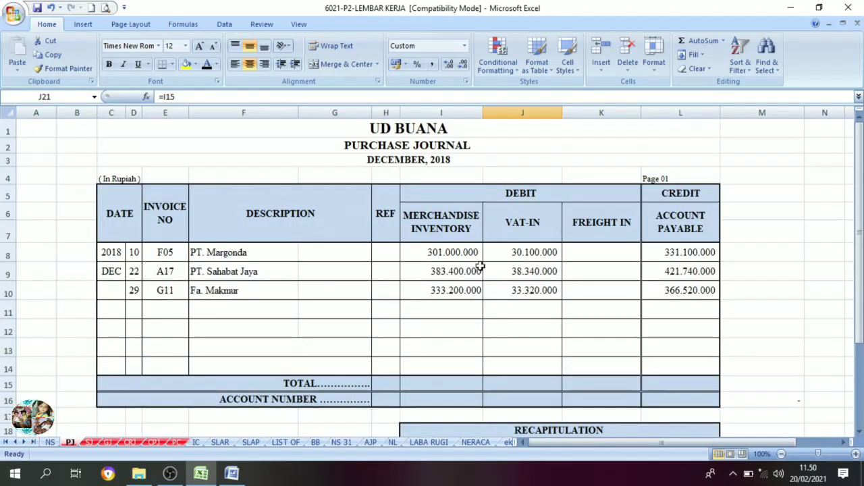
scroll(409, 293, "down", 3)
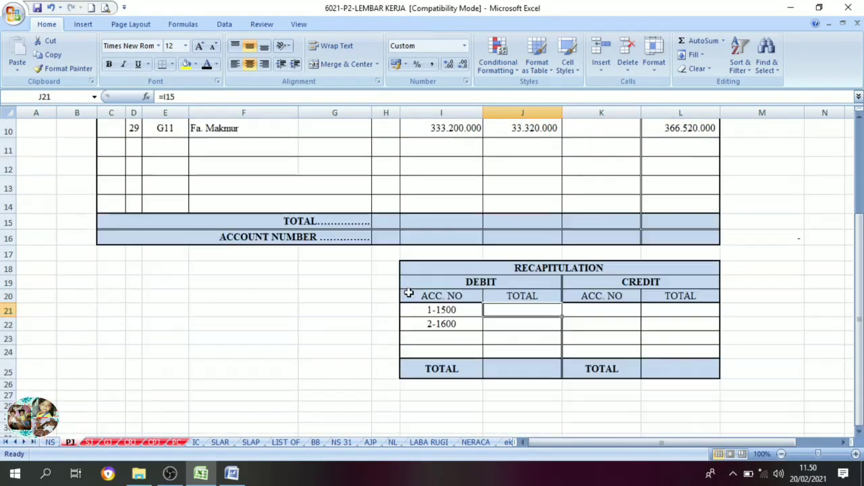
left_click(207, 65)
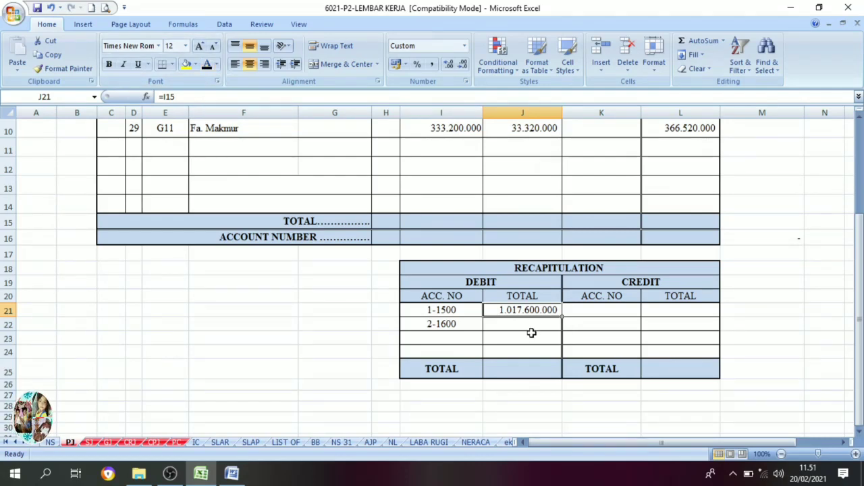
Set the purchase journal's column totals and account numbers in I15:L16 to black font.
scroll(531, 333, "up", 1)
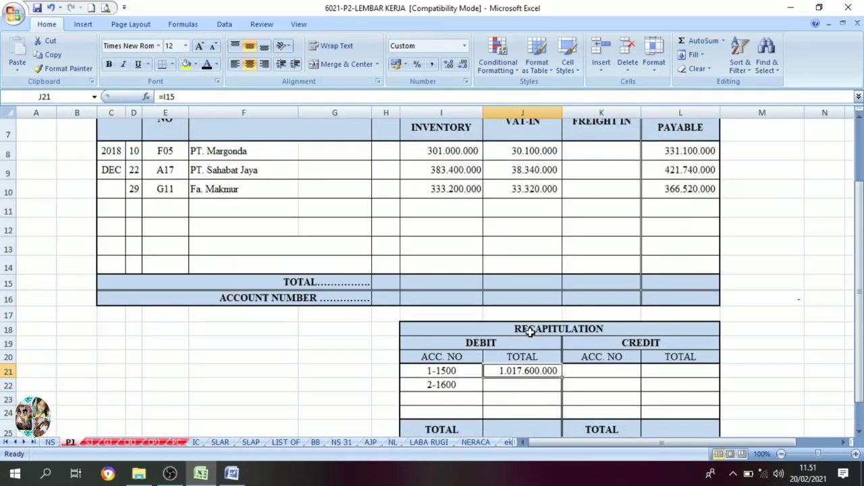
left_click(434, 283)
left_click_drag(435, 283, 696, 298)
left_click(207, 64)
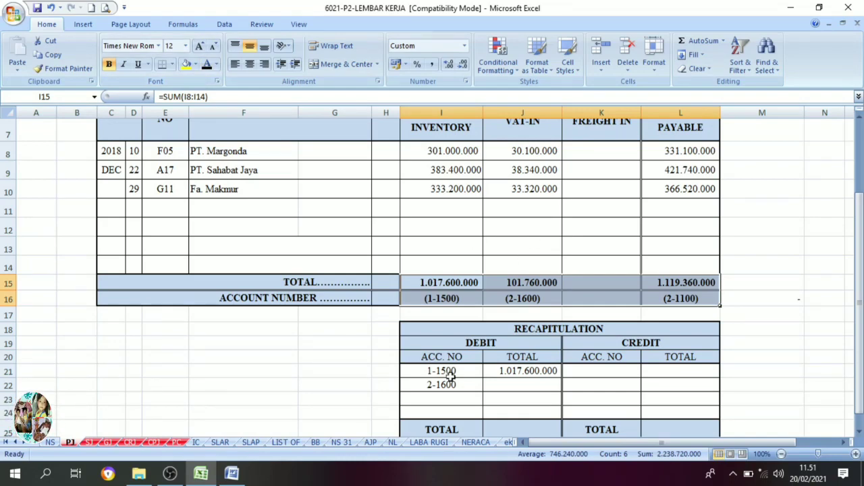
Set the recapitulation debit total of 101.760.000 for account 2-1600 in J22 to black font.
left_click(444, 299)
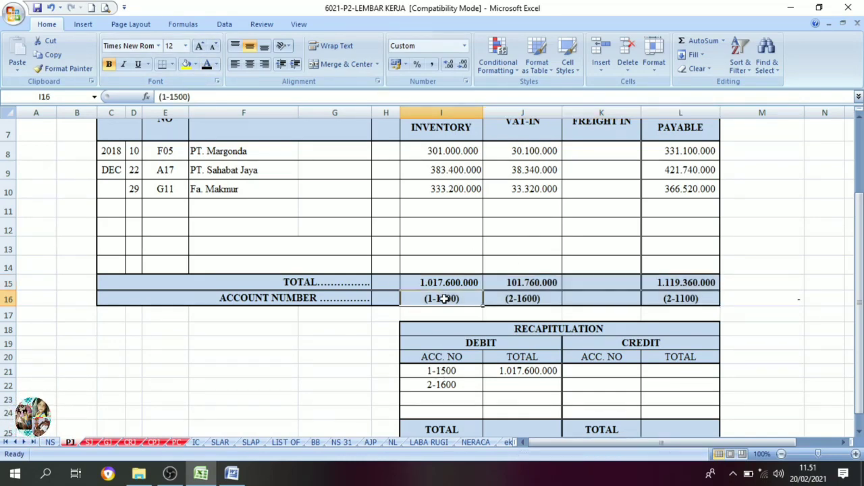
scroll(466, 270, "up", 2)
scroll(449, 320, "down", 1)
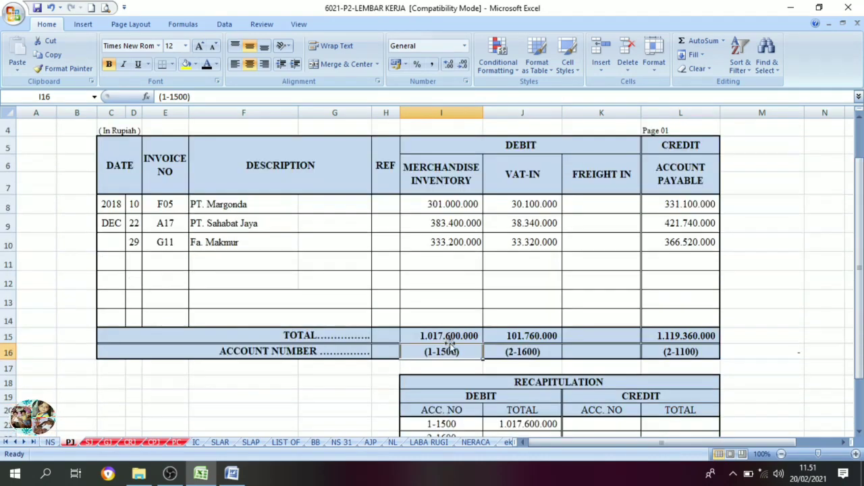
scroll(473, 418, "down", 1)
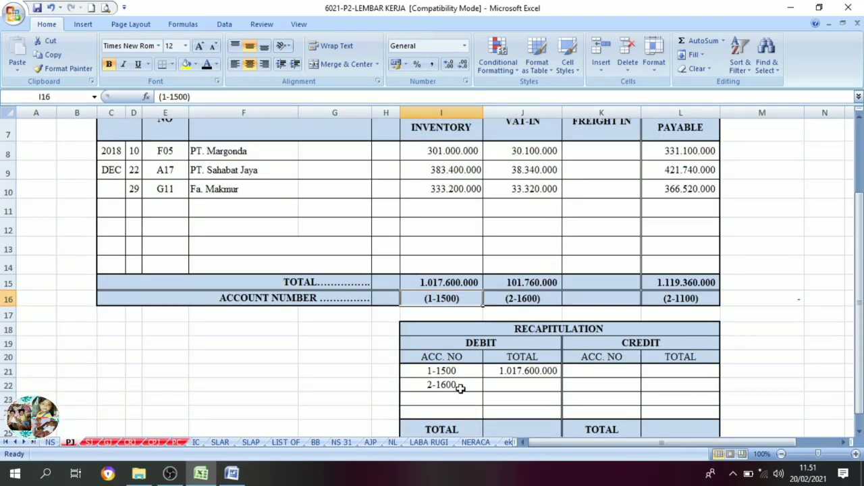
left_click(498, 383)
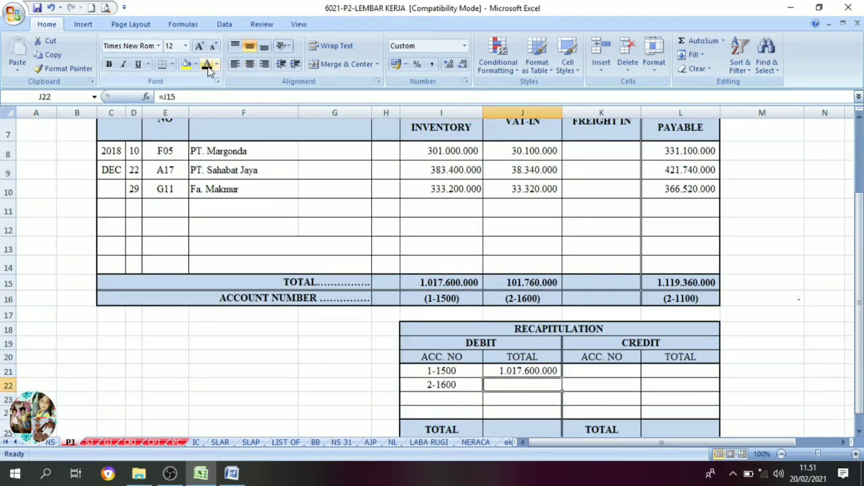
scroll(510, 242, "up", 2)
scroll(522, 247, "down", 2)
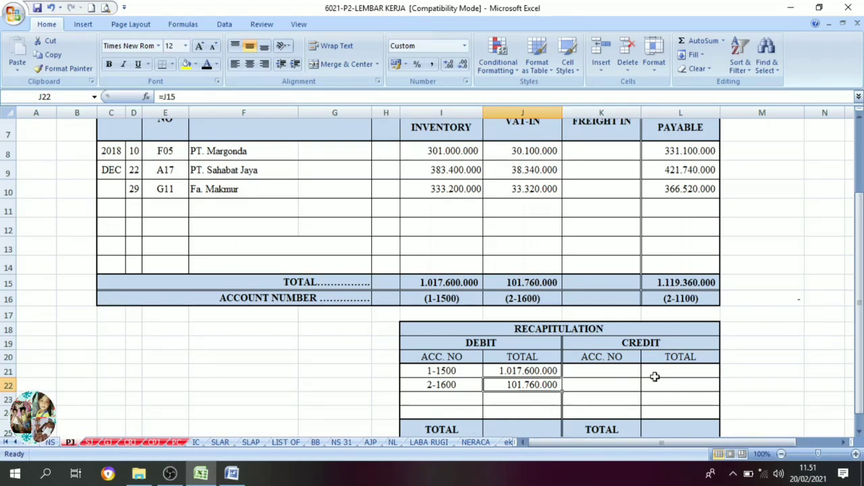
Set the recapitulation credit account number 2-1100 in K21 and its total 1.119.360.000 in L21 to black font.
left_click(621, 373)
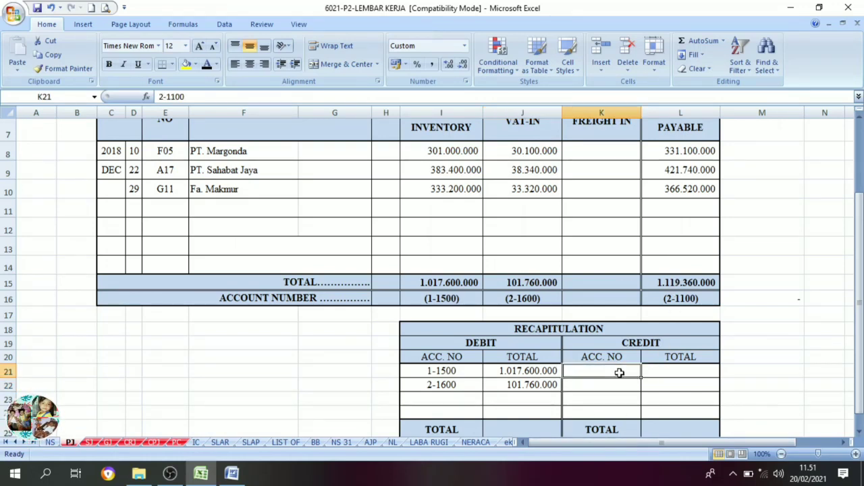
left_click(206, 64)
scroll(621, 295, "up", 1)
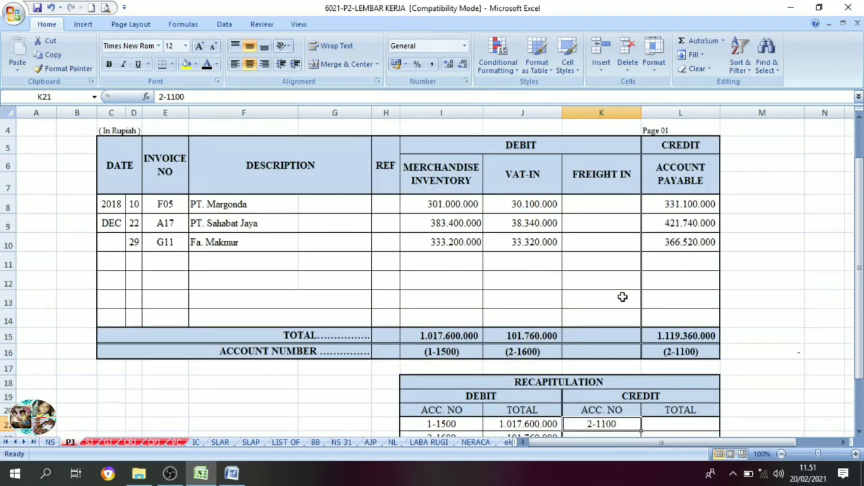
scroll(652, 361, "down", 1)
left_click(663, 374)
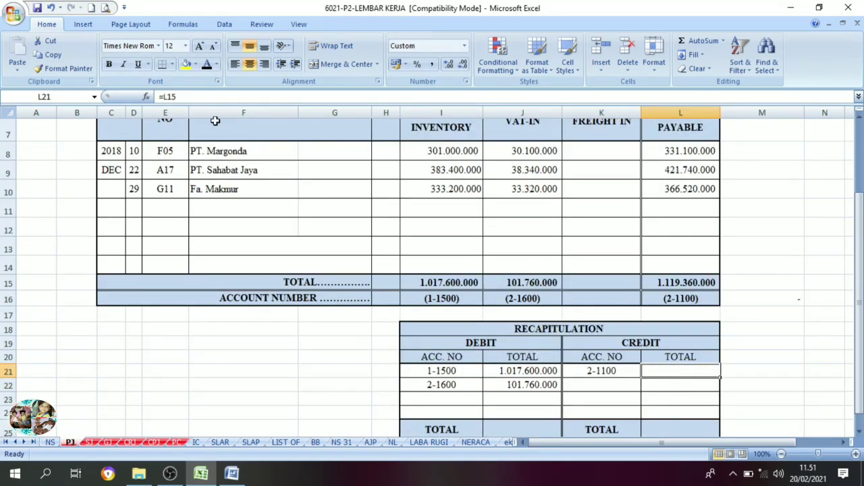
left_click(207, 64)
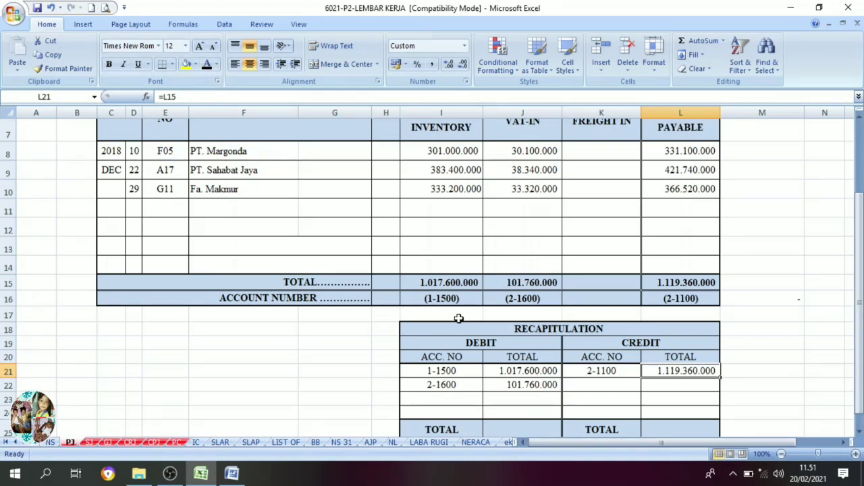
Set the purchase journal recapitulation's debit and credit totals in J25:L25 to black font.
scroll(478, 270, "down", 2)
left_click(530, 311)
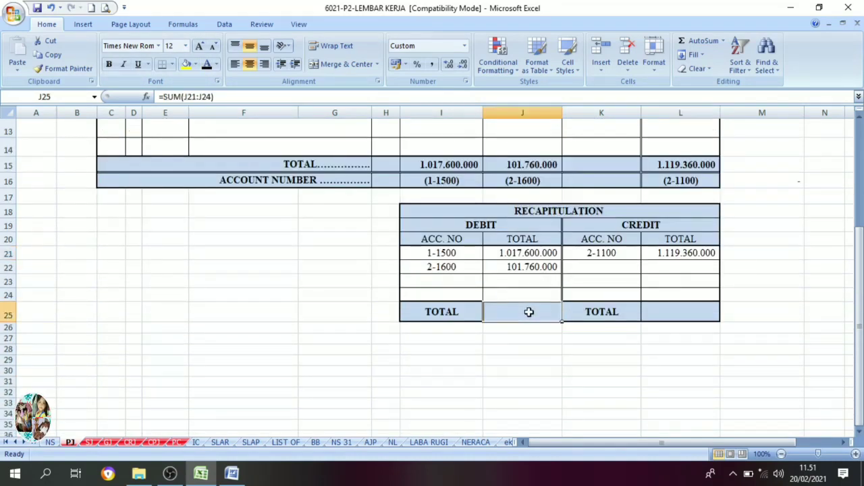
left_click_drag(531, 312, 649, 312)
left_click(208, 65)
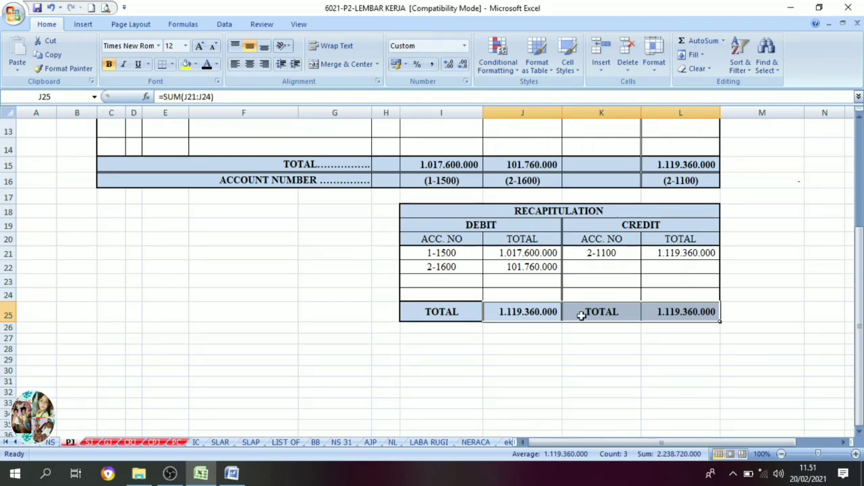
left_click(673, 311)
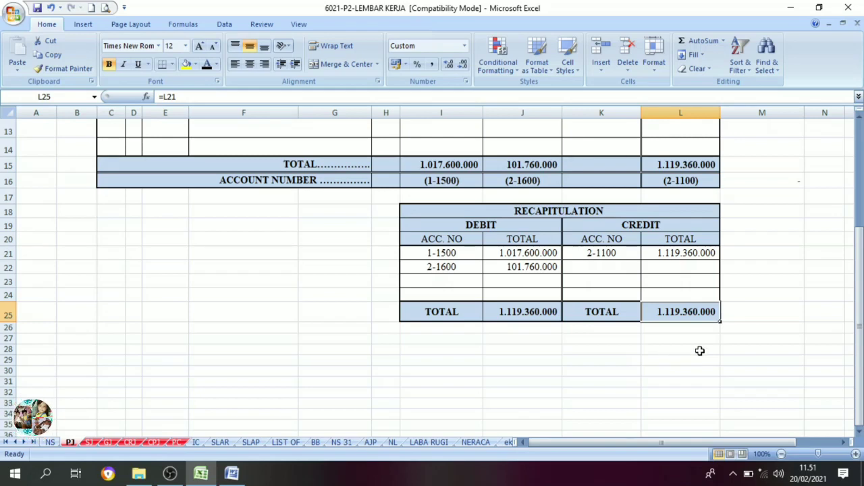
scroll(700, 350, "up", 1)
left_click_drag(688, 365, 534, 372)
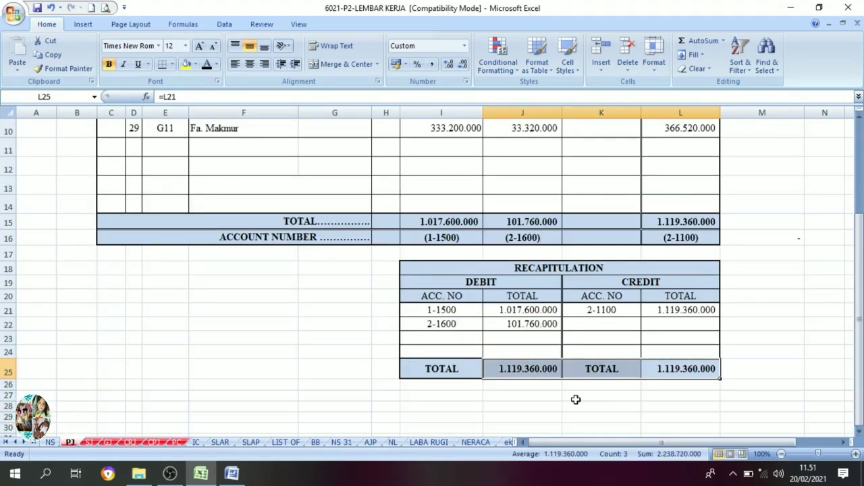
On the SJ sheet, set the sales journal's column totals and account numbers in I16:L17 to black font.
left_click(89, 443)
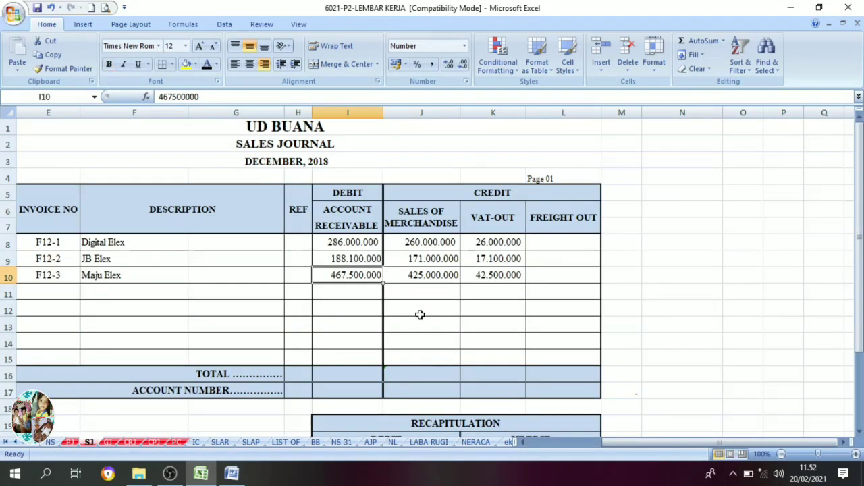
left_click_drag(344, 374, 563, 385)
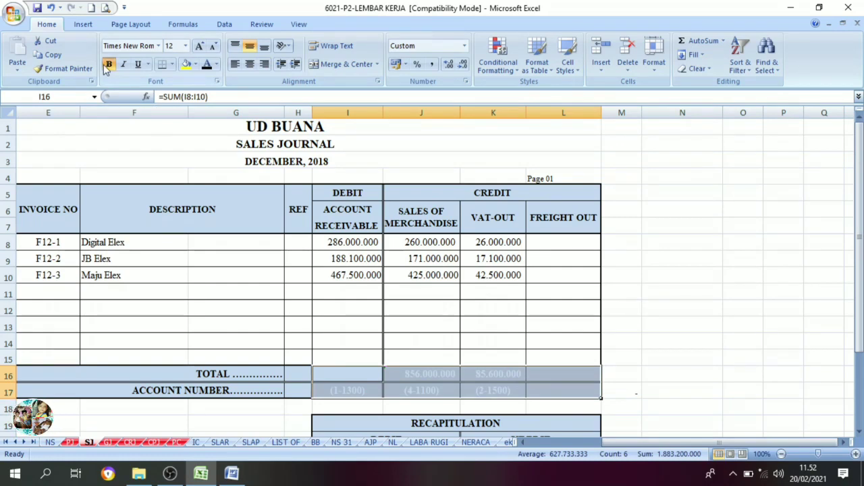
left_click(207, 65)
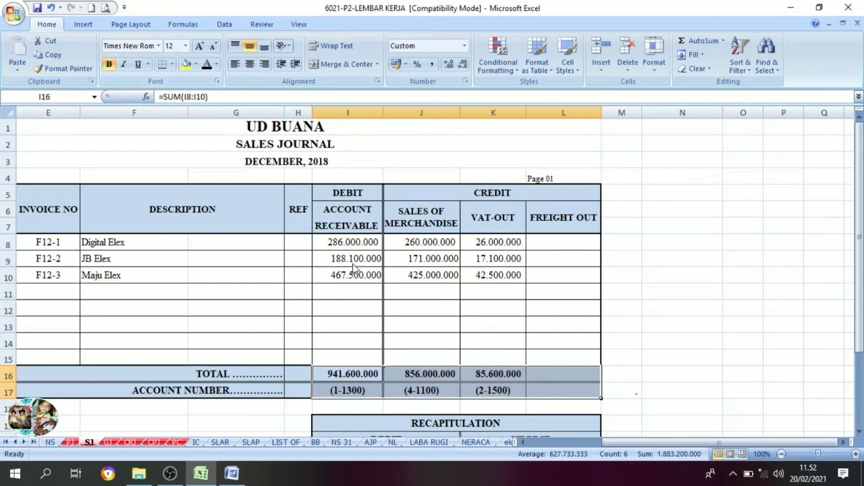
Set the sales journal recapitulation's account numbers and amounts in I22:L24 to black font.
scroll(353, 308, "down", 1)
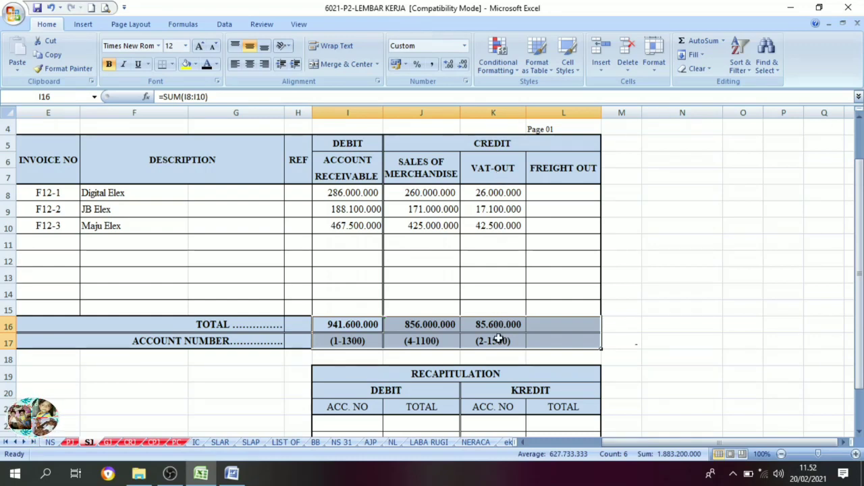
scroll(471, 333, "down", 2)
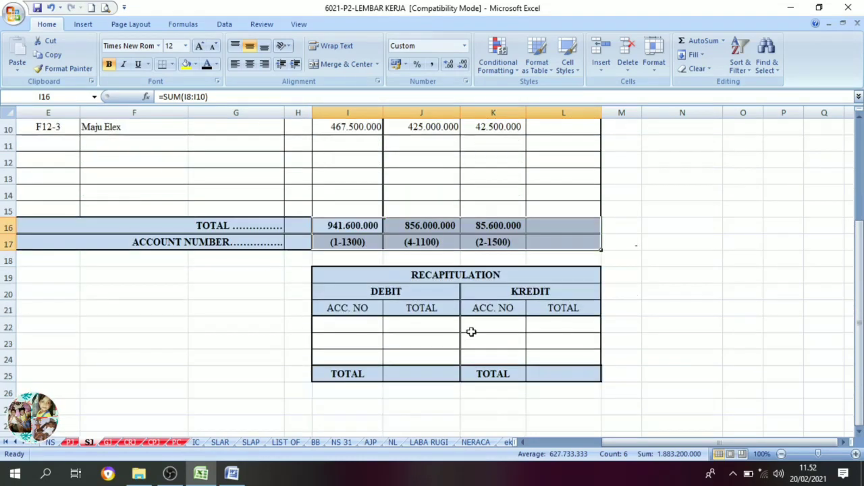
left_click(343, 327)
left_click_drag(342, 327, 556, 352)
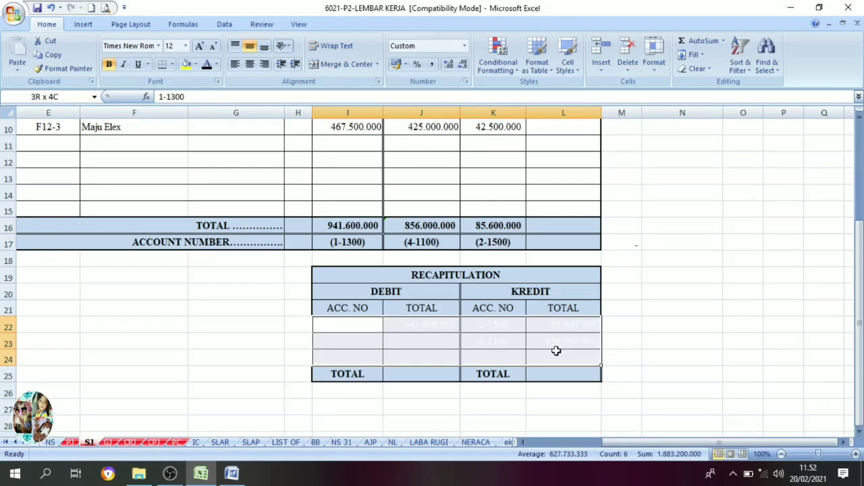
left_click(207, 64)
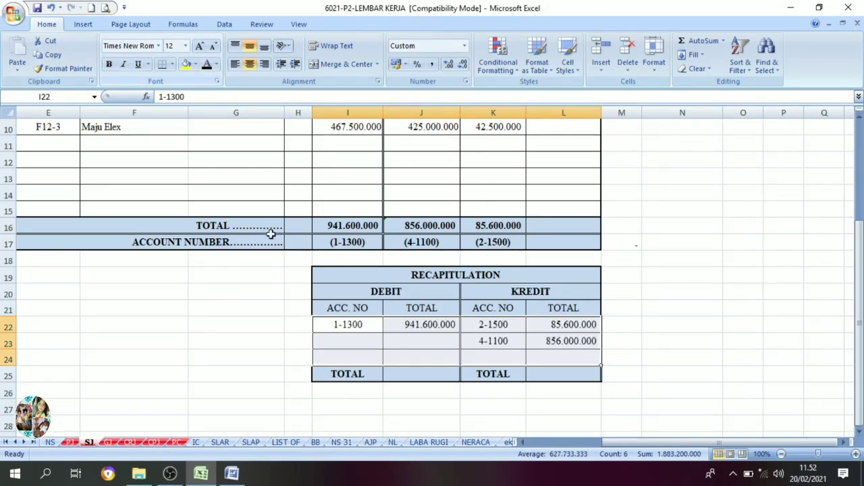
Compare the sales journal recapitulation's debit and credit entries with the journal's column headings, totals and account numbers.
scroll(335, 299, "up", 1)
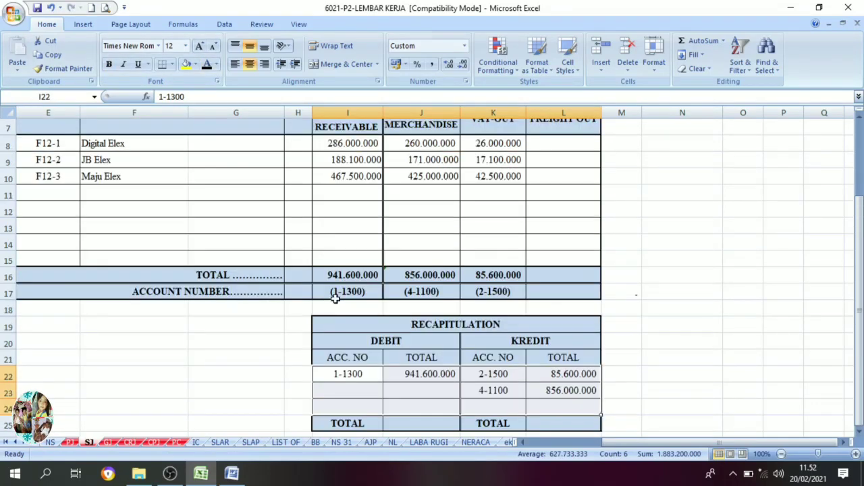
left_click(358, 378)
scroll(362, 378, "up", 2)
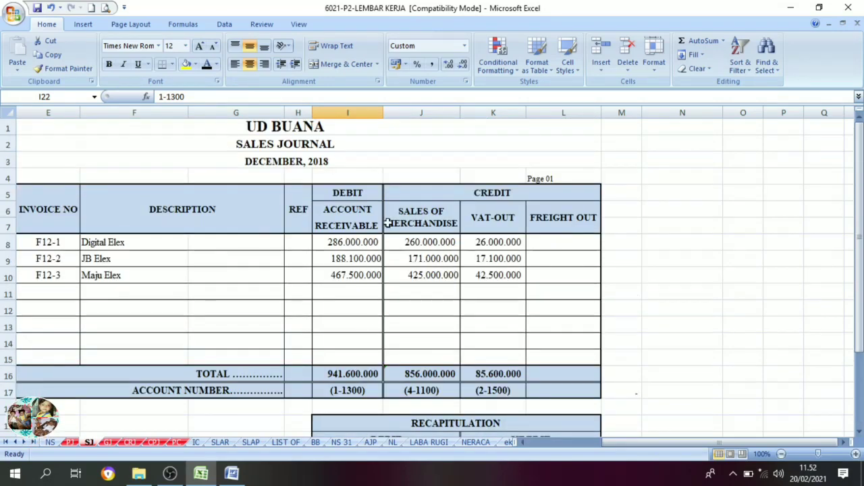
scroll(353, 263, "down", 3)
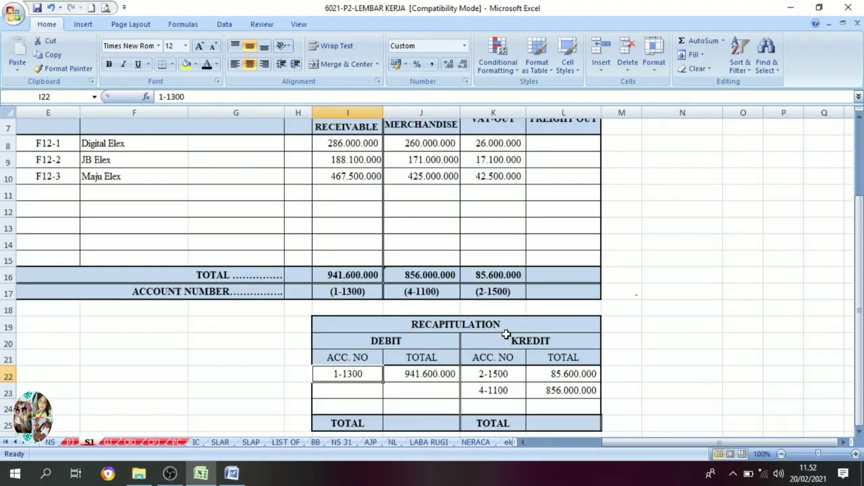
scroll(506, 332, "up", 1)
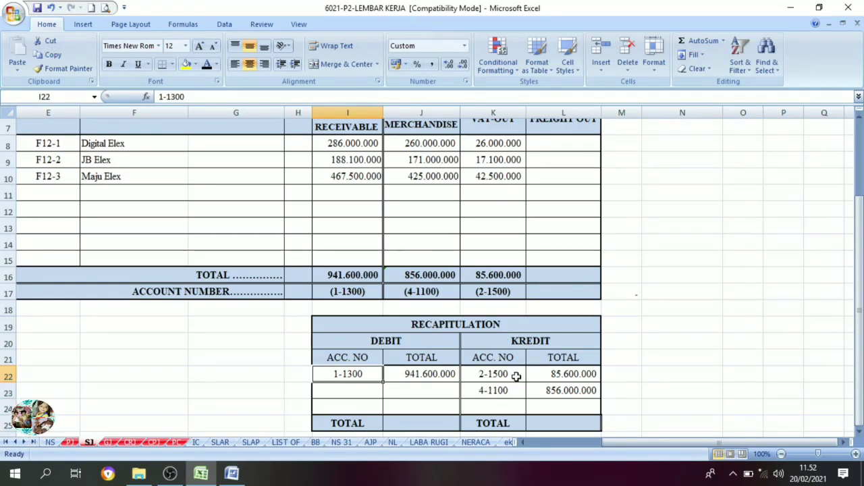
scroll(474, 258, "up", 2)
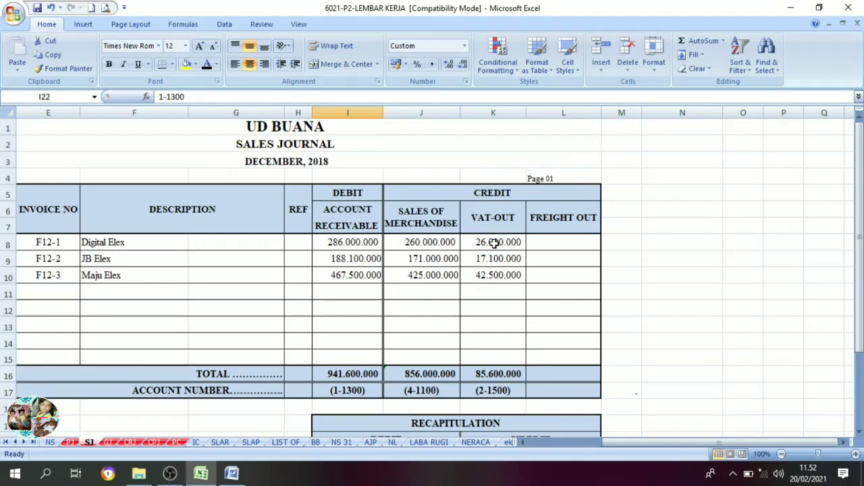
scroll(459, 270, "down", 2)
scroll(462, 260, "up", 1)
scroll(466, 248, "up", 1)
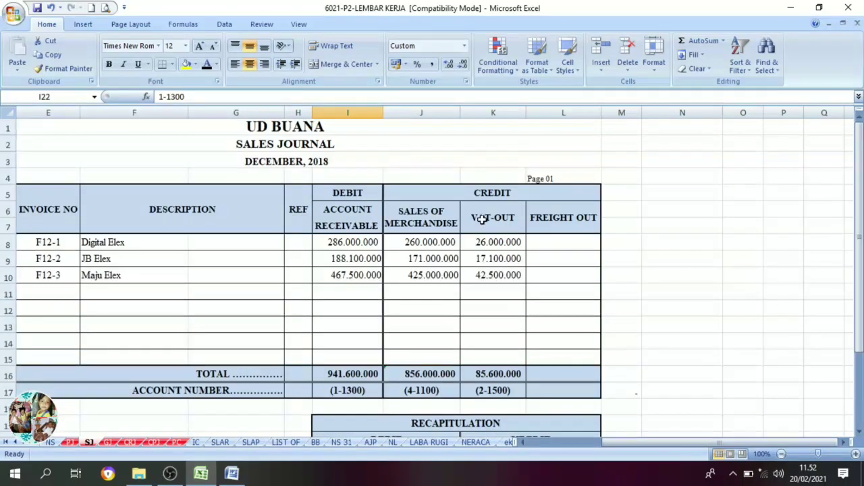
scroll(489, 270, "down", 3)
left_click(495, 342)
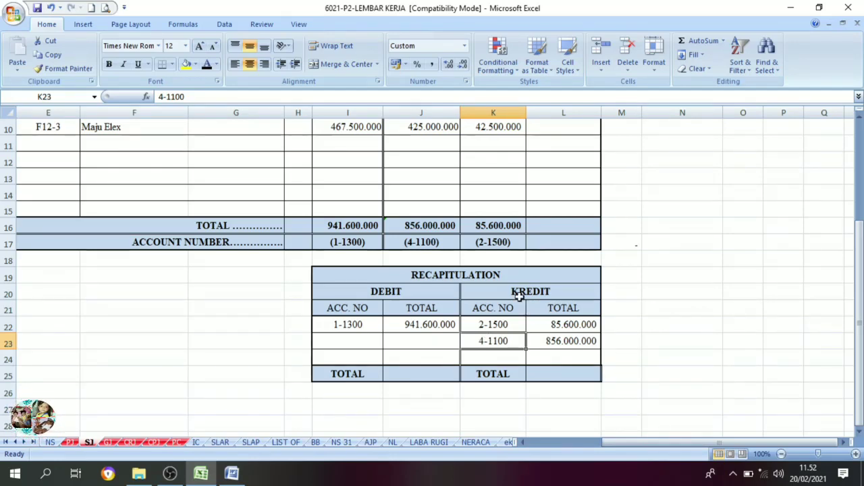
Set the sales journal recapitulation's debit and credit totals in J25:L25 to black font.
left_click_drag(401, 376, 552, 380)
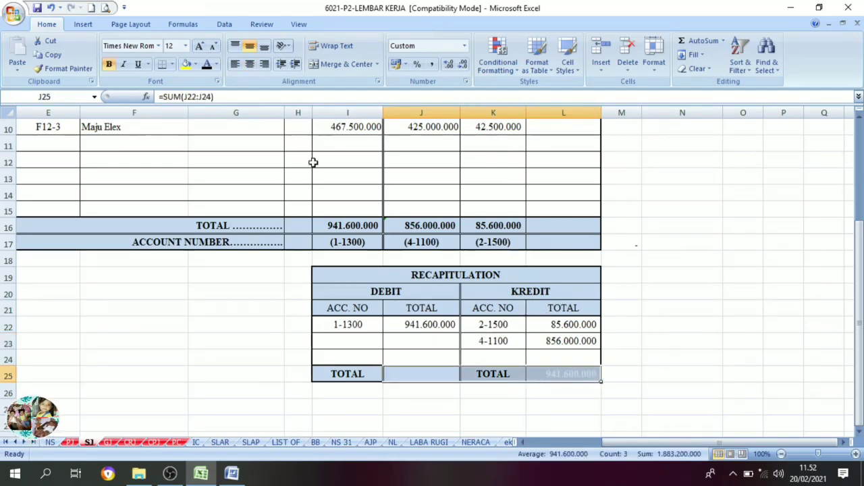
left_click(207, 64)
left_click(402, 391)
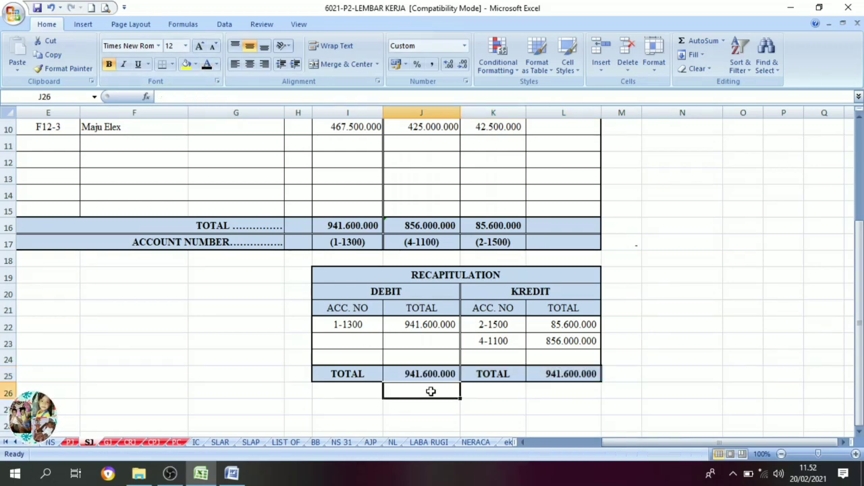
left_click(575, 376)
left_click(425, 380)
left_click(548, 384)
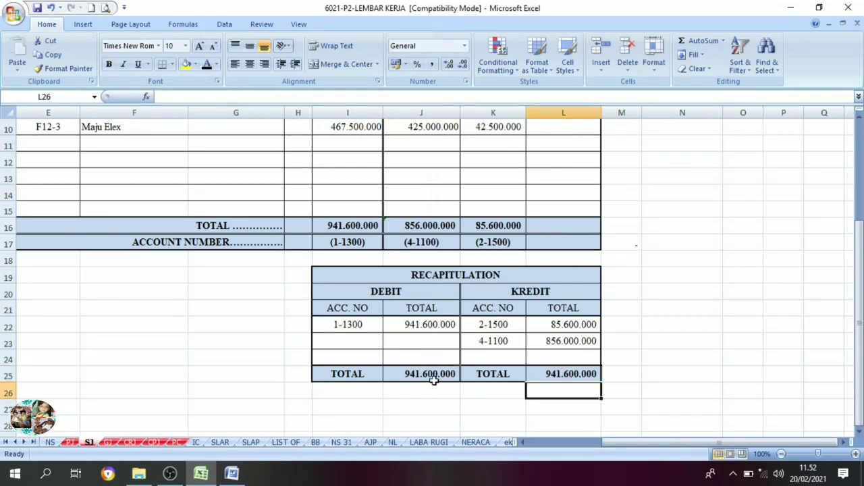
On the GJ sheet, set the general journal's debit and credit totals in K36:L36 to black font.
scroll(440, 360, "up", 1)
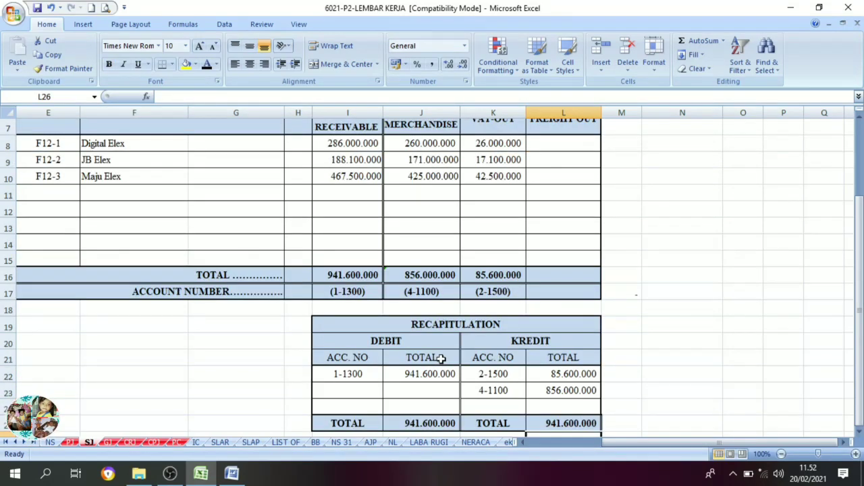
left_click(109, 442)
scroll(314, 360, "up", 3)
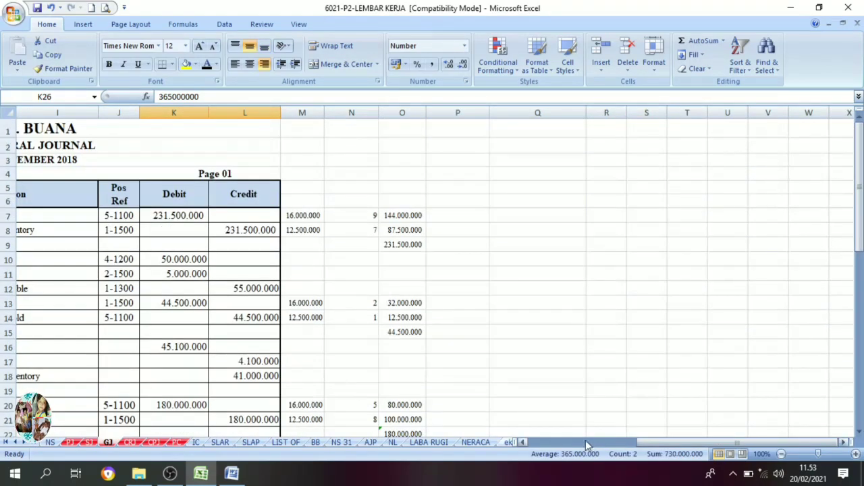
left_click_drag(680, 440, 531, 452)
scroll(496, 405, "down", 7)
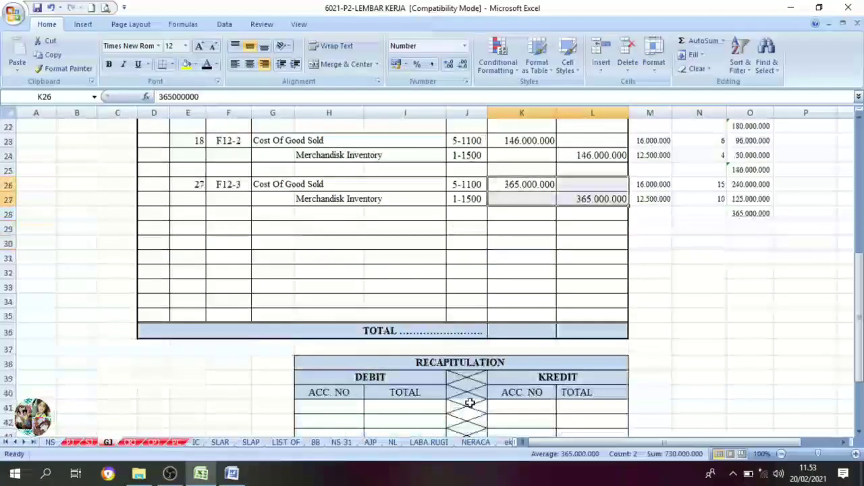
left_click_drag(513, 332, 571, 333)
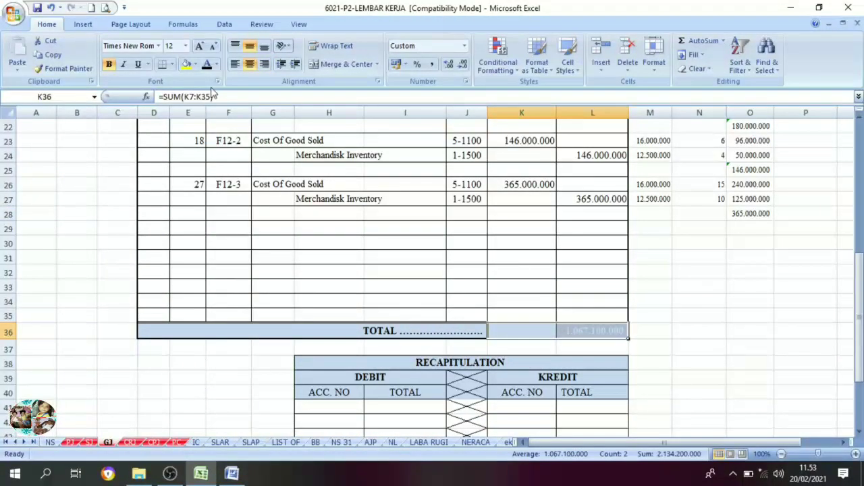
left_click(207, 66)
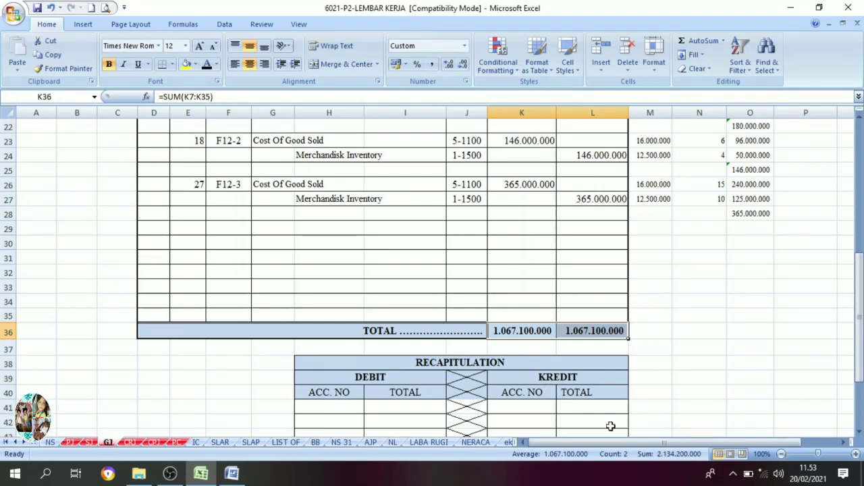
Set the general journal recapitulation's account numbers and amounts in H41:L46 to black font.
scroll(610, 427, "down", 2)
left_click_drag(337, 321, 593, 390)
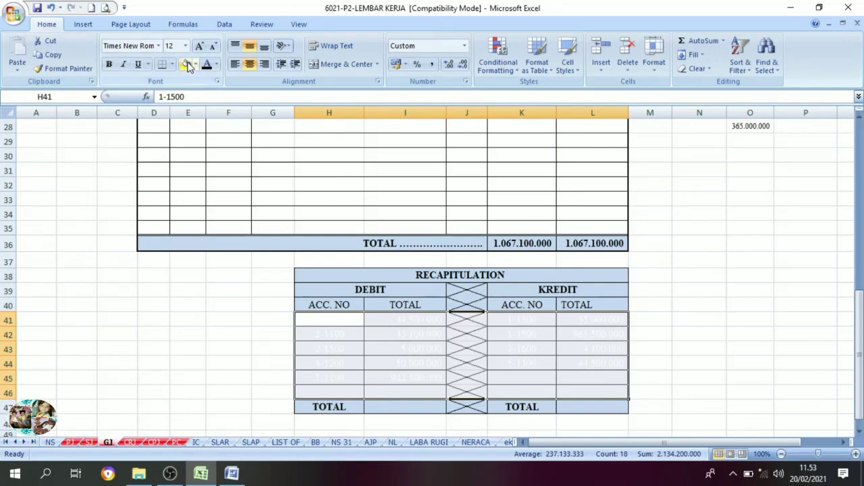
left_click(207, 65)
Check the general journal recapitulation's debit and credit accounts and amounts against the journal entries above.
left_click_drag(396, 360, 403, 354)
scroll(409, 371, "up", 8)
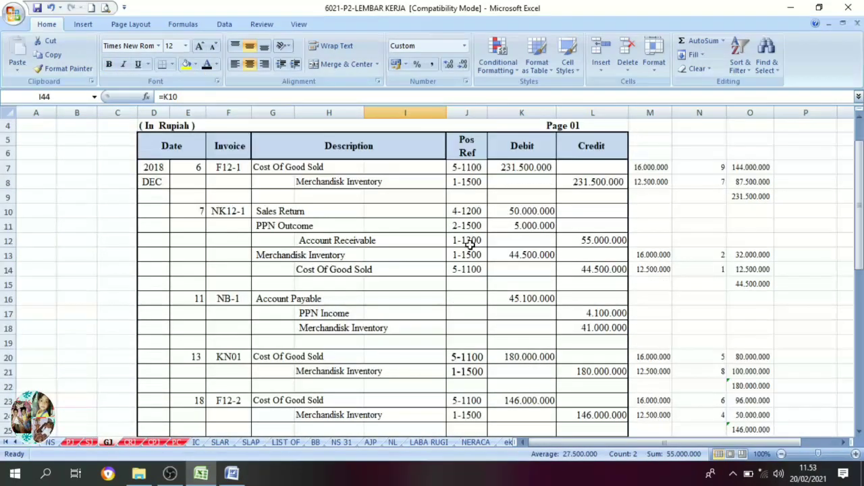
scroll(409, 234, "down", 9)
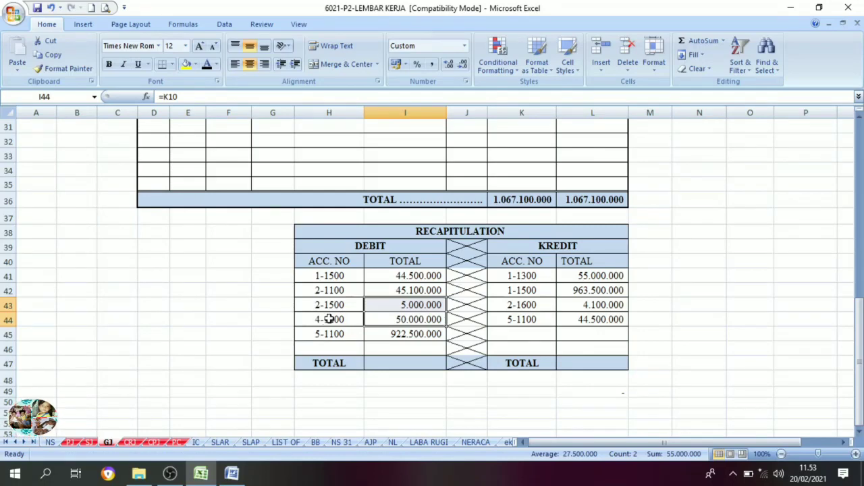
left_click(416, 304)
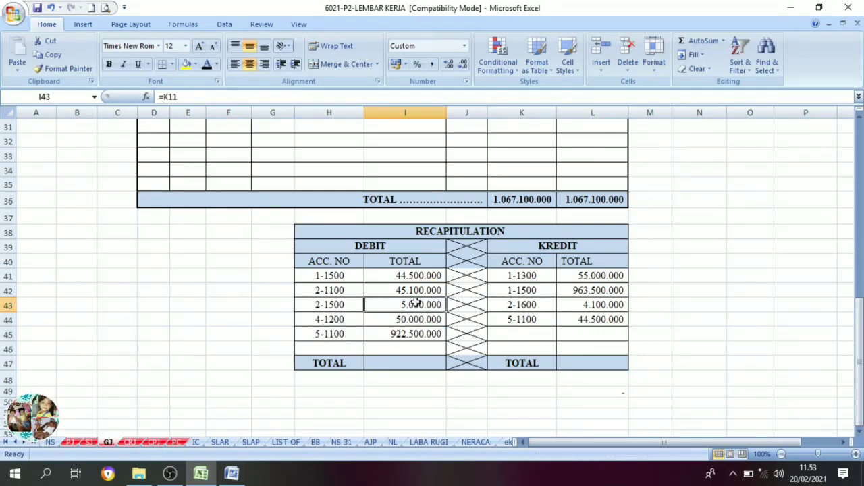
left_click_drag(416, 276, 412, 336)
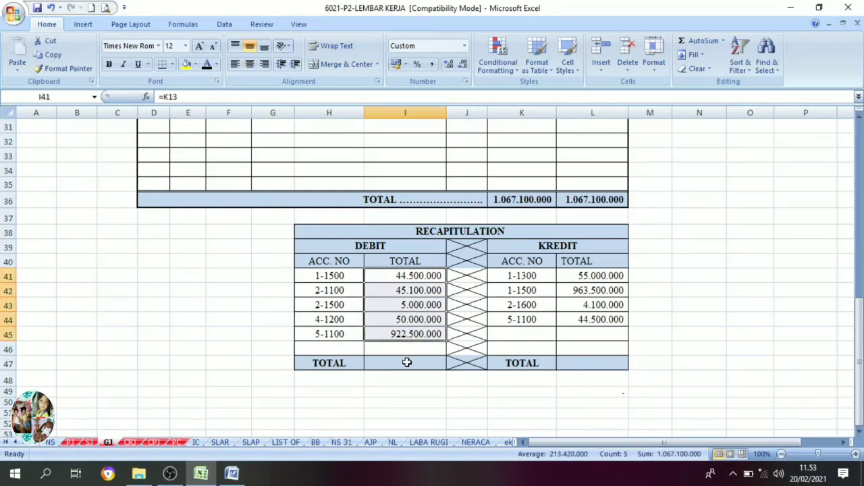
left_click_drag(526, 276, 560, 328)
left_click(530, 305)
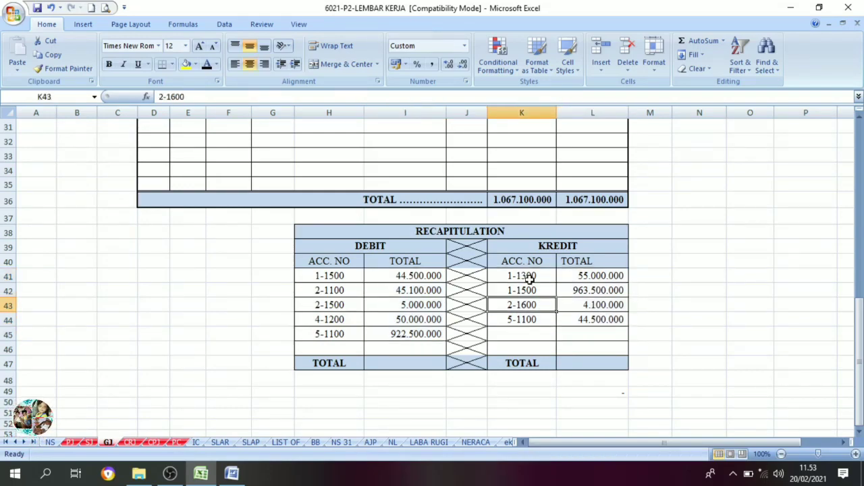
scroll(535, 289, "up", 10)
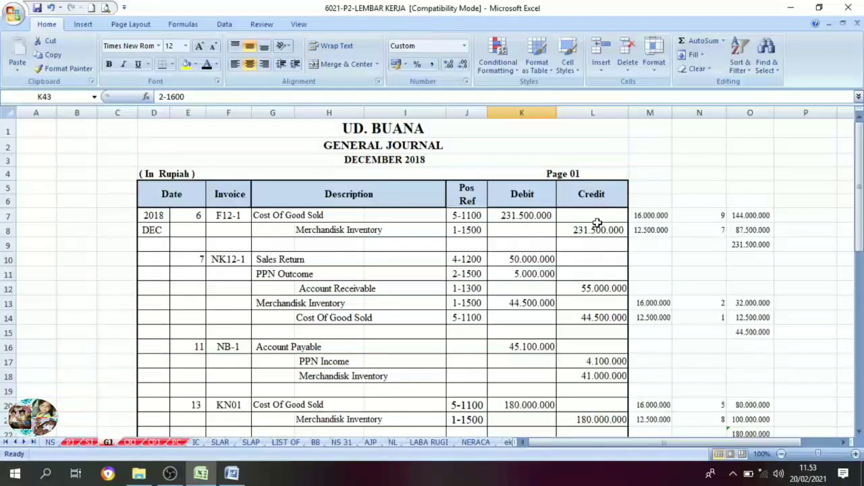
mouse_move(599, 230)
left_mouse_down()
mouse_move(606, 437)
mouse_move(605, 285)
mouse_move(595, 245)
left_mouse_up()
scroll(576, 336, "down", 5)
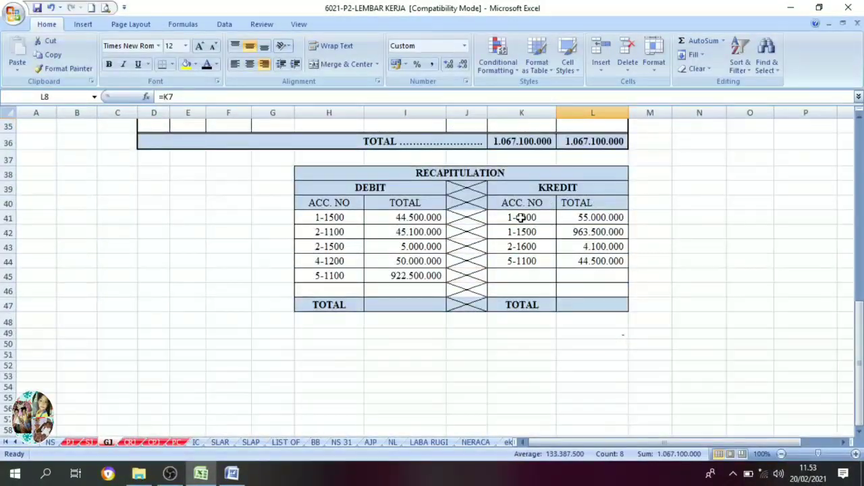
left_click_drag(523, 218, 527, 263)
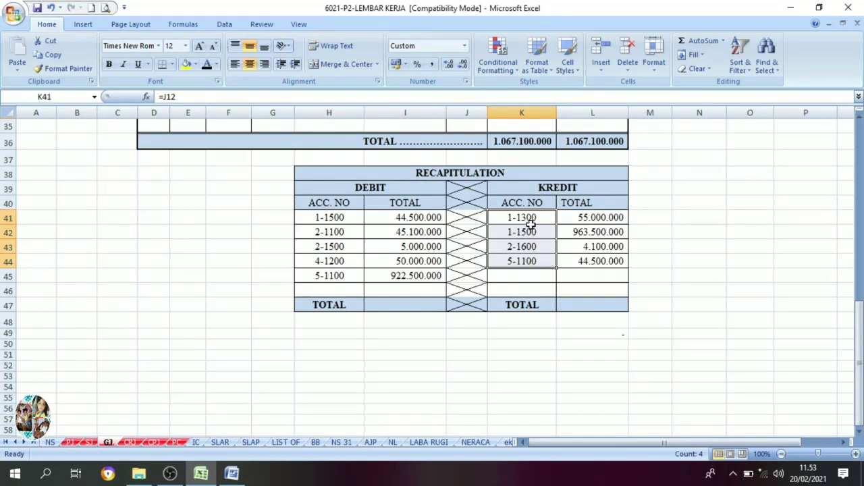
Set the general journal recapitulation's debit and credit totals in I47:L47 to black font.
left_click_drag(598, 218, 600, 265)
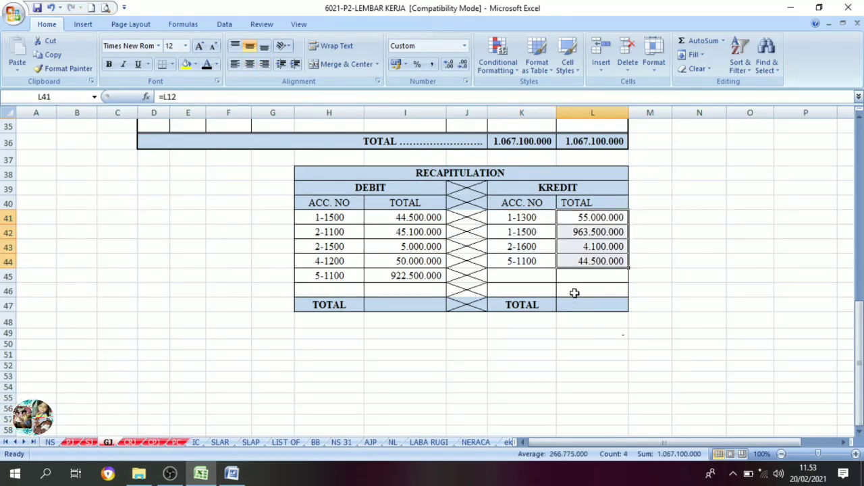
left_click_drag(381, 306, 604, 306)
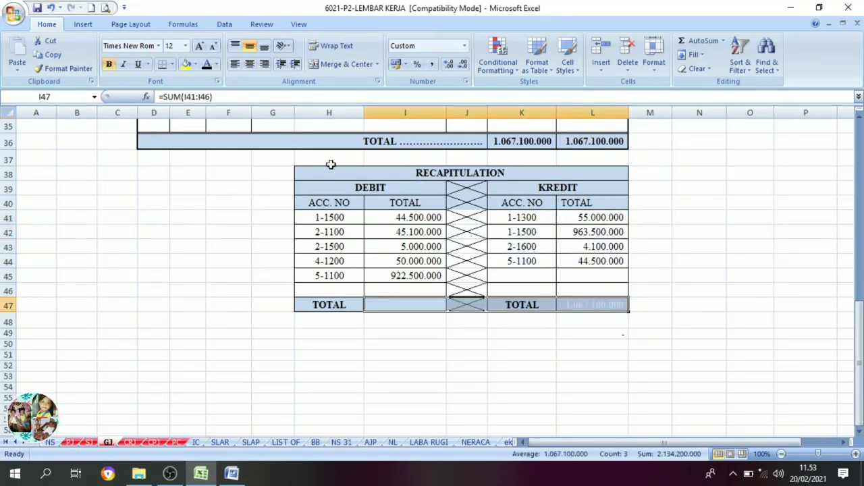
left_click(207, 64)
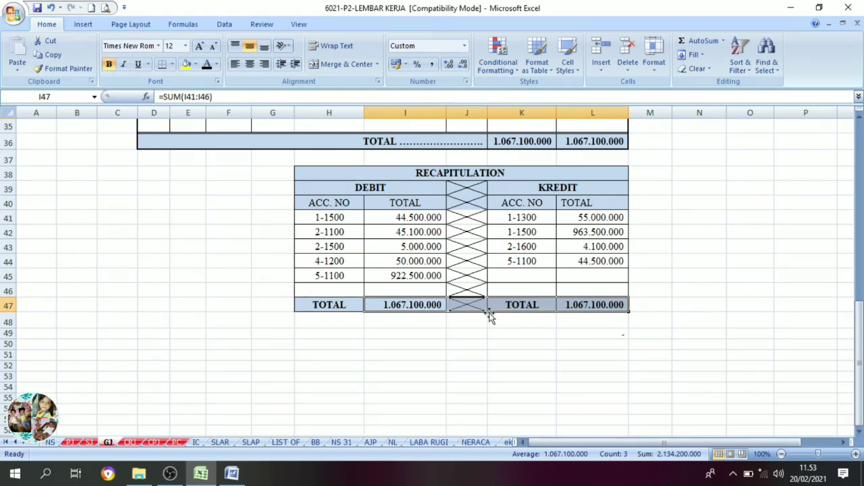
left_click(417, 359)
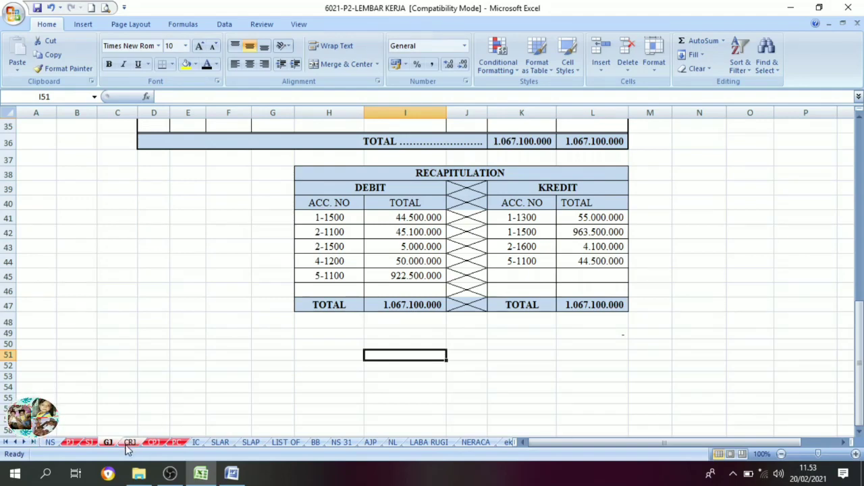
scroll(225, 367, "up", 11)
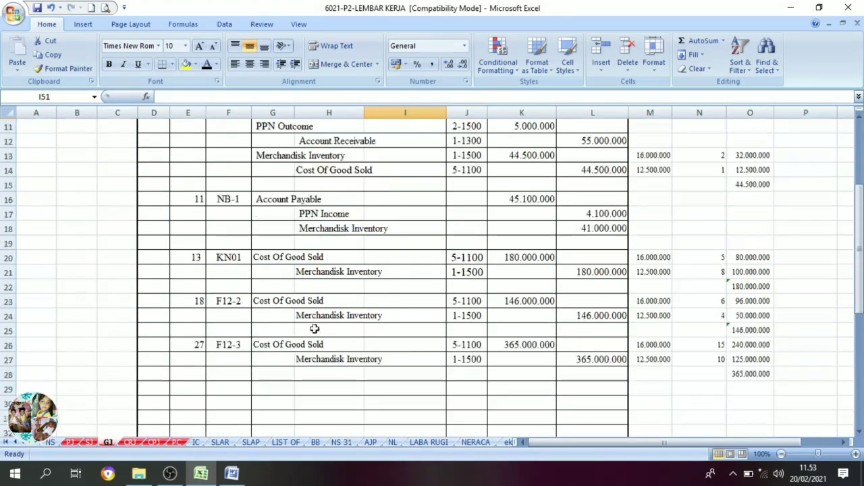
scroll(366, 254, "down", 3)
scroll(366, 254, "down", 6)
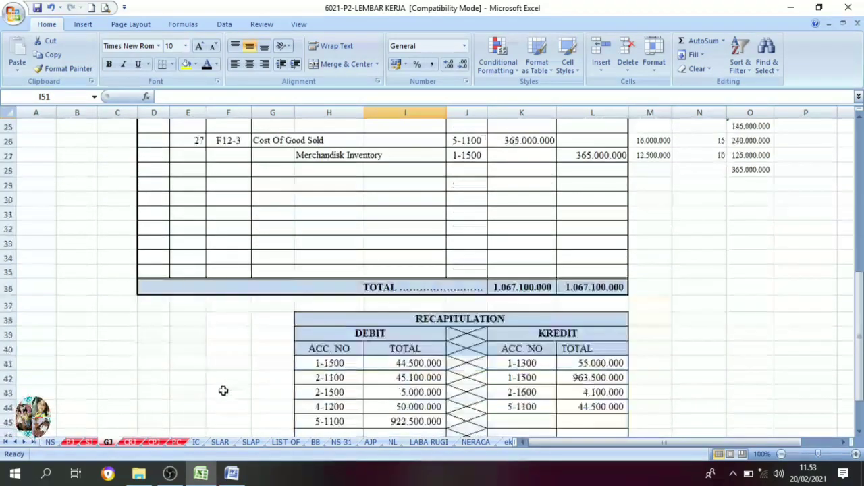
On the CRJ sheet, set the cash receipt journal's totals and account numbers in G25:N26 to black font.
left_click(131, 442)
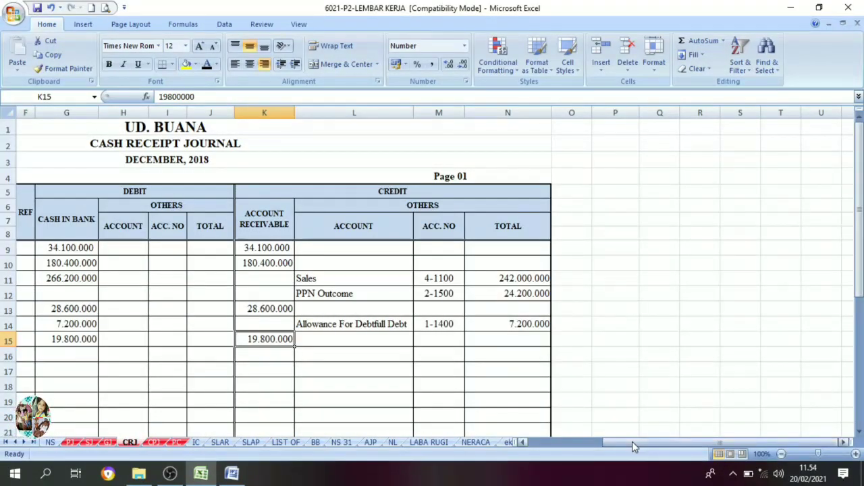
left_click_drag(632, 441, 616, 441)
scroll(462, 348, "down", 5)
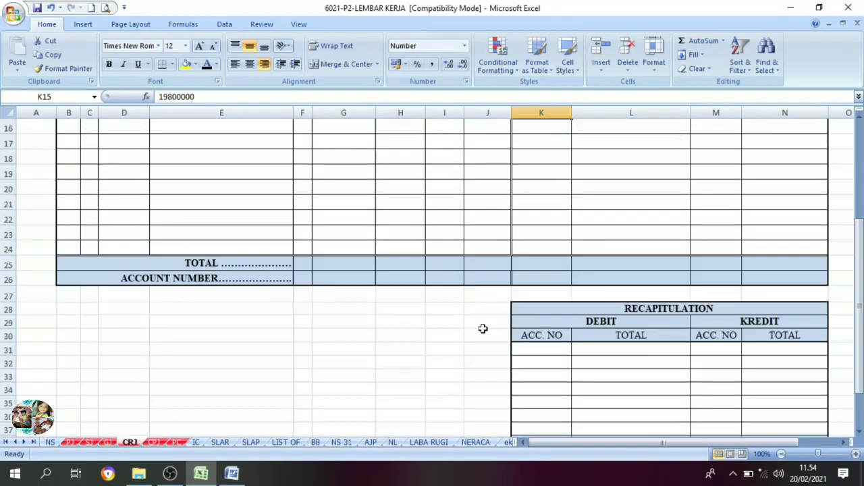
left_click_drag(369, 261, 773, 277)
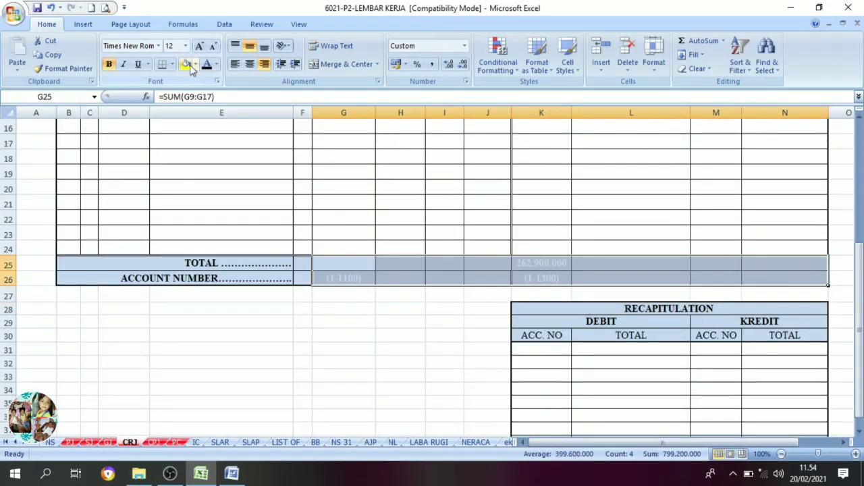
left_click(206, 64)
Check the cash receipt journal's column totals and account numbers against its entries, including the other credit amounts in N11:N15.
scroll(424, 334, "up", 5)
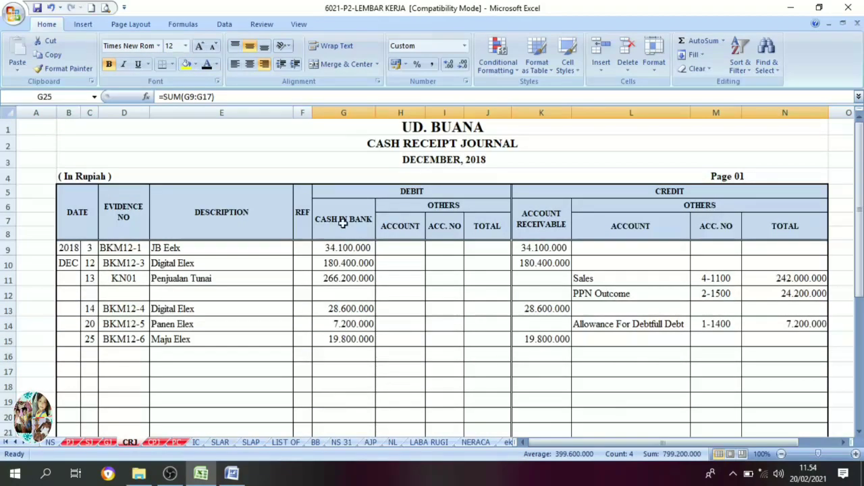
scroll(331, 278, "down", 6)
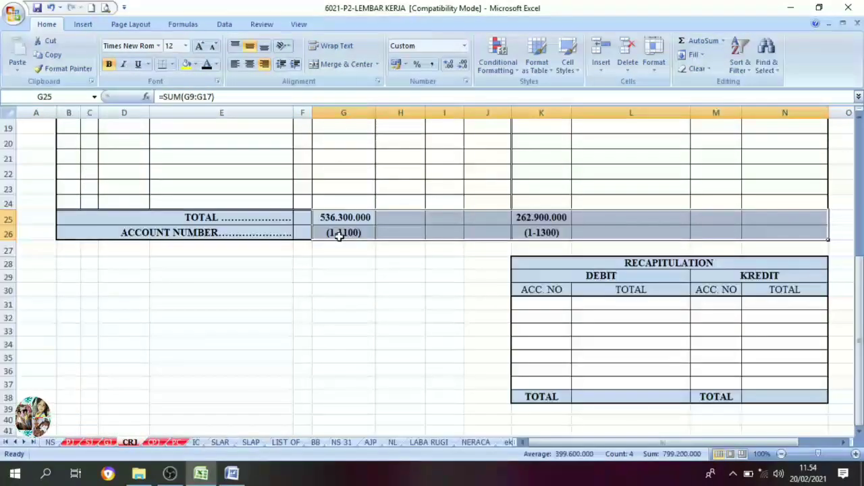
left_click(340, 220)
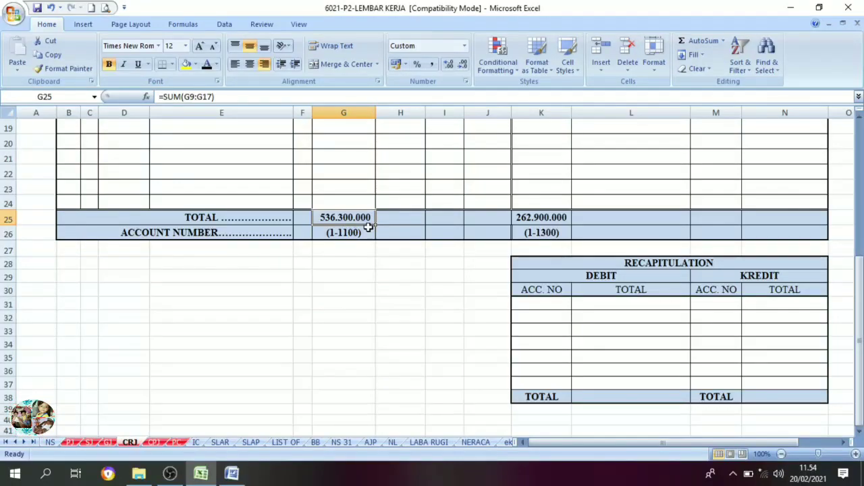
scroll(574, 244, "up", 6)
scroll(550, 226, "down", 7)
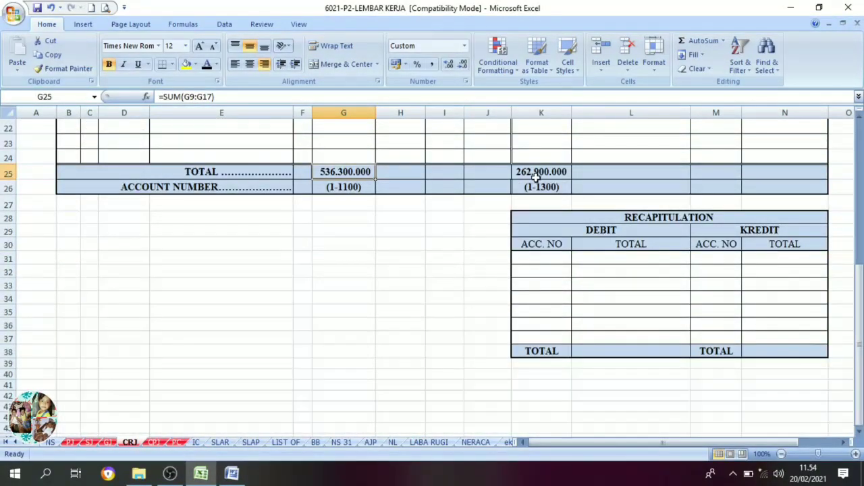
scroll(549, 177, "up", 7)
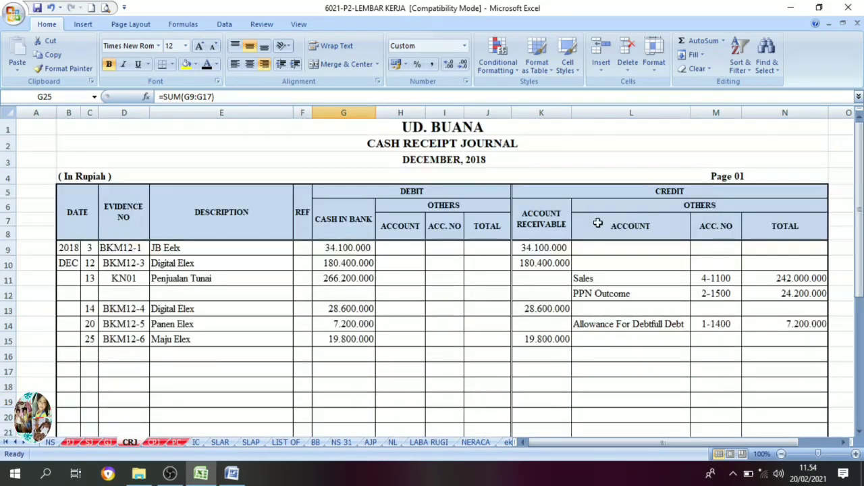
left_click_drag(783, 282, 789, 346)
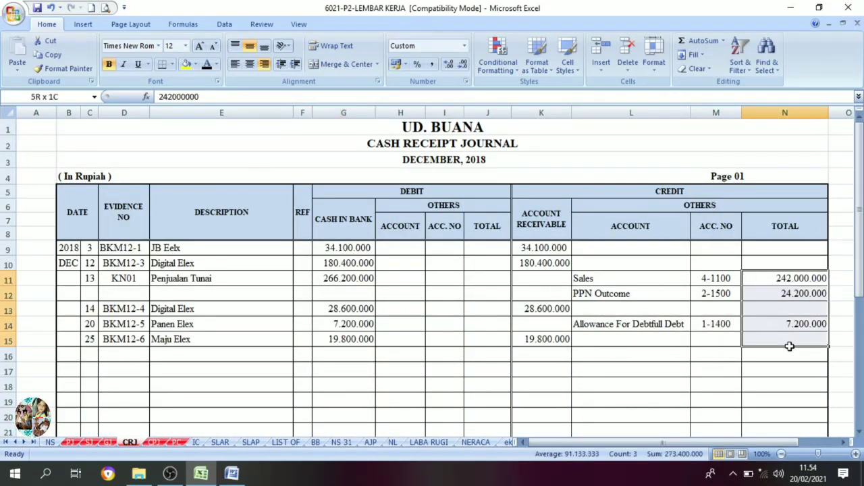
scroll(558, 343, "down", 5)
scroll(540, 331, "down", 2)
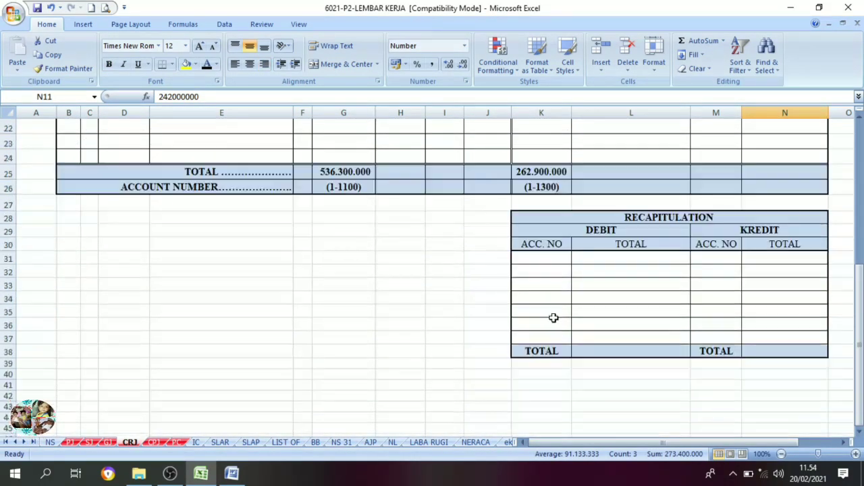
Set the cash receipt journal recapitulation's account numbers and amounts in K31:N37 to black font.
left_click_drag(541, 261, 768, 334)
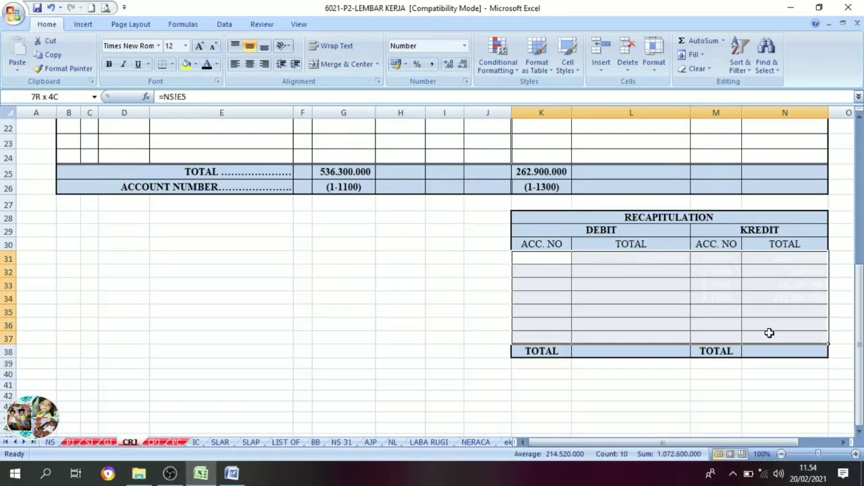
left_click(207, 63)
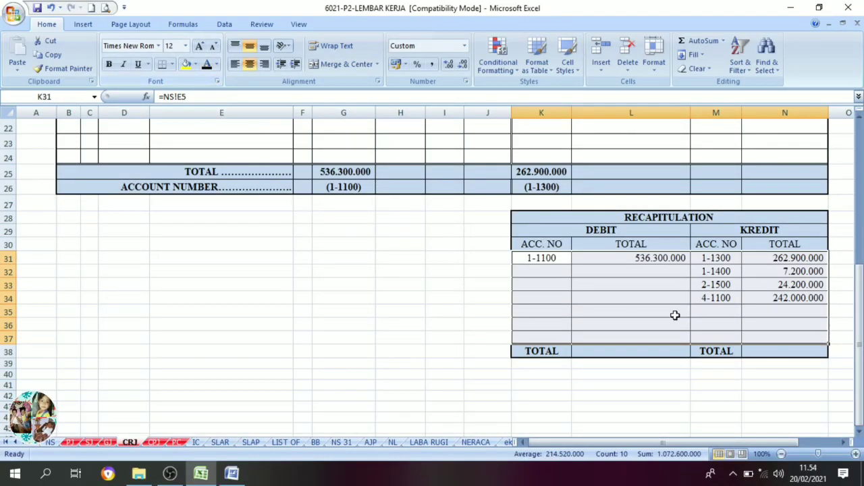
left_click(622, 262)
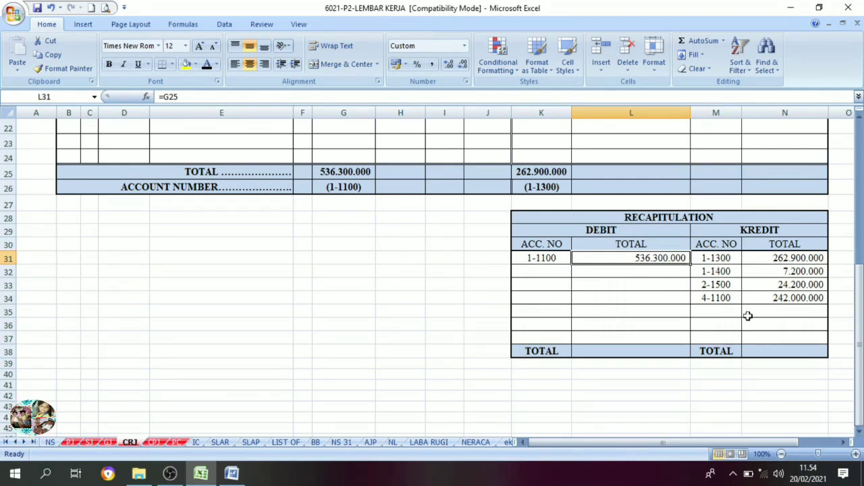
Set the cash receipt journal recapitulation's debit and credit totals in L38:N38 to black font.
left_click_drag(622, 357, 768, 354)
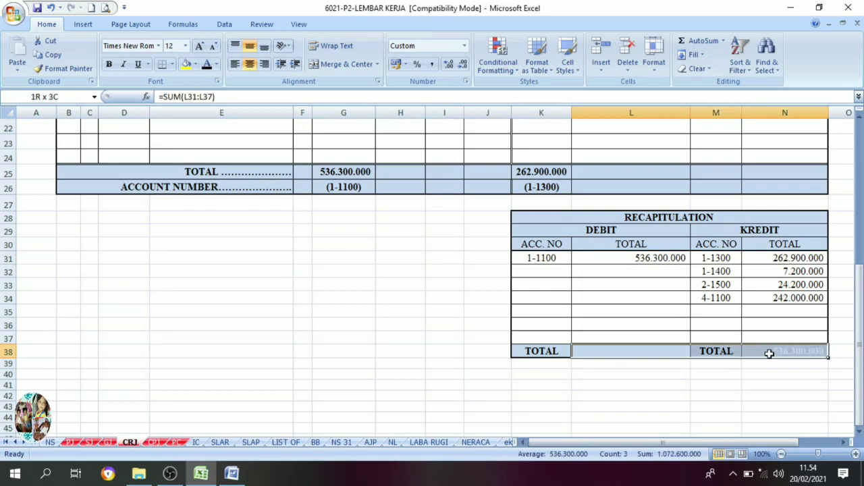
left_click(207, 64)
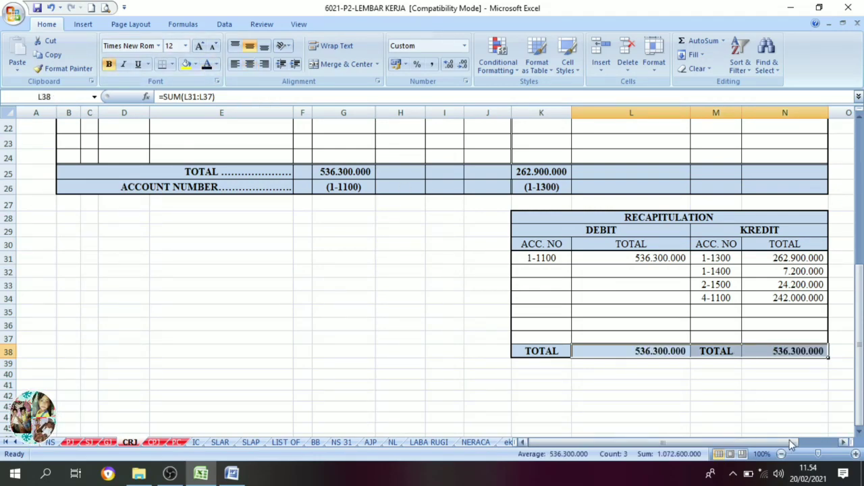
left_click(792, 418)
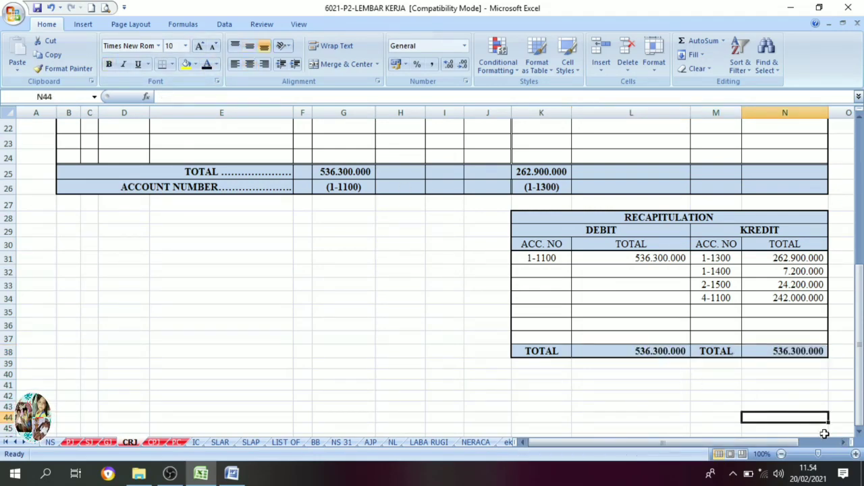
left_click(843, 442)
left_click(843, 442)
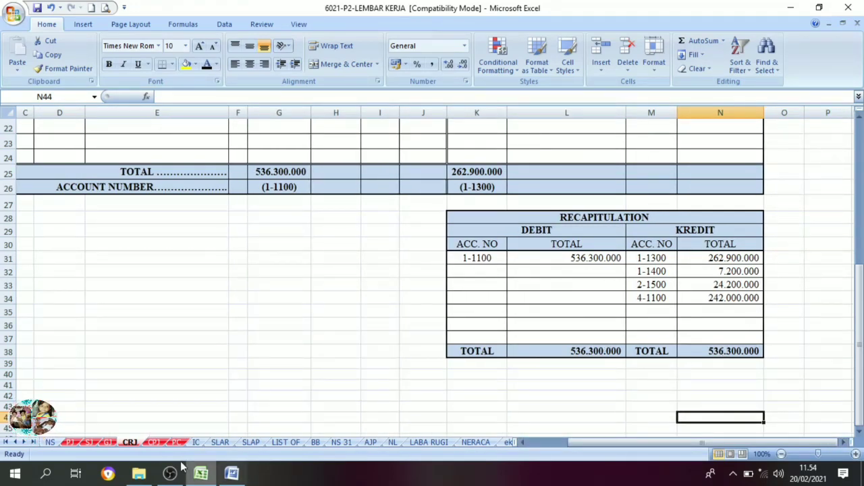
On the CPJ sheet, set the cash payment journal's totals and account numbers in G25:N26 to black font.
left_click(154, 442)
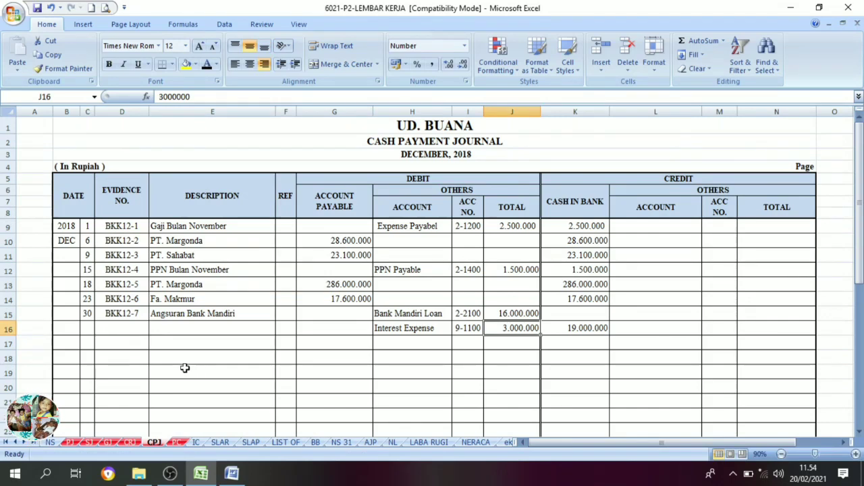
scroll(316, 366, "down", 4)
left_click(406, 300)
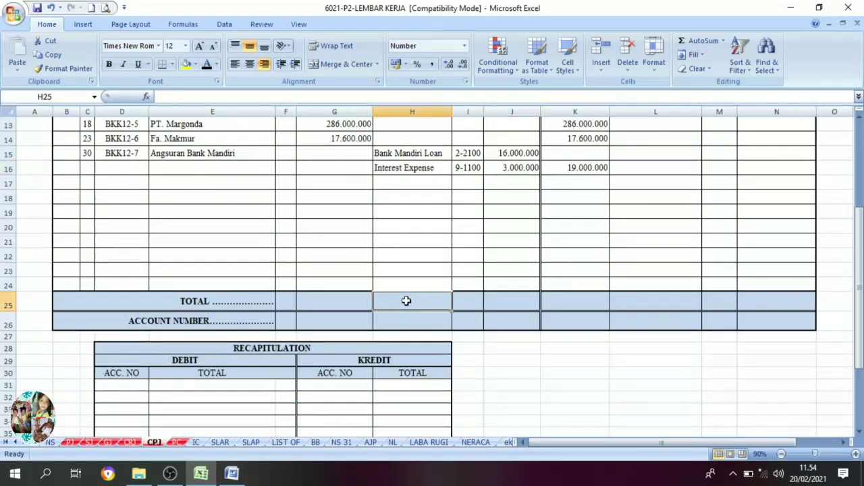
left_click_drag(318, 303, 550, 318)
left_click(206, 64)
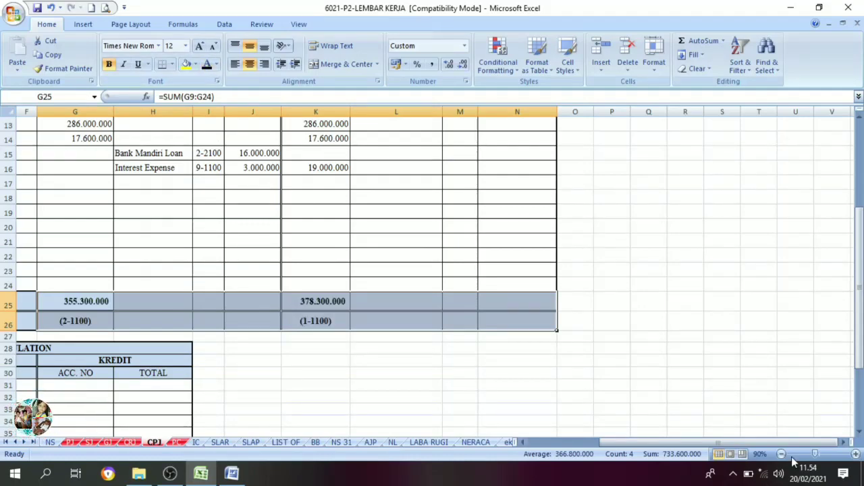
left_click_drag(746, 442, 687, 438)
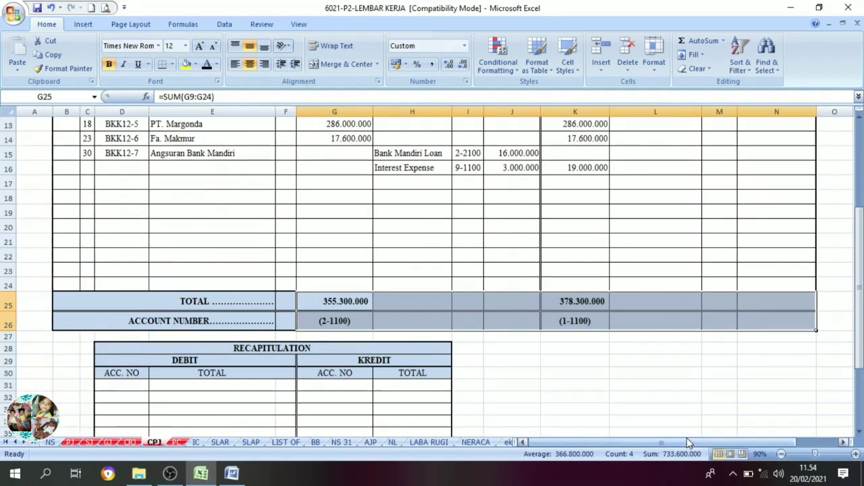
Set the cash payment journal recapitulation's account numbers, amounts and totals in D31:H43 to black font.
left_click(538, 379)
scroll(534, 382, "down", 3)
scroll(276, 247, "up", 7)
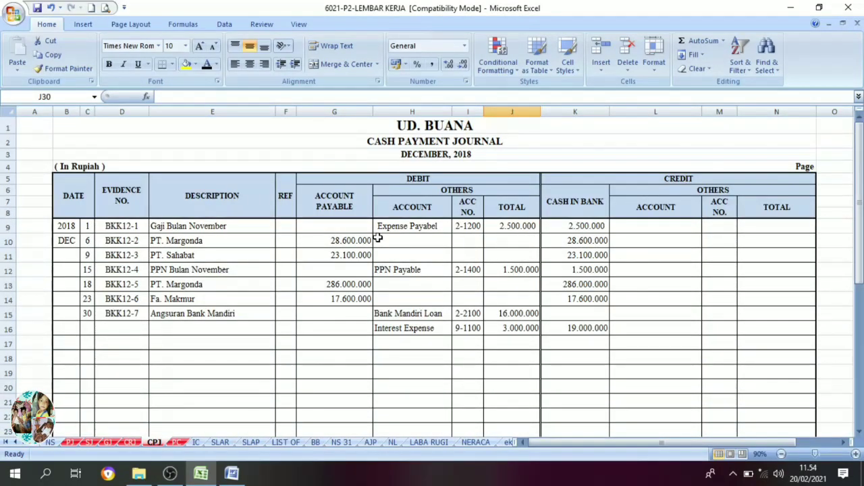
scroll(379, 238, "down", 2)
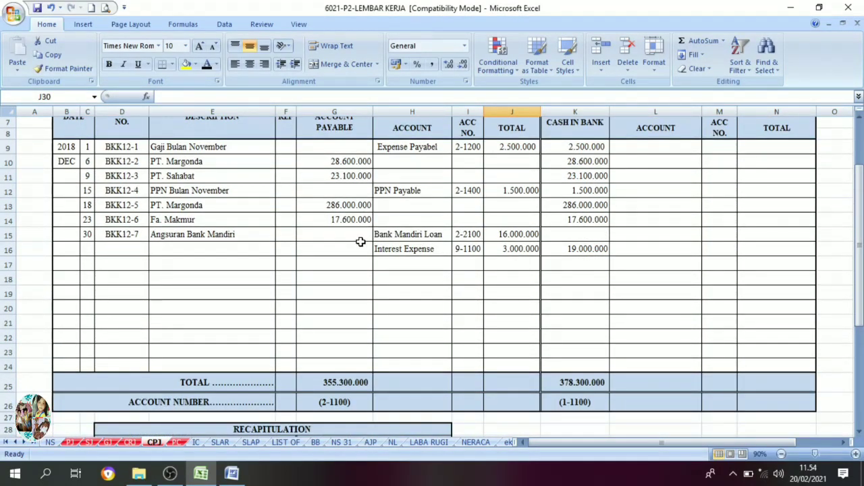
scroll(361, 241, "down", 3)
left_click_drag(141, 345, 389, 437)
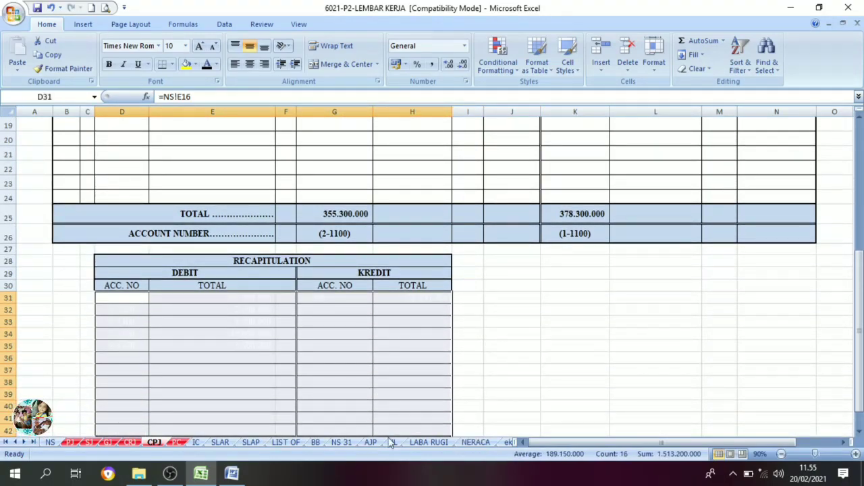
left_click(207, 66)
Check the cash payment journal recapitulation's debit and credit accounts and amounts against the journal entries above.
scroll(278, 297, "up", 3)
scroll(223, 325, "down", 3)
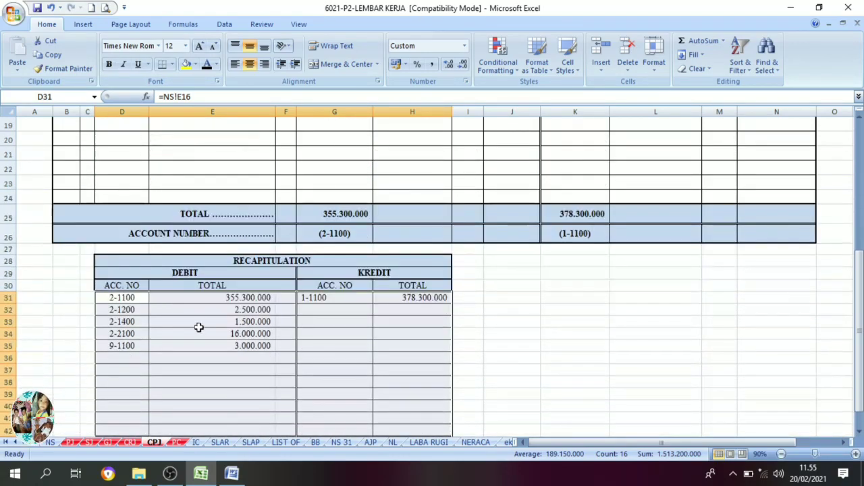
left_click(173, 271)
left_click(126, 300)
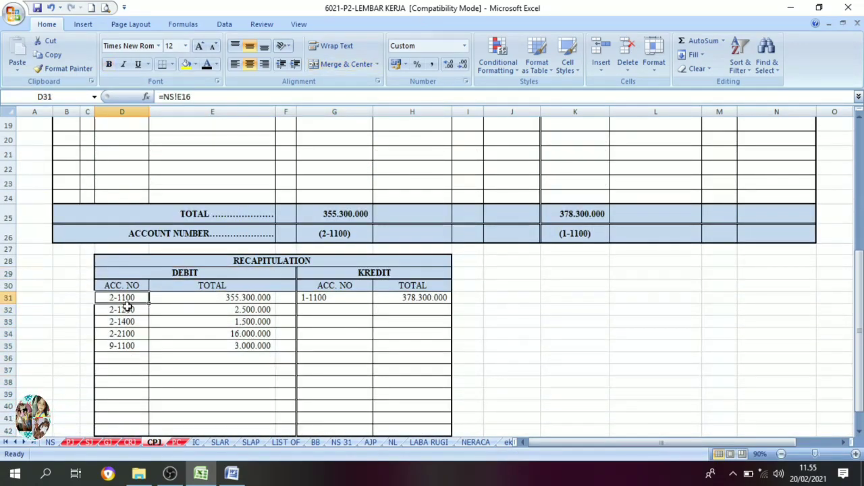
left_click(124, 311)
left_click(121, 322)
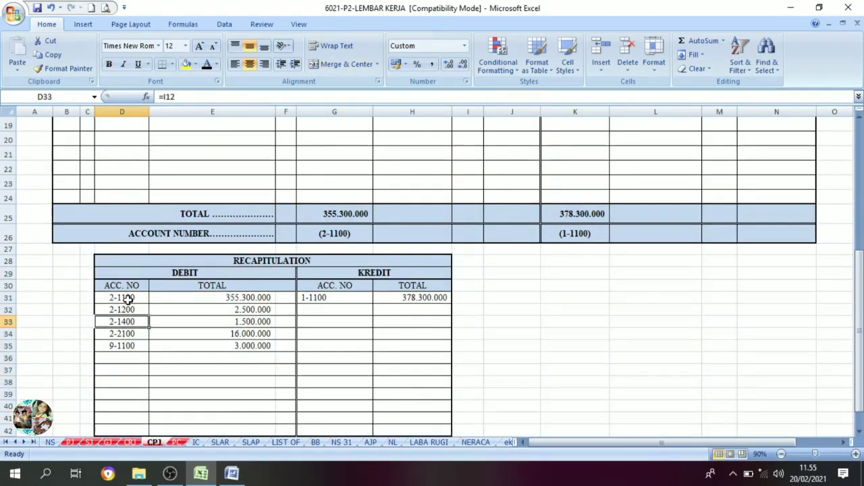
left_click(322, 300)
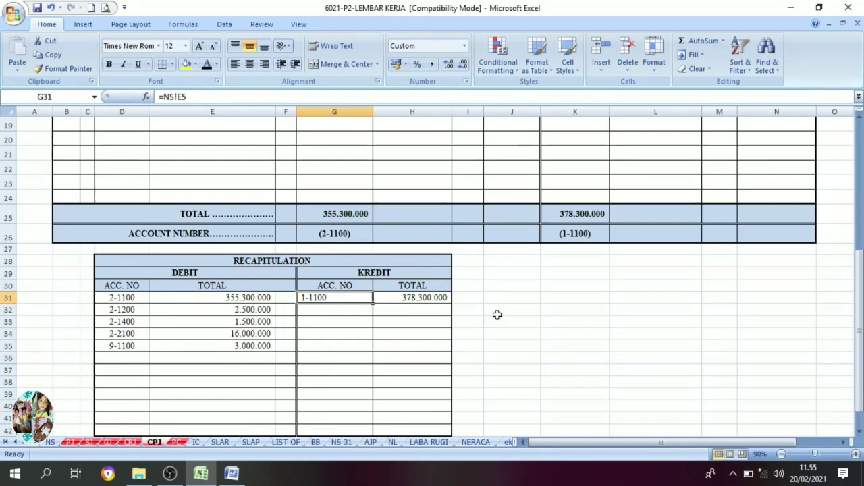
scroll(616, 321, "up", 2)
scroll(616, 321, "up", 4)
scroll(473, 328, "down", 7)
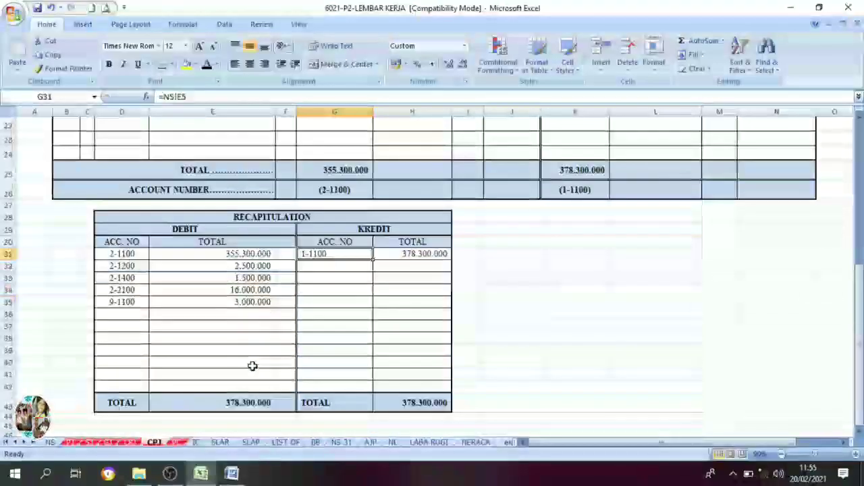
Compare the debit and credit totals at the foot of the cash payment journal recapitulation.
left_click_drag(196, 402, 416, 401)
left_click(513, 349)
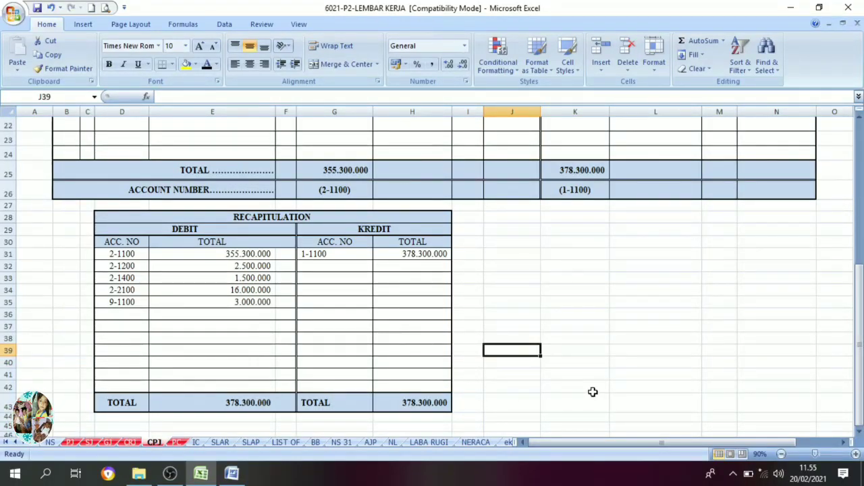
On the PC sheet, set the petty cash recapitulation's account numbers and amounts in H20:K26 to black font.
left_click(177, 442)
scroll(385, 332, "down", 3)
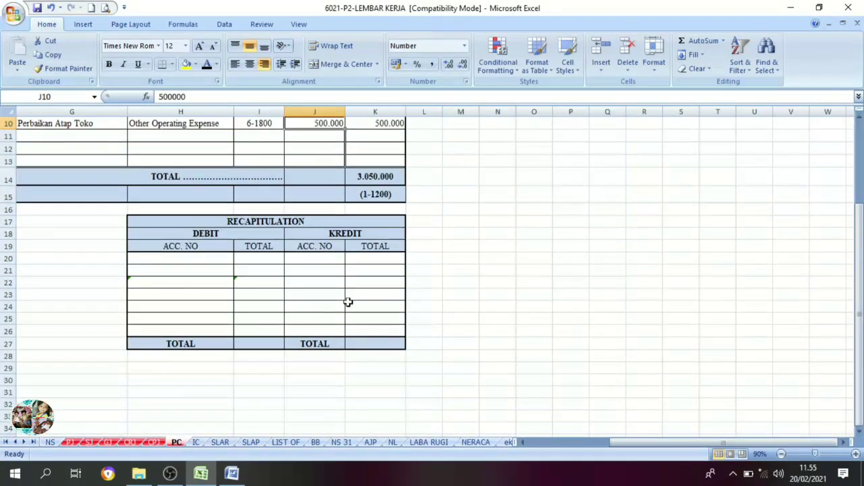
scroll(349, 303, "up", 1)
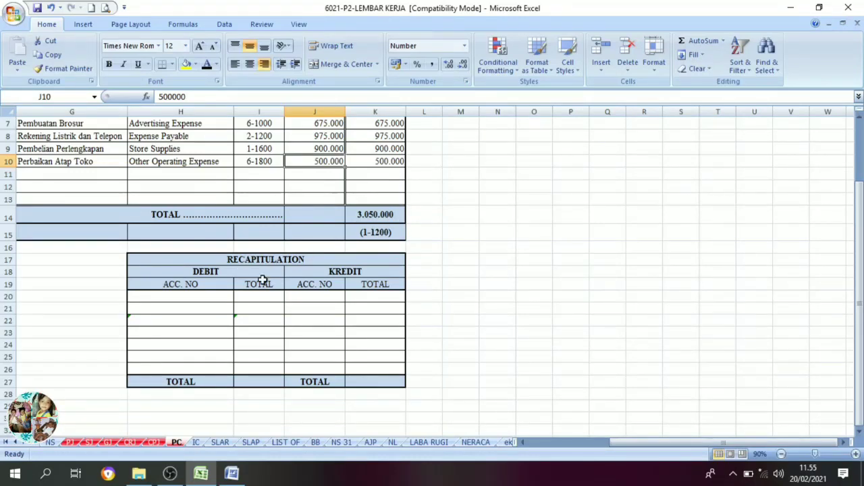
left_click_drag(194, 301, 369, 370)
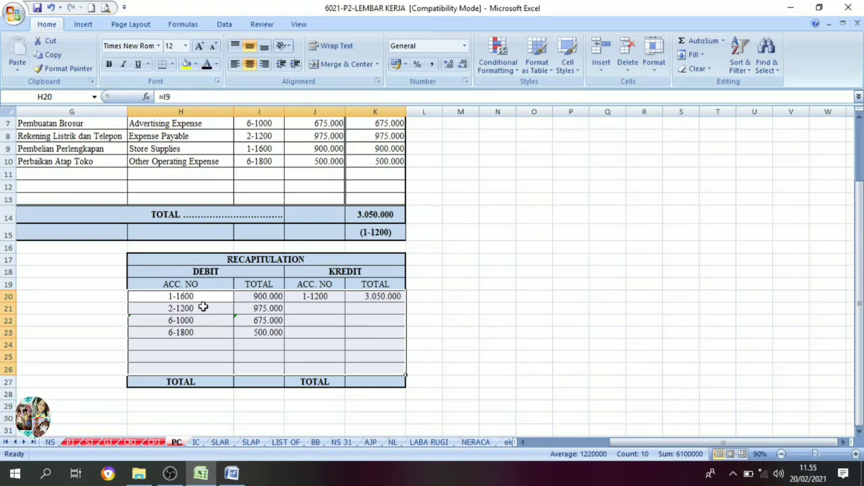
left_click(203, 307)
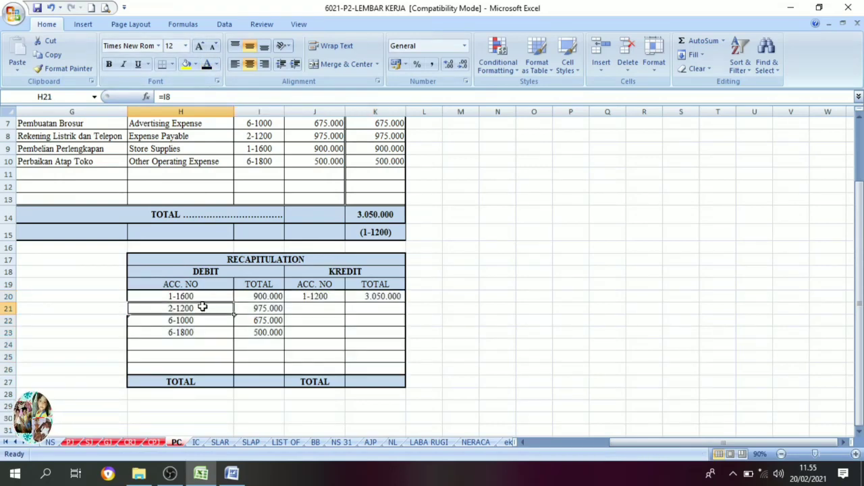
left_click(327, 297)
Set the petty cash recapitulation's debit and credit totals in H27:K27 to black font.
left_click_drag(859, 407, 859, 371)
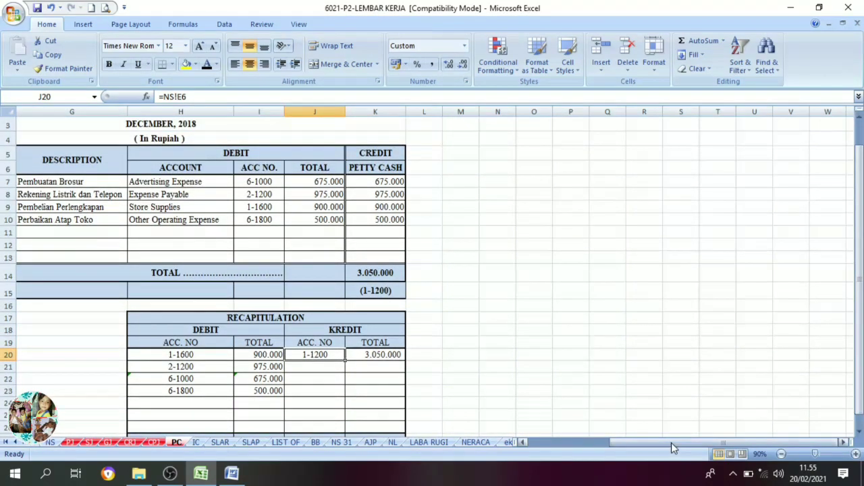
left_click_drag(671, 442, 621, 439)
scroll(515, 411, "down", 2)
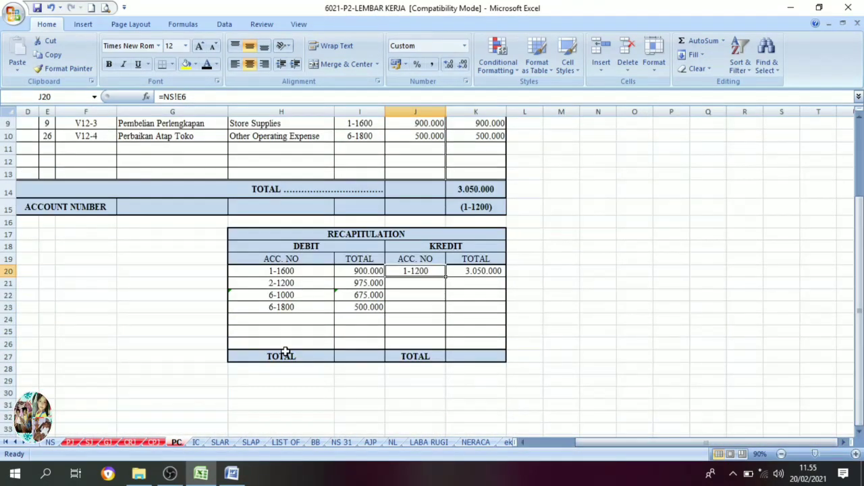
left_click_drag(285, 353, 449, 365)
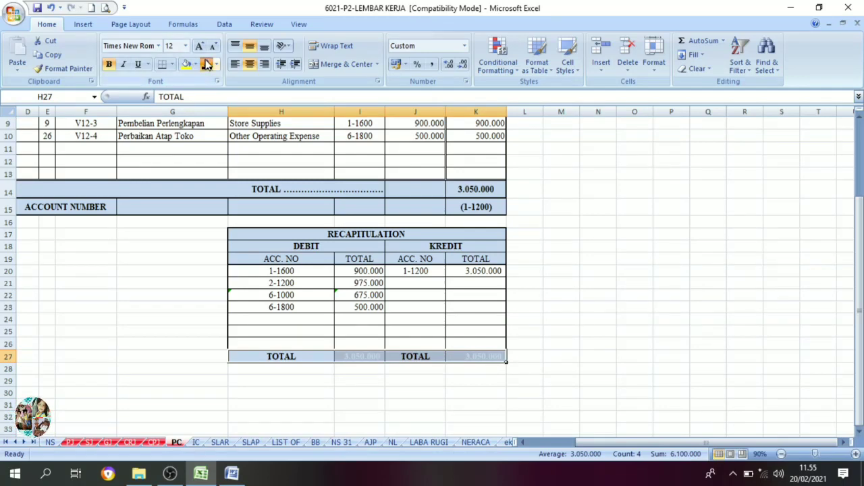
left_click(207, 65)
left_click(364, 380)
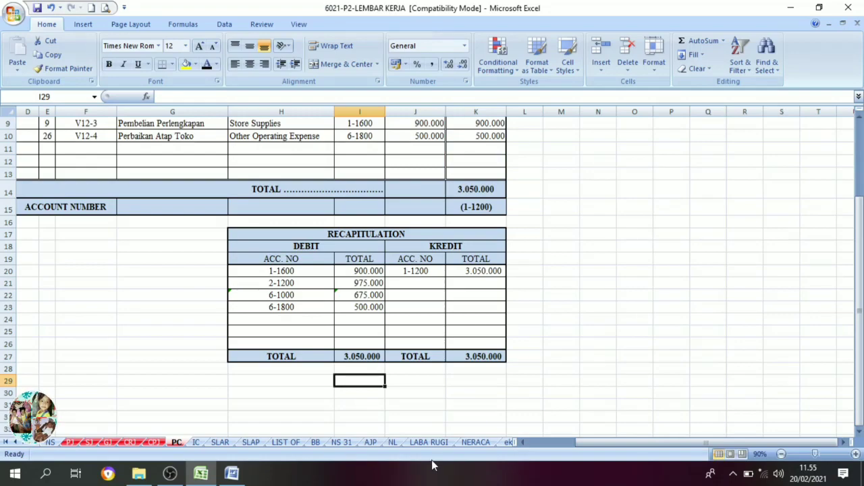
scroll(583, 303, "up", 2)
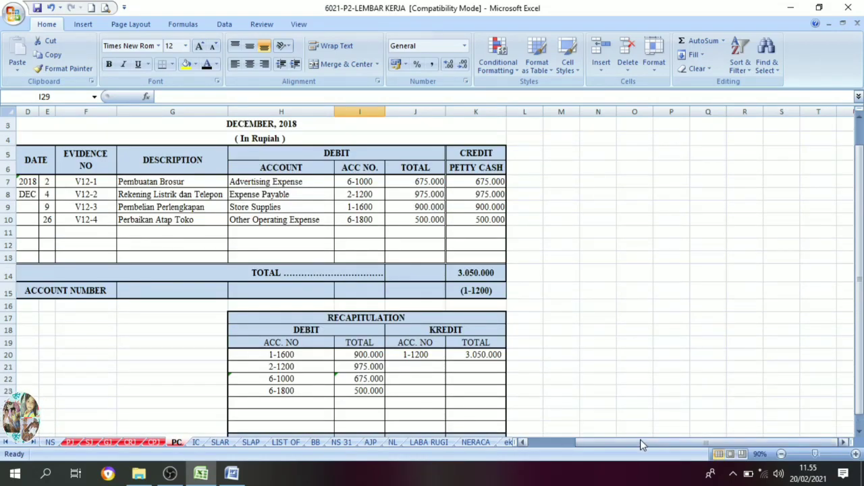
left_click_drag(640, 440, 583, 442)
scroll(671, 355, "down", 1)
scroll(702, 337, "up", 1)
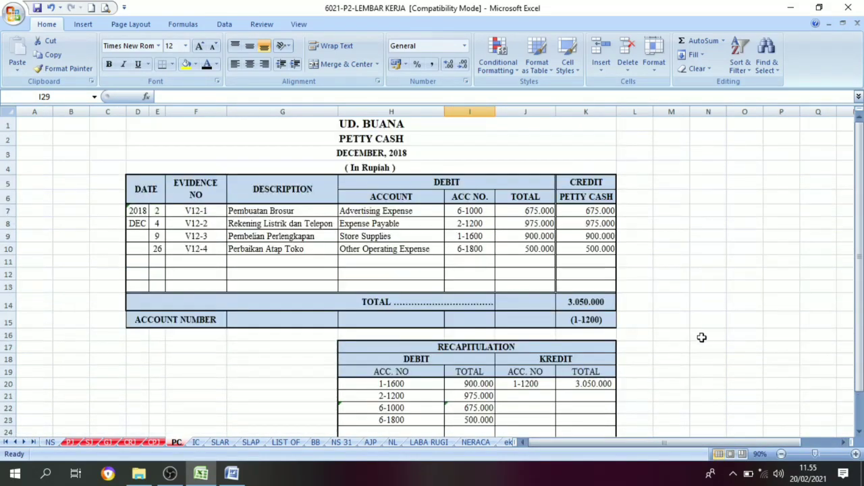